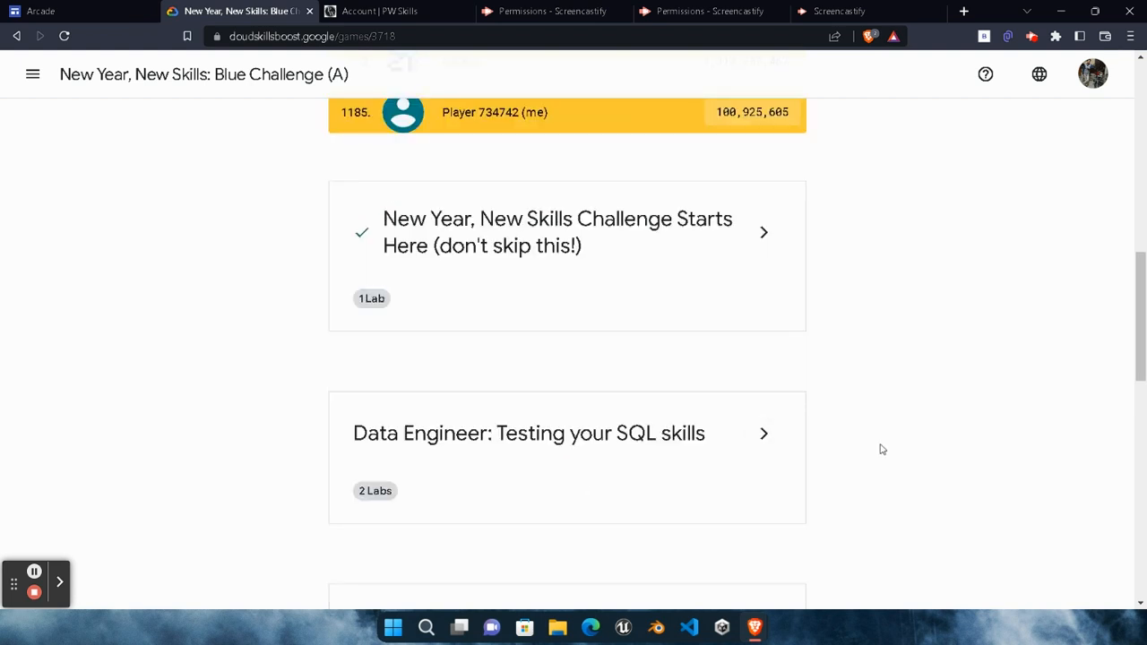
Open the VM Migration: Planning lab from the DevOps Engineer: Testing your CI/CD skills section and start it
scroll(881, 452, "down", 3)
left_click(764, 211)
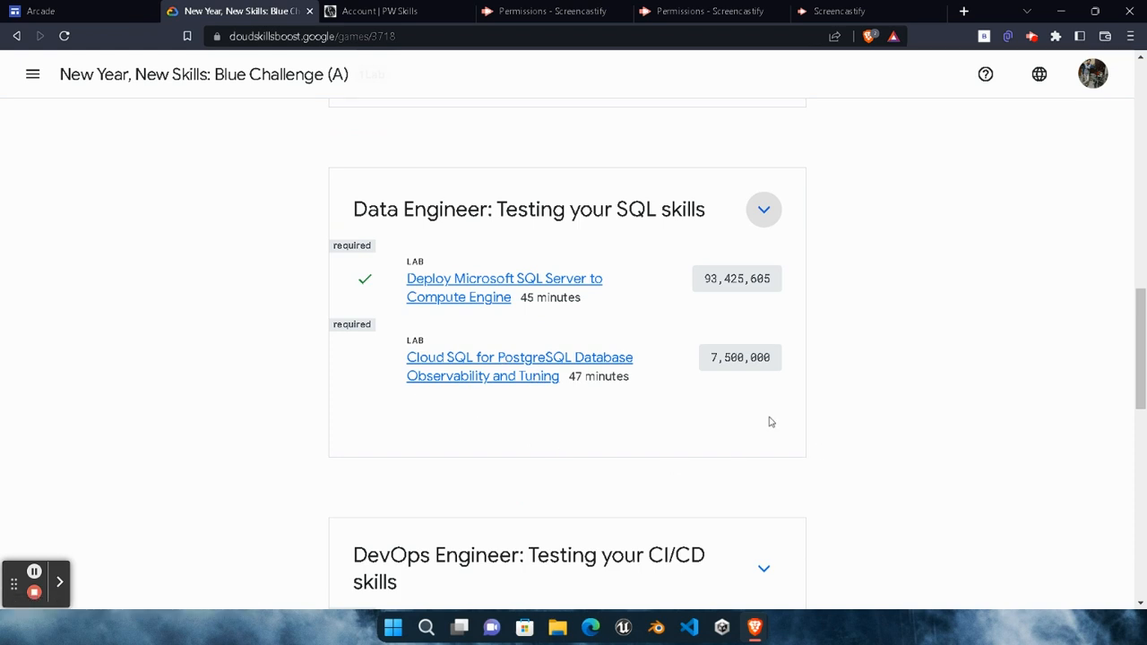
scroll(769, 421, "down", 3)
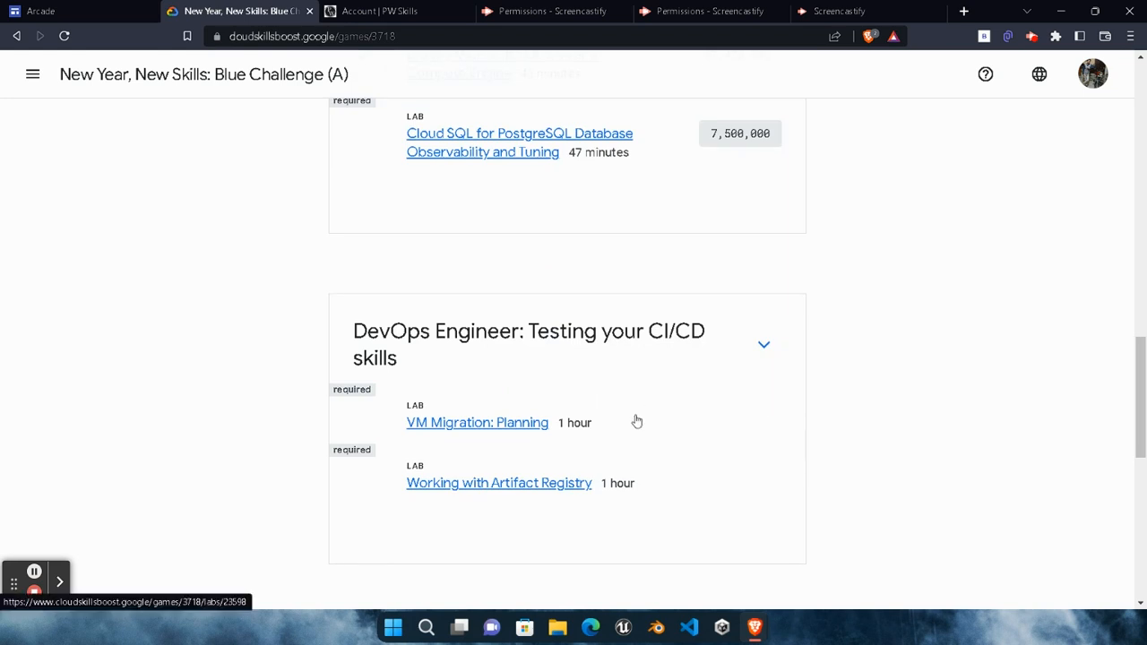
left_click(455, 425)
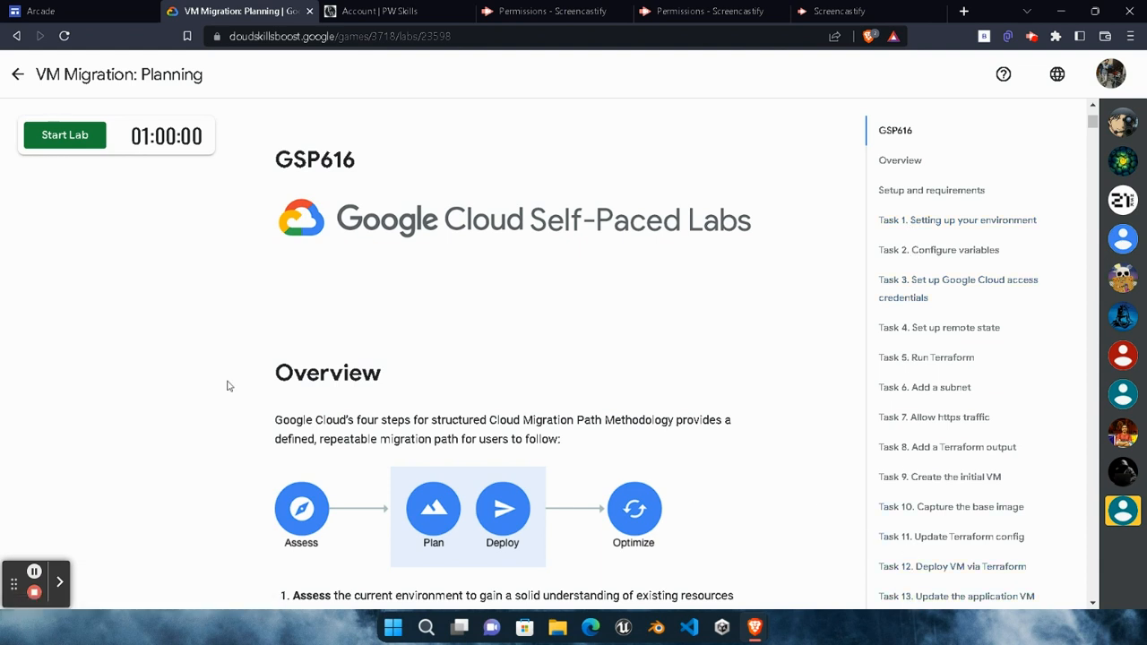
left_click(90, 139)
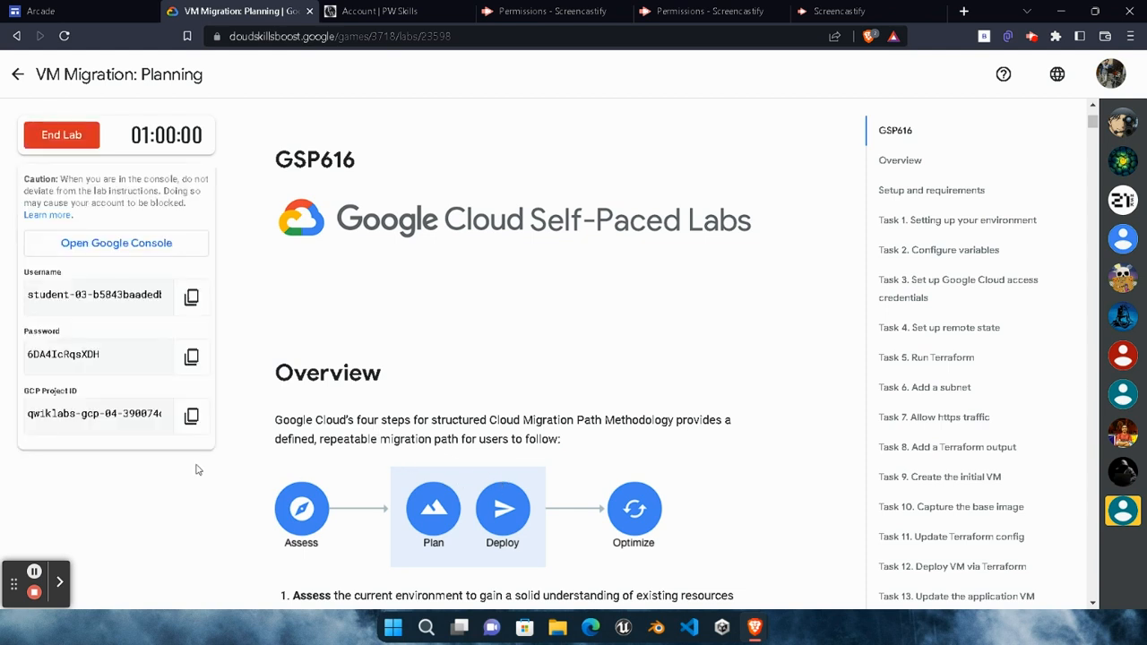
Open the lab's Google Console link in a private window and submit the lab username on the sign-in page
right_click(154, 240)
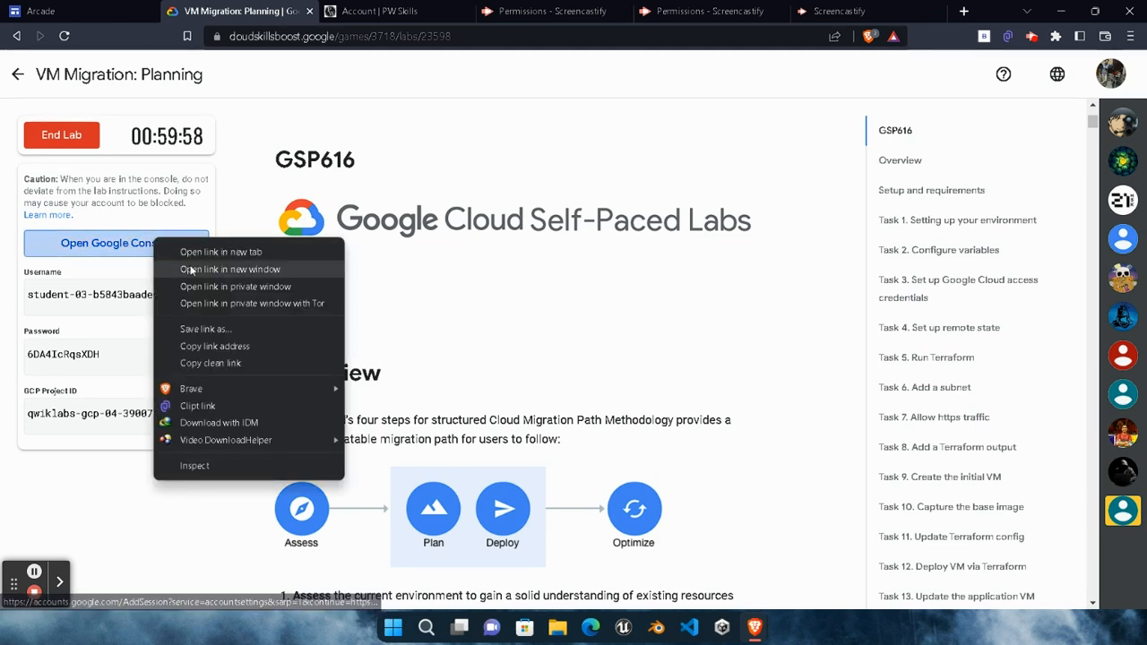
left_click(265, 286)
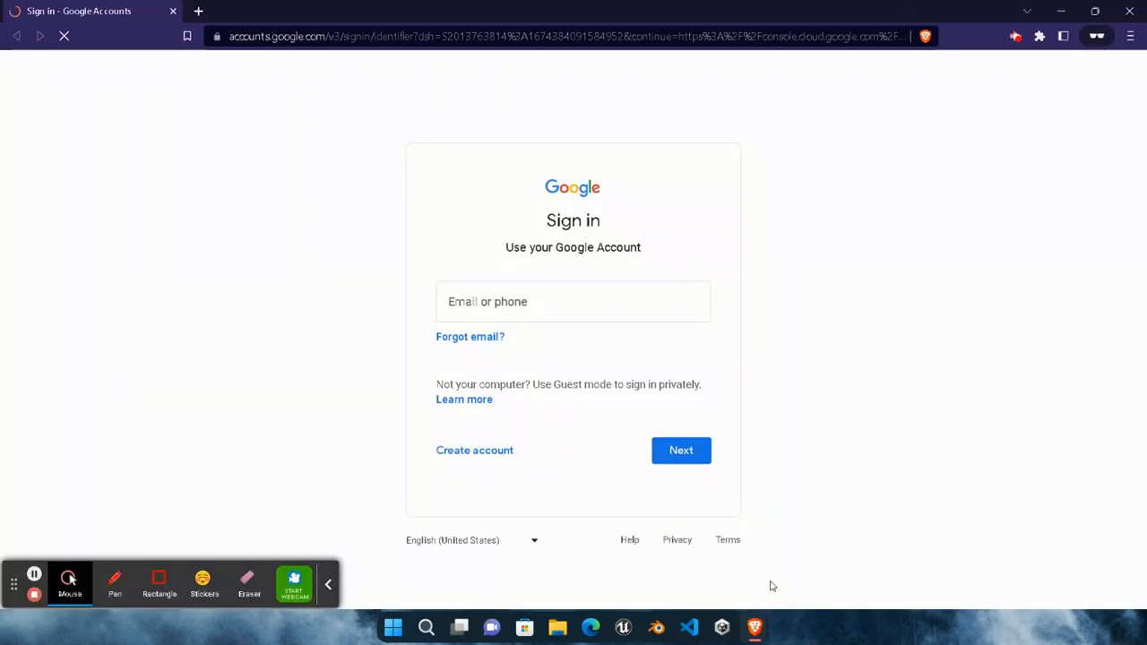
key("ctrl+v")
left_click(328, 584)
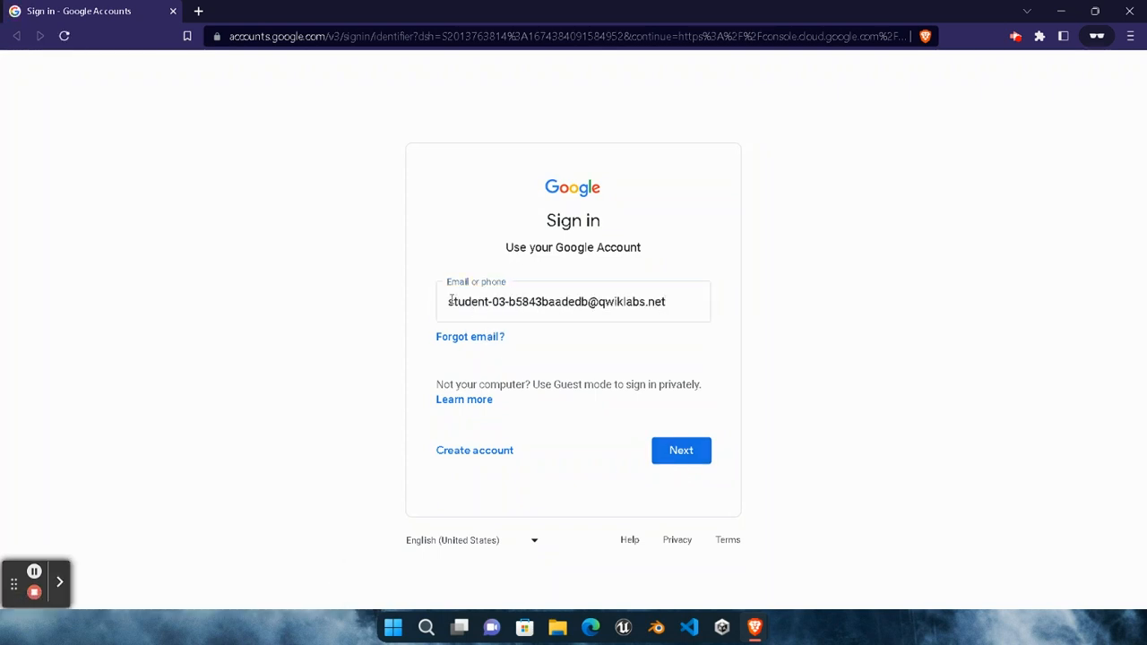
left_click(694, 460)
Copy the lab account's password from the lab details and submit it to sign in to the console
mouse_move(755, 627)
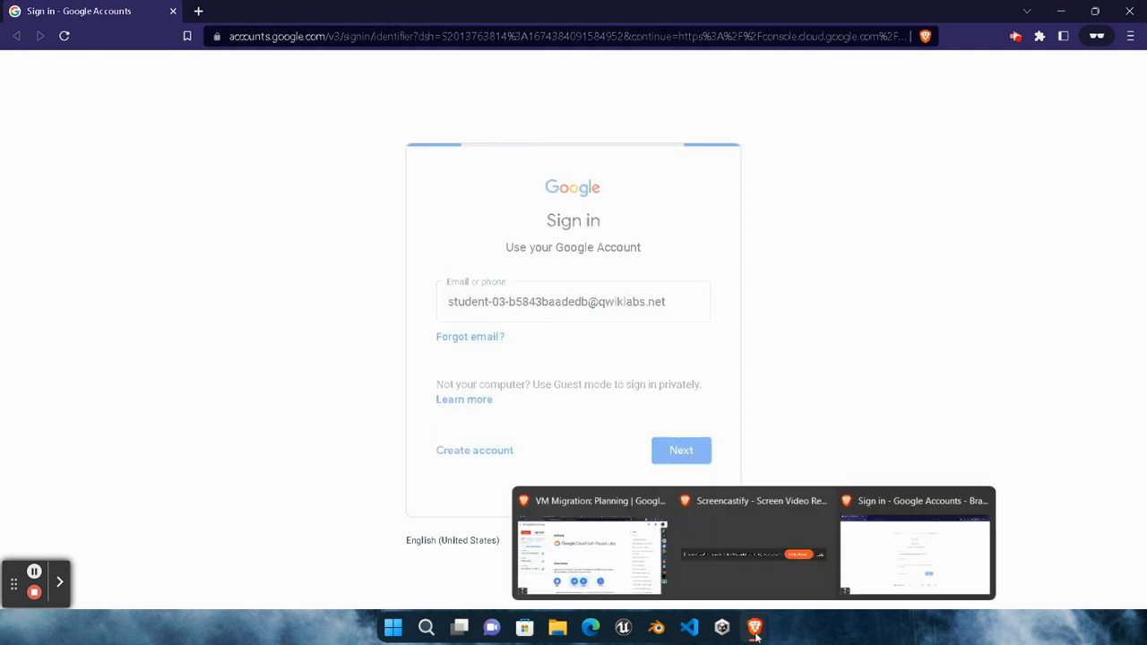
left_click(589, 547)
left_click(192, 356)
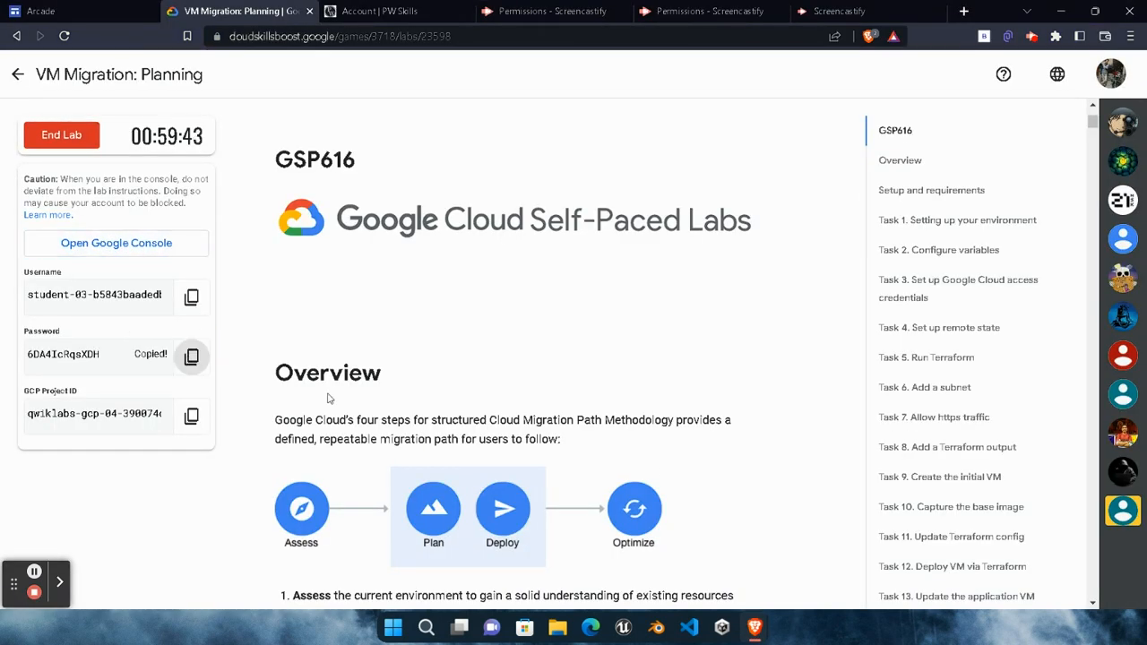
mouse_move(754, 628)
left_click(874, 569)
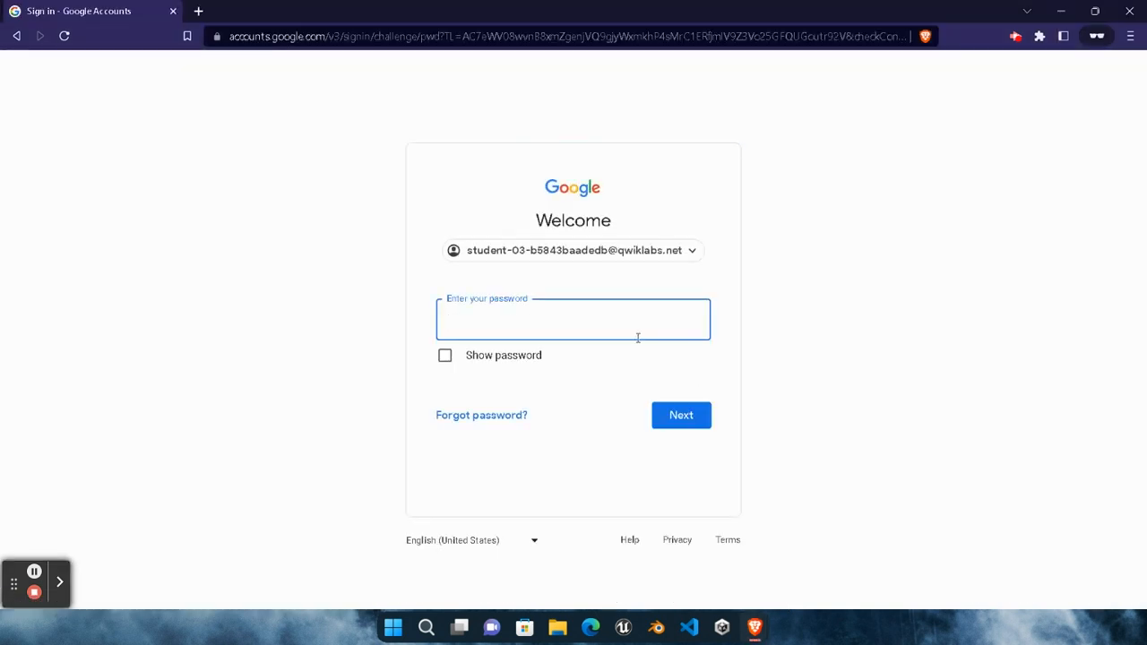
left_click(676, 418)
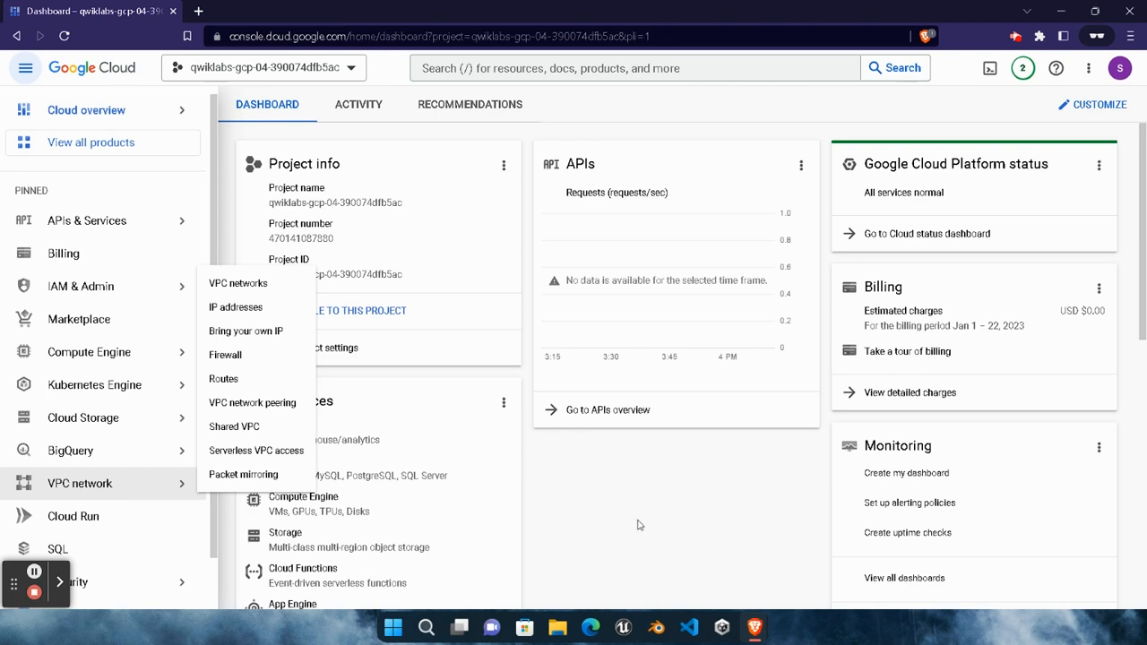
Activate Cloud Shell and run the Task 1 command terraform -v to check the Terraform installation
left_click(993, 70)
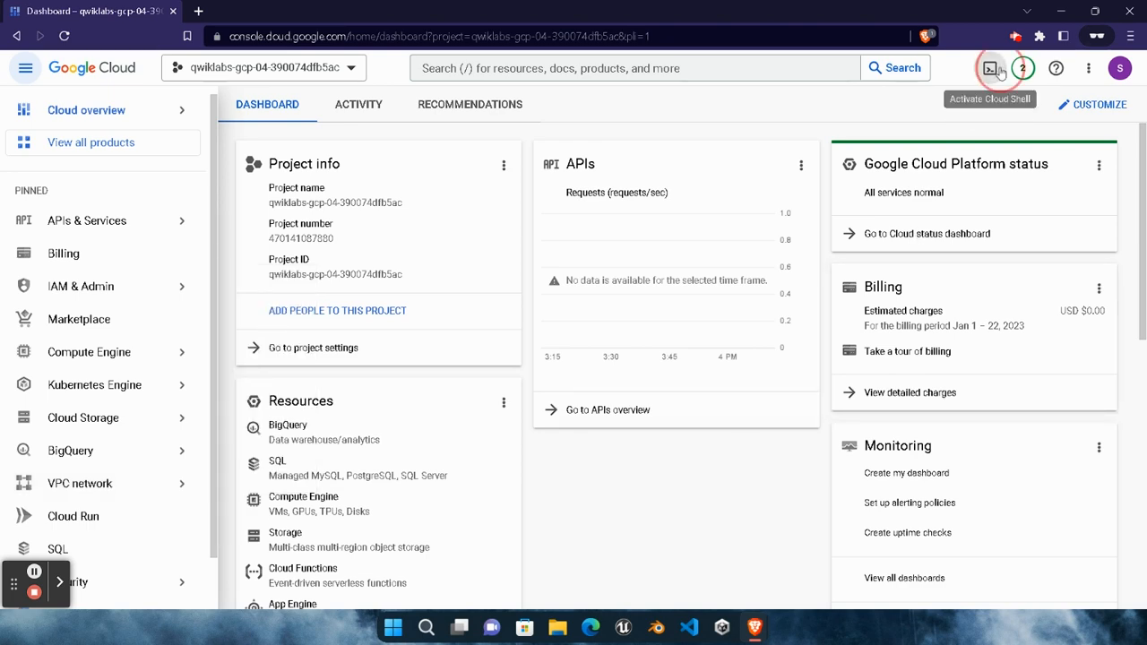
mouse_move(764, 626)
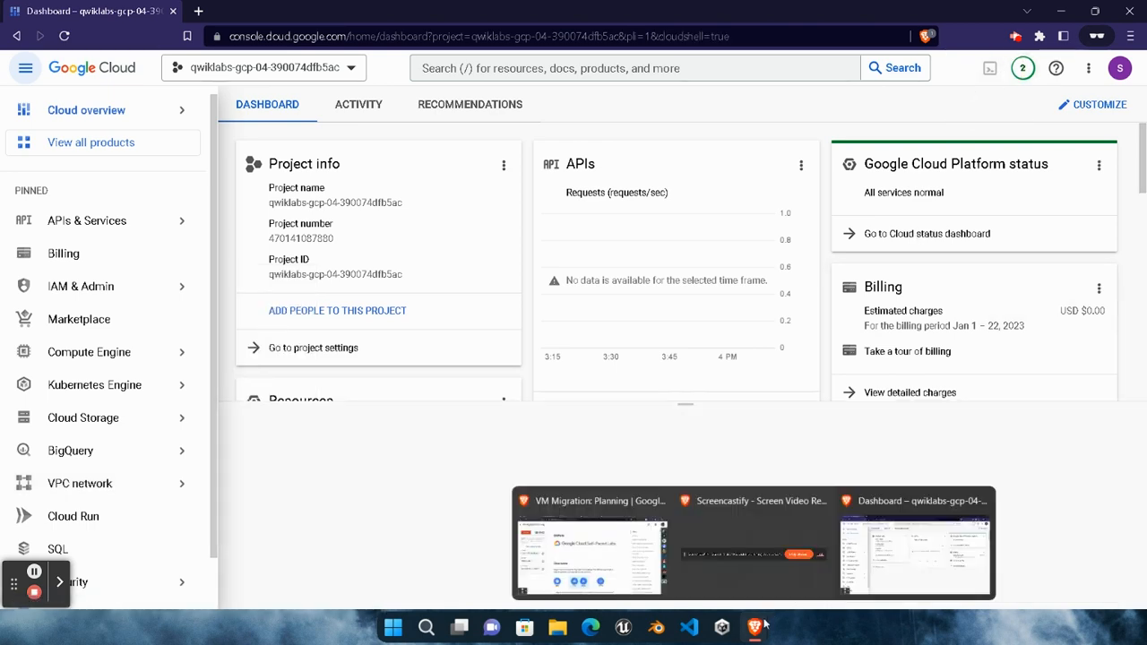
left_click(592, 542)
left_click(937, 224)
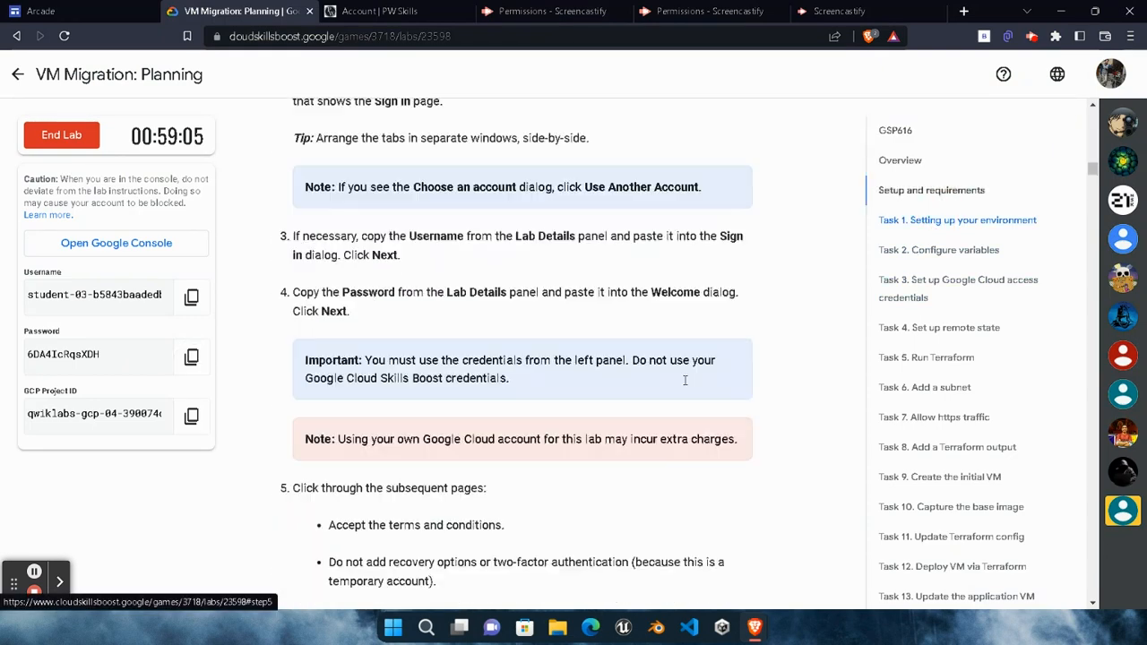
left_click(728, 230)
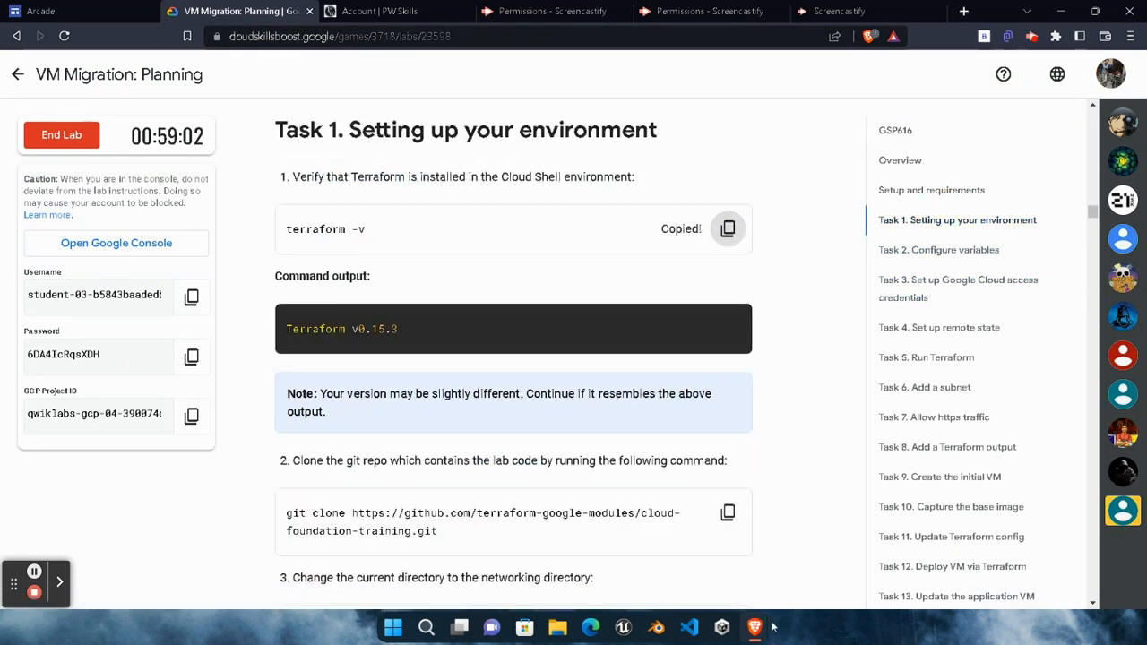
mouse_move(755, 626)
left_click(918, 547)
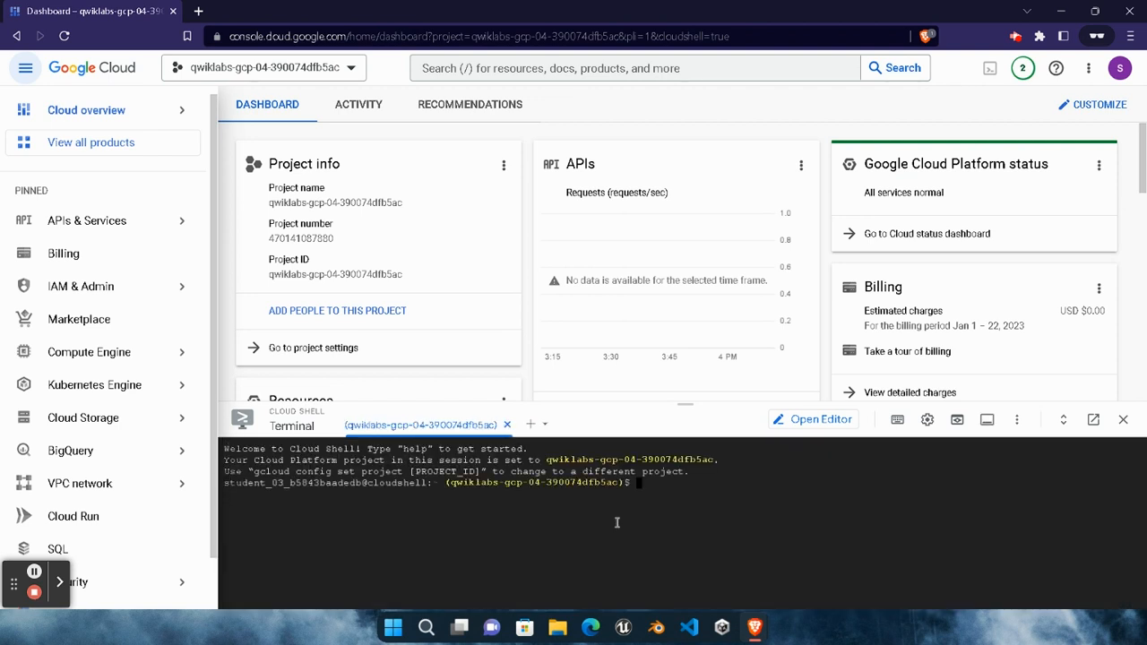
key("ctrl+v")
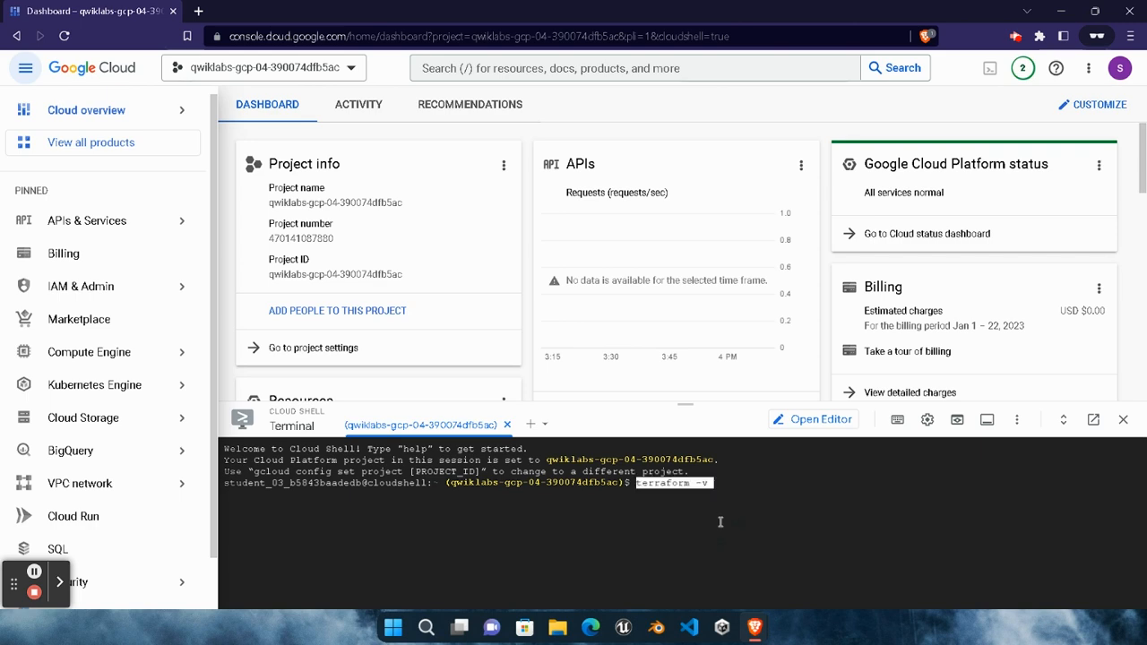
key("Return")
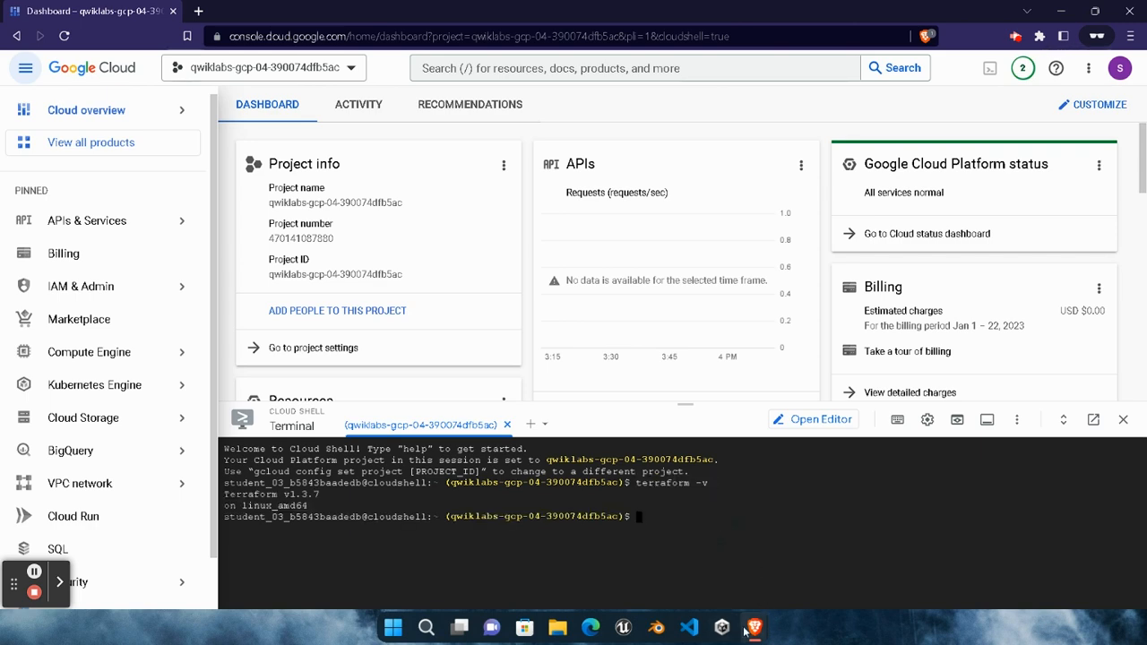
Copy the git clone command for terraform-google-modules/cloud-foundation-training.git from Task 1 and run it in Cloud Shell
mouse_move(751, 629)
left_click(592, 554)
left_click(749, 518)
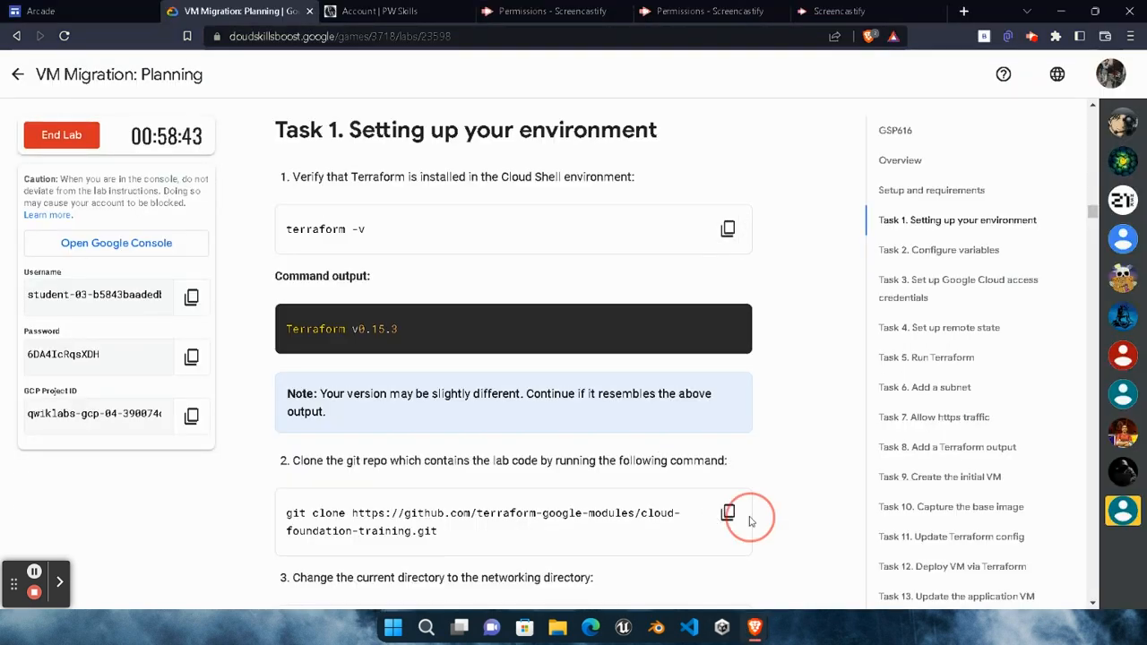
left_click(725, 512)
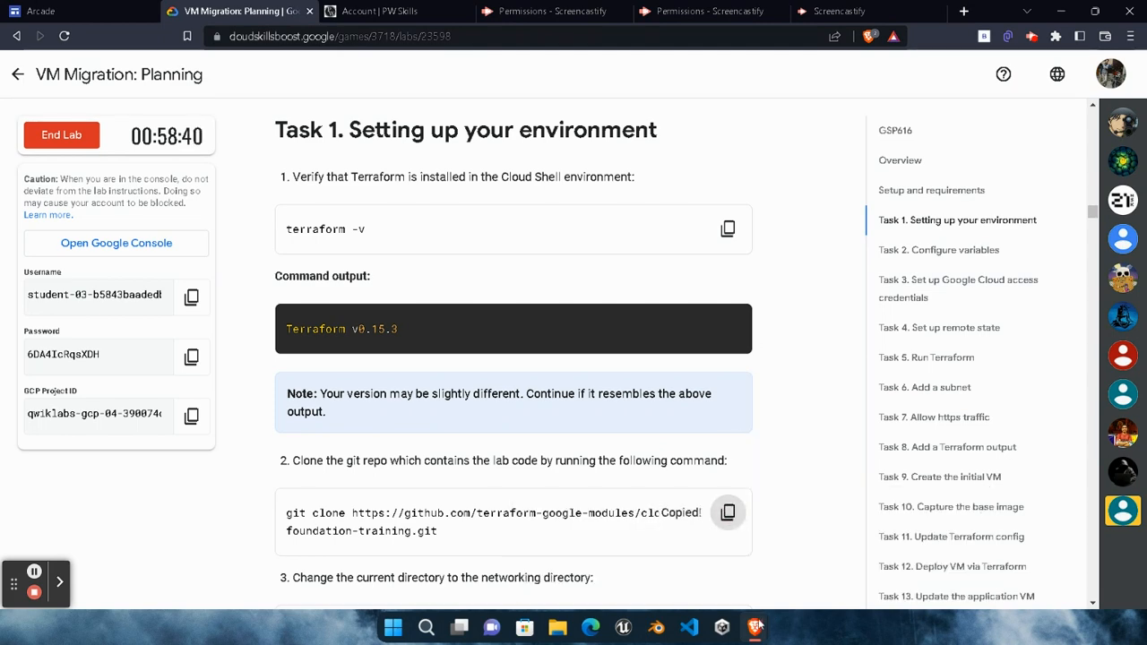
mouse_move(756, 628)
left_click(914, 547)
left_click(725, 570)
key("ctrl+v")
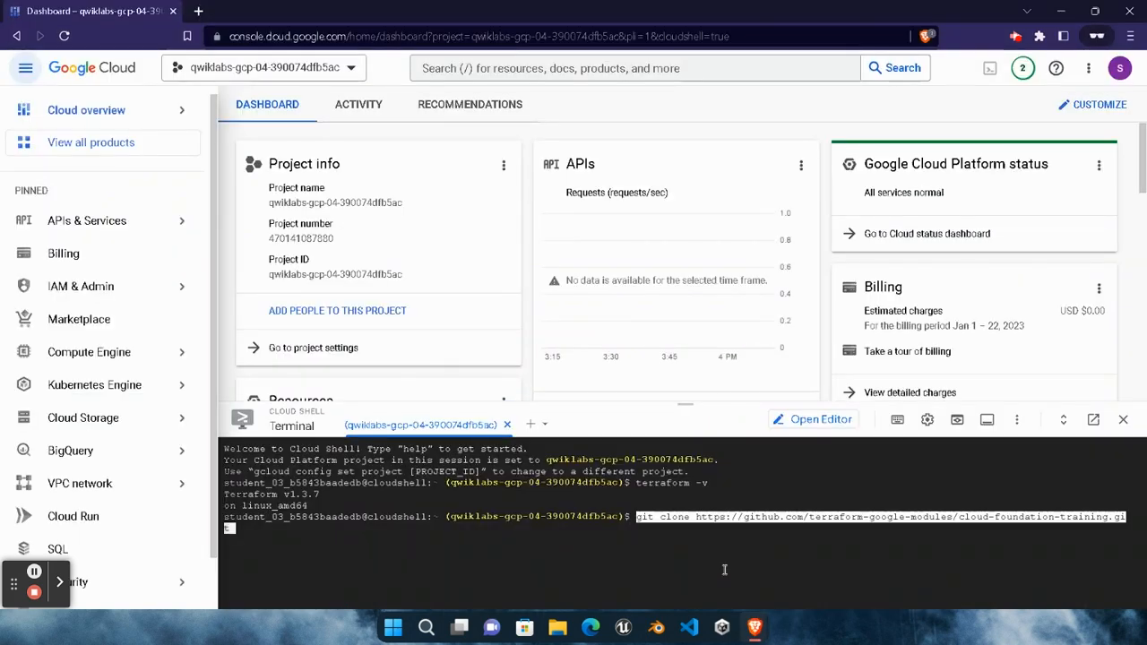
key("Return")
Change the Cloud Shell directory to cloud-foundation-training/other/terraform-codelab/lab-networking using the command from the lab instructions
mouse_move(755, 628)
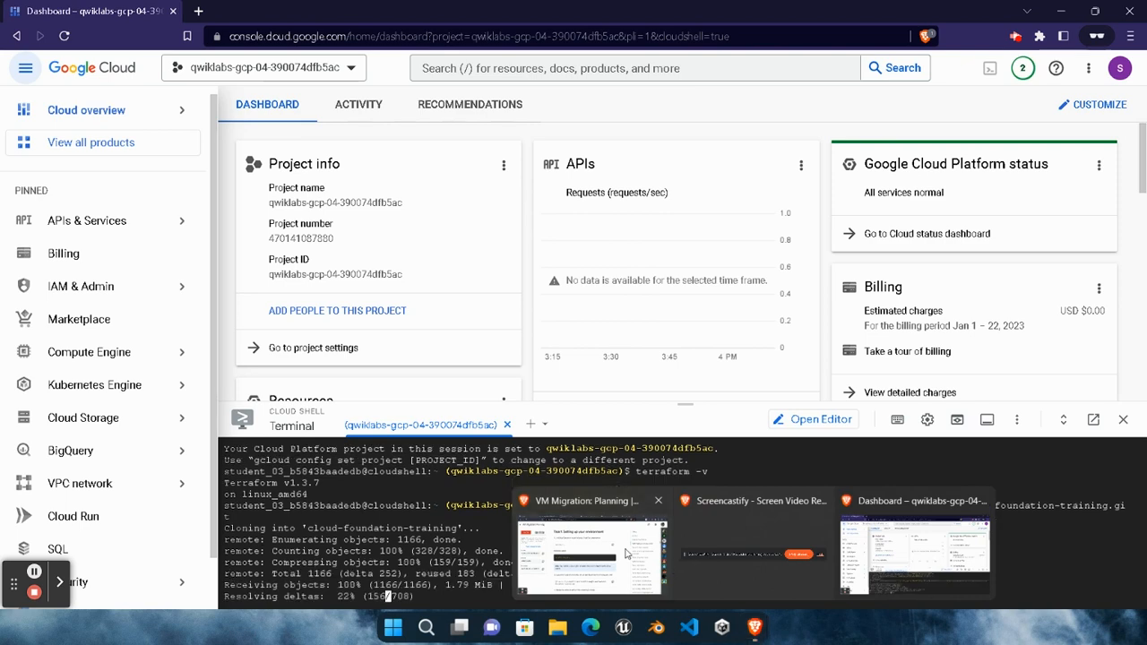
left_click(628, 554)
scroll(725, 512, "down", 3)
left_click(728, 405)
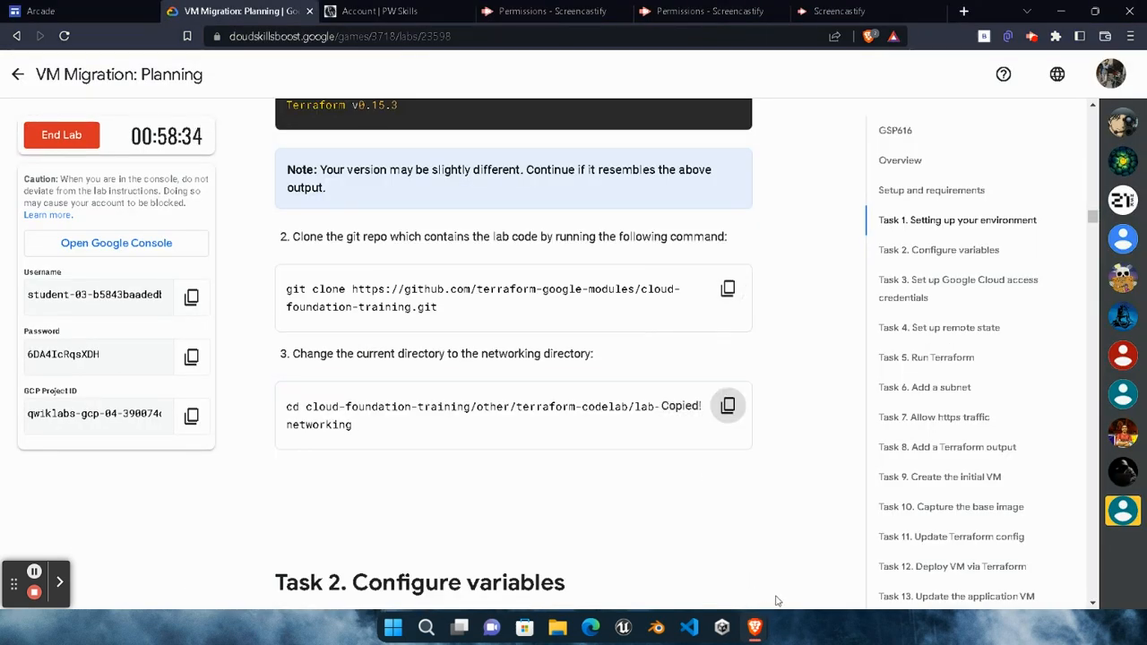
mouse_move(755, 628)
left_click(914, 529)
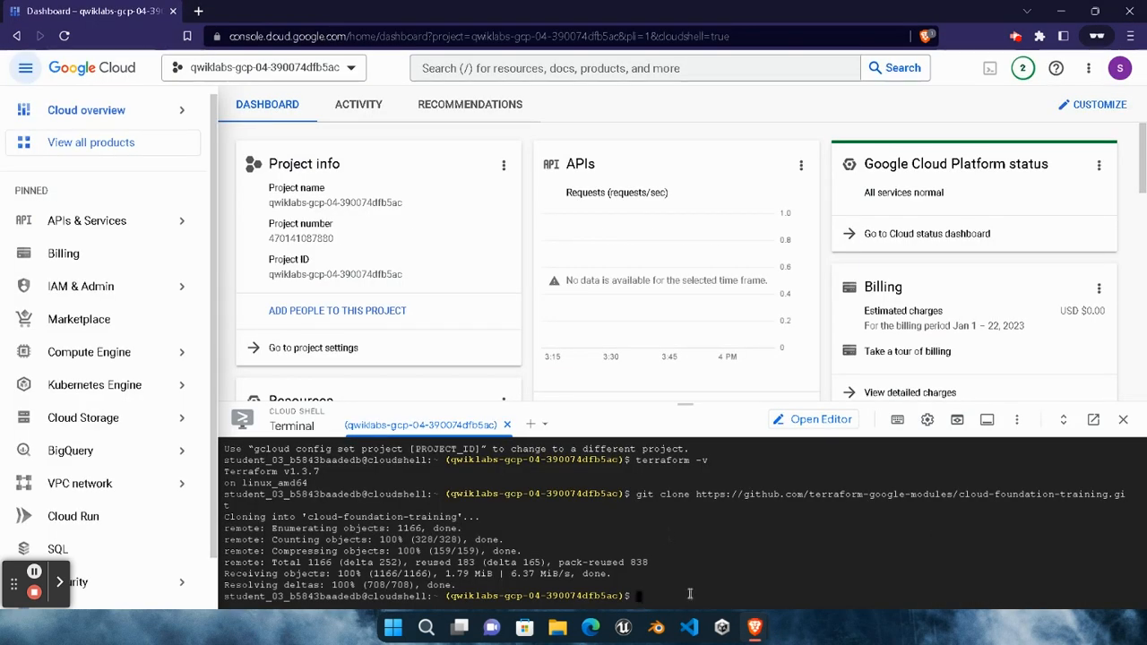
key("ctrl+v")
key("Return")
Create the terraform.tfvars file in Cloud Shell with the Task 2 command touch terraform.tfvars
mouse_move(755, 628)
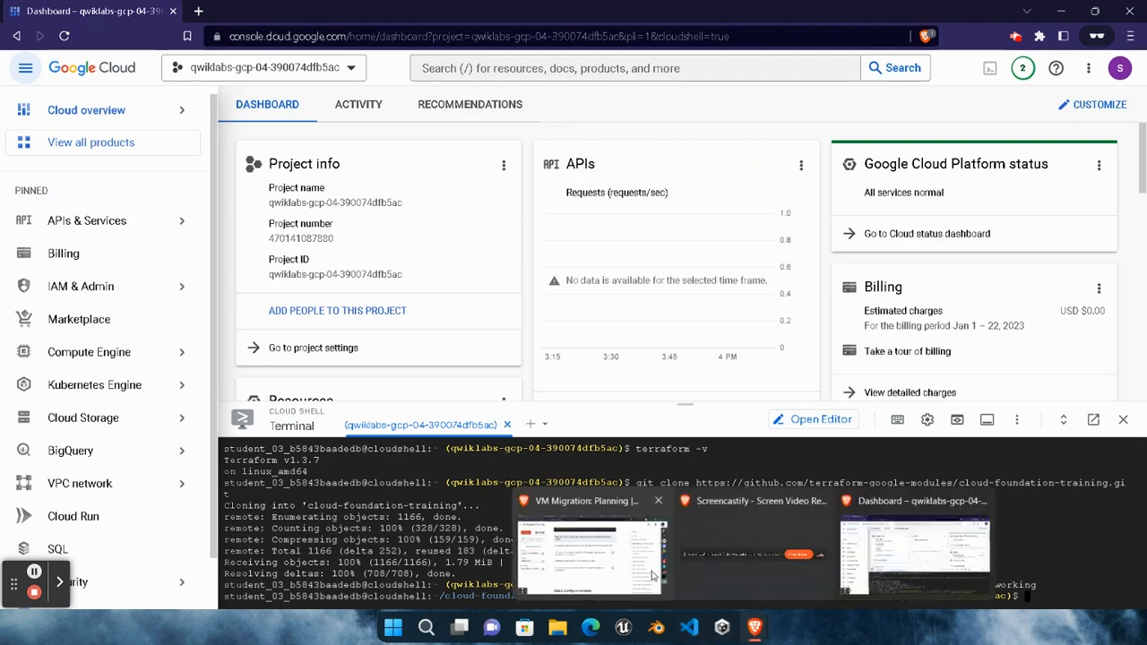
left_click(653, 574)
scroll(653, 466, "down", 5)
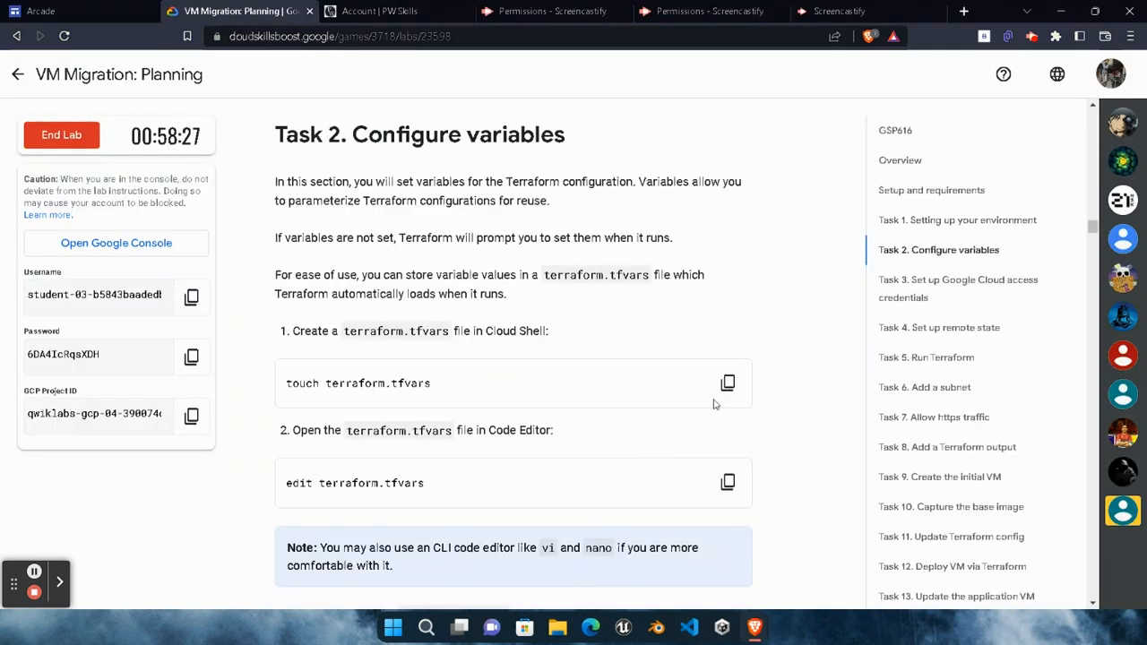
left_click(728, 382)
mouse_move(756, 627)
left_click(882, 567)
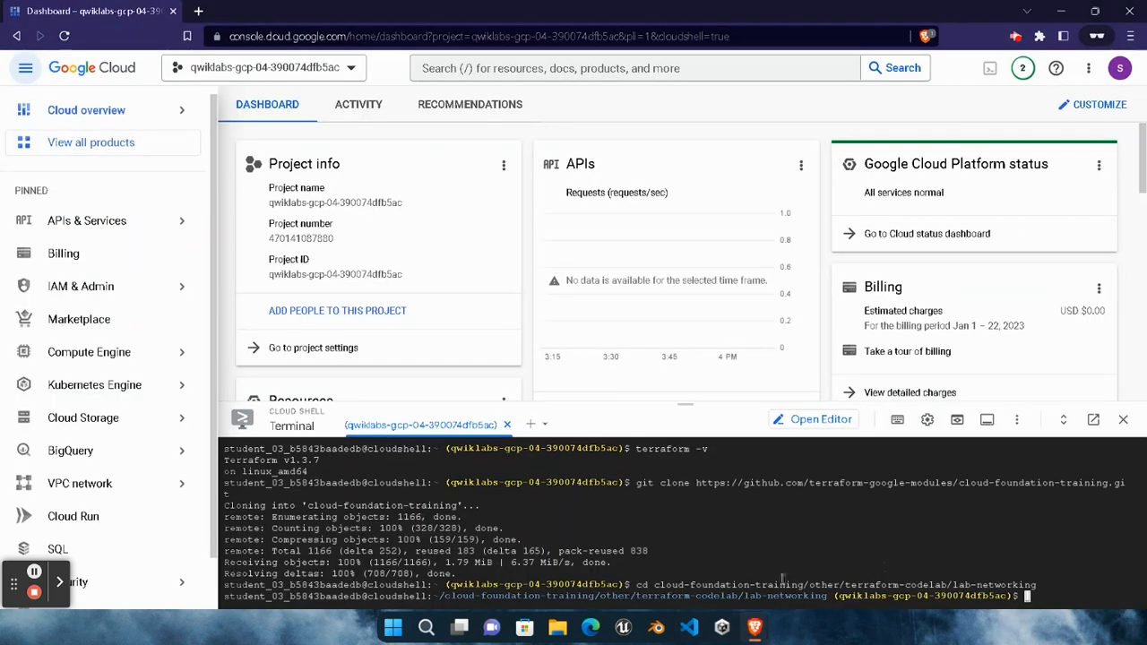
key("ctrl+v")
key("Return")
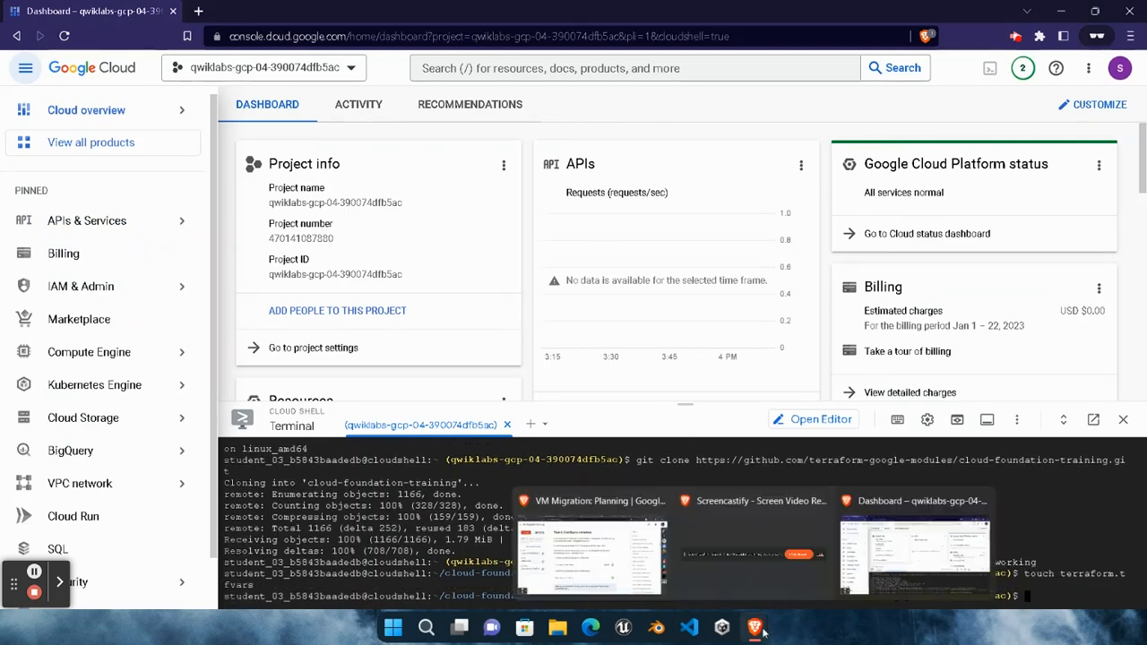
Run edit terraform.tfvars in Cloud Shell to launch the code editor, and enlarge the editor pane
left_click(592, 556)
scroll(707, 481, "down", 2)
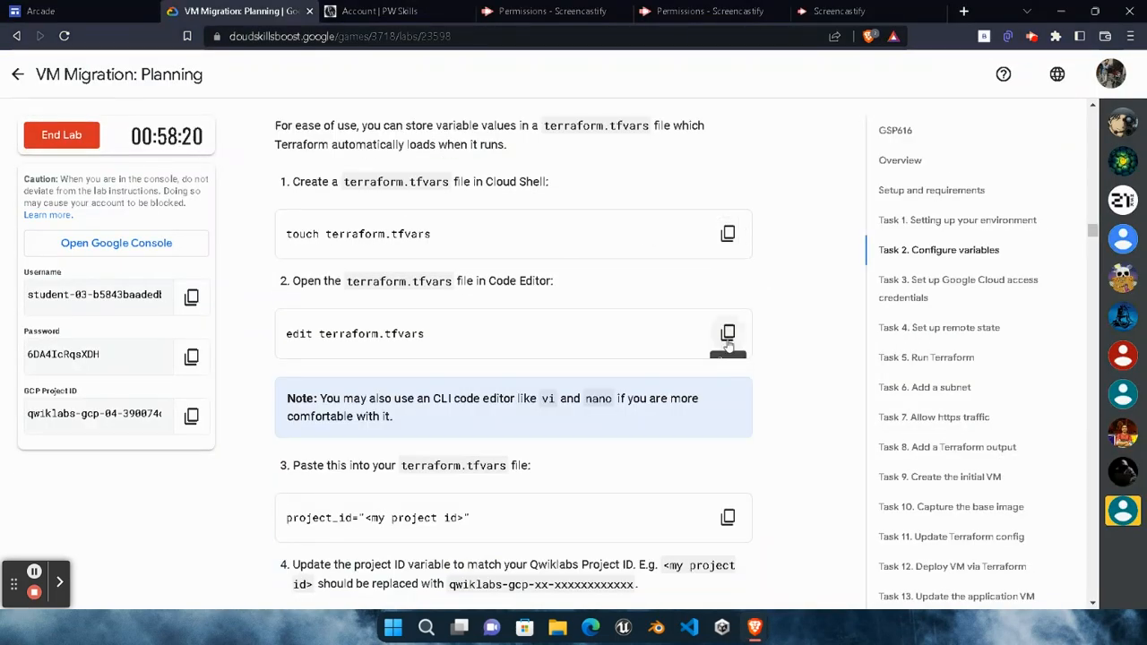
left_click(728, 333)
mouse_move(756, 628)
left_click(878, 567)
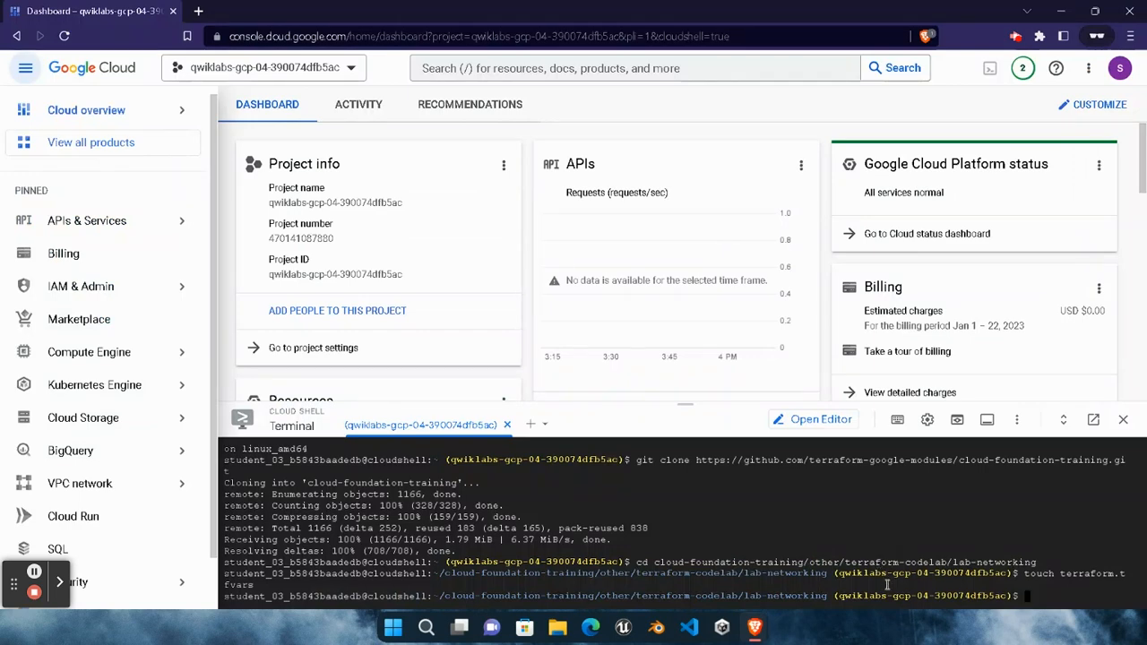
key("ctrl+v")
key("Return")
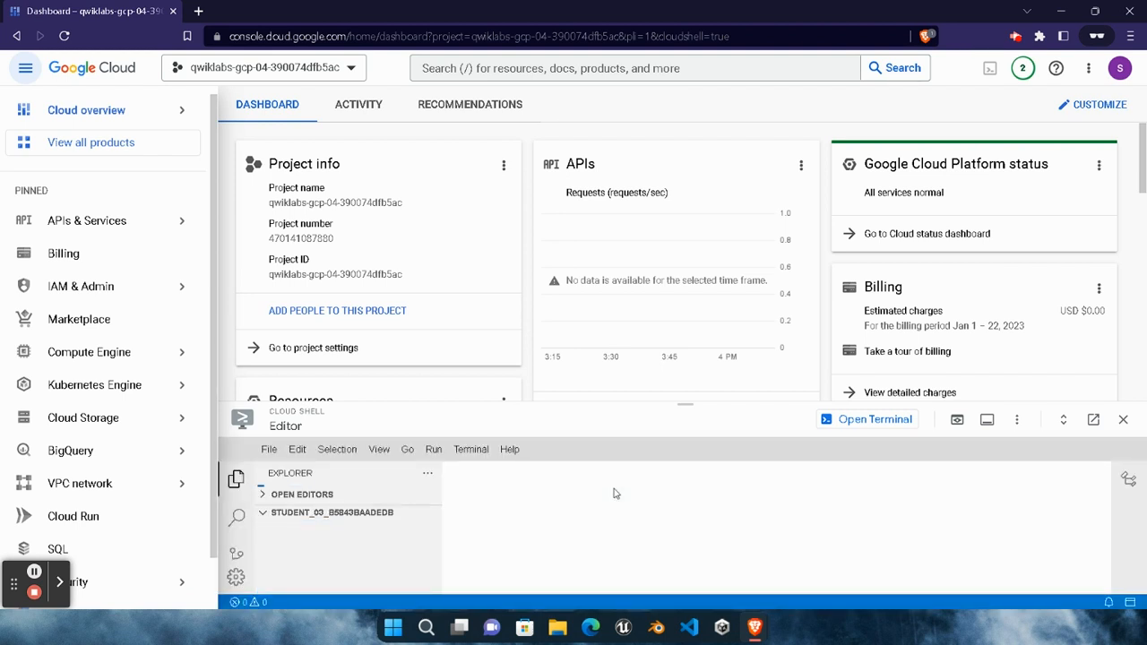
left_click_drag(683, 409, 702, 120)
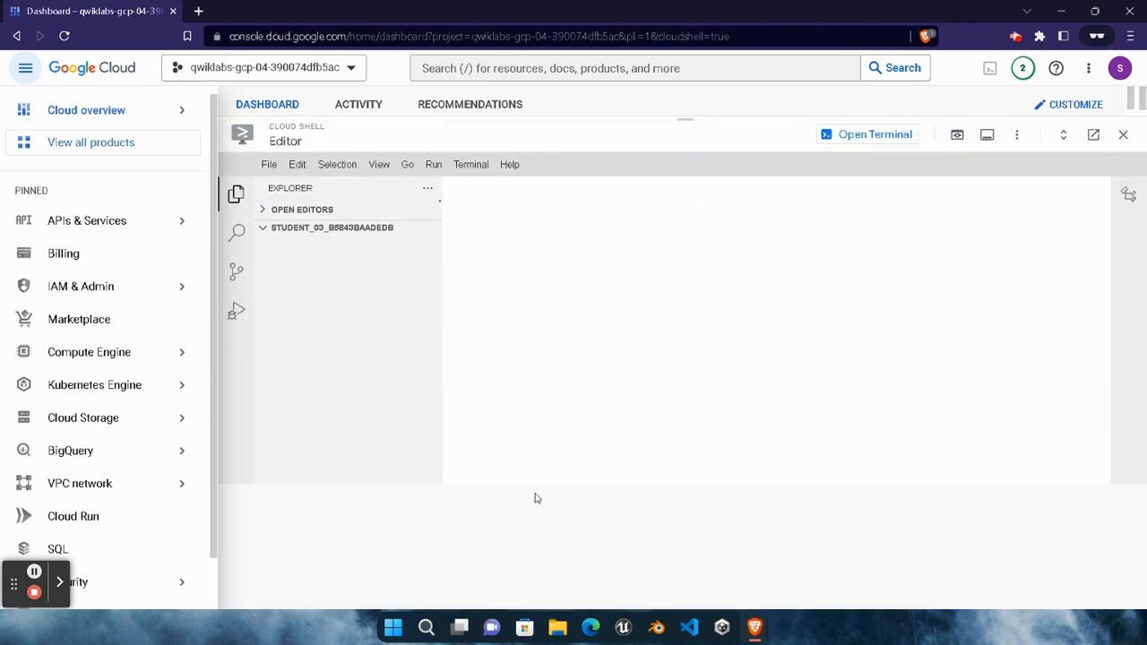
Copy the project_id="<my project id>" line from Task 2 of the lab and paste it into terraform.tfvars
mouse_move(755, 632)
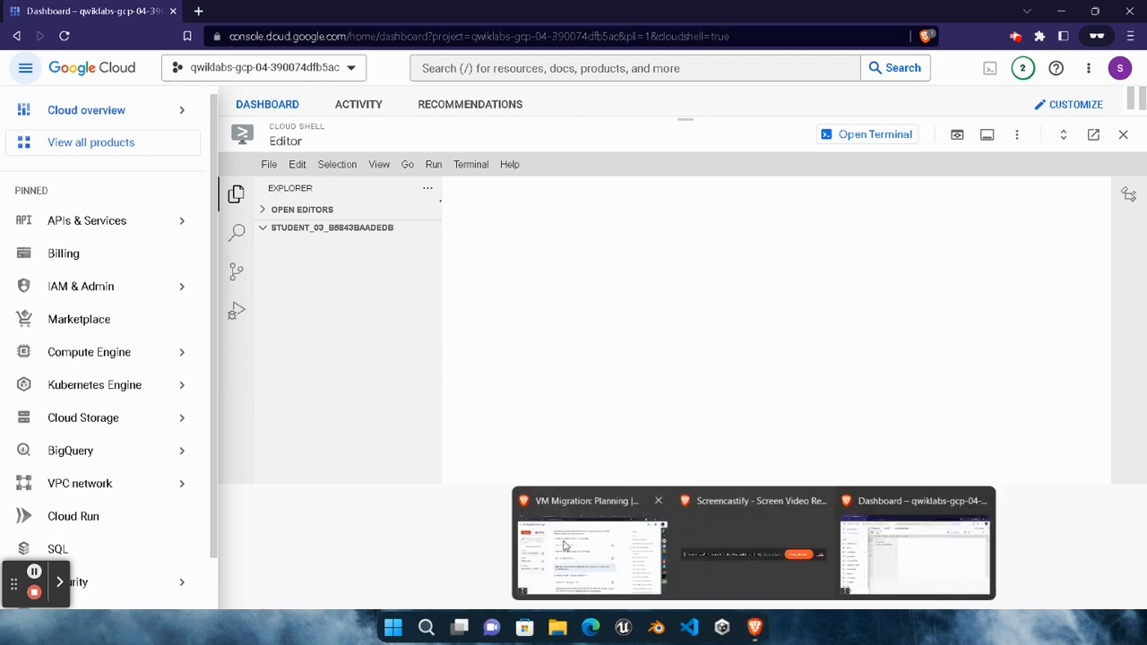
left_click(592, 543)
scroll(434, 342, "down", 2)
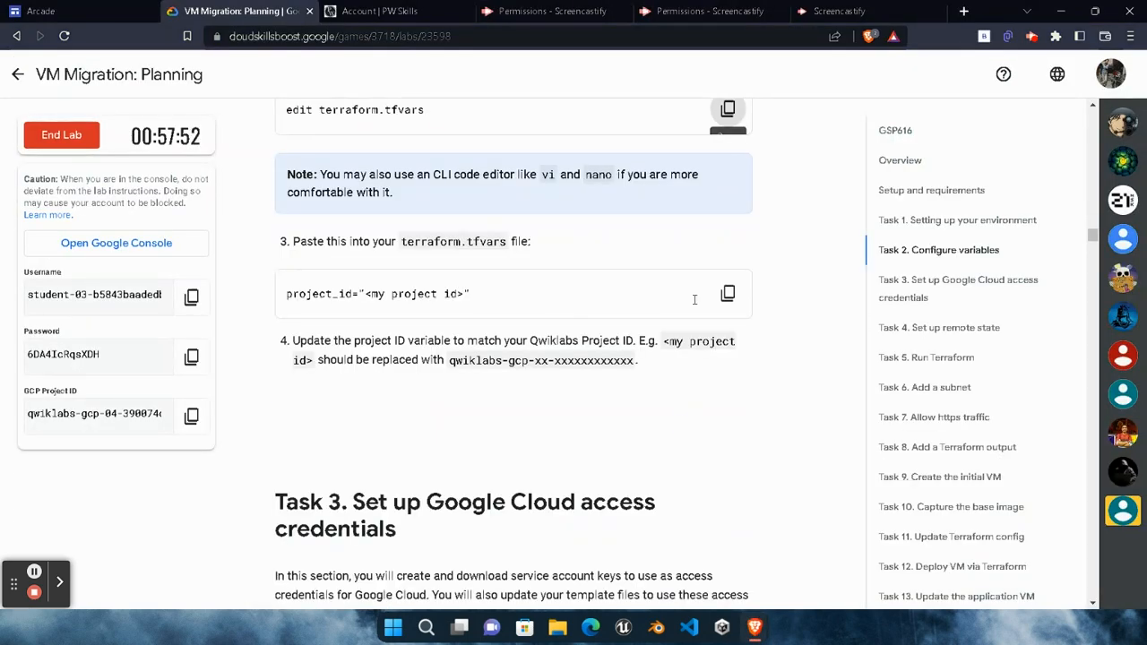
left_click(729, 294)
mouse_move(755, 627)
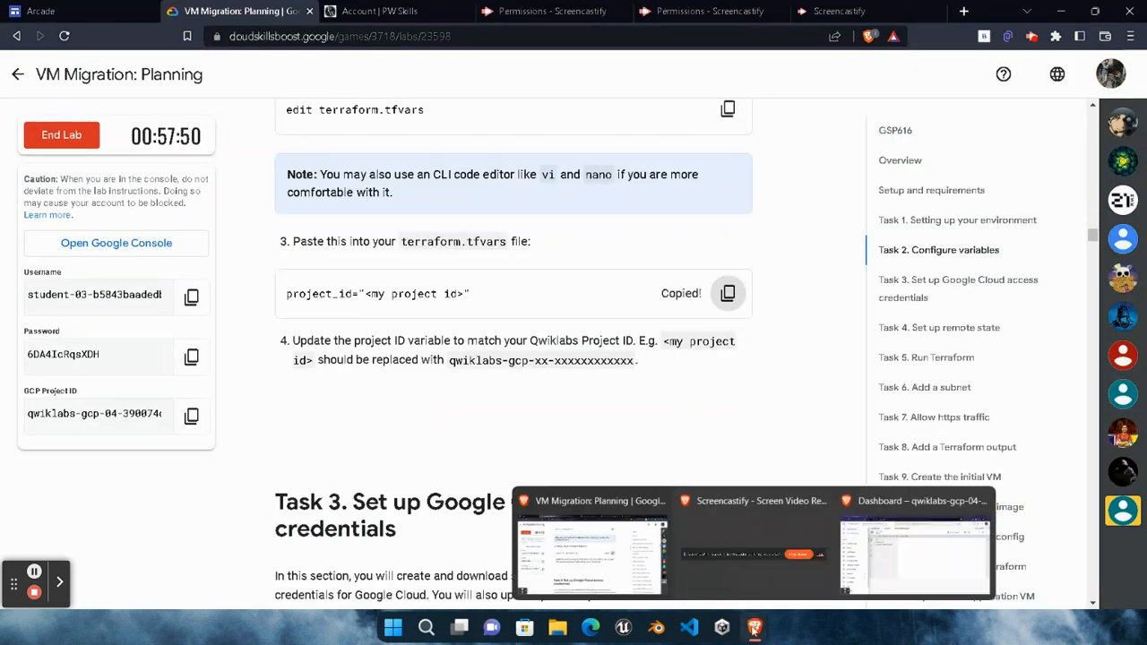
left_click(874, 545)
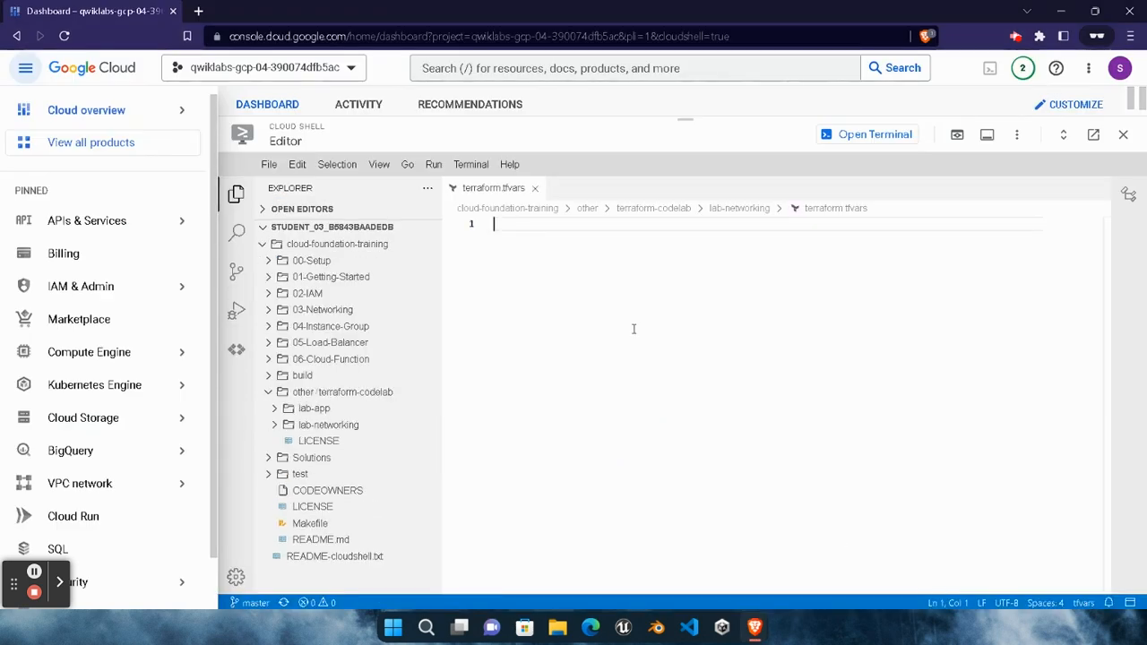
left_click(616, 237)
key("ctrl+v")
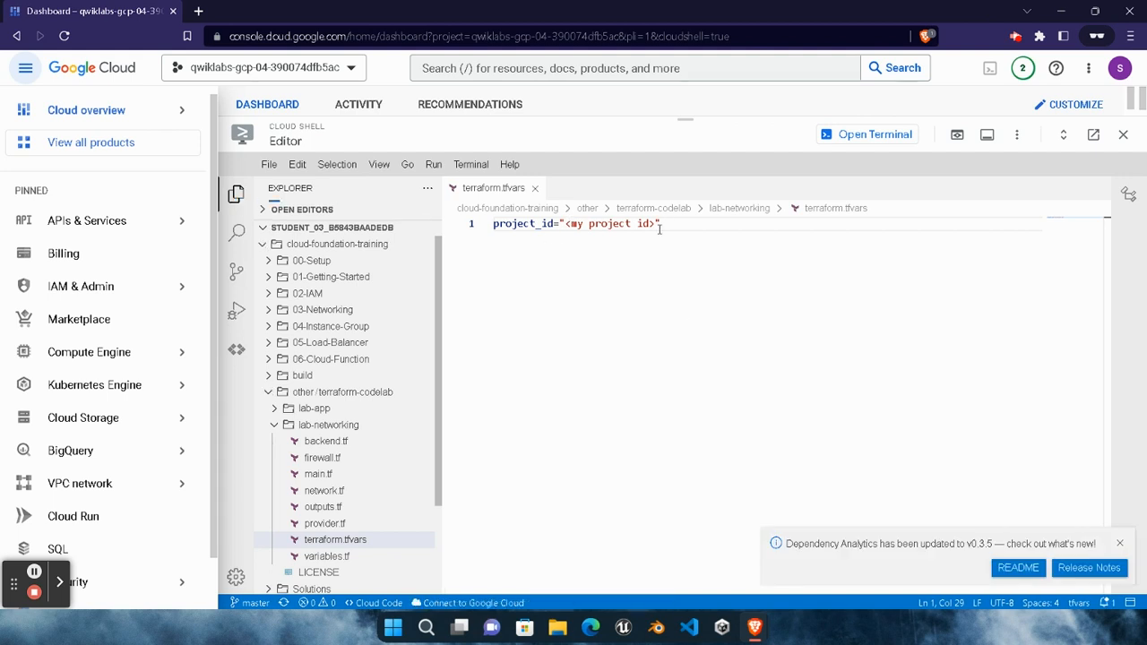
Replace the <my project id> placeholder in terraform.tfvars with the GCP Project ID copied from the lab page
mouse_move(757, 632)
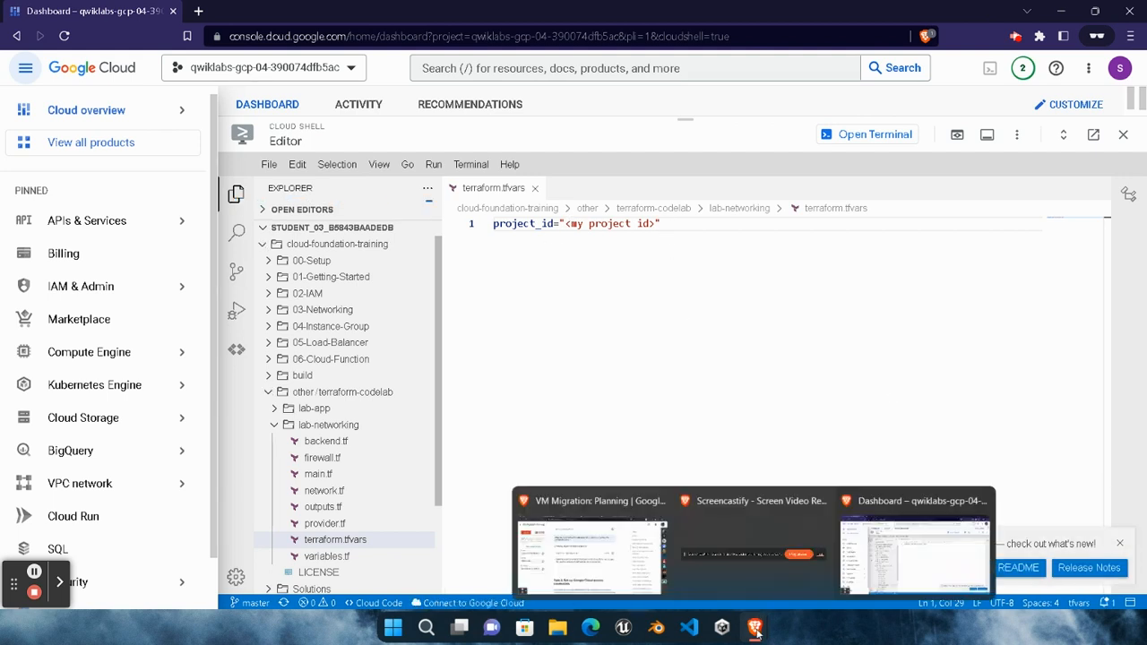
left_click(592, 546)
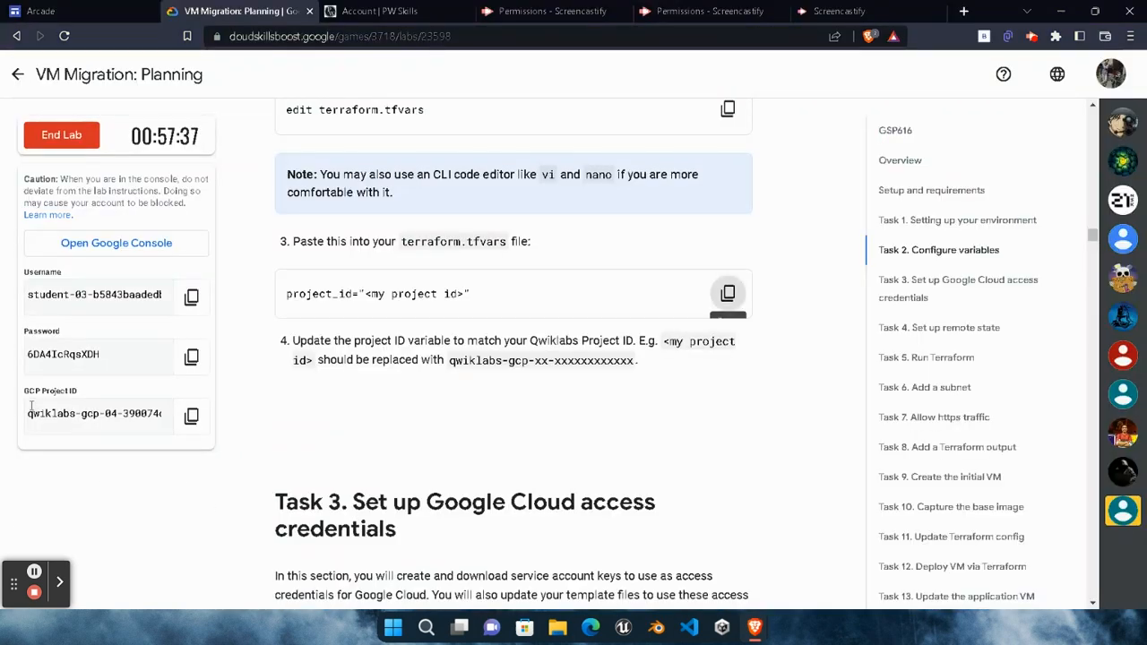
left_click(191, 416)
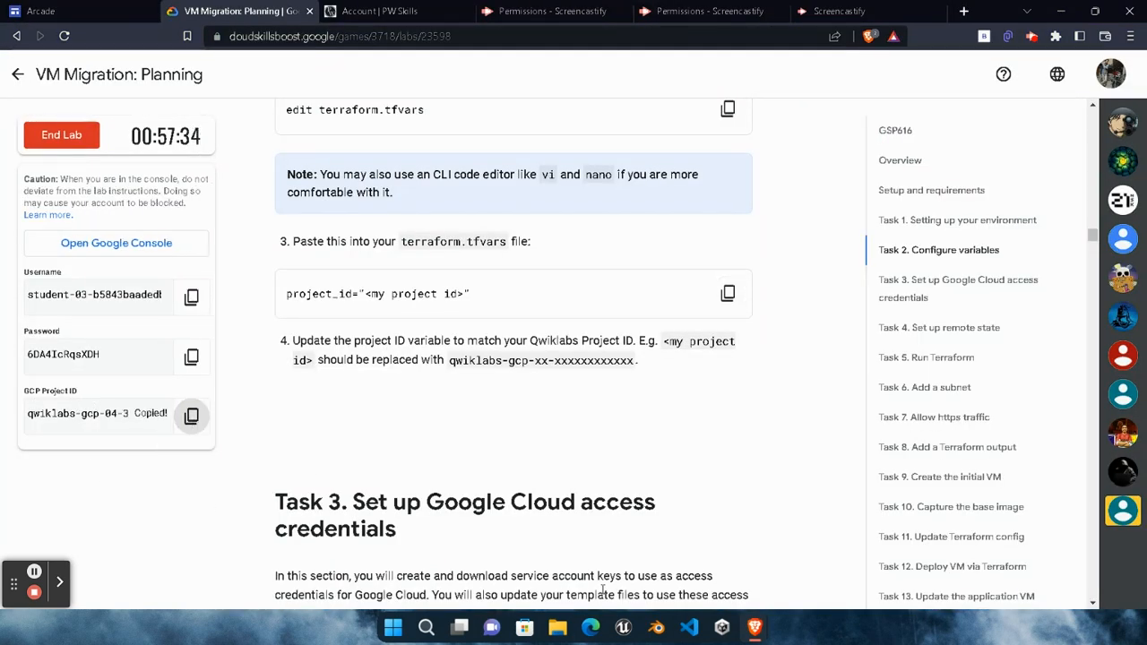
mouse_move(754, 627)
left_click(882, 595)
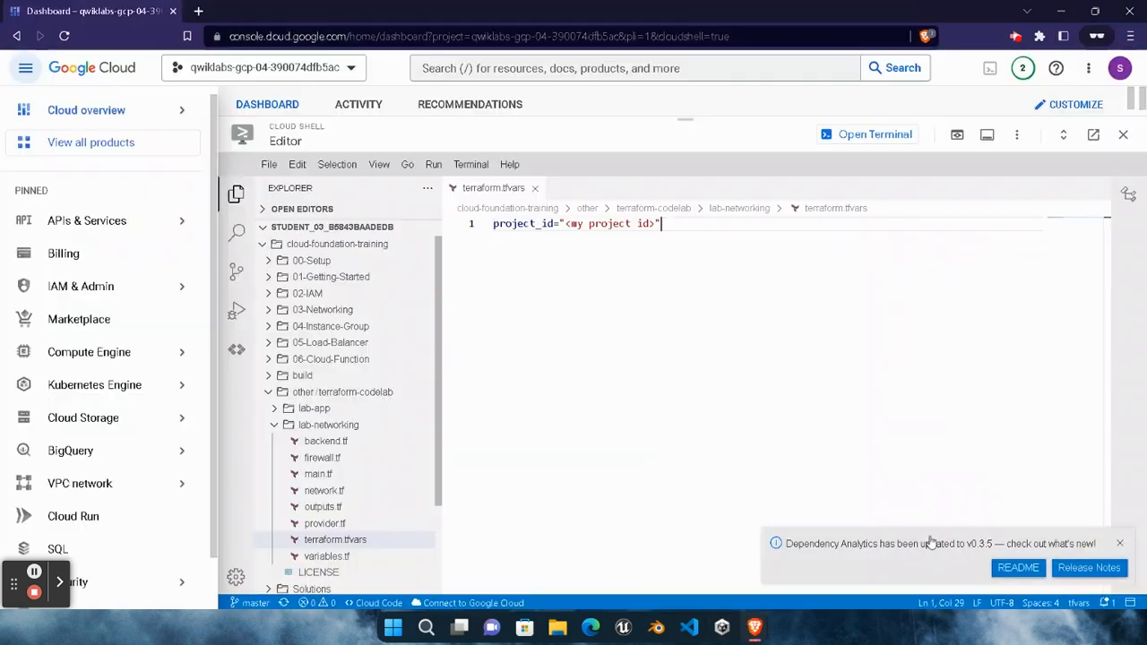
left_click(654, 224)
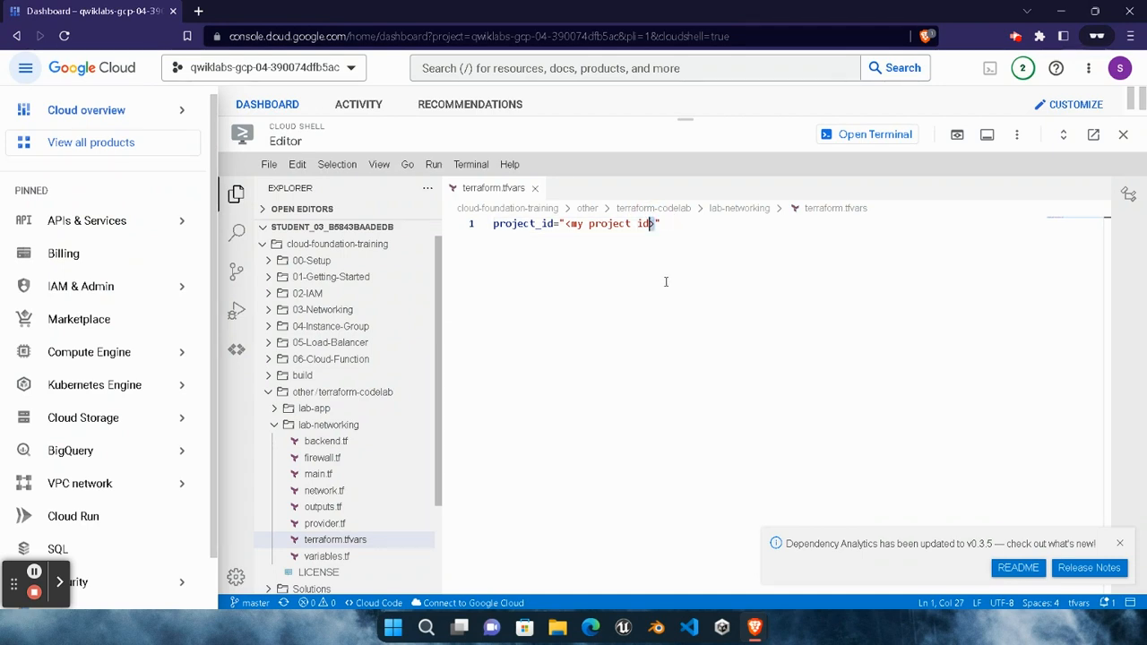
key("Left")
key("Left")
key("Left")
key("Left")
key("Left")
key("Left")
key("Left")
key("Left")
key("shift+Right")
key("shift+Right")
key("shift+Right")
key("shift+Right")
key("shift+Right")
key("shift+Right")
key("shift+Right")
key("shift+Right")
key("shift+Right")
key("shift+Right")
key("shift+Right")
key("shift+Right")
key("shift+Right")
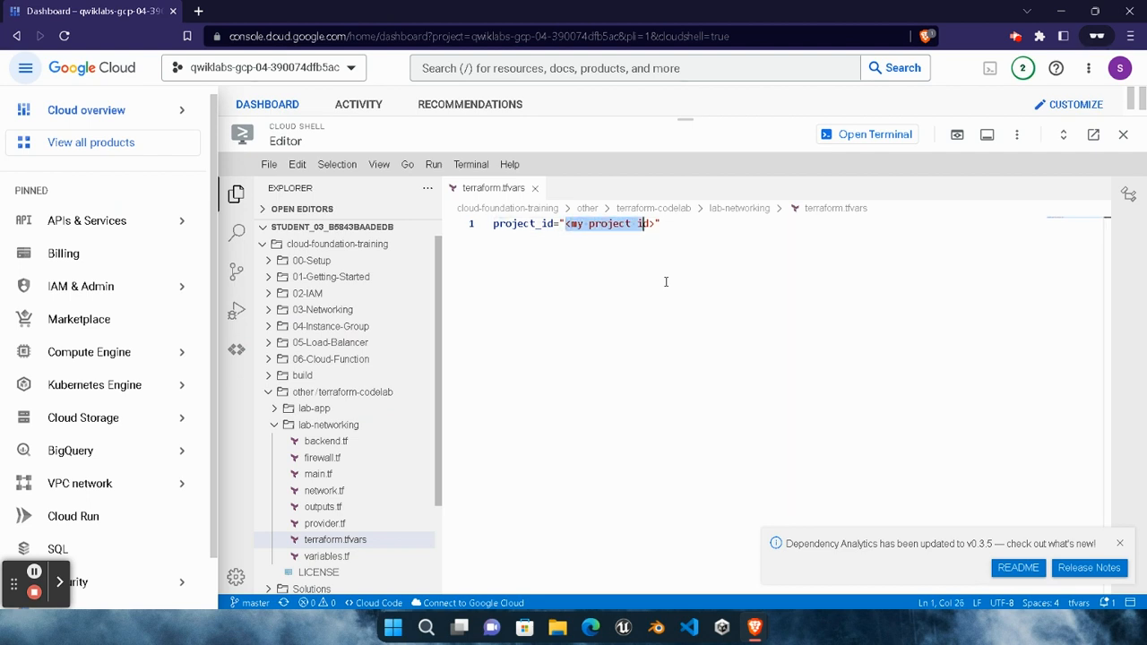
key("BackSpace")
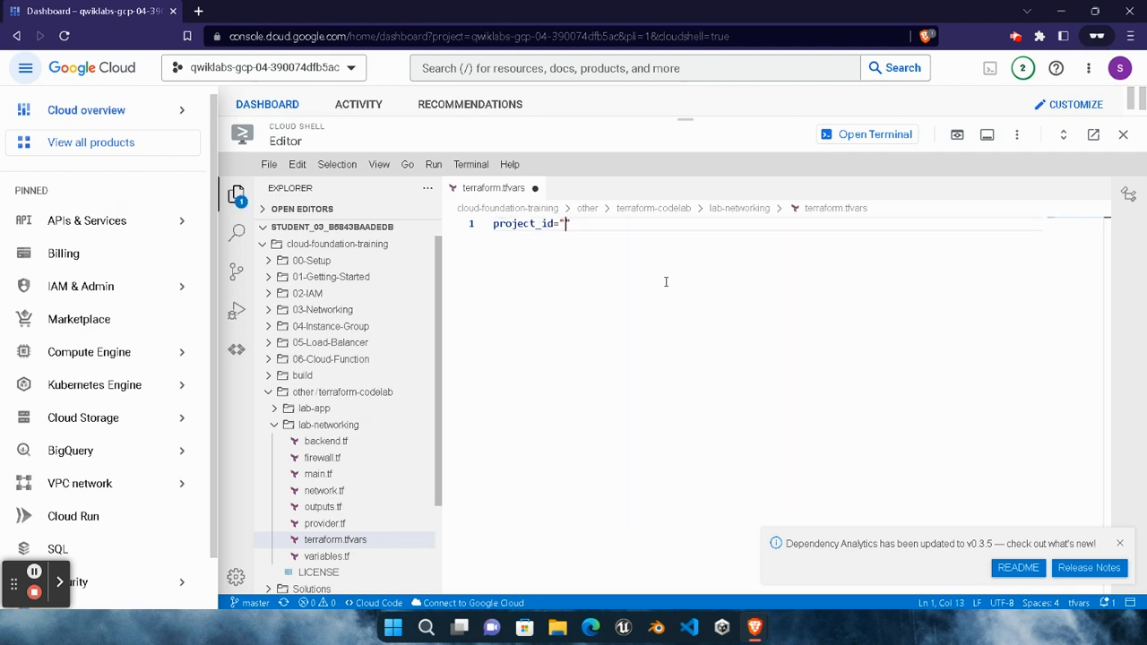
key("ctrl+v")
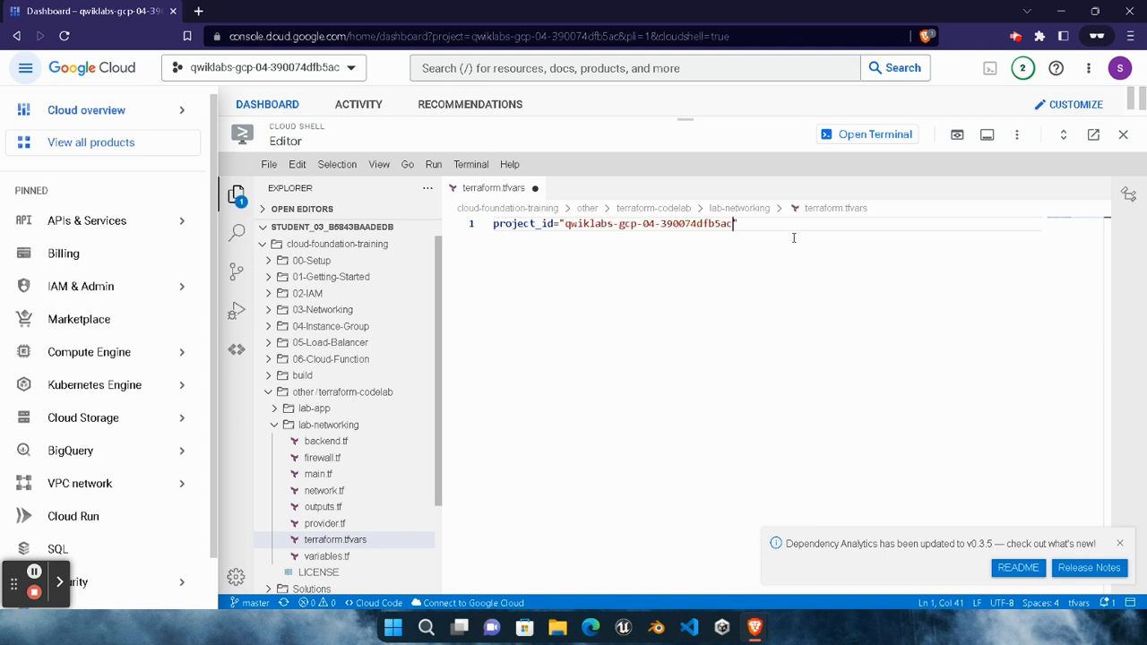
Save all changes in the Cloud Shell editor and return to the terminal
key("End")
key("ctrl+s")
left_click(268, 164)
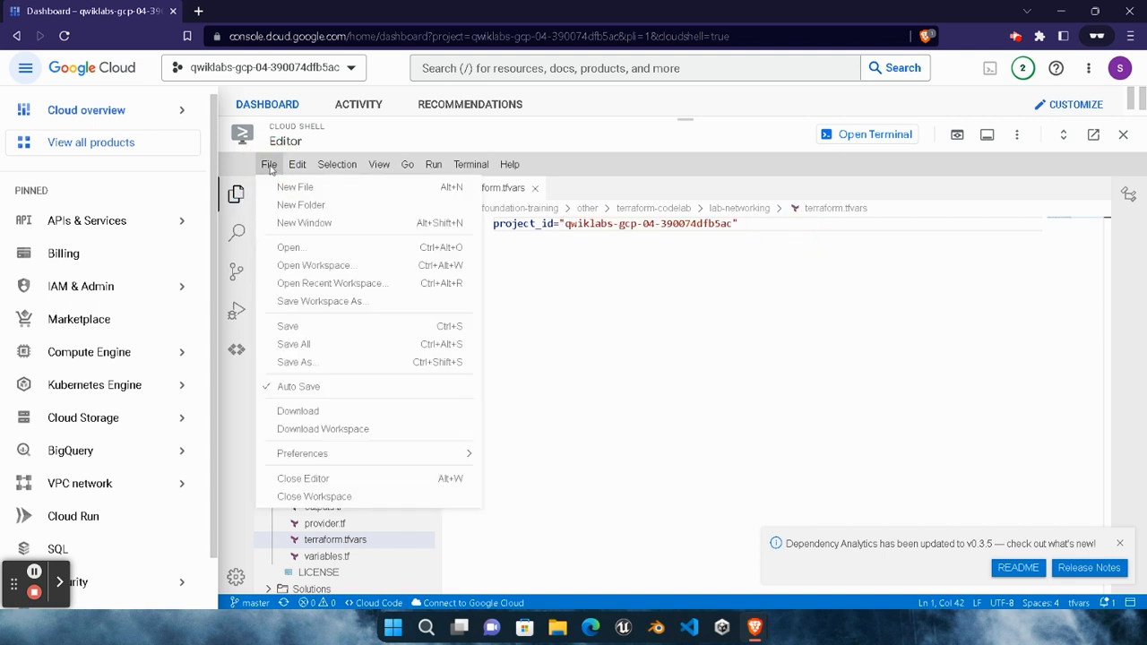
left_click(313, 345)
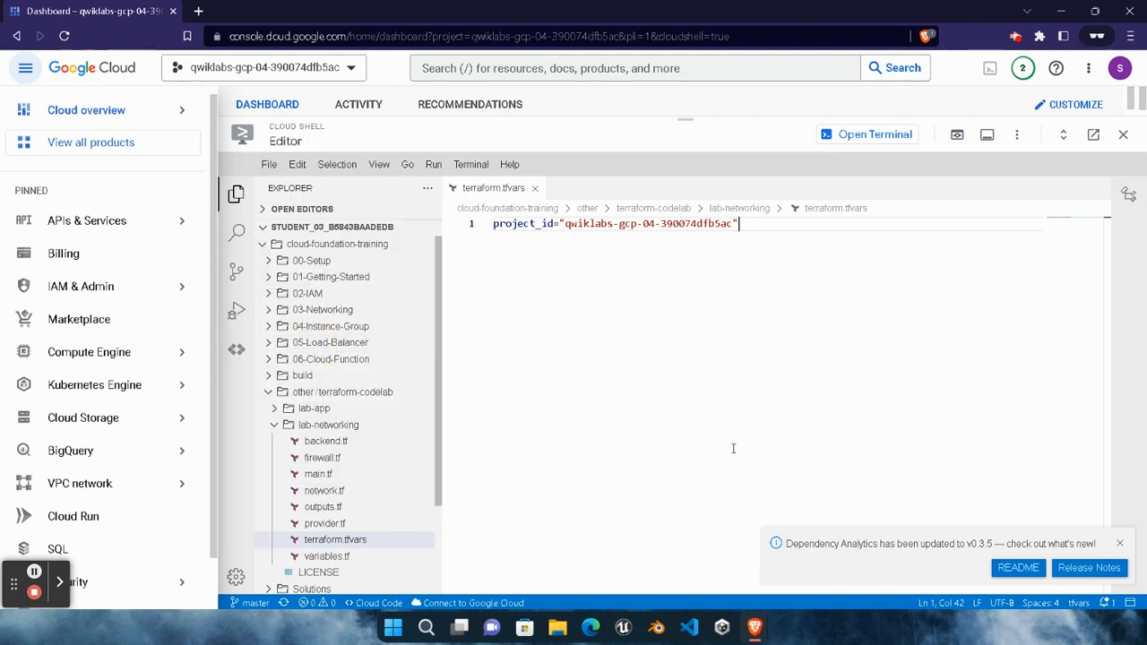
left_click(874, 135)
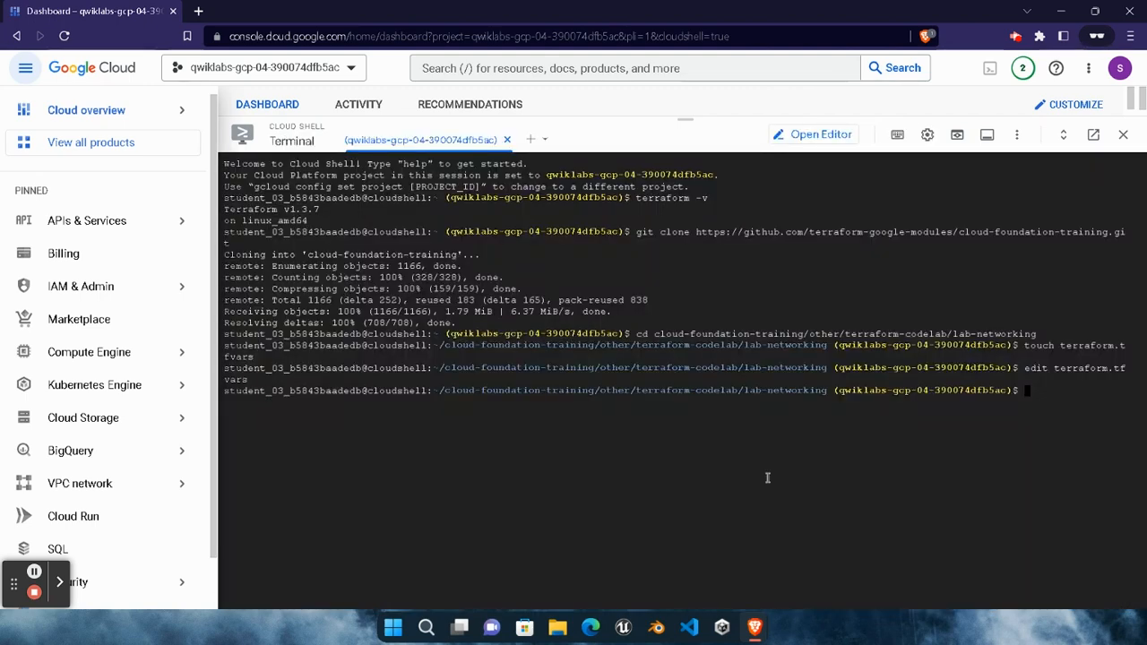
left_click(34, 572)
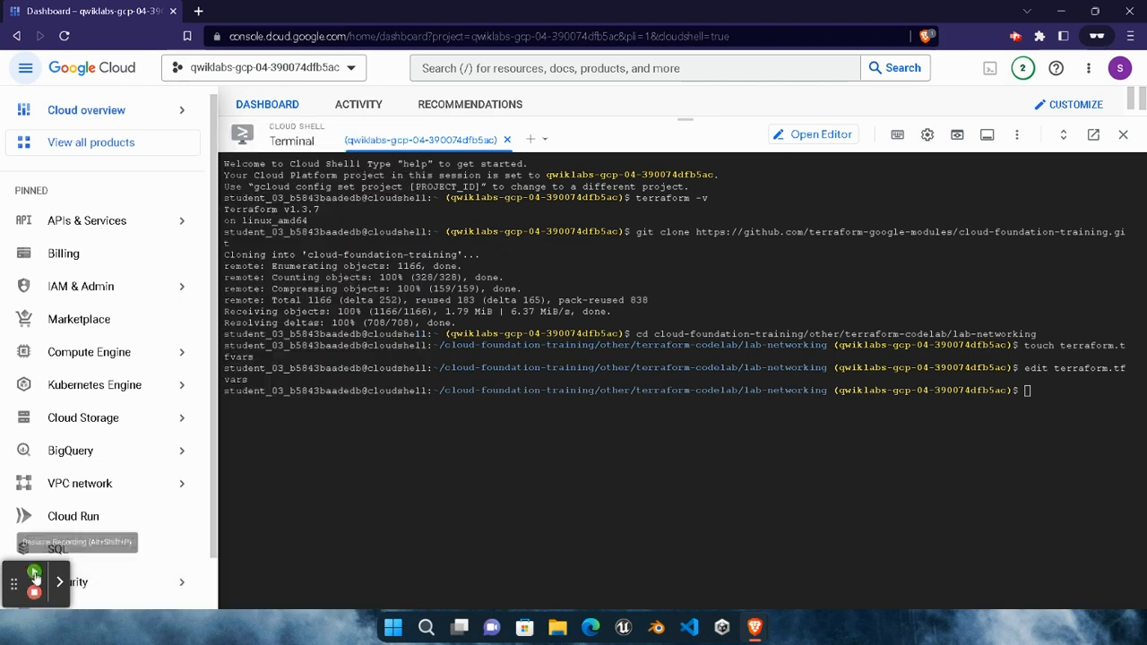
Run the Task 3 command gcloud iam service-accounts create terraform --display-name terraform in Cloud Shell and authorize its use of the credentials
mouse_move(754, 628)
left_click(645, 552)
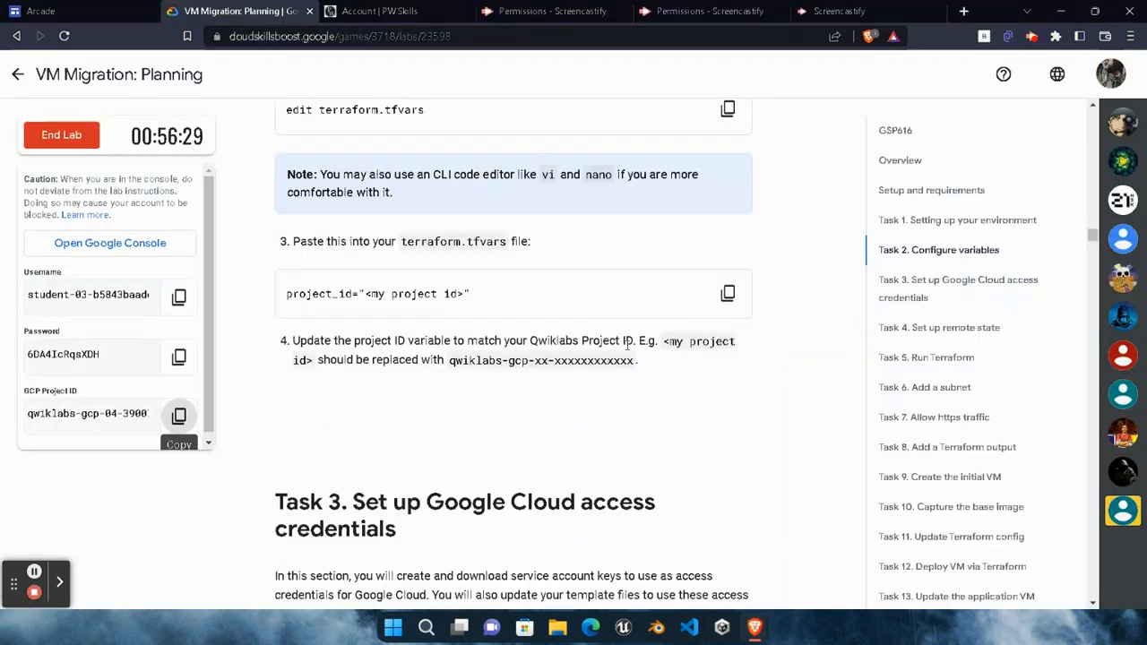
scroll(627, 345, "down", 4)
scroll(627, 345, "up", 3)
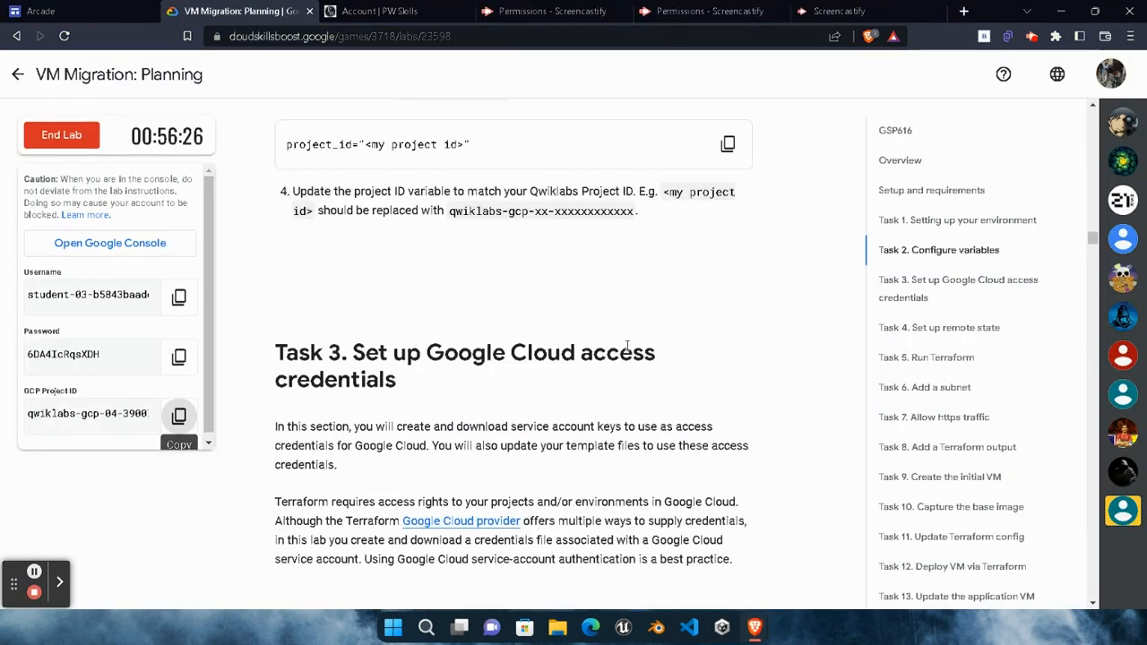
scroll(627, 348, "down", 4)
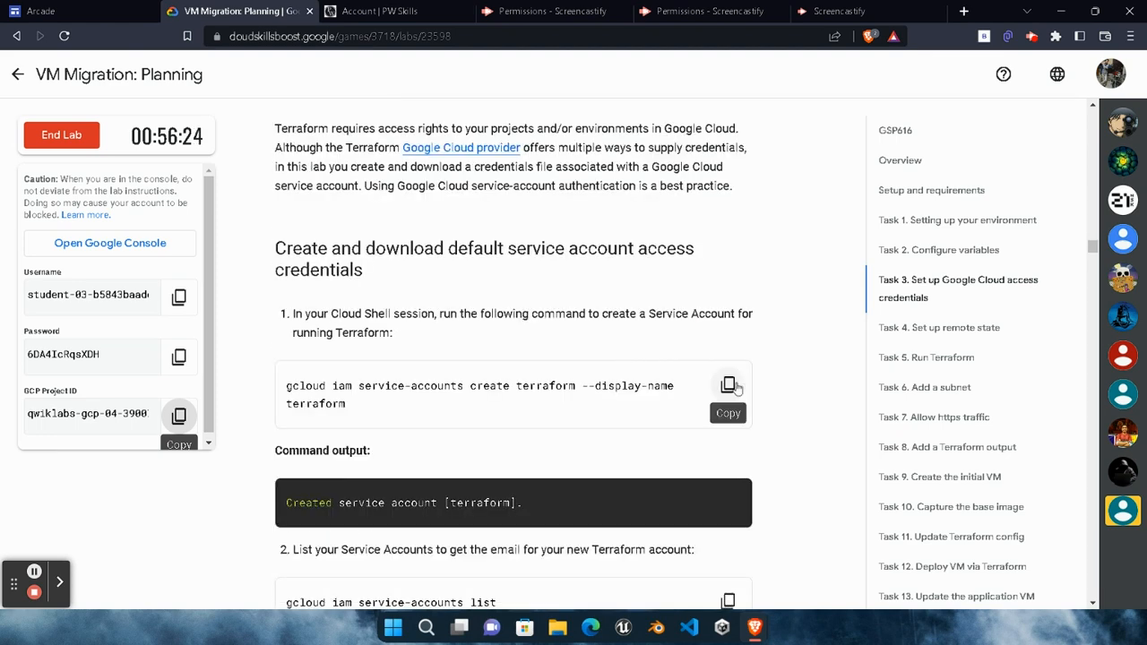
left_click(729, 385)
mouse_move(754, 628)
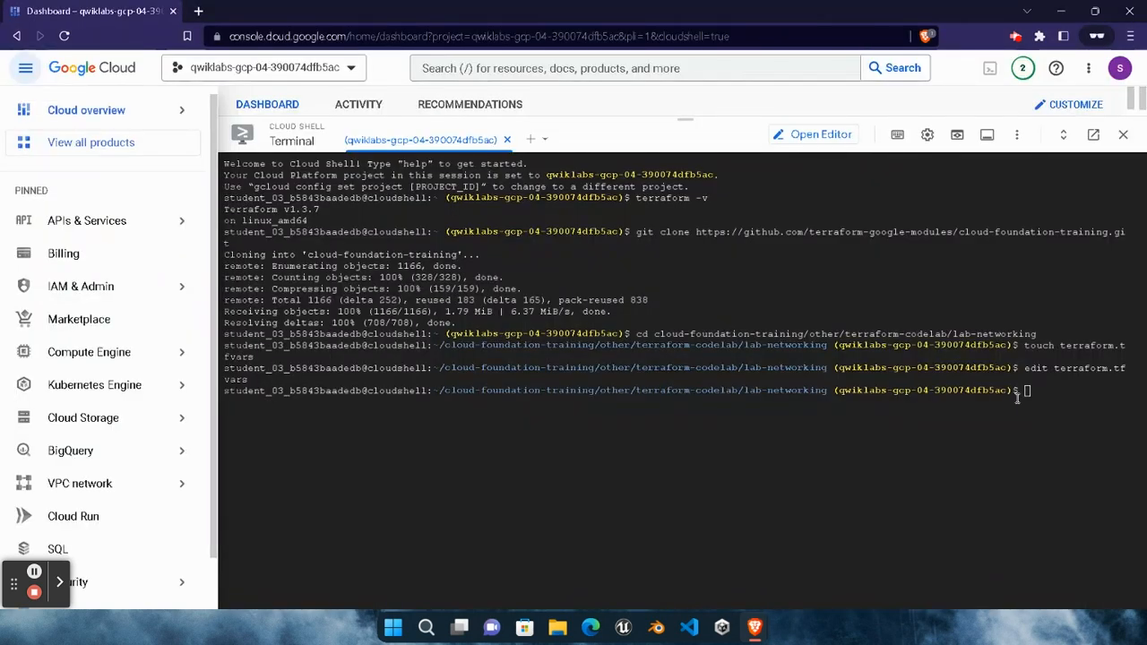
key("ctrl+v")
key("Return")
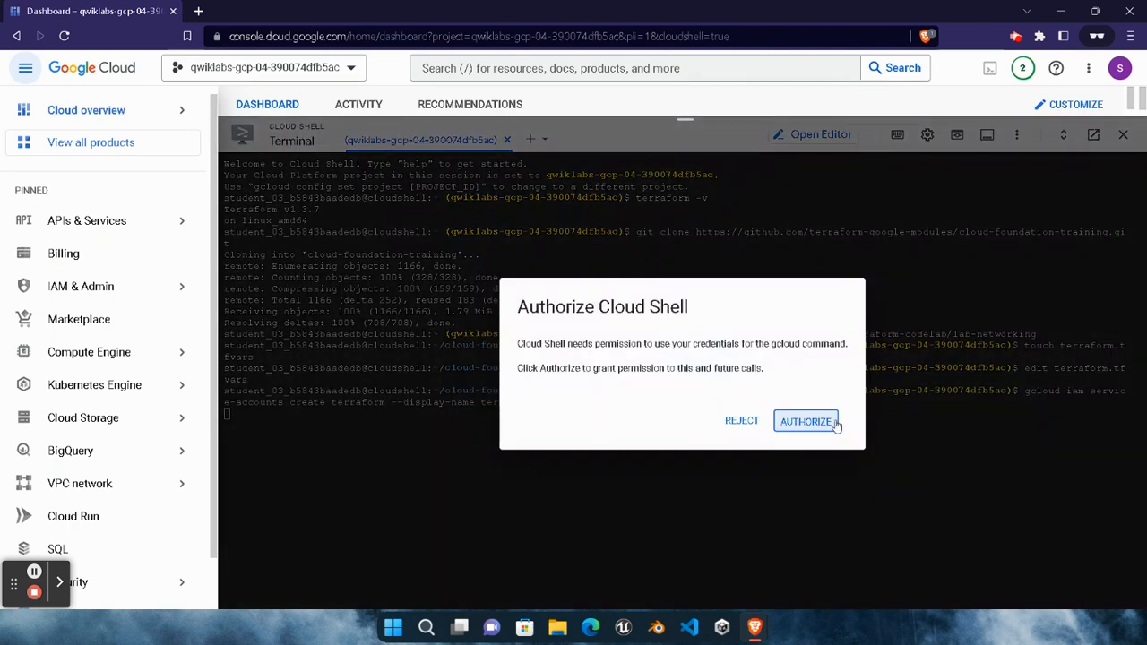
left_click(831, 426)
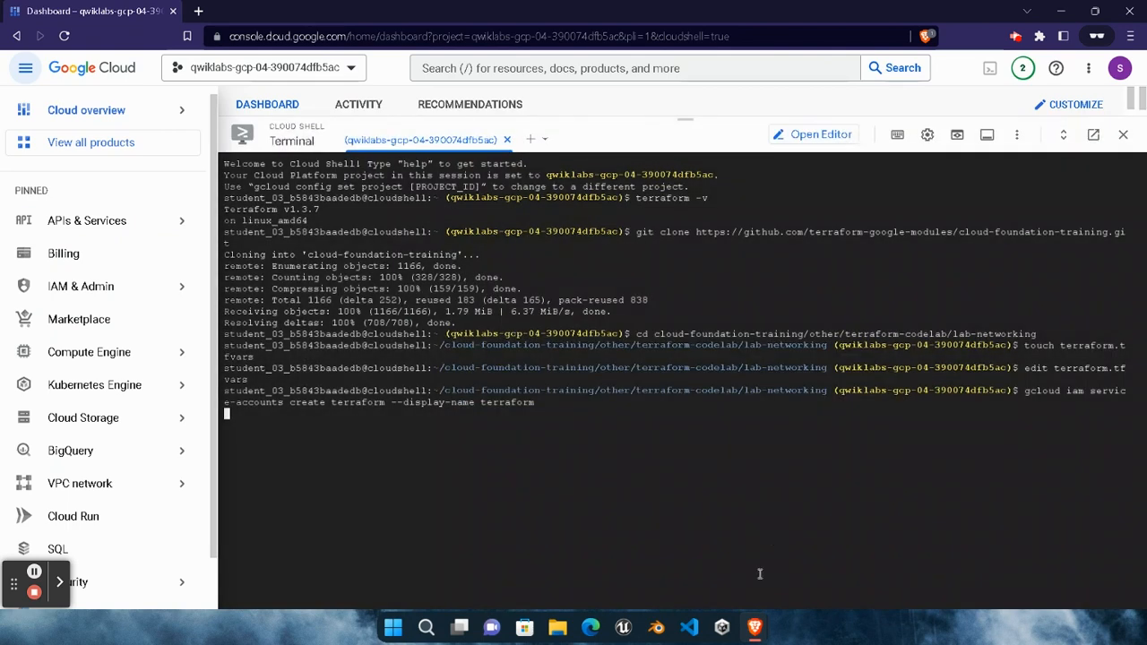
Copy the gcloud iam service-accounts list command from the lab and run it in Cloud Shell
mouse_move(755, 627)
left_click(591, 552)
scroll(729, 379, "down", 3)
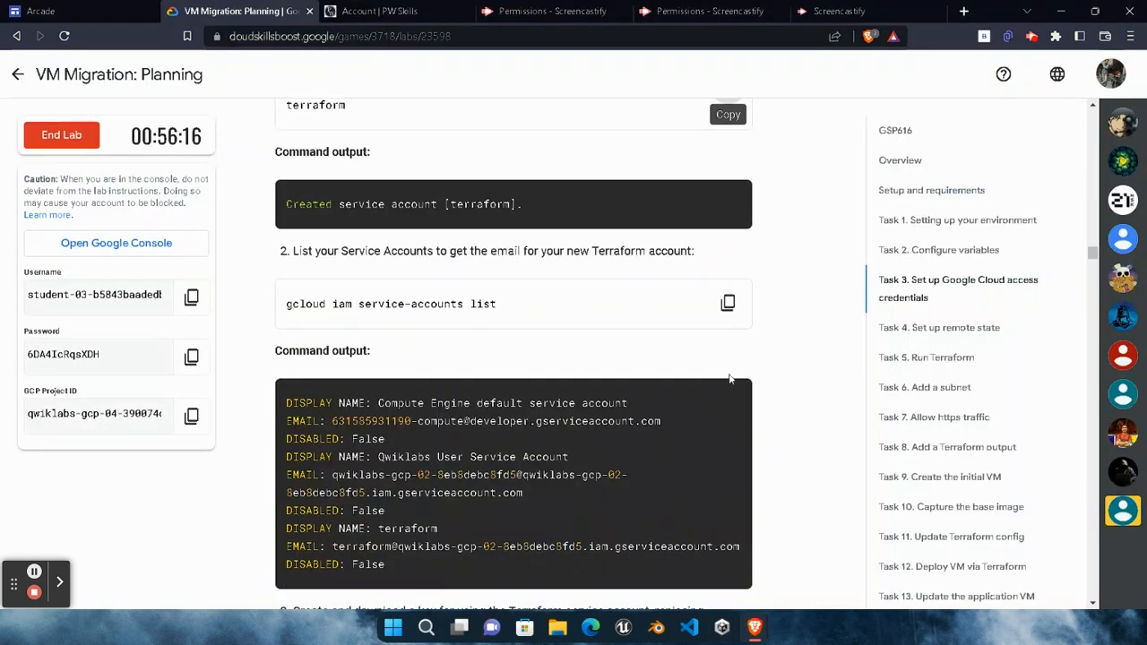
left_click(728, 303)
left_click(883, 541)
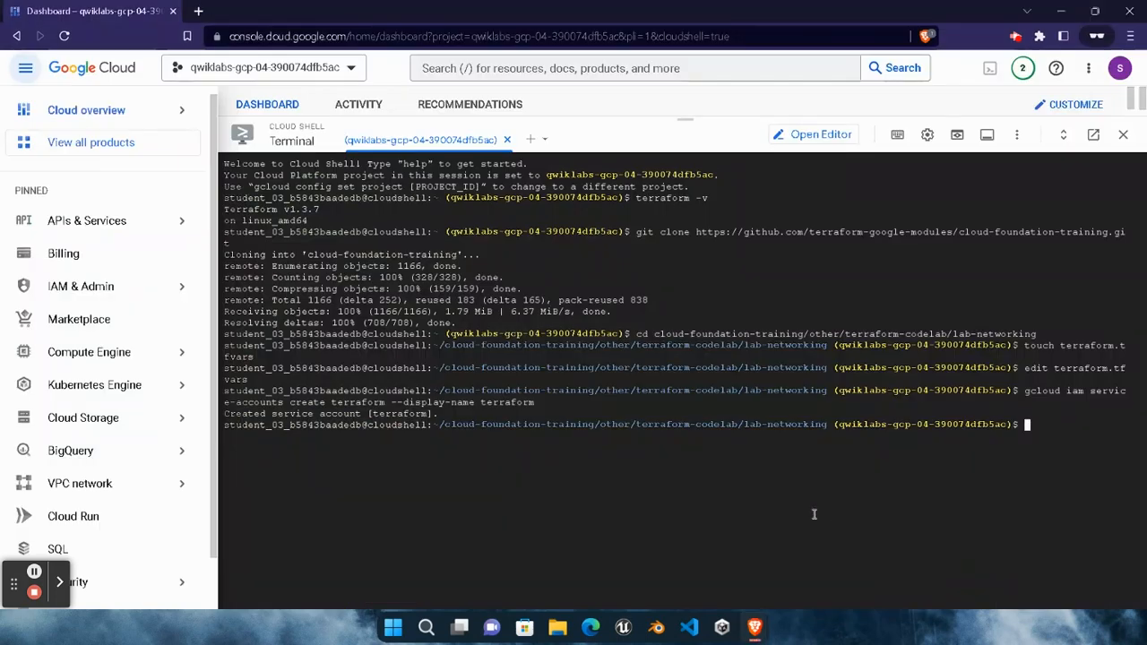
key("ctrl+v")
key("Return")
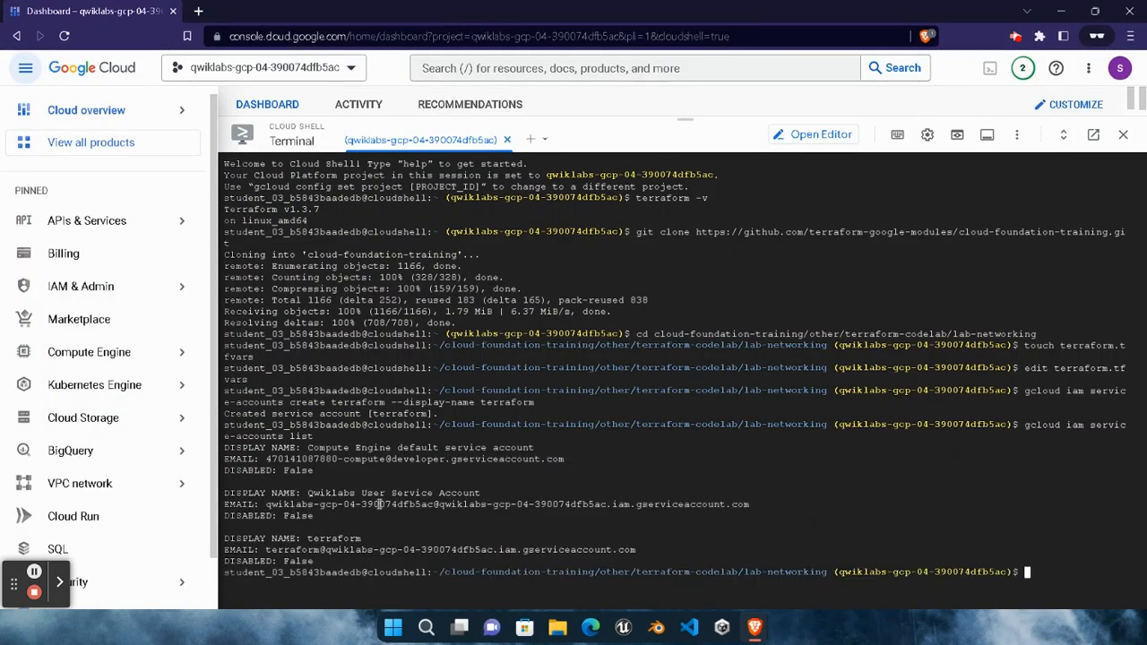
Enter gcloud iam service-accounts keys create ./credentials.json --iam-account at the Cloud Shell prompt, copied from the lab without its email placeholder
left_click_drag(265, 553, 641, 552)
key("ctrl+c")
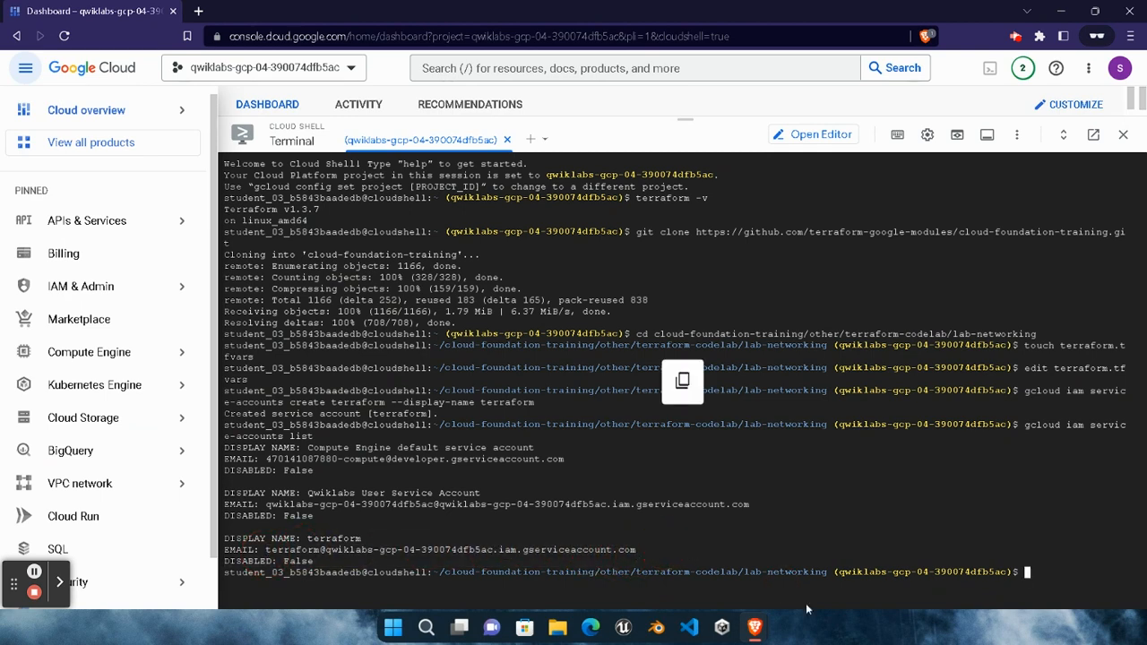
left_click(759, 627)
left_click(724, 548)
scroll(715, 482, "down", 3)
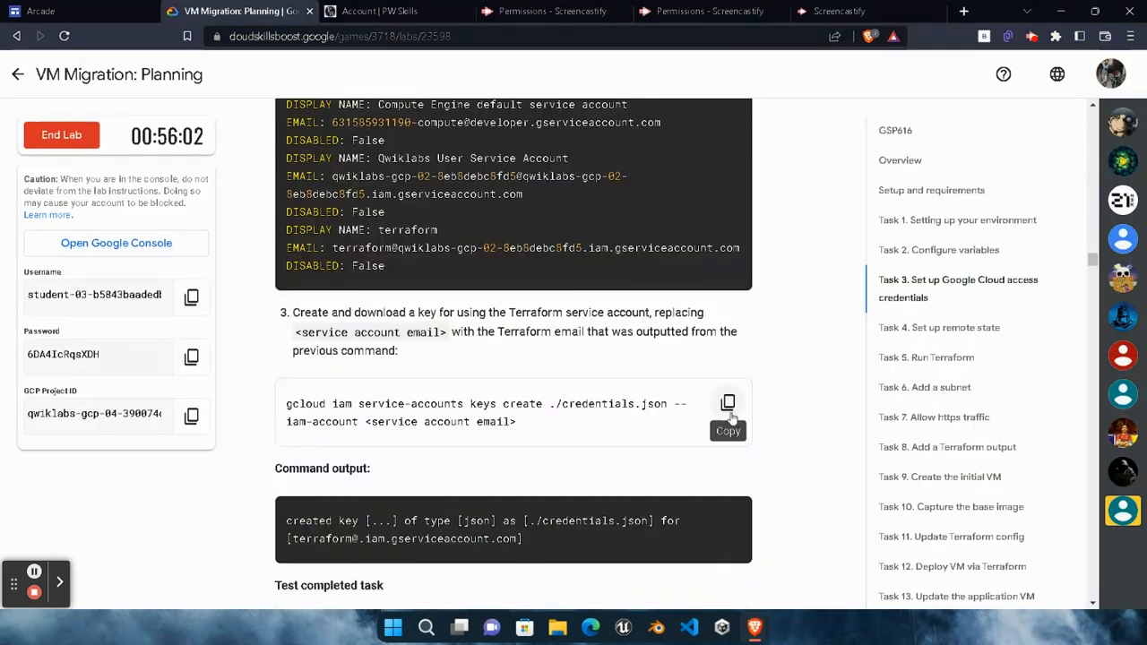
left_click_drag(286, 404, 365, 423)
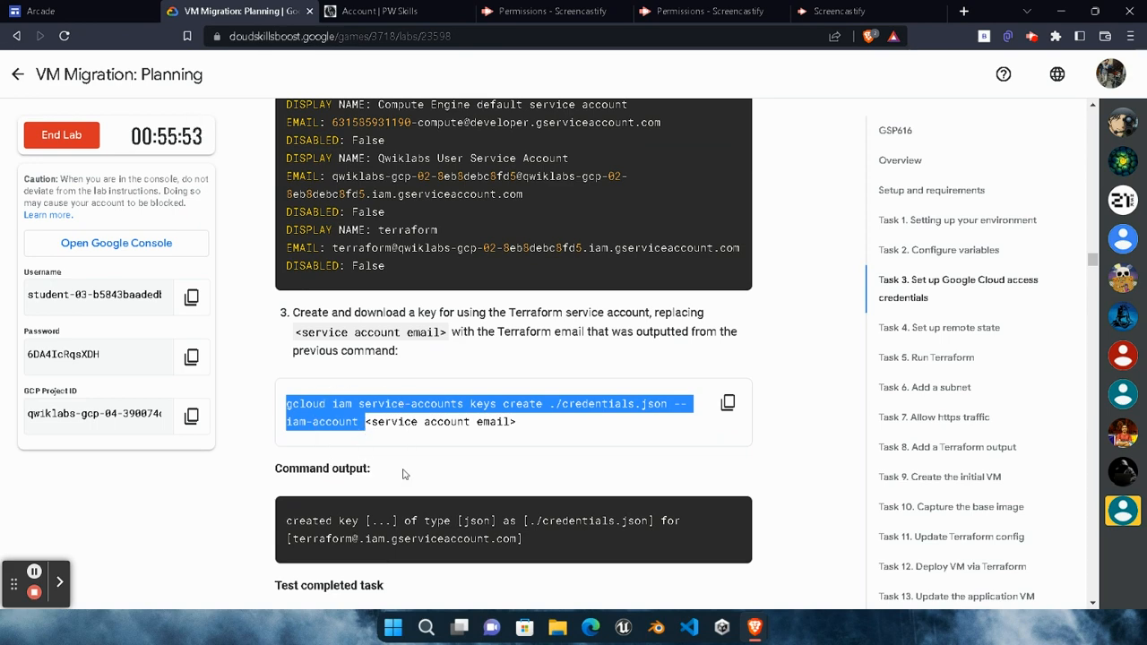
mouse_move(754, 627)
left_click(898, 561)
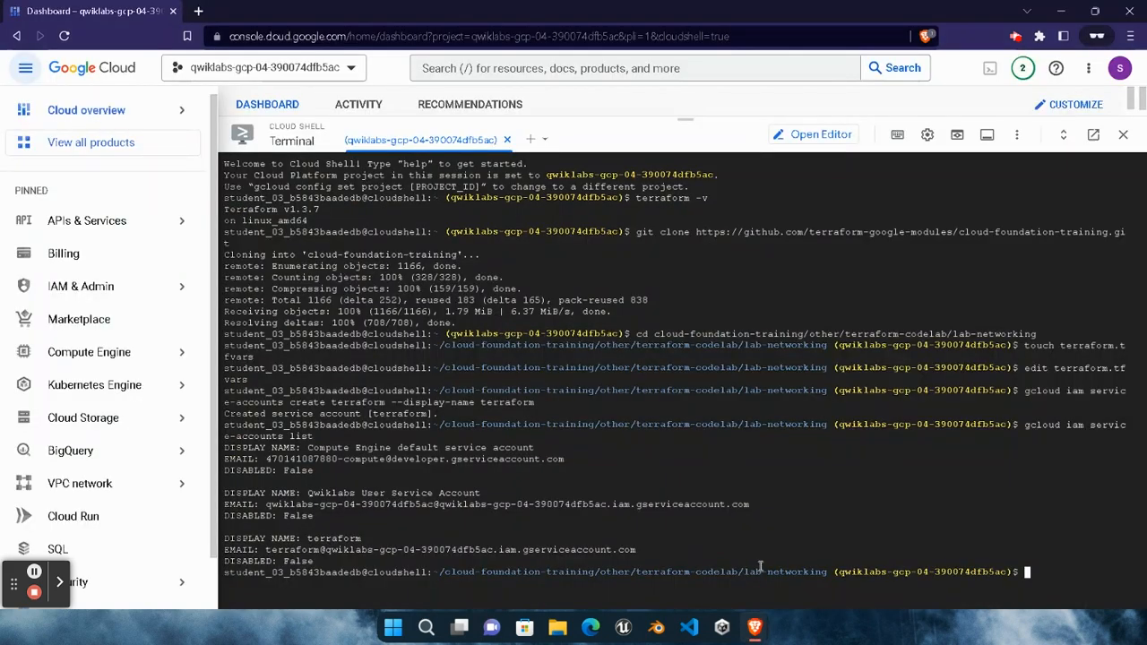
key("ctrl+v")
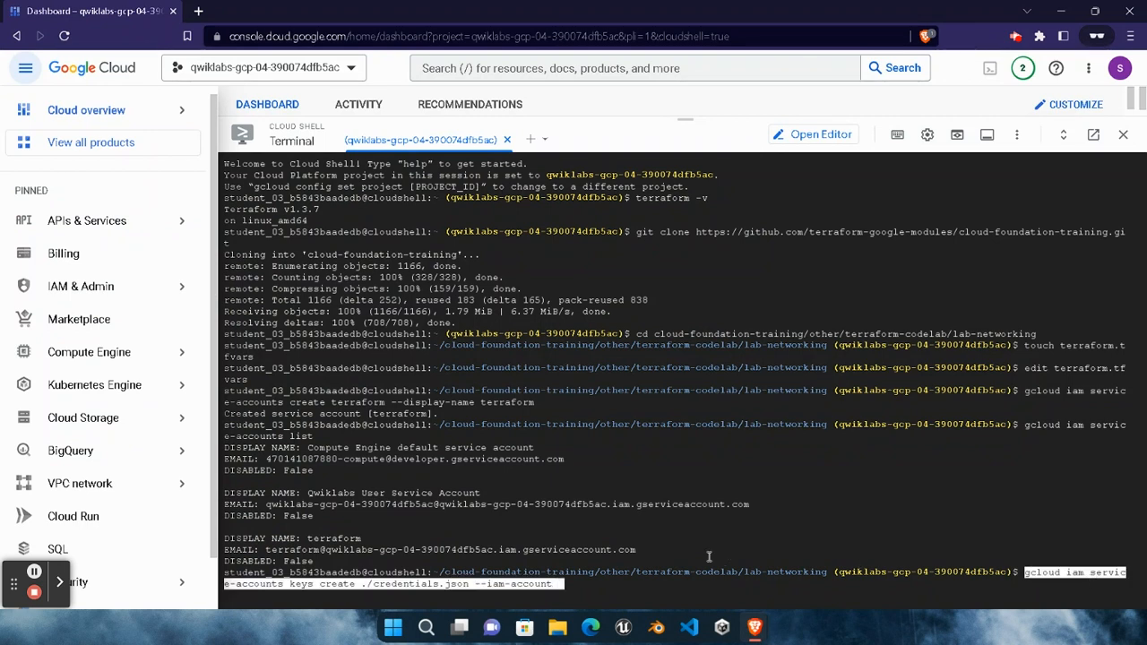
key("Right")
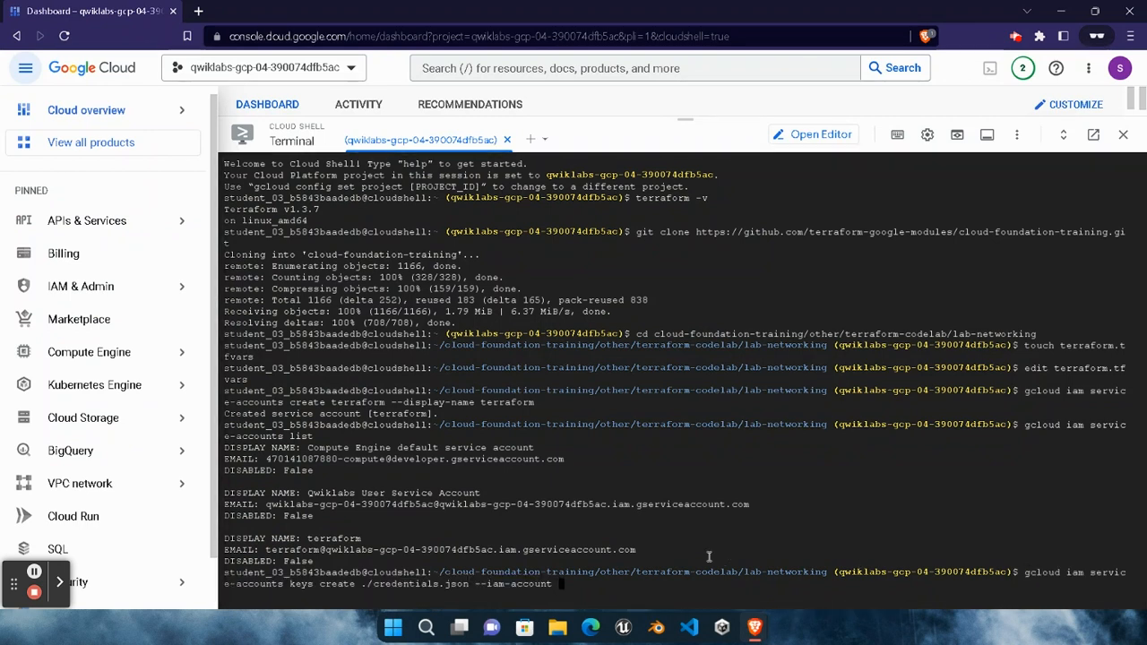
key("BackSpace")
Complete the key creation command with the terraform service account's email, inserting a space after --iam-account, and run it
left_click_drag(266, 549, 638, 552)
key("ctrl+v")
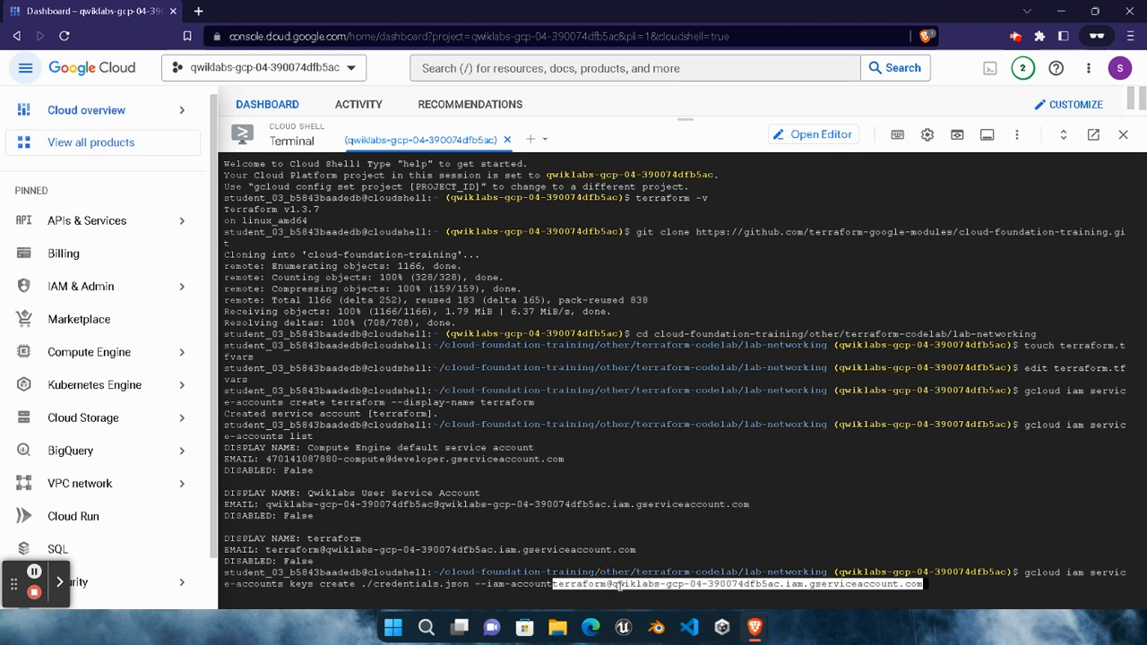
left_click(553, 583)
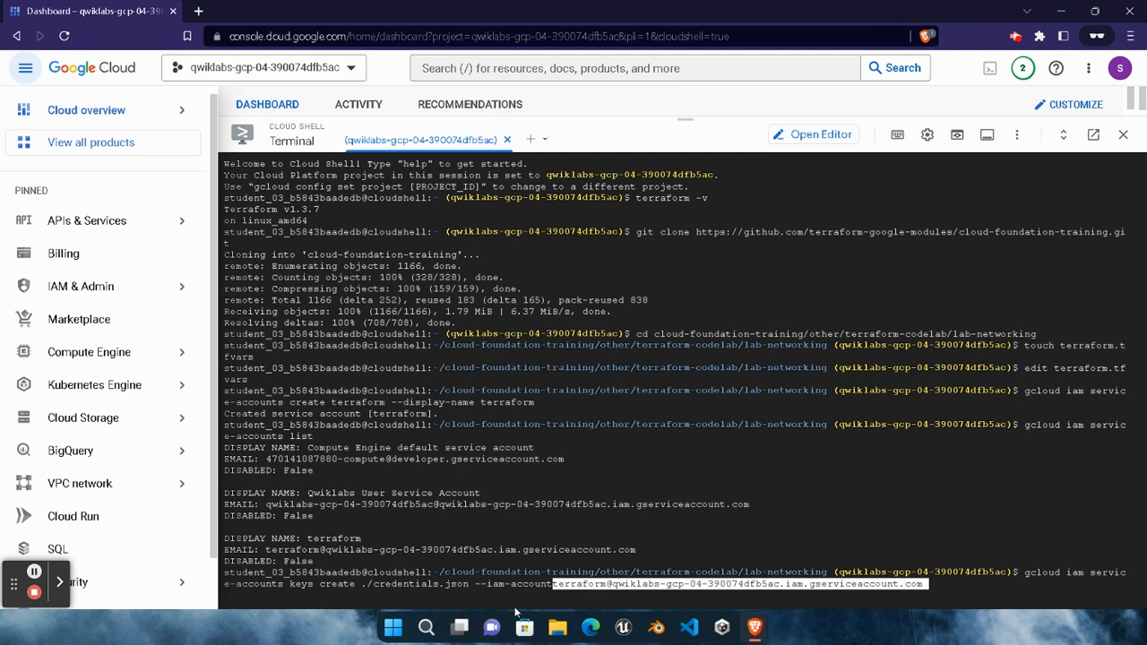
key("Left")
key("Left")
key("Left")
key("Left")
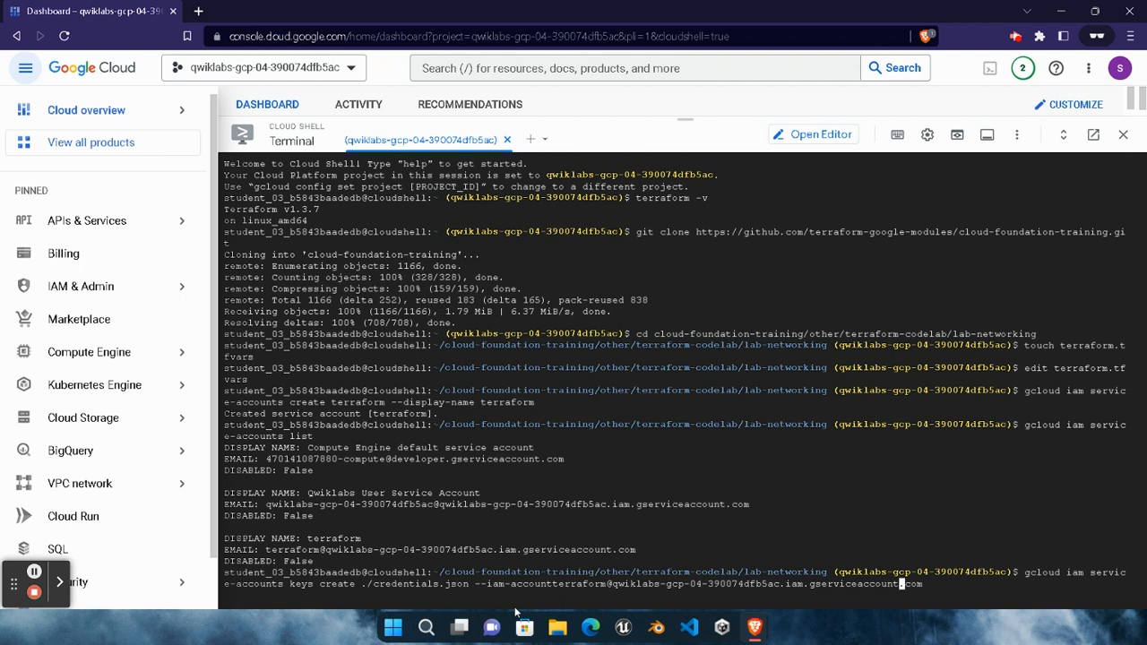
key("Left")
key("Left")
key("Left")
key("Left")
key("Left")
key("Left")
key("Left")
key("Left")
key("Left")
key("Left")
key("Left")
key("Left")
key("Left")
key("Left")
key("Left")
key("Left")
key("Left")
key("Left")
key("Left")
key("Left")
left_click(550, 583)
left_click(550, 583)
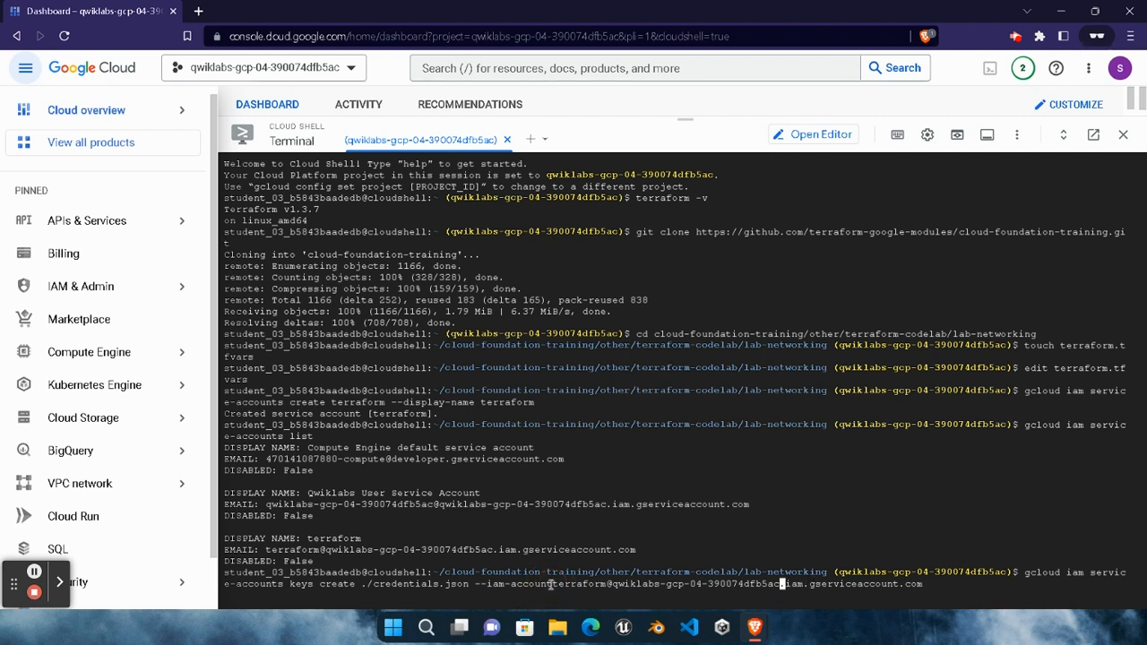
key("Left")
key("Left")
key("Left")
key("Left")
key("Left")
key("Left")
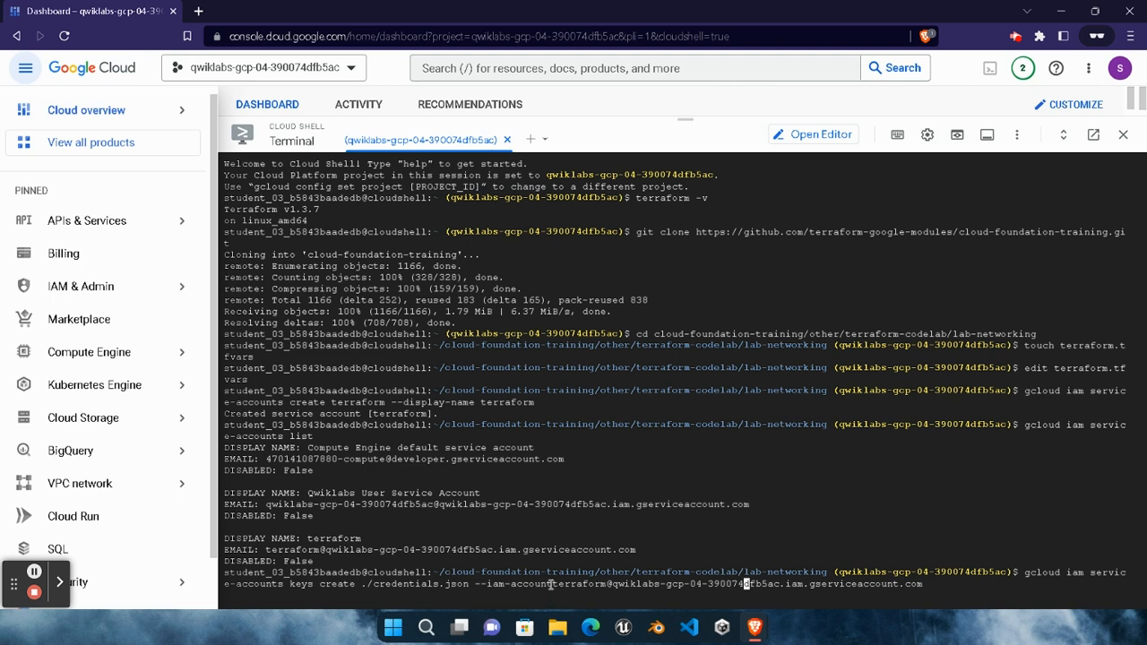
key("Left")
key("Left")
key("Left")
key("Left")
key("Left")
key("Left")
key("Left")
key("Left")
key("Left")
key("Left")
key("Left")
key("Left")
key("Left")
key("Left")
key("Left")
key("Left")
key("Left")
key("Left")
key("Left")
key("Left")
key("Left")
key("Left")
key("Left")
key("Left")
key("Left")
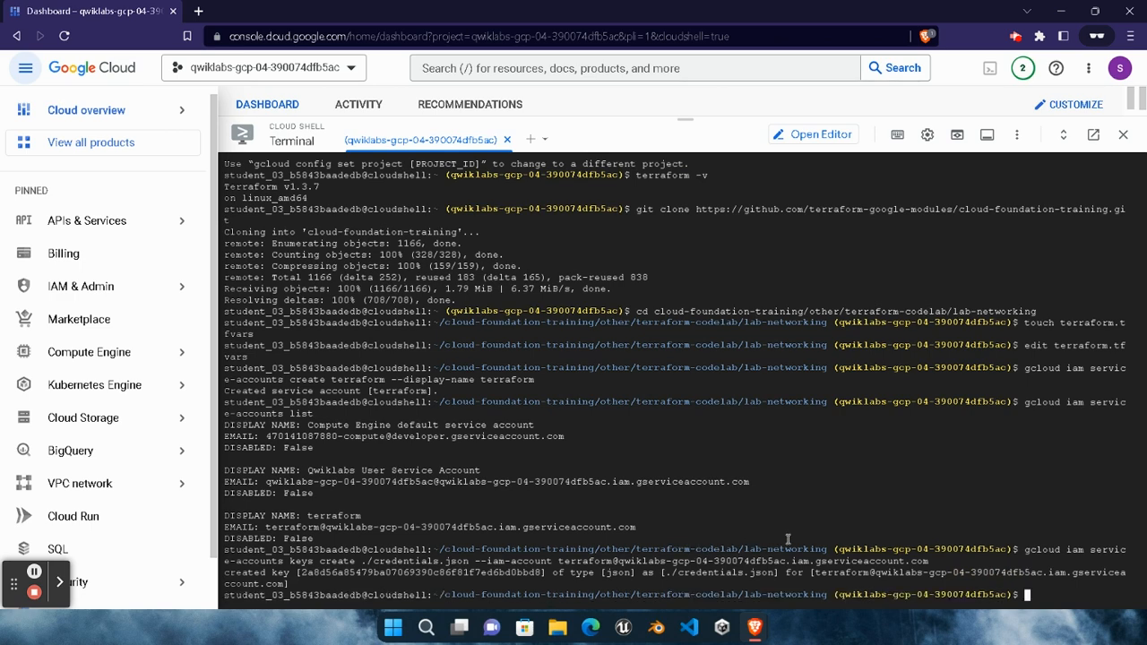
Check the lab progress for "Create a service account and a key (SA Name: terraform)" and review the key creation command's email placeholder
mouse_move(755, 628)
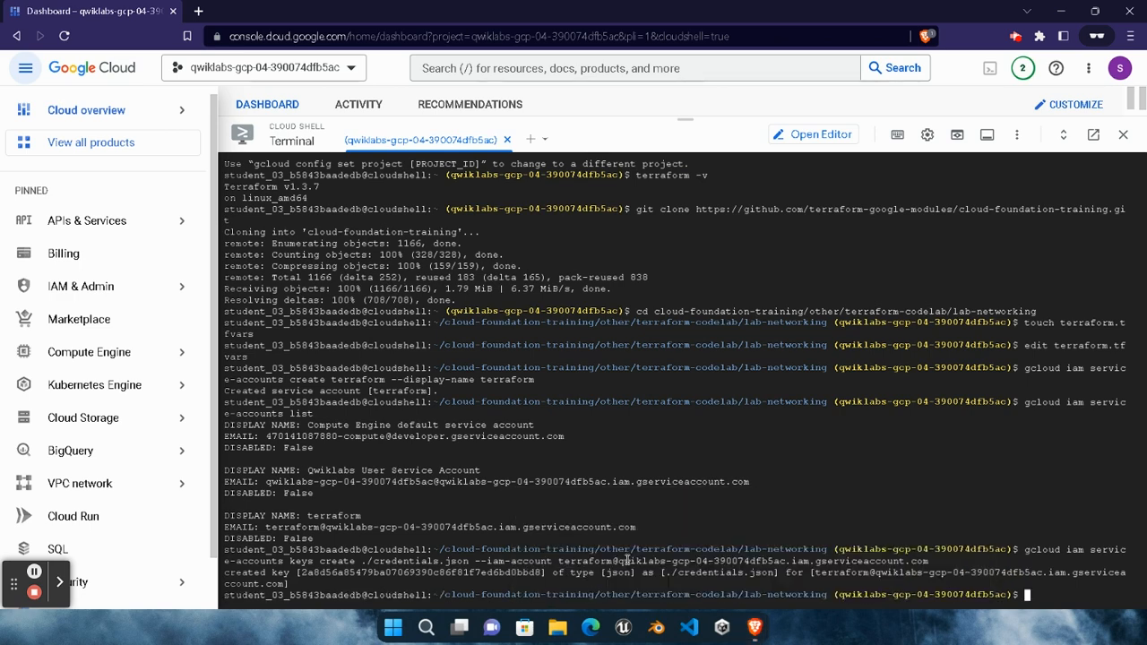
left_click(628, 493)
left_click(407, 426)
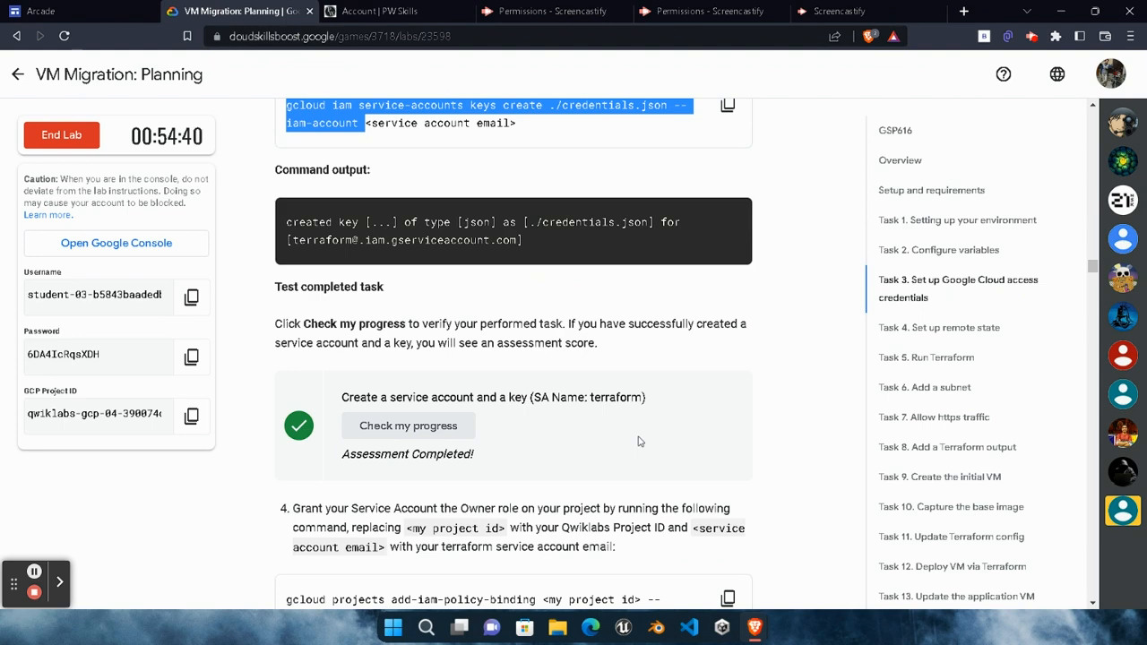
scroll(639, 441, "up", 2)
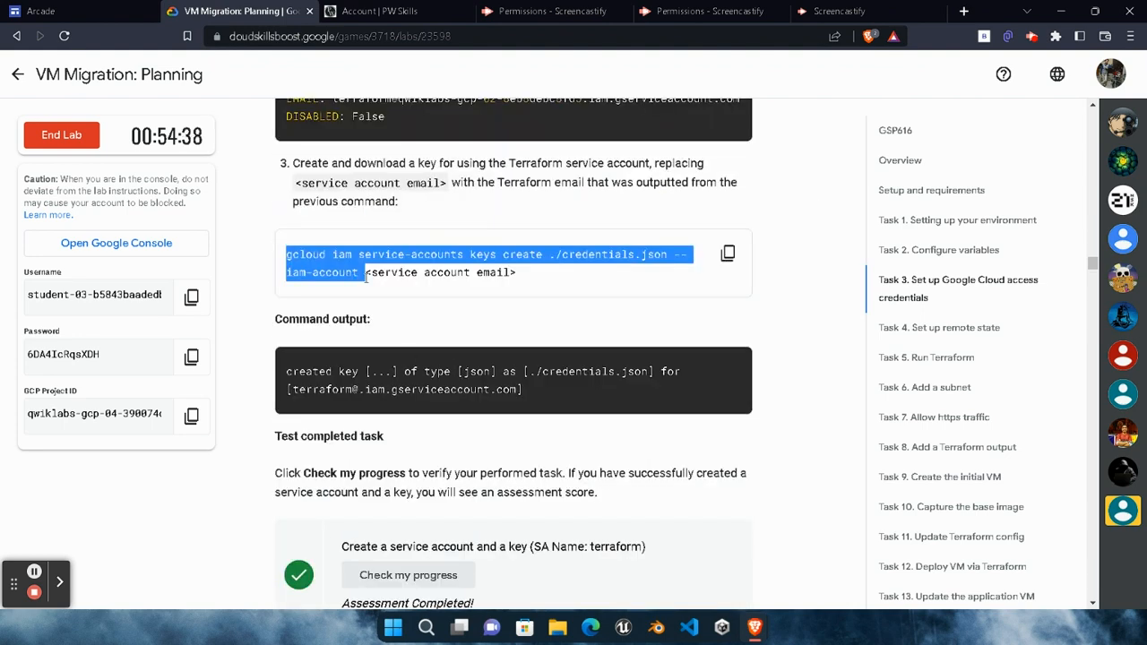
left_click_drag(367, 272, 546, 277)
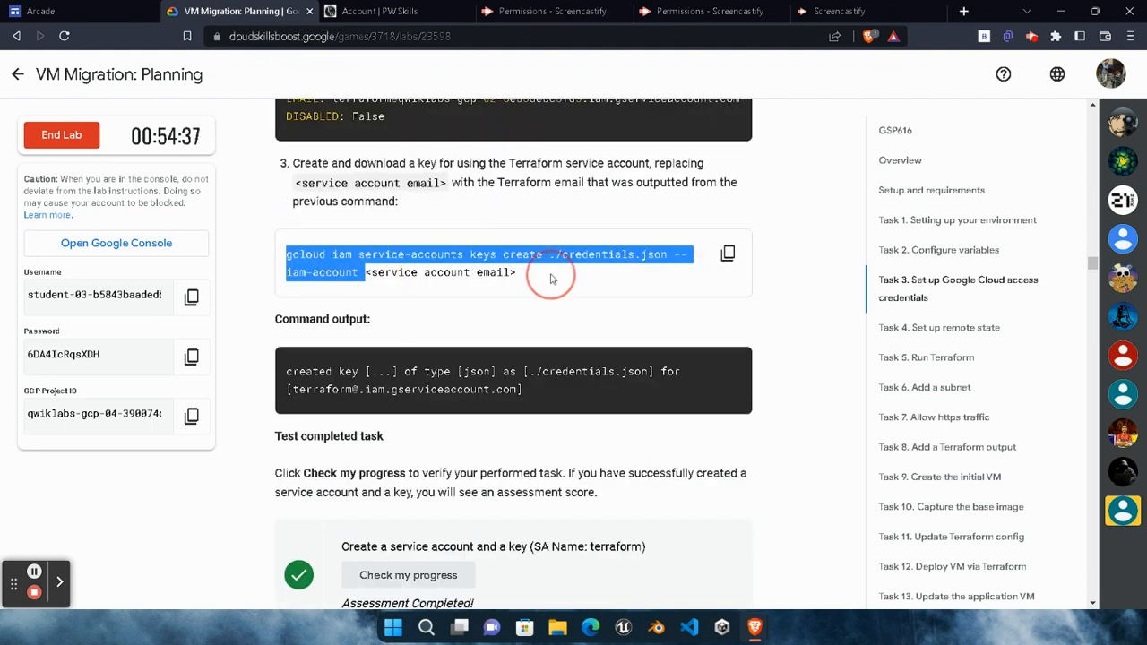
left_click(525, 336)
scroll(472, 503, "down", 2)
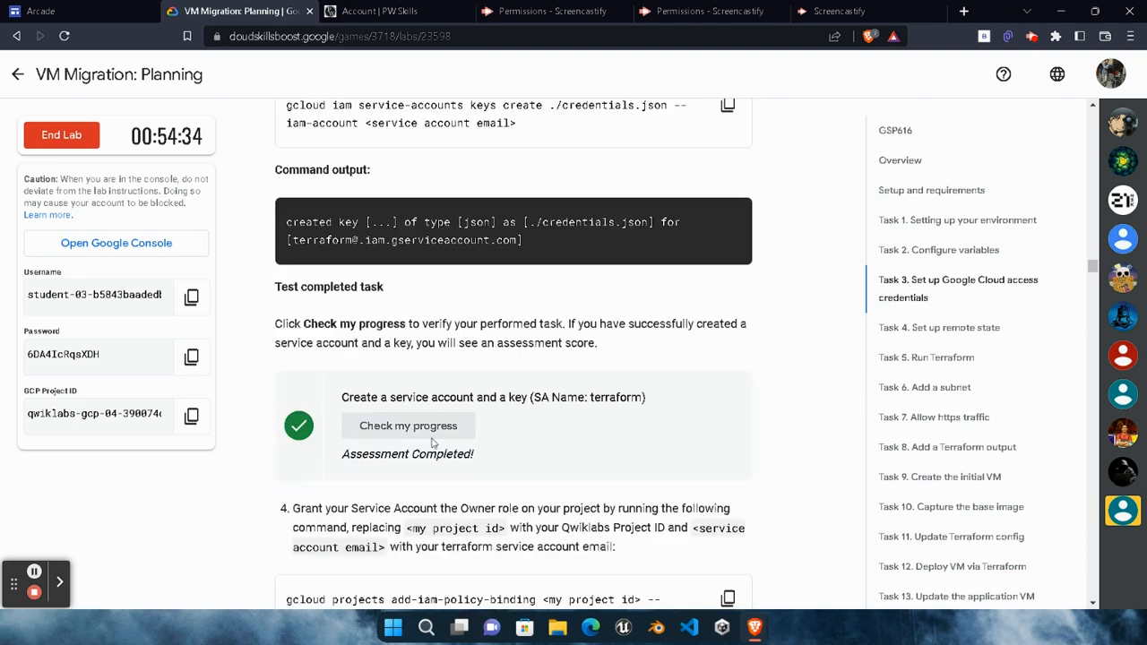
Copy the lab's step 4 gcloud projects add-iam-policy-binding command into a blank Notepad document
scroll(535, 453, "down", 3)
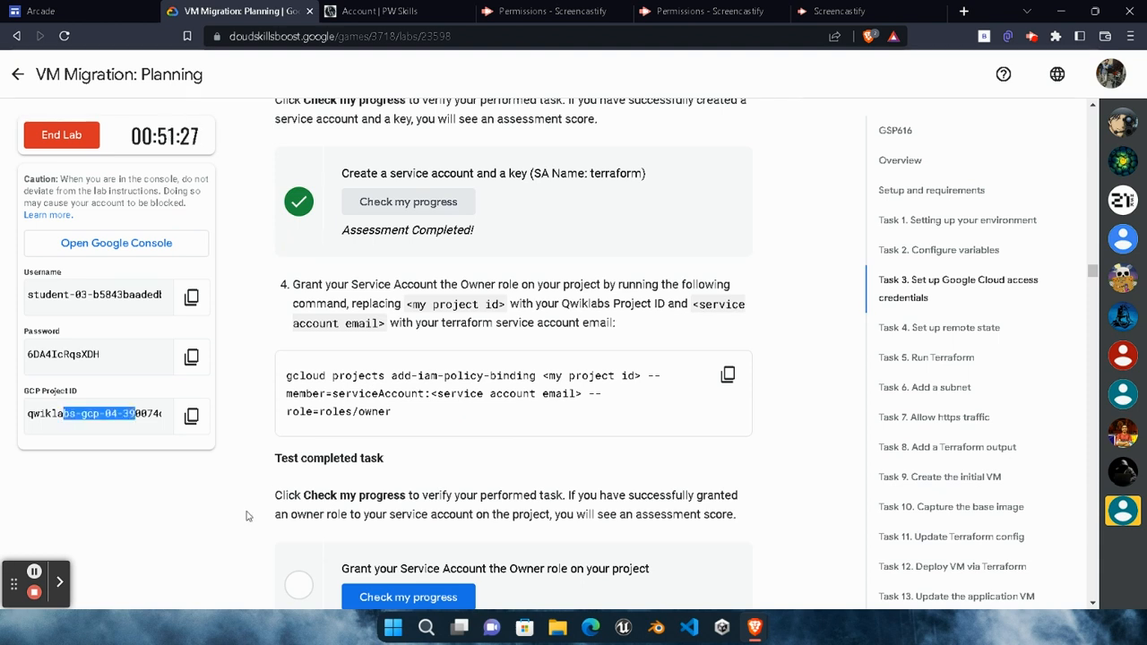
left_click(248, 515)
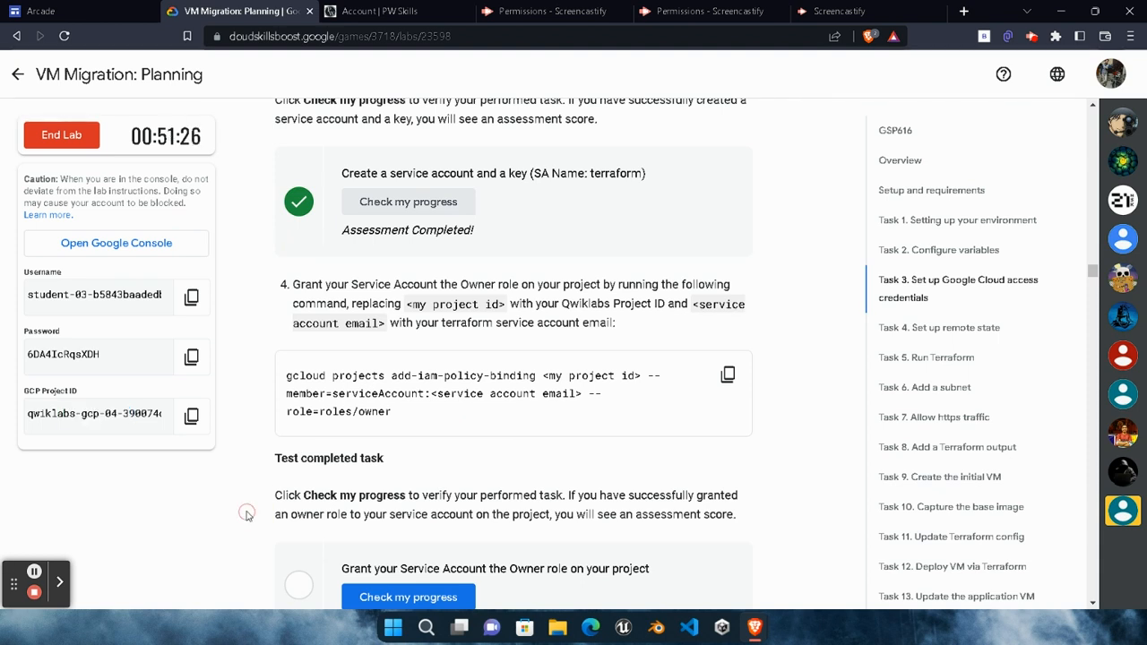
left_click(728, 375)
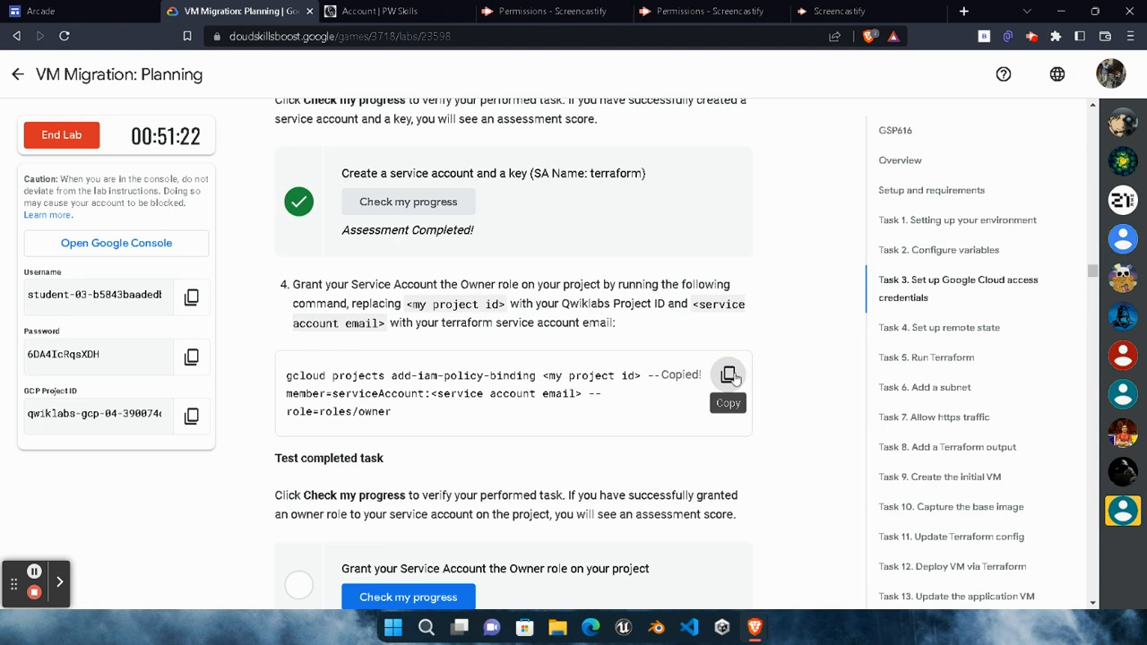
key("super+r")
left_click(115, 579)
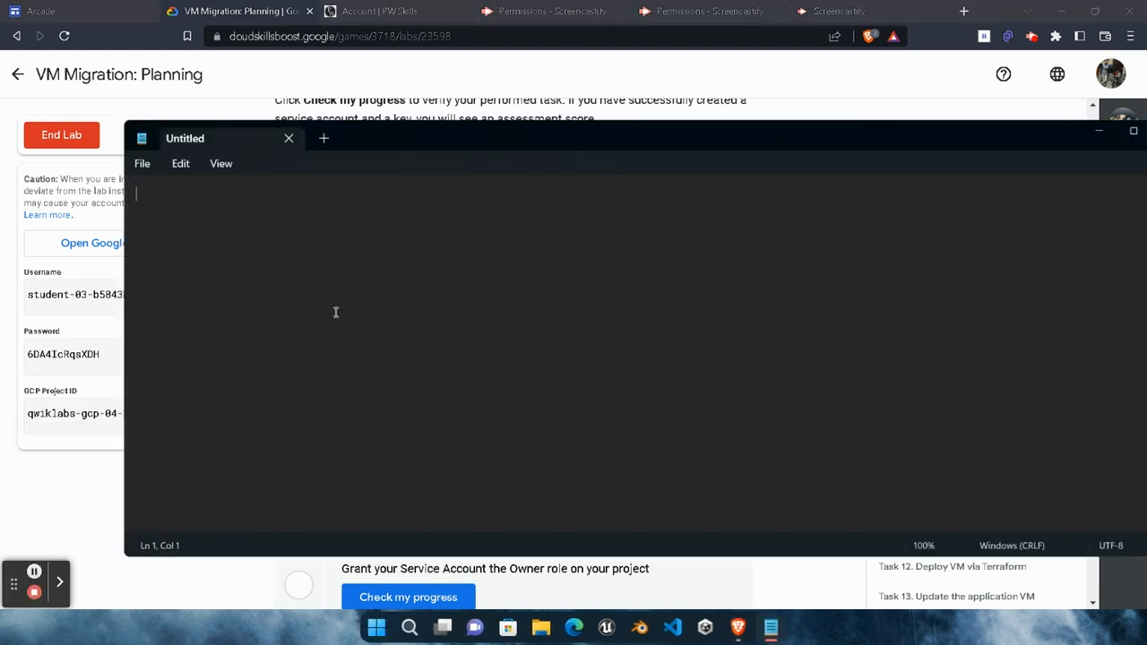
key("ctrl+v")
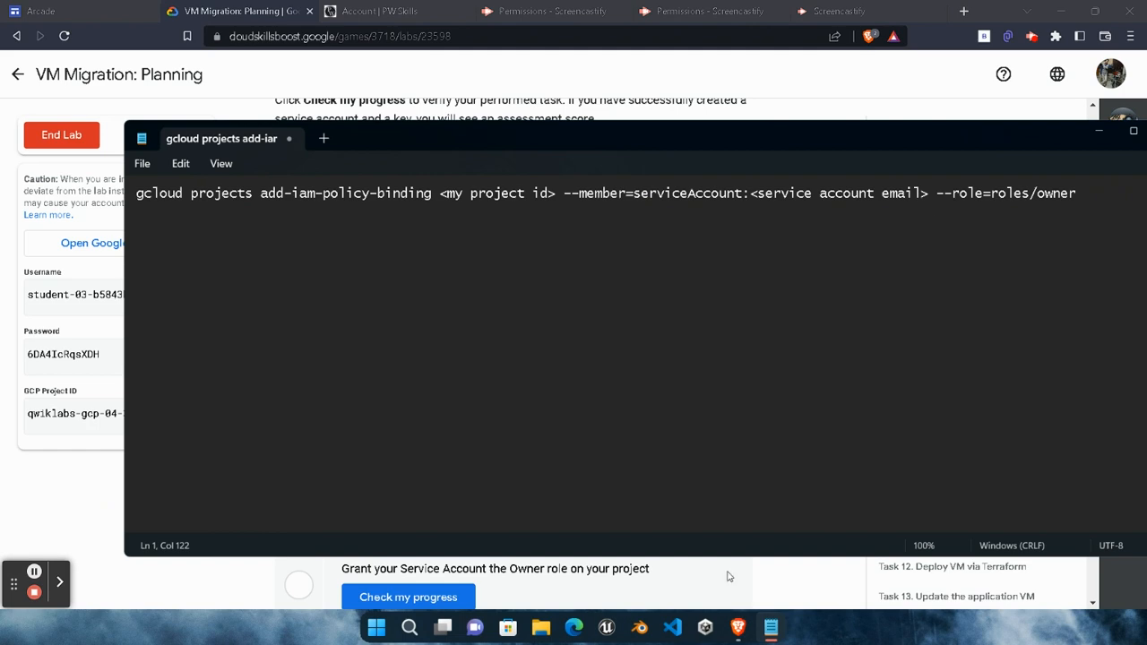
Replace <my project id> in the Notepad command with the GCP Project ID copied from the lab, qwiklabs-gcp-04-390074dfb5ac
left_click(114, 512)
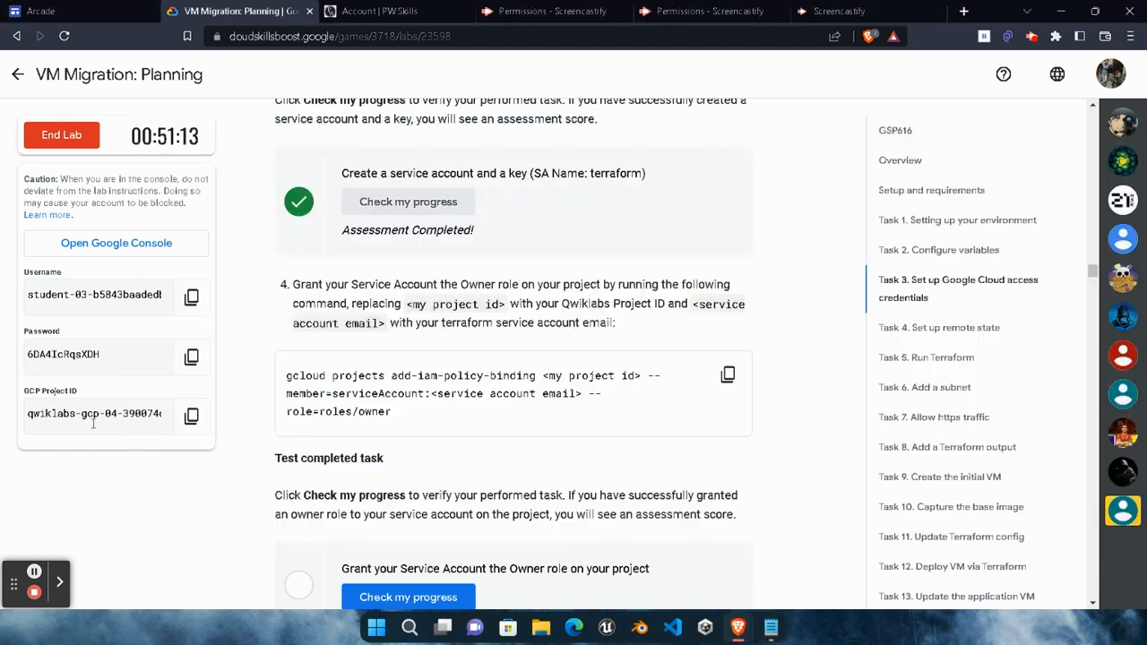
left_click(191, 416)
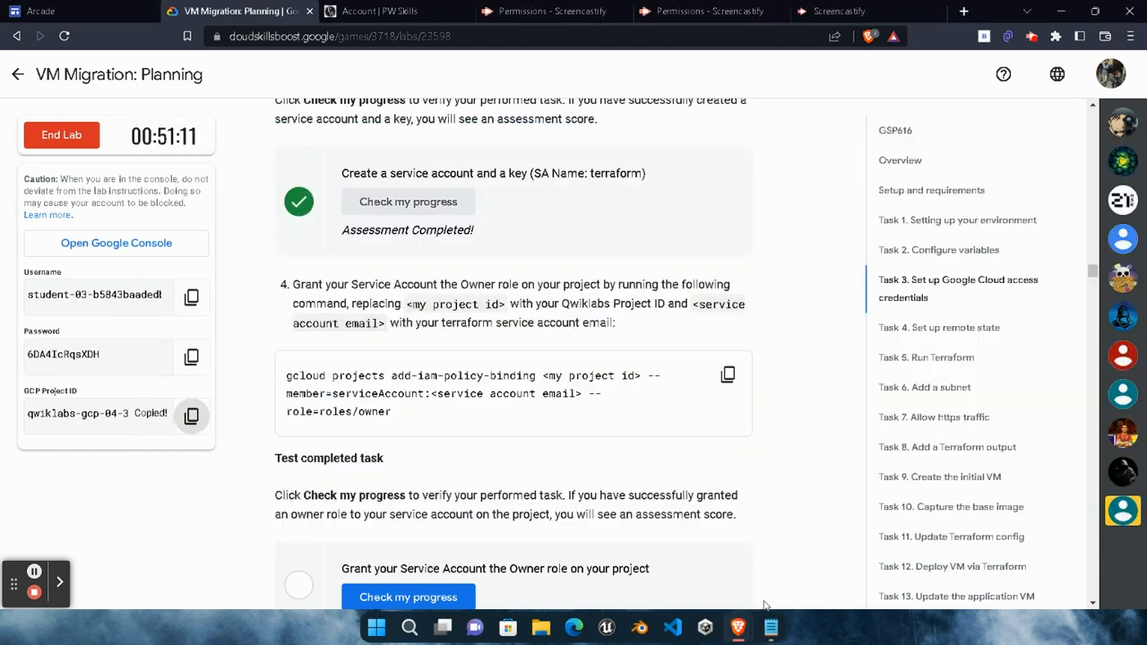
left_click(771, 627)
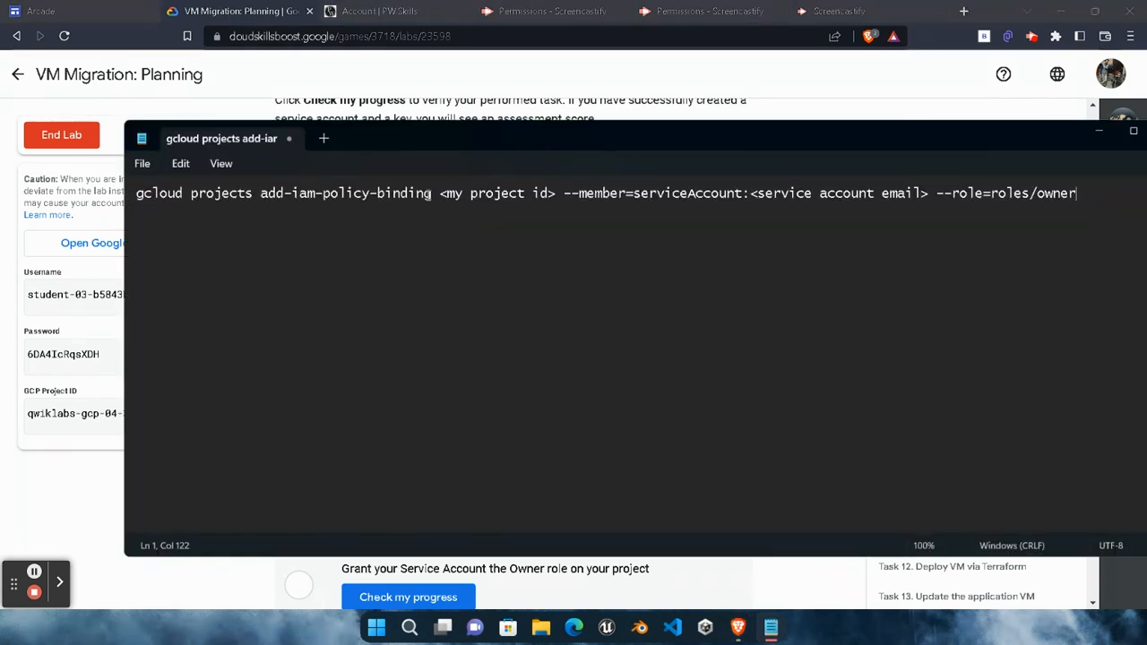
left_click_drag(438, 194, 543, 196)
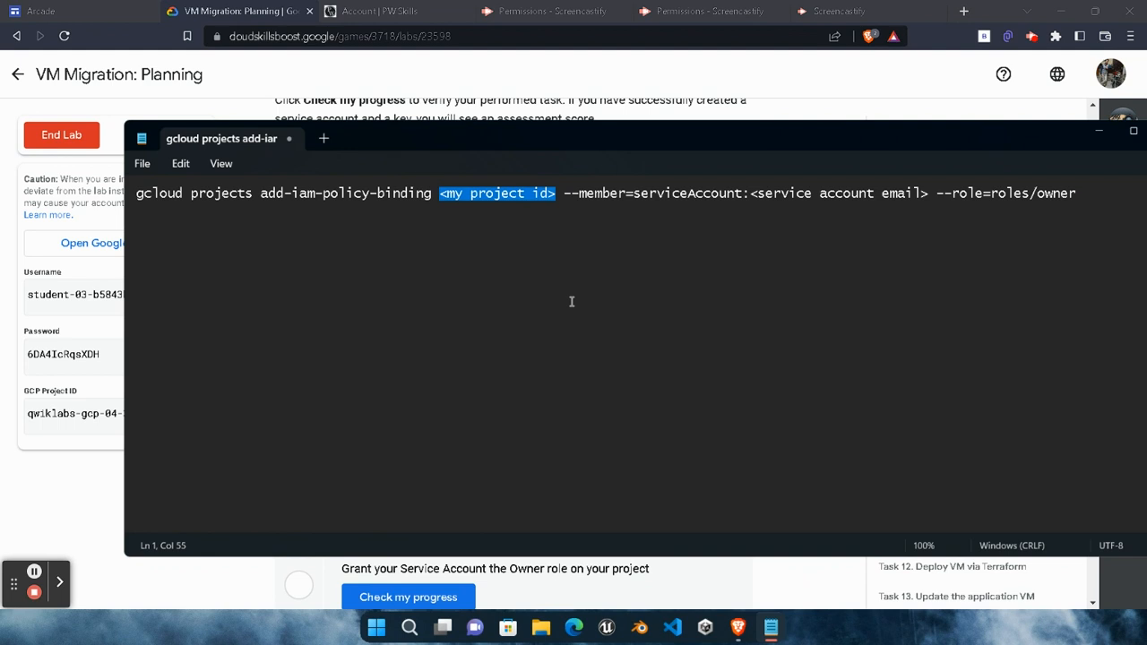
key("BackSpace")
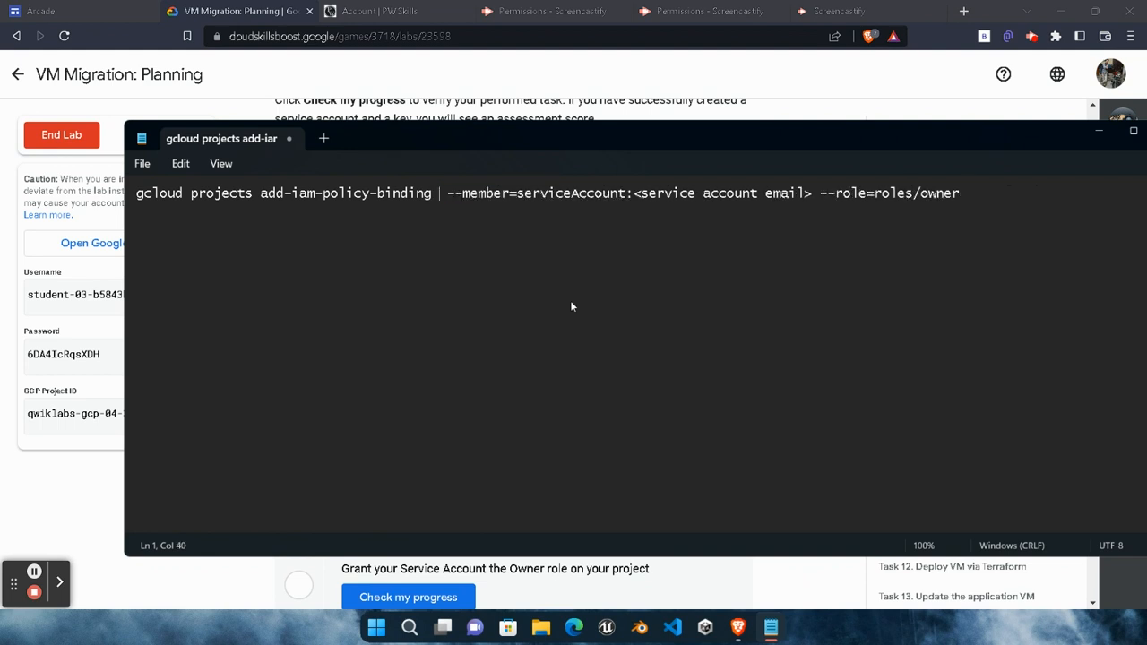
key("ctrl+v")
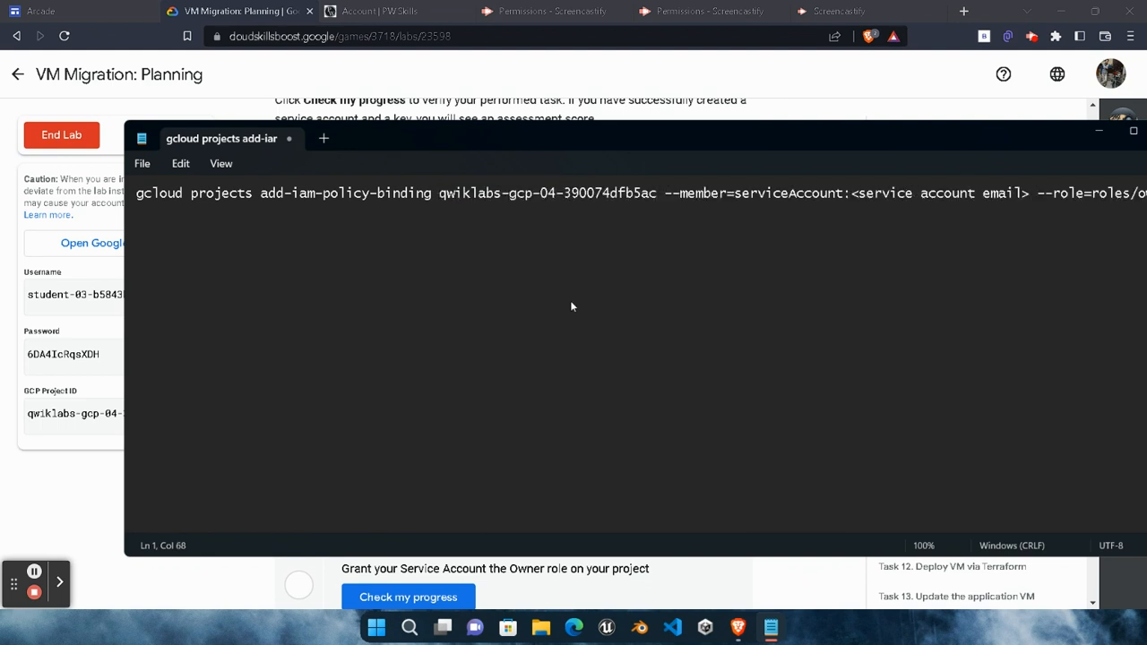
Replace <service account email> in the Notepad command with the terraform service account's email copied from the Cloud Shell output
left_click(740, 629)
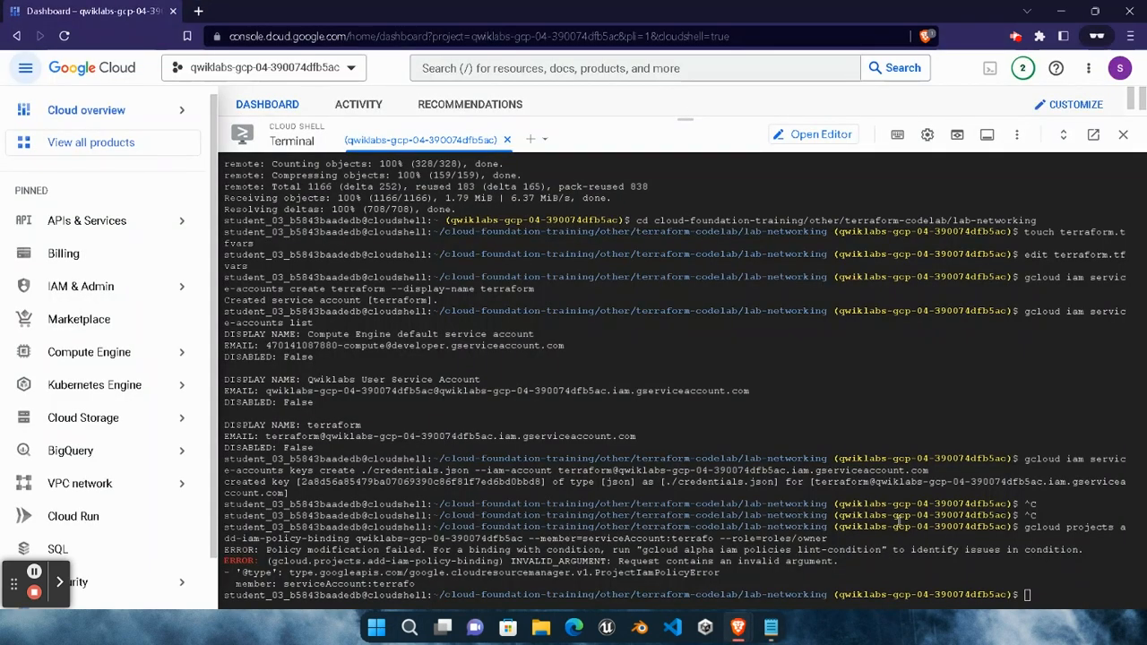
left_click(406, 418)
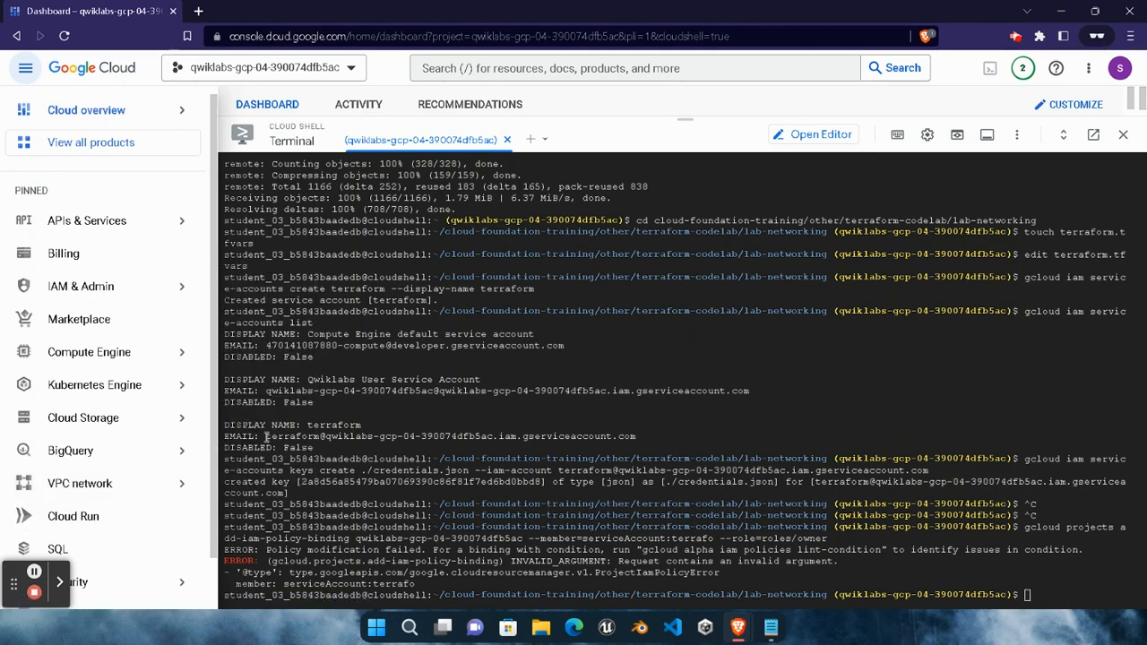
left_click_drag(265, 436, 637, 436)
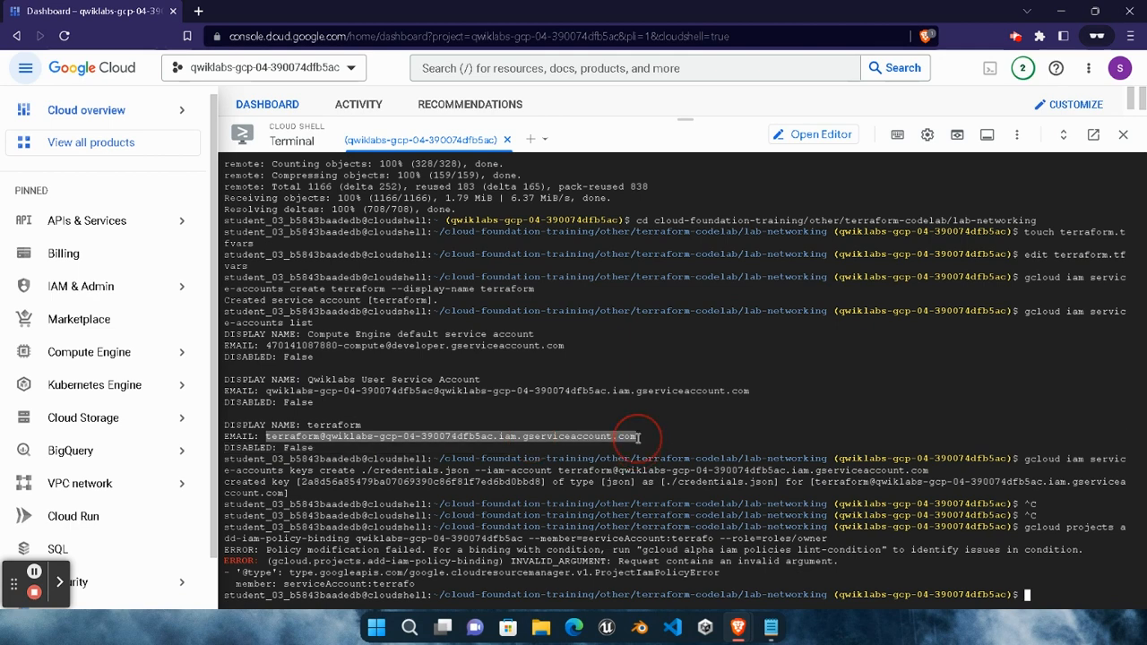
left_click(798, 504)
key("ctrl+c")
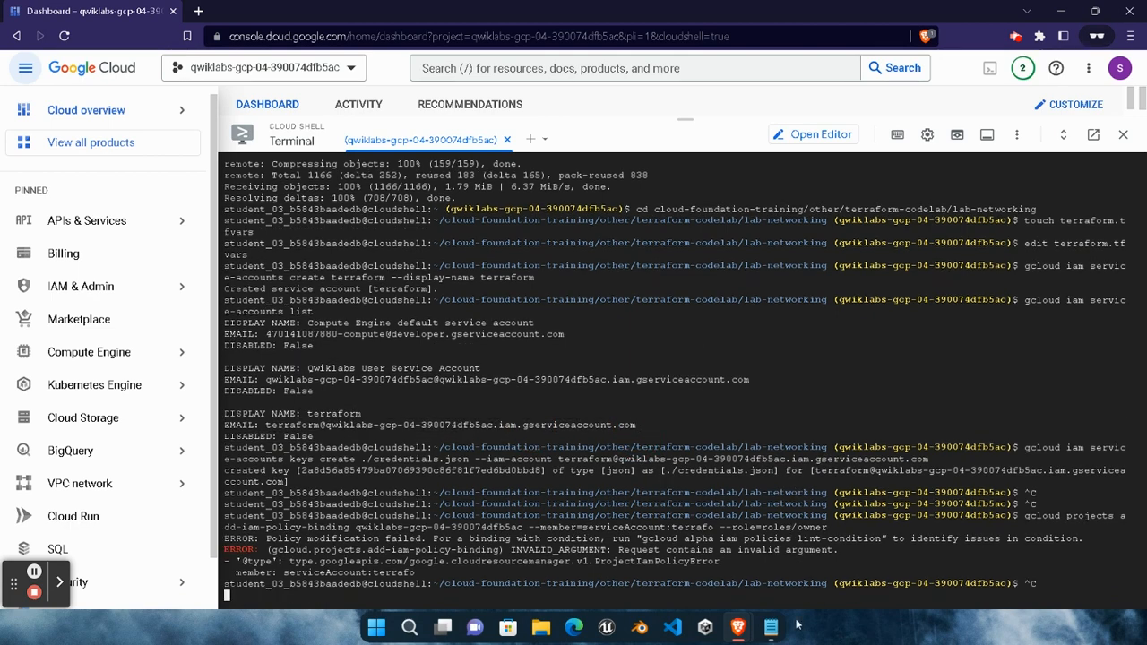
mouse_move(771, 627)
left_click(762, 571)
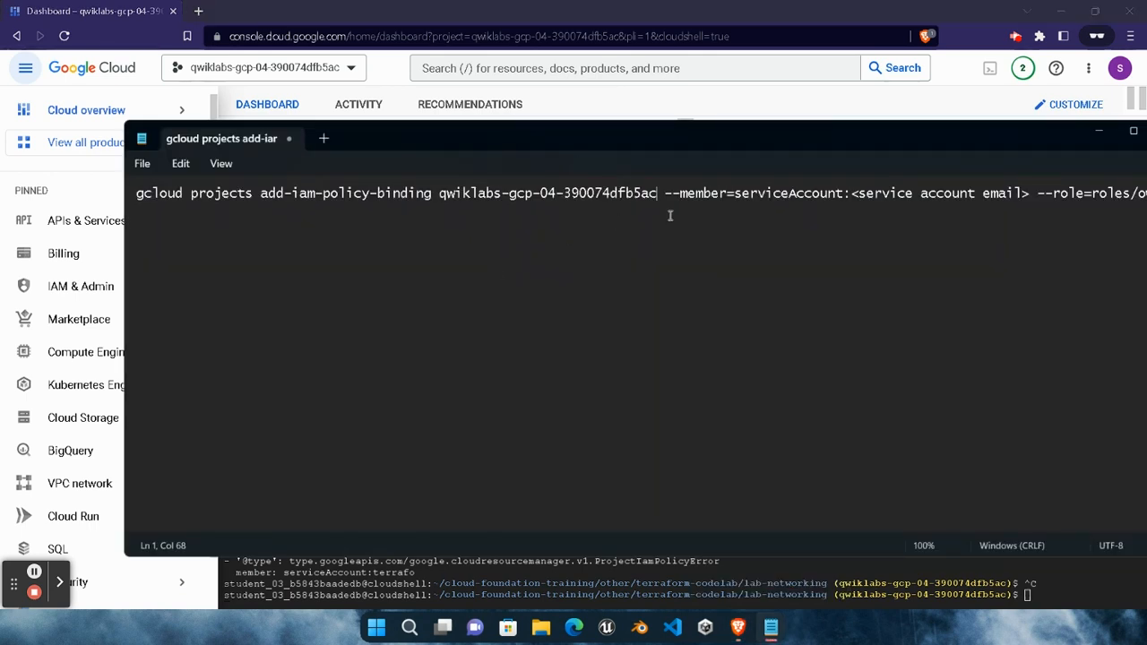
left_click_drag(852, 191, 1027, 193)
key("ctrl+v")
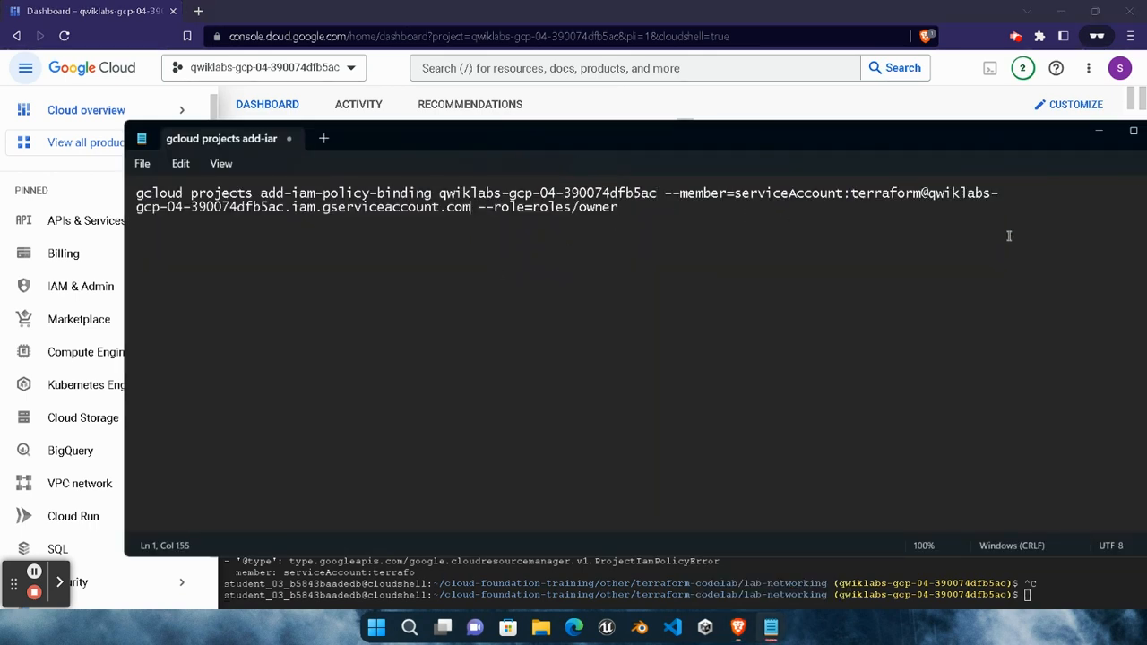
Copy the completed add-iam-policy-binding command with --role=roles/owner from Notepad and run it in Cloud Shell
left_click(34, 573)
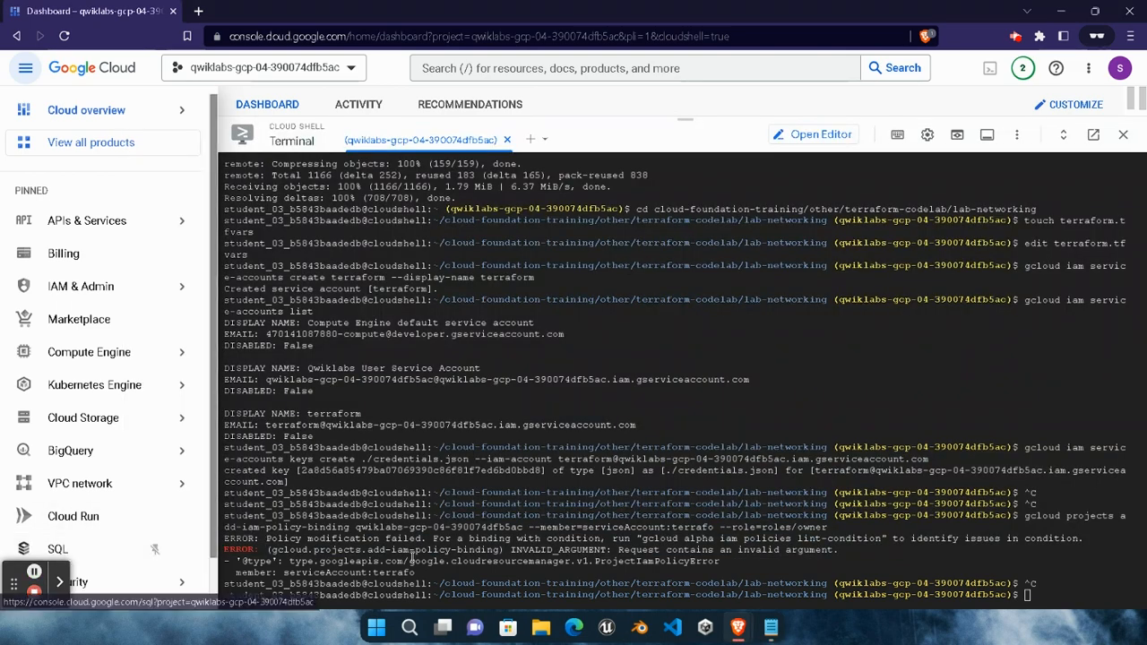
left_click(771, 627)
left_click_drag(654, 246, 126, 201)
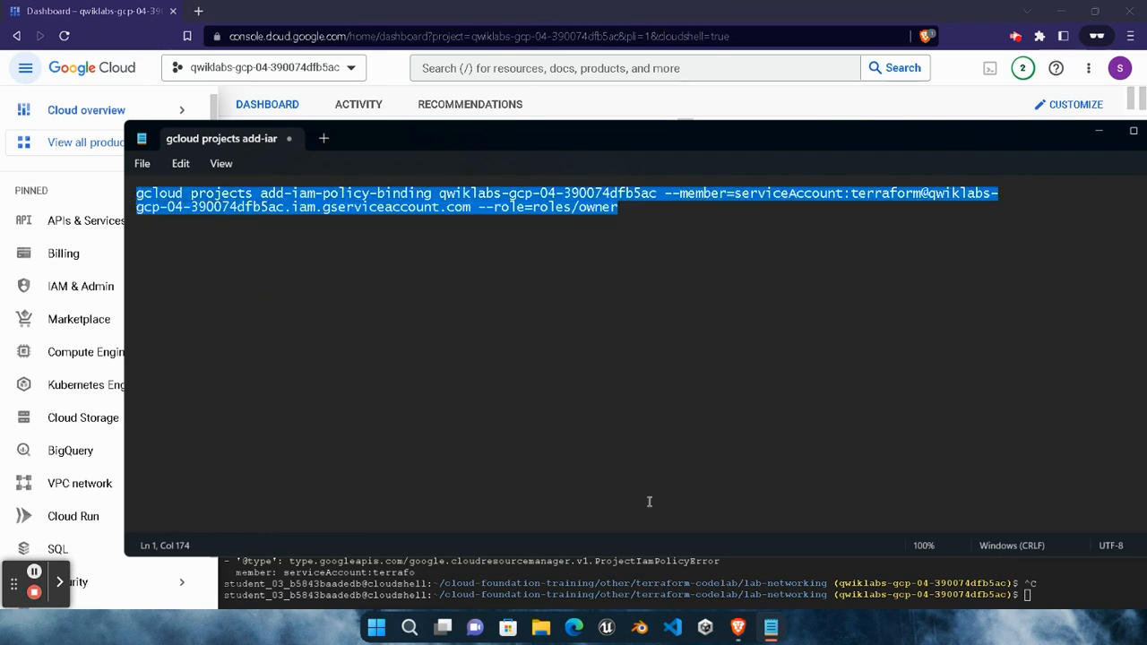
left_click(1030, 593)
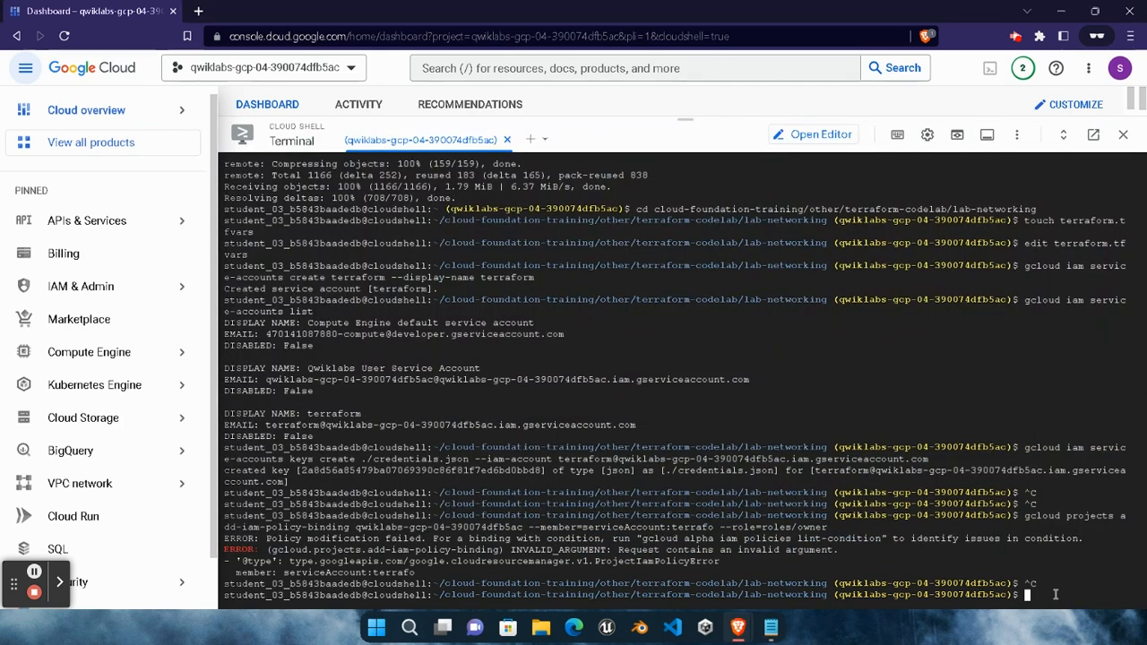
key("ctrl+v")
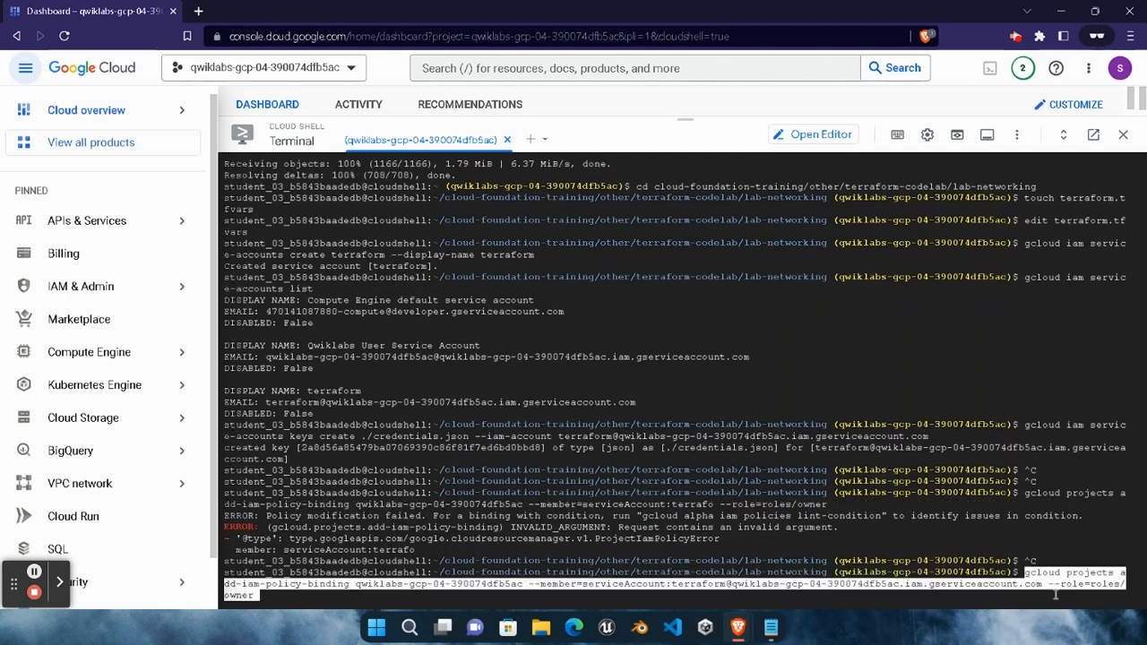
key("Return")
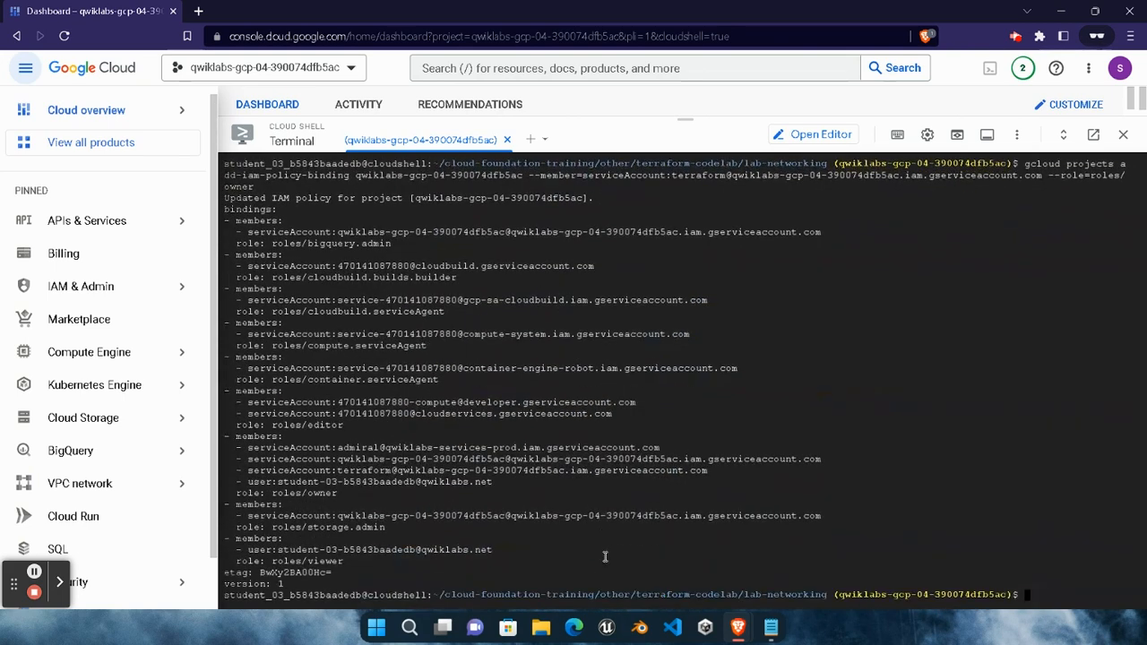
Return to Notepad and review the project ID and service account email in the completed command
left_click(771, 627)
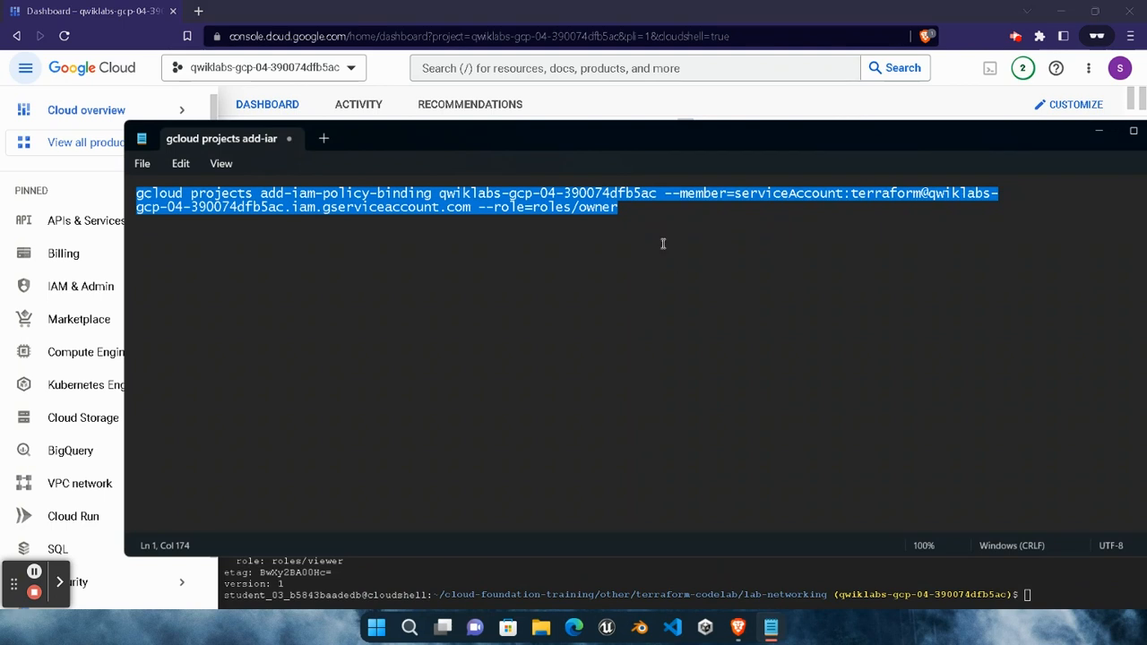
left_click(254, 329)
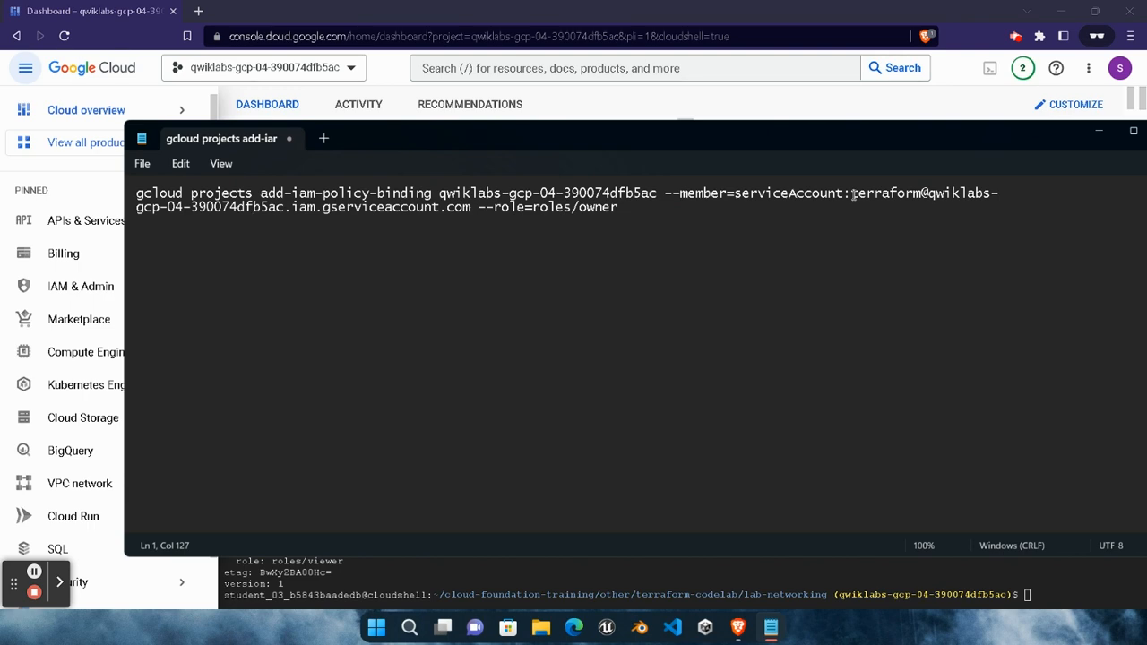
Return to the lab instructions and check progress on granting the service account the Owner role on the project
left_click(1099, 132)
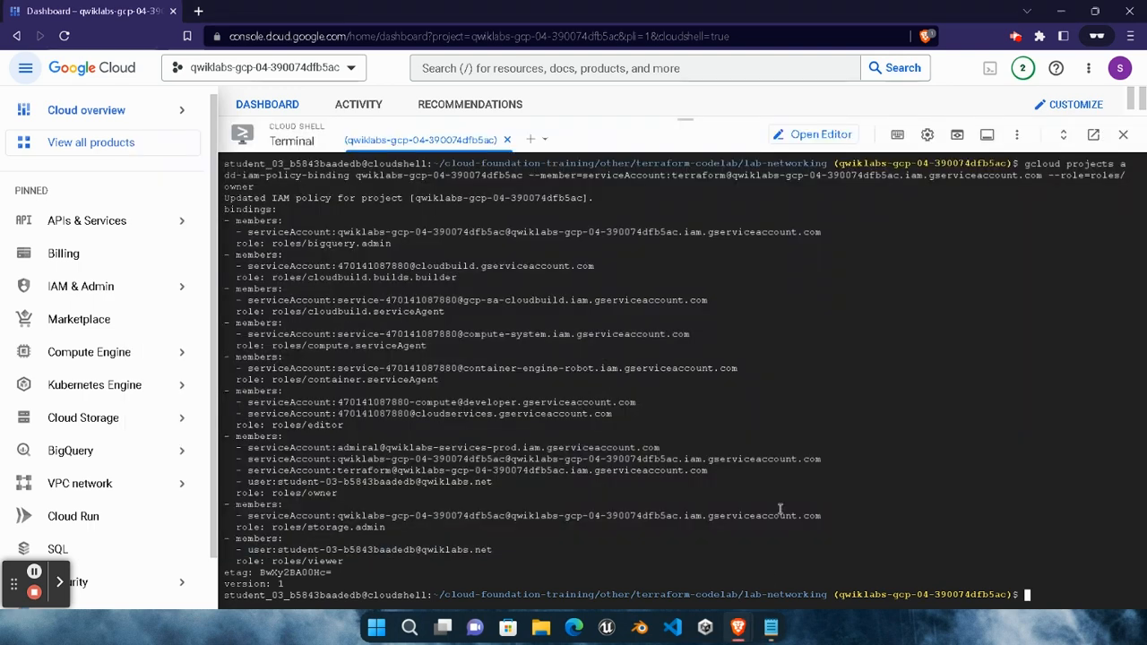
left_click(771, 627)
left_click(739, 628)
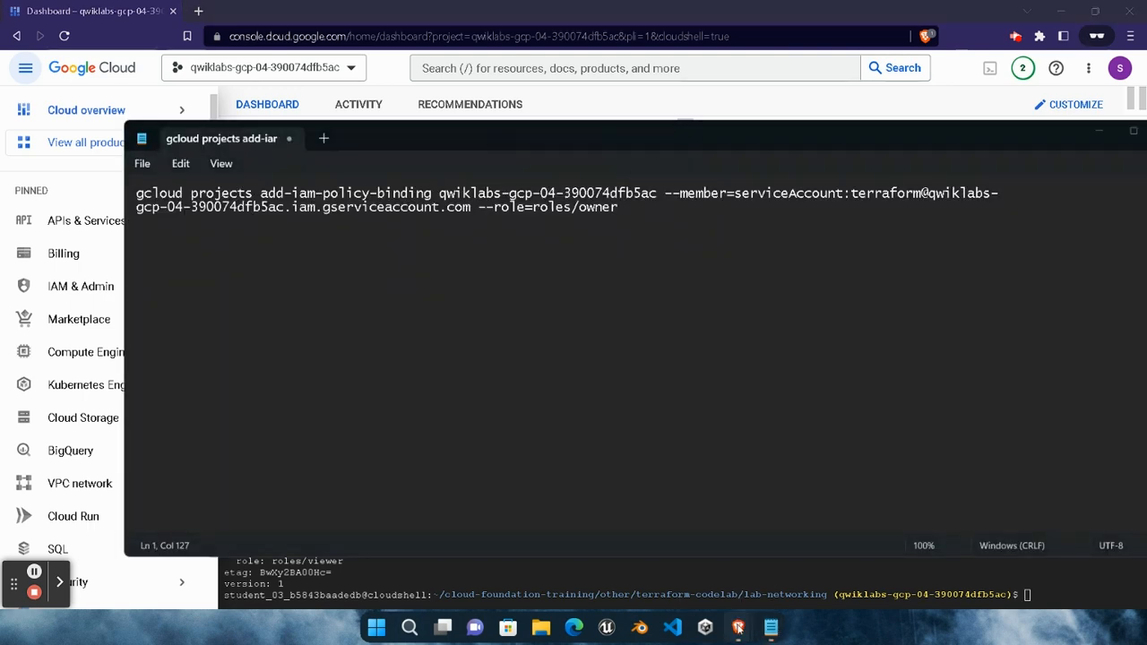
left_click(653, 549)
scroll(457, 434, "down", 3)
left_click(402, 372)
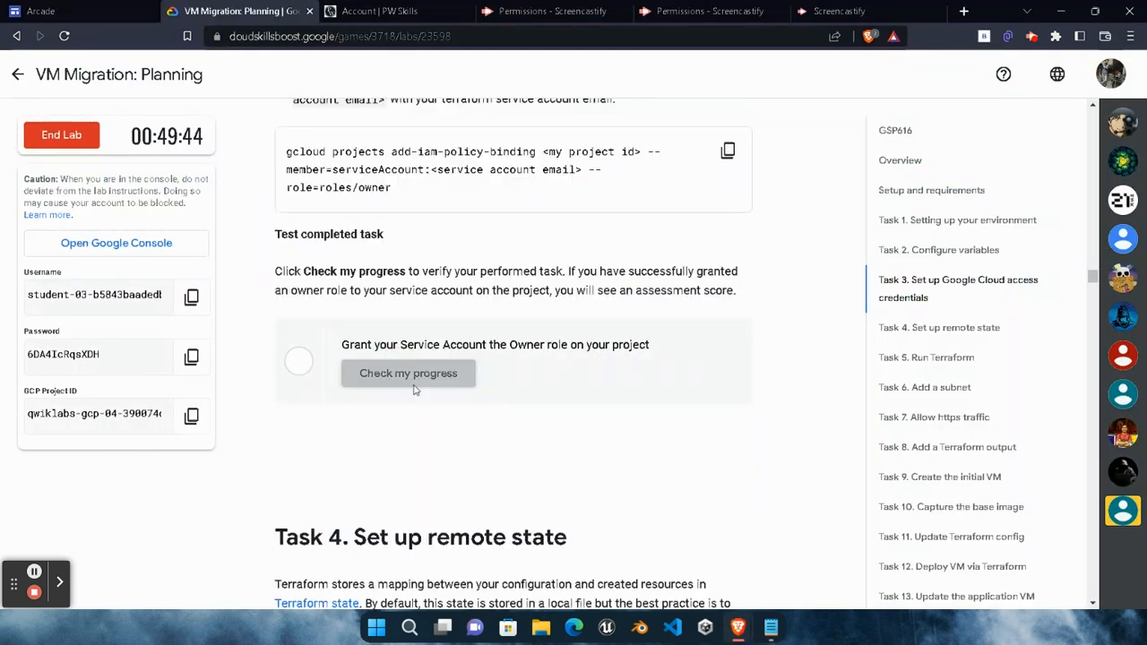
Review the add-iam-policy-binding placeholders in the lab and locate the terraform service account's email in the Cloud Shell output
scroll(502, 412, "up", 1)
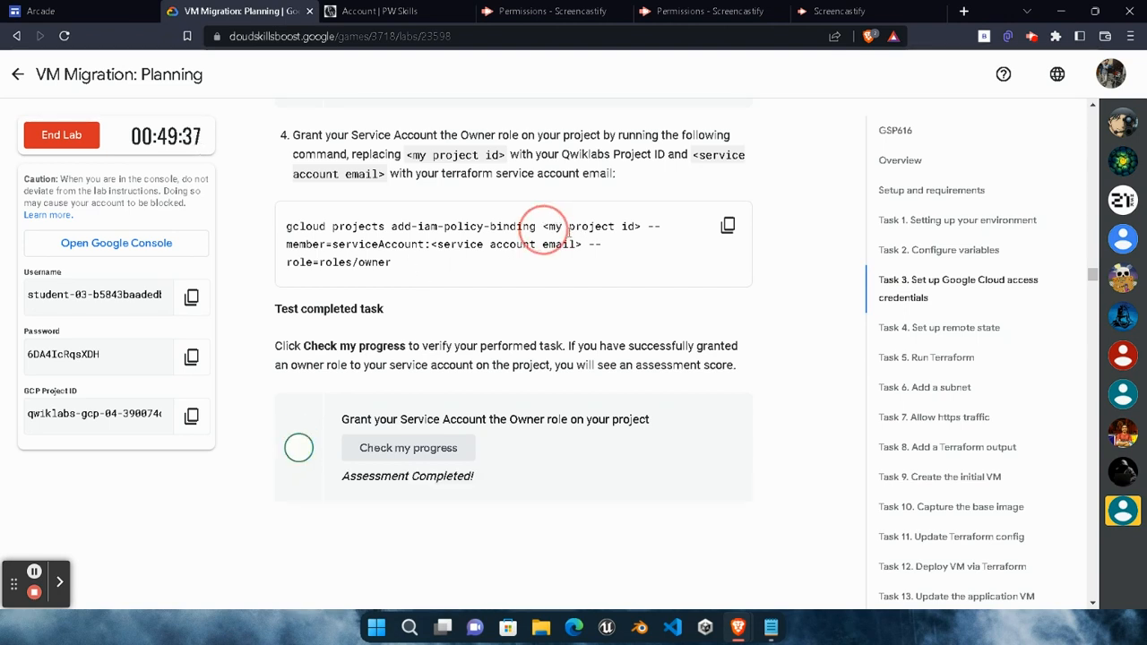
left_click(178, 416)
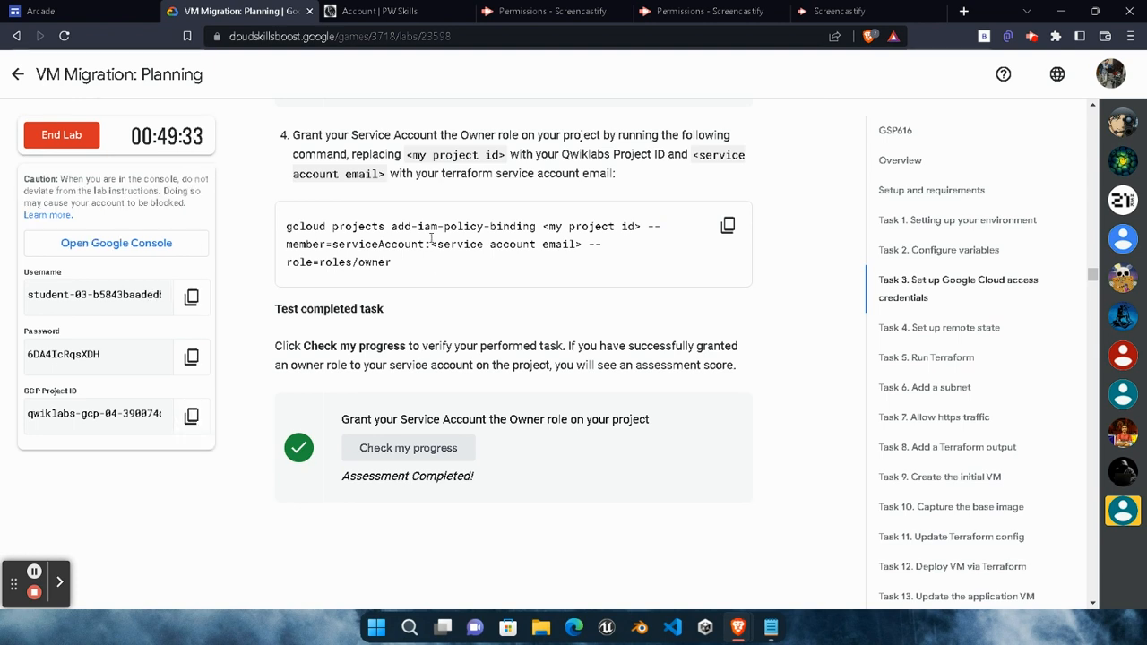
left_click_drag(436, 246, 580, 246)
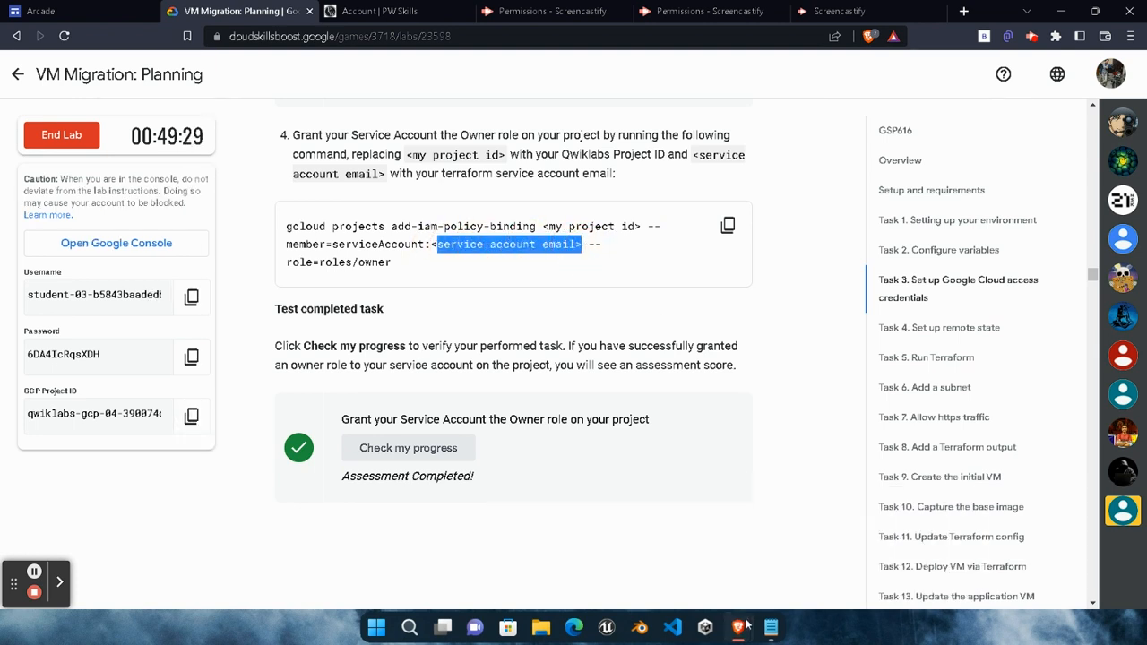
mouse_move(748, 619)
left_click(986, 556)
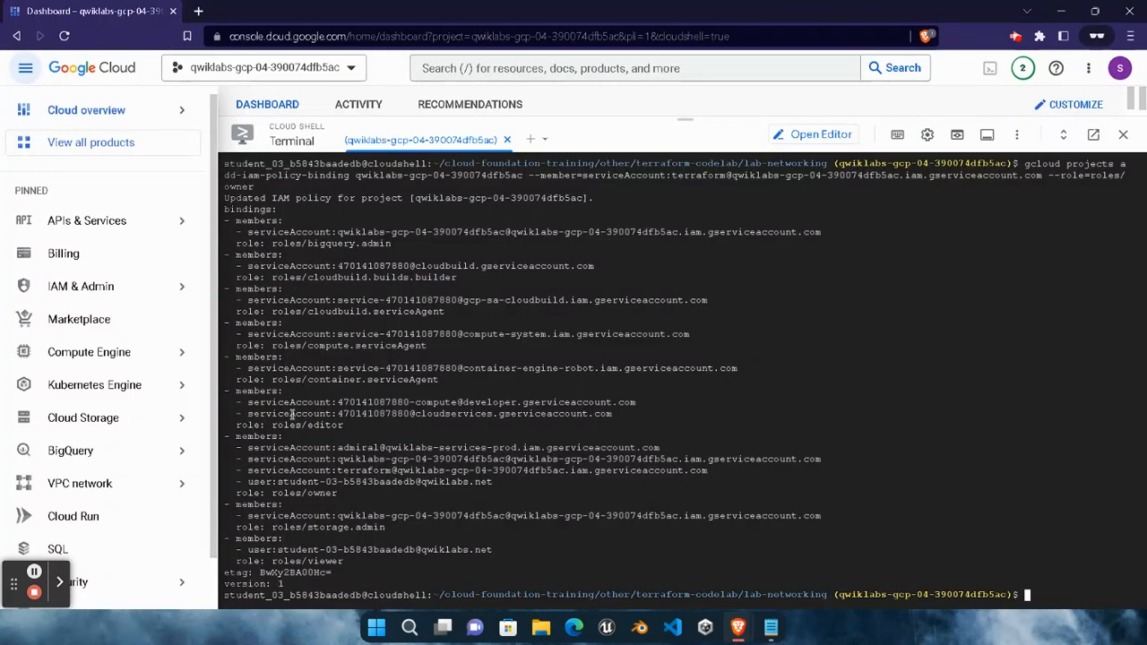
scroll(538, 473, "up", 5)
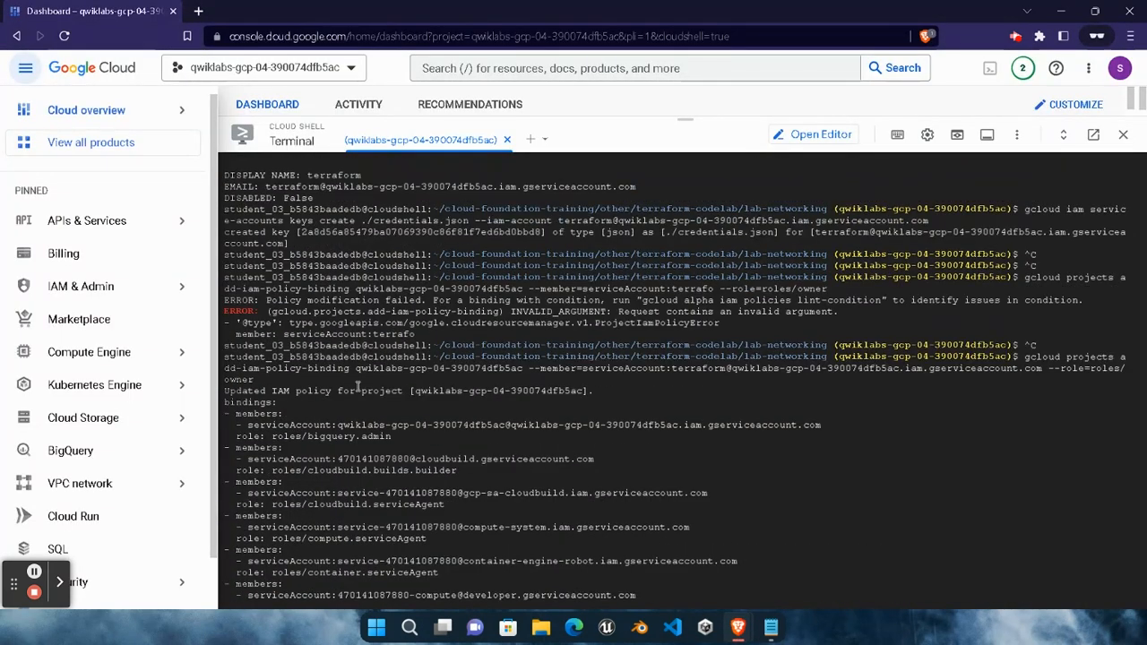
scroll(537, 473, "up", 10)
scroll(271, 464, "down", 5)
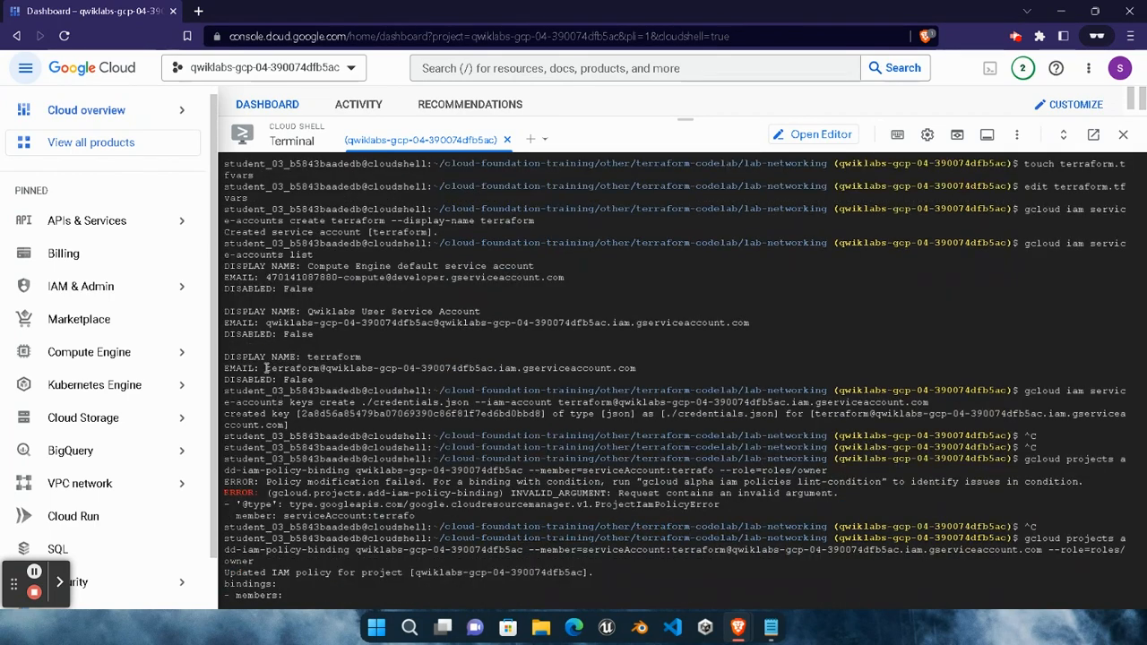
left_click_drag(266, 368, 640, 368)
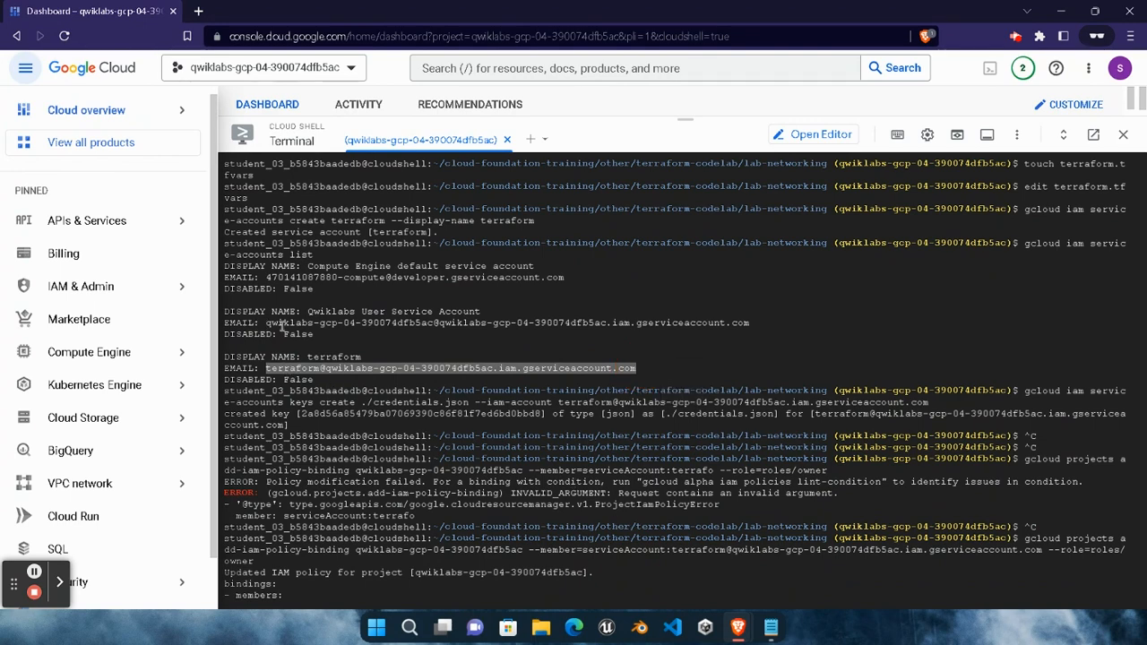
mouse_move(738, 627)
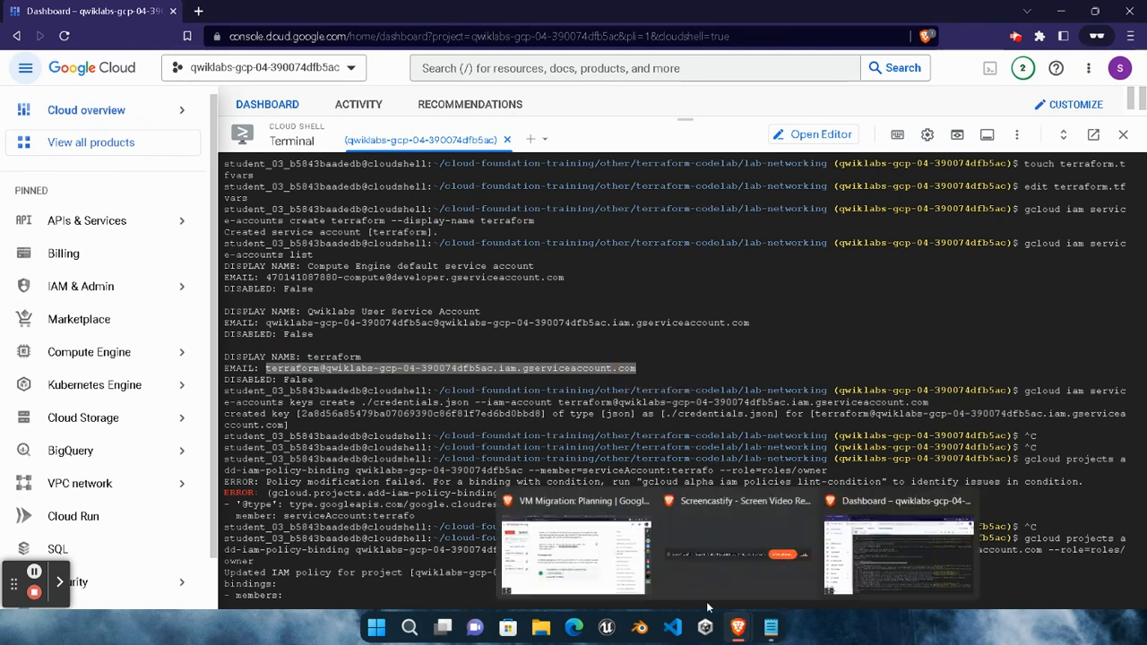
left_click(608, 509)
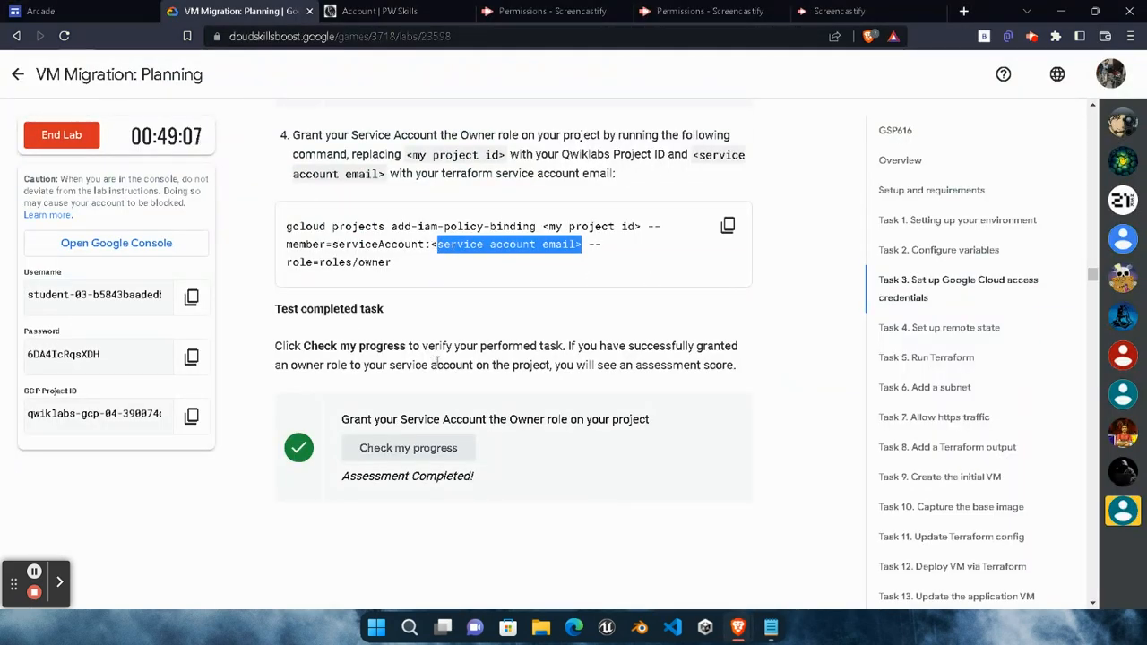
left_click(569, 507)
Copy the bucket creation command from Task 4 and replace the old Notepad text with gsutil mb gs://<my project id>-state-bucket
scroll(316, 482, "down", 5)
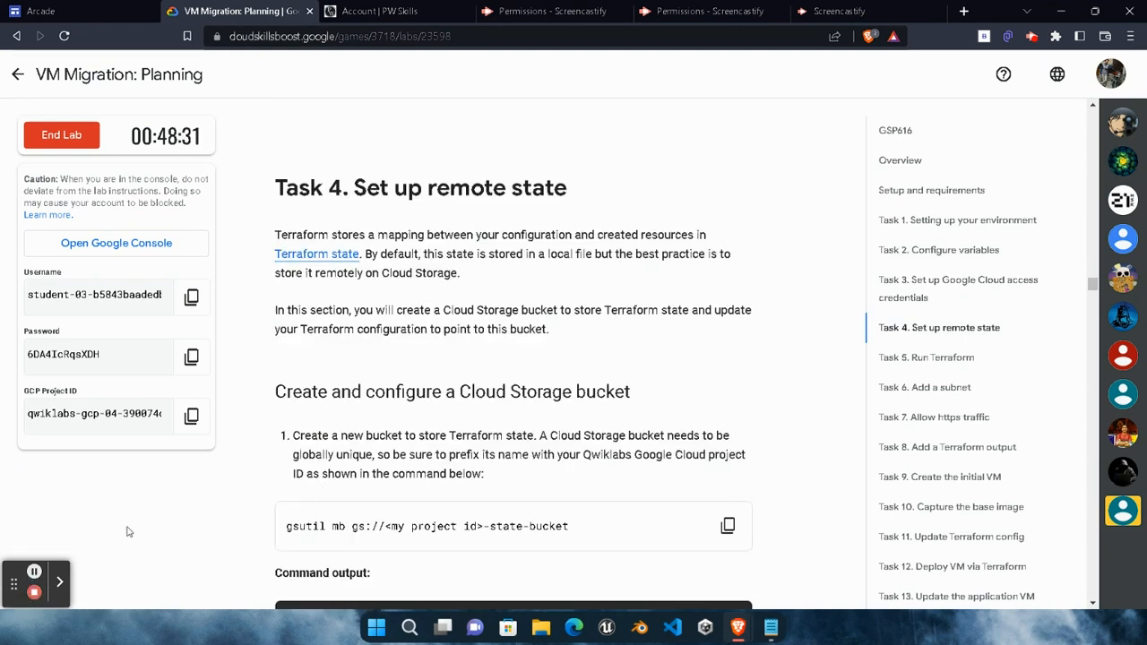
scroll(466, 435, "down", 3)
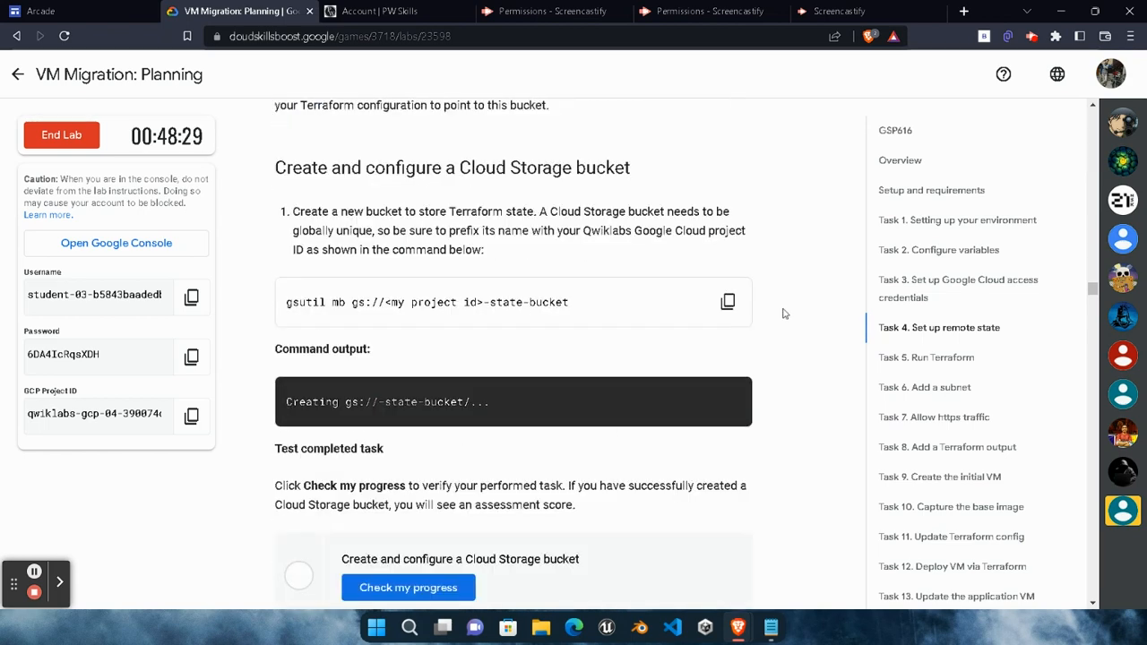
left_click(728, 302)
mouse_move(770, 628)
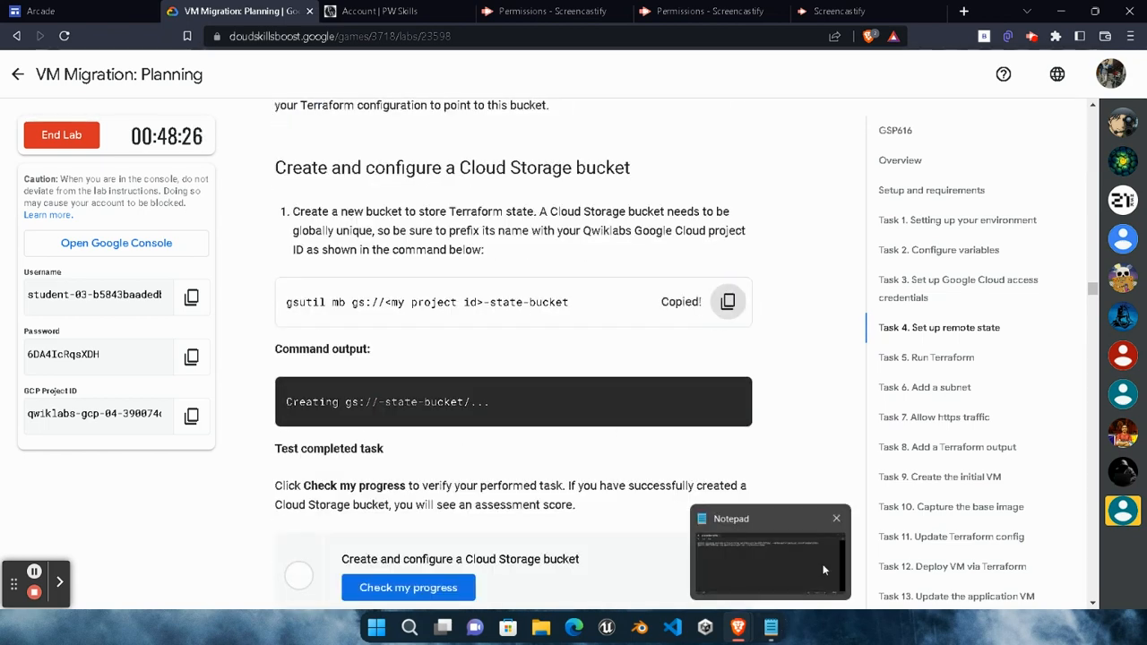
left_click(824, 570)
left_click_drag(627, 207, 134, 185)
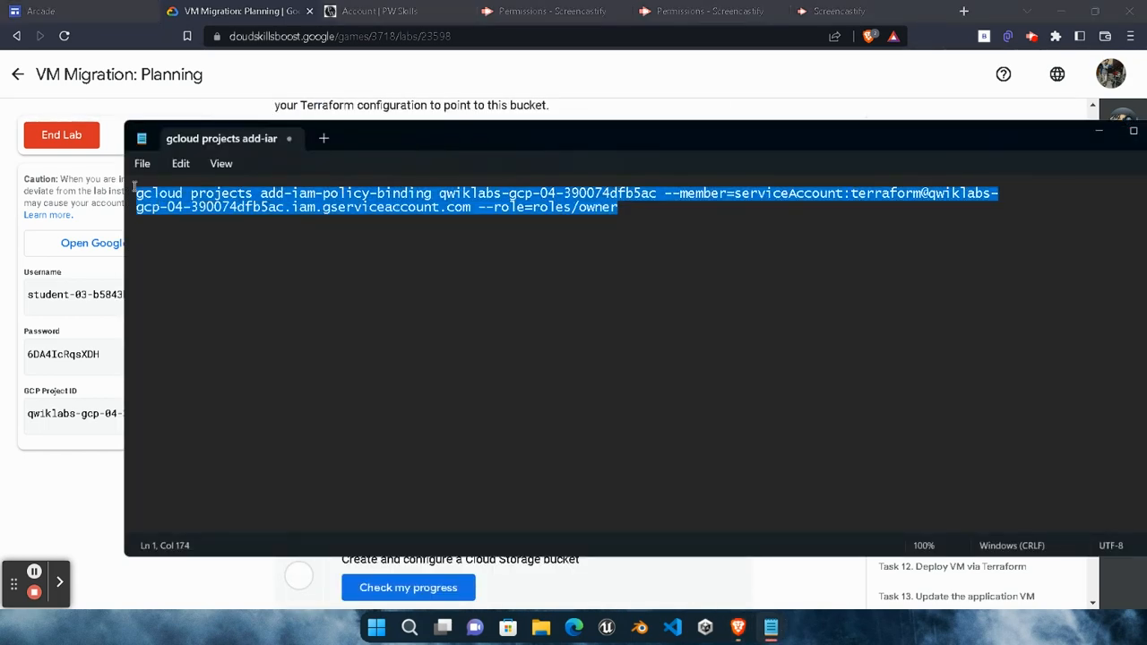
key("Delete")
key("ctrl+v")
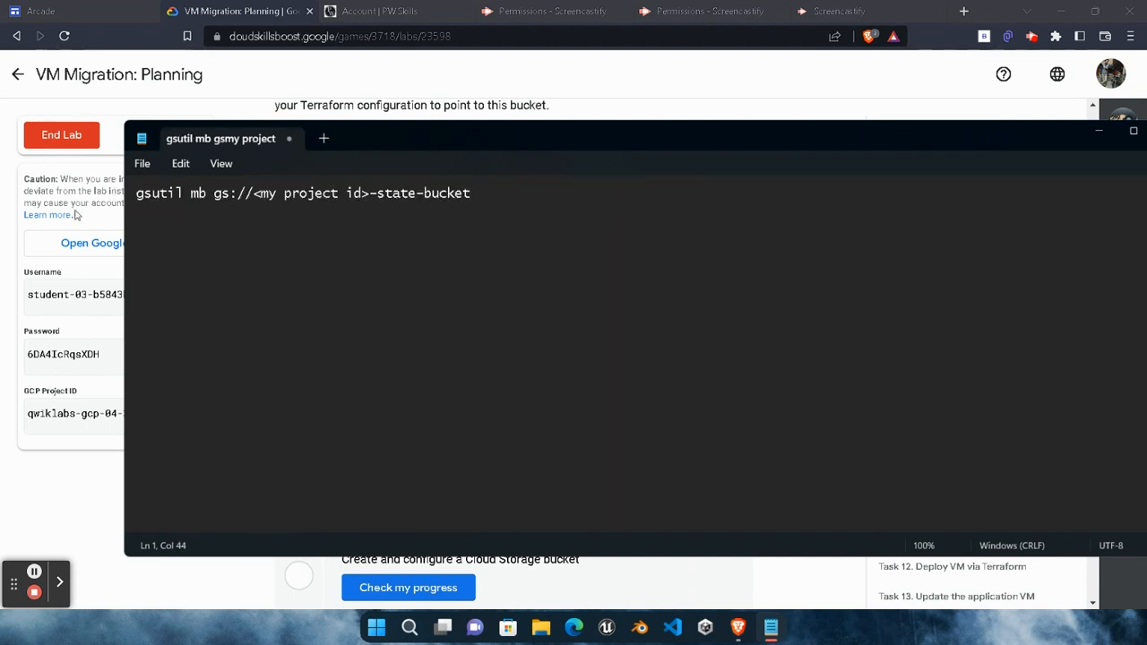
Replace <my project id> in the Notepad bucket command with the lab's GCP Project ID, qwiklabs-gcp-04-390074dfb5ac
left_click_drag(253, 195, 373, 201)
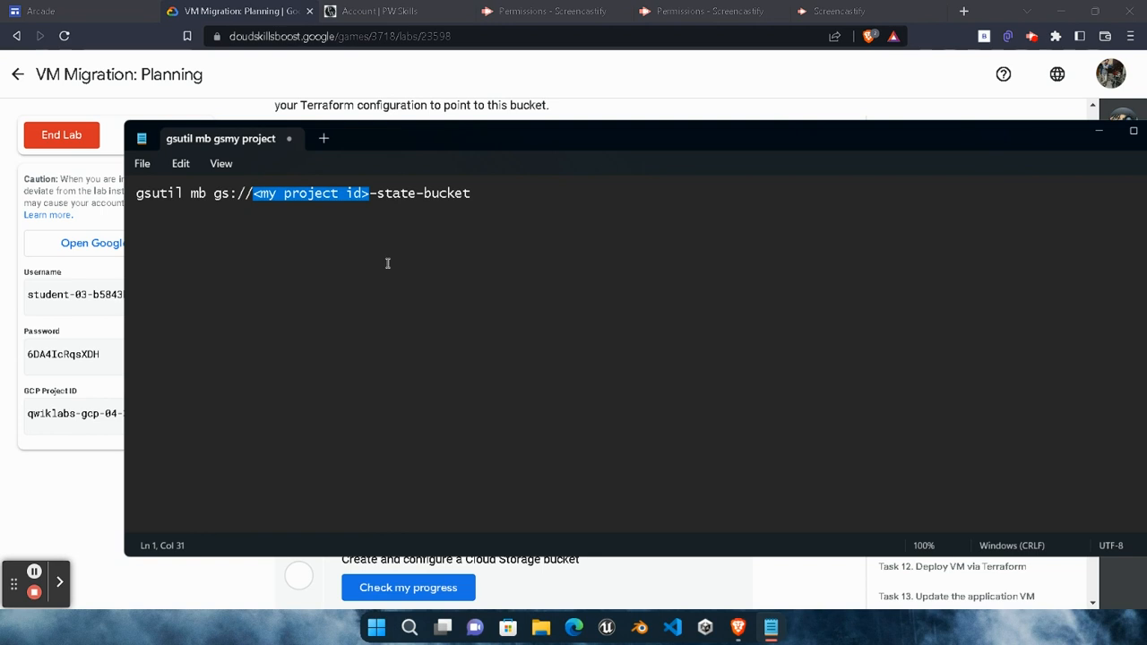
key("Delete")
left_click(67, 460)
left_click(179, 414)
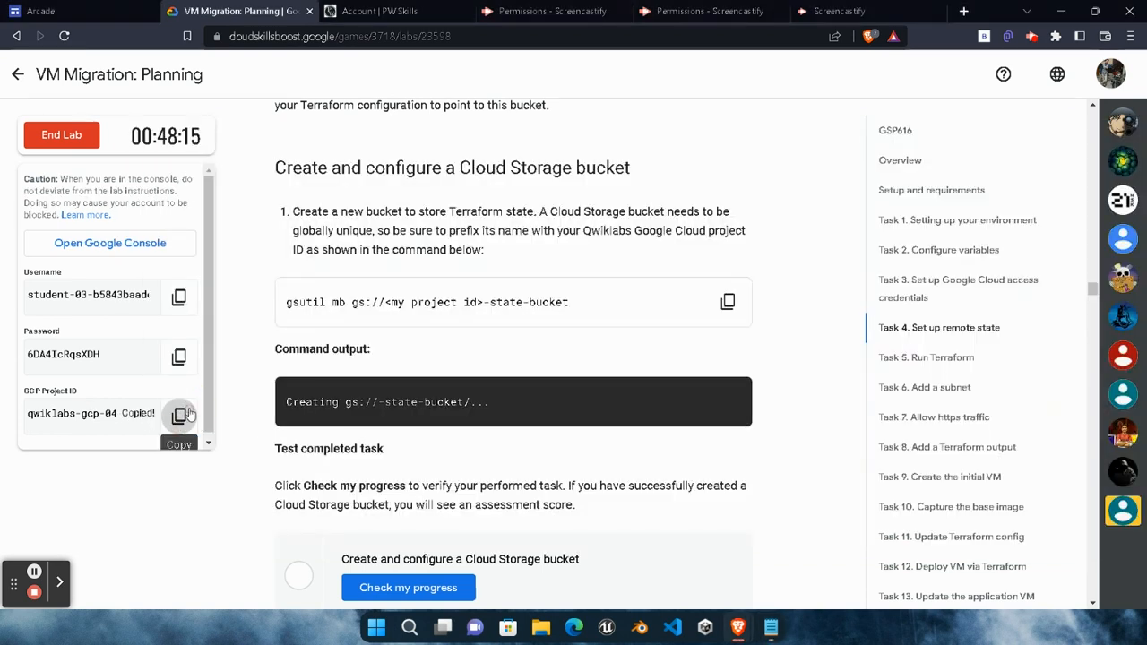
left_click(771, 627)
key("ctrl+v")
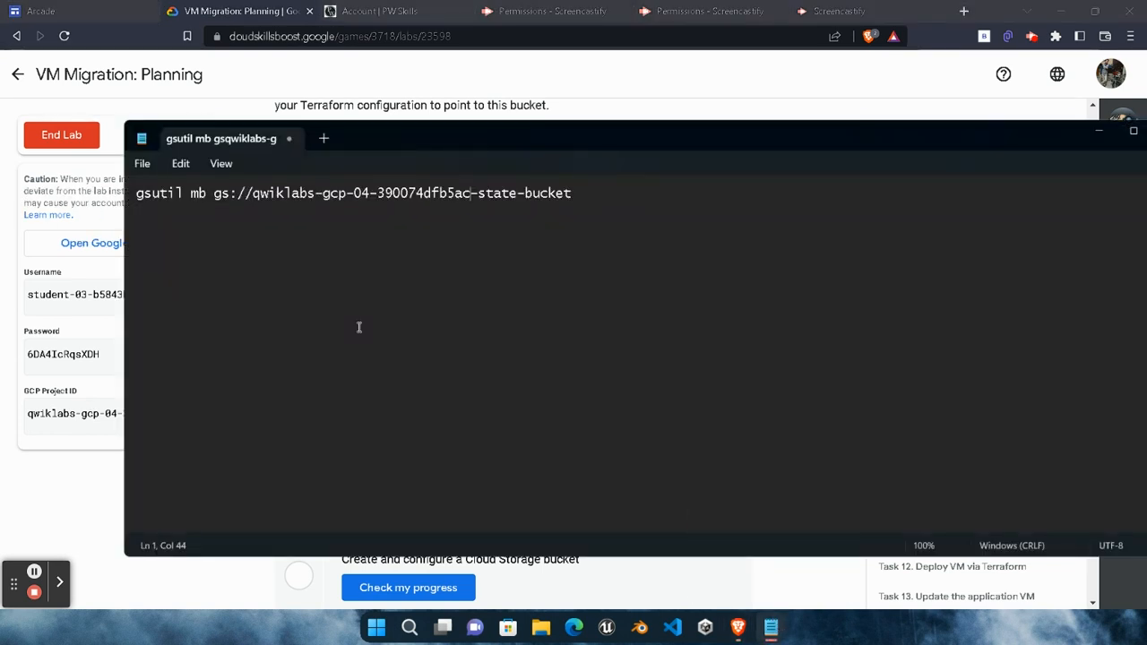
Copy the completed command from Notepad and run gsutil mb gs://qwiklabs-gcp-04-390074dfb5ac-state-bucket in Cloud Shell
key("ctrl+a")
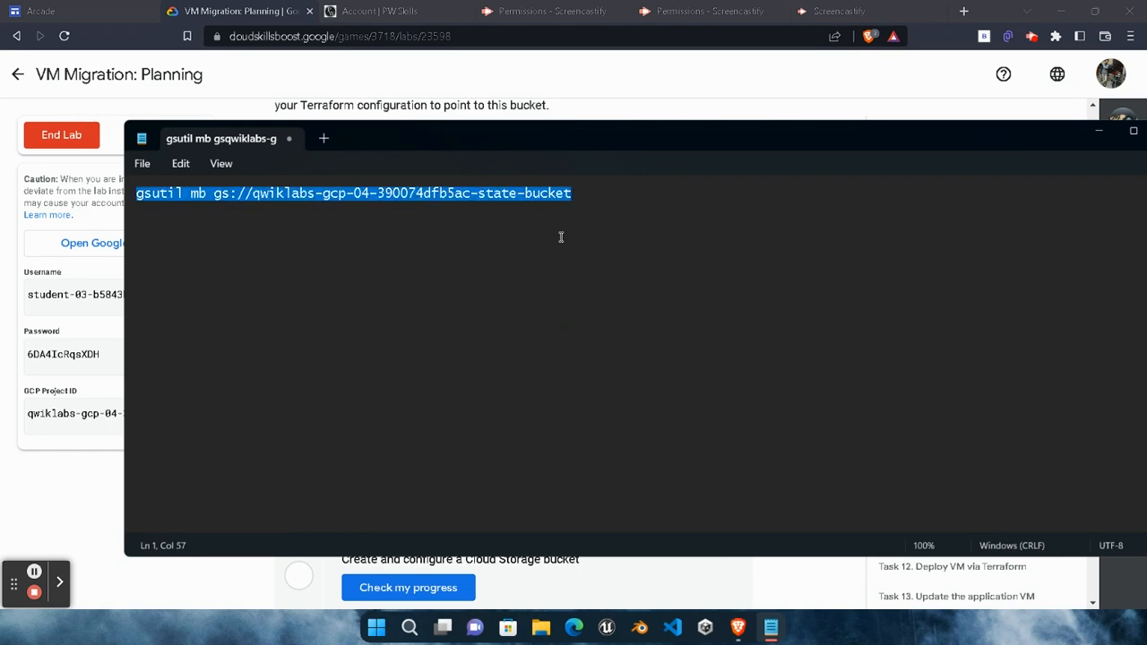
left_click(739, 632)
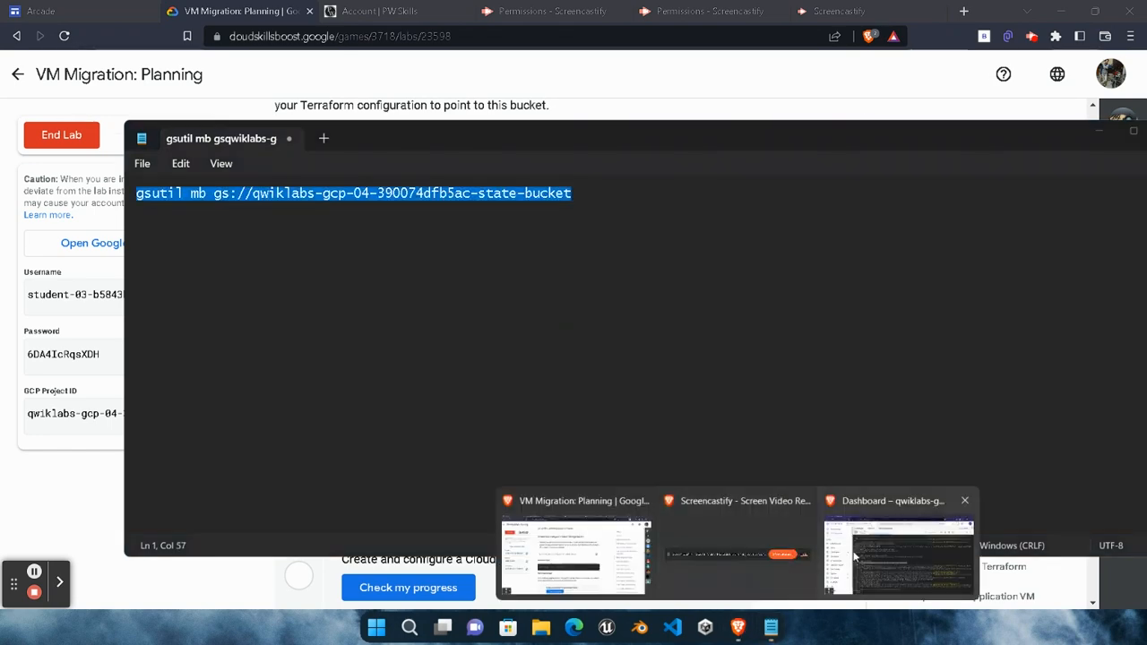
left_click(857, 553)
scroll(699, 493, "down", 2)
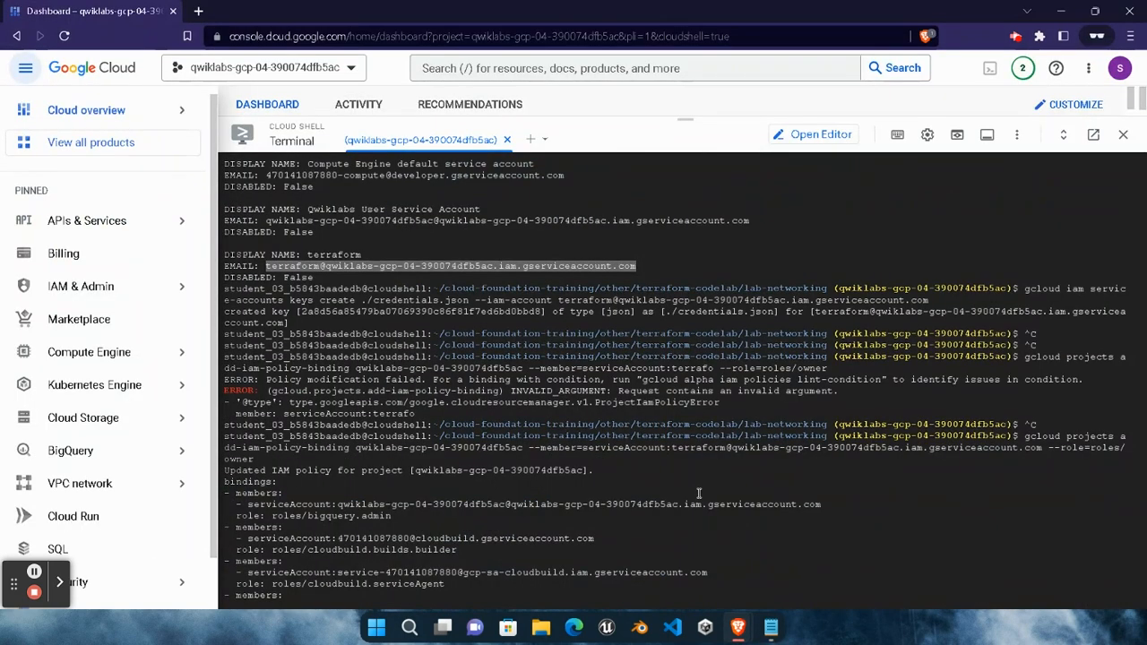
scroll(699, 494, "down", 5)
left_click(1060, 589)
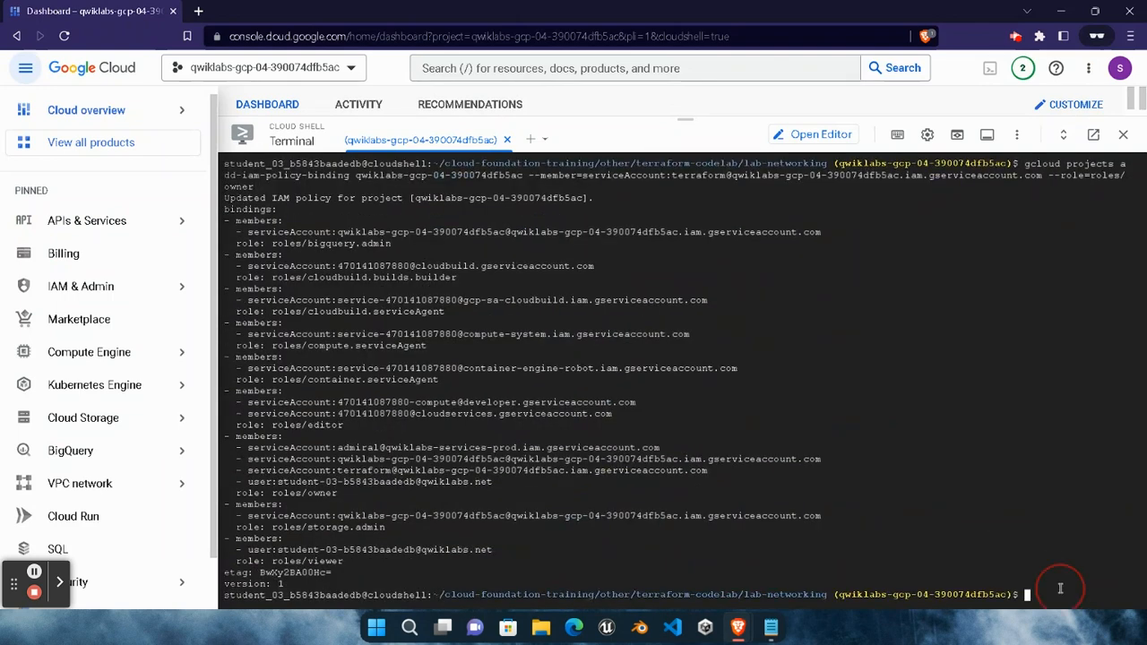
key("ctrl+v")
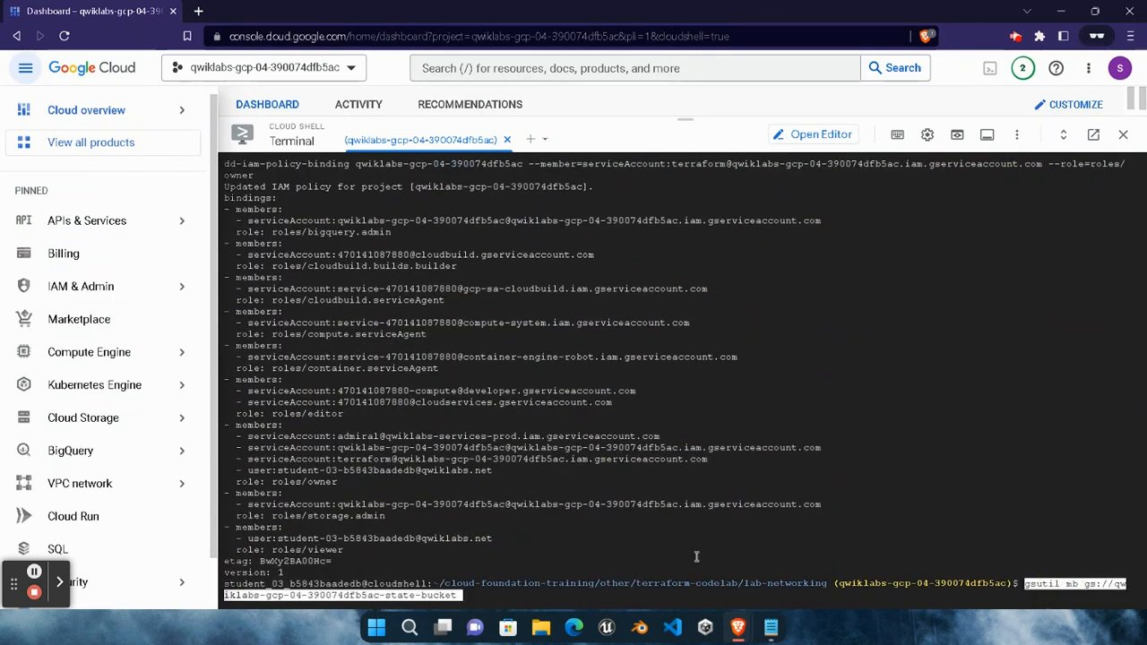
key("Return")
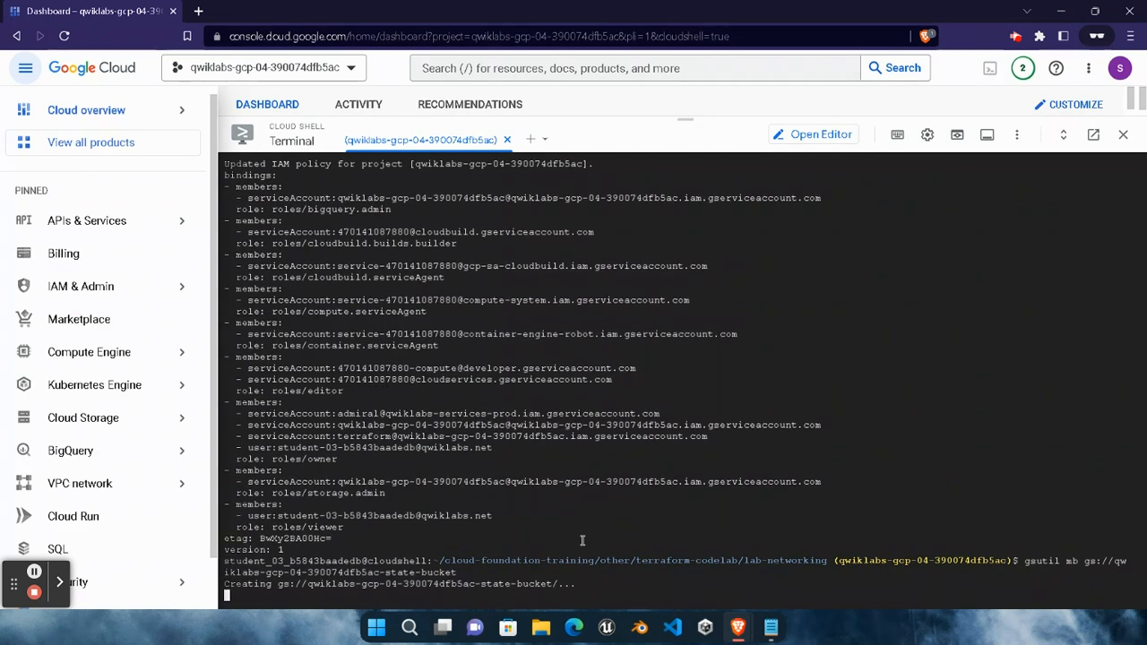
Return to the lab instructions and check progress on creating and configuring the Cloud Storage bucket
mouse_move(767, 616)
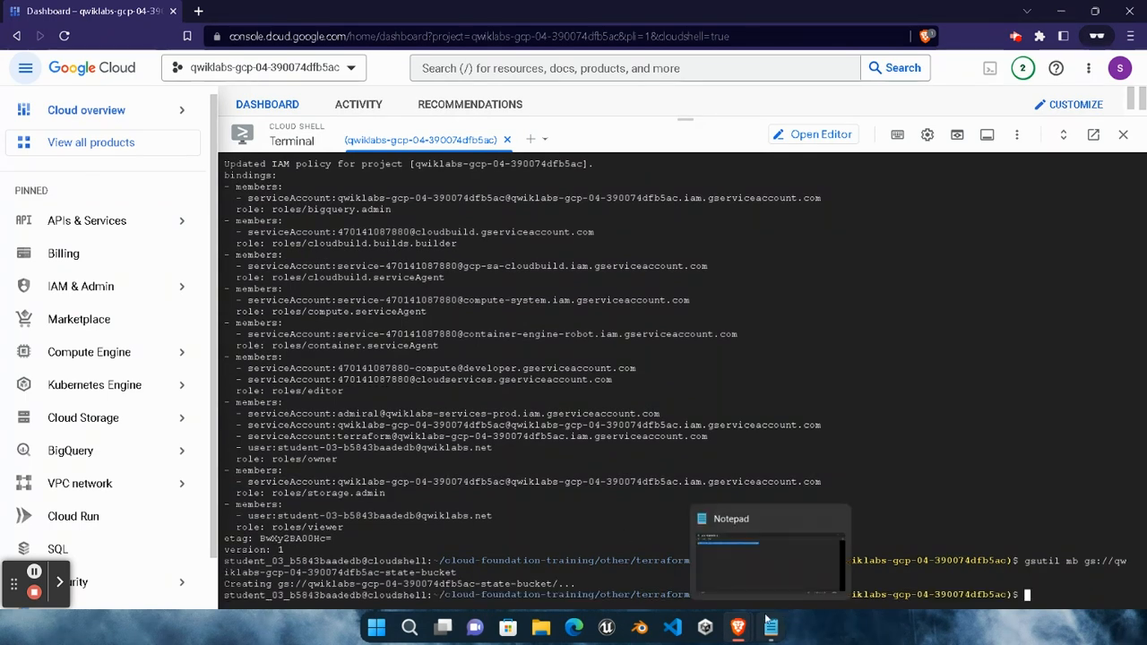
mouse_move(737, 627)
left_click(582, 541)
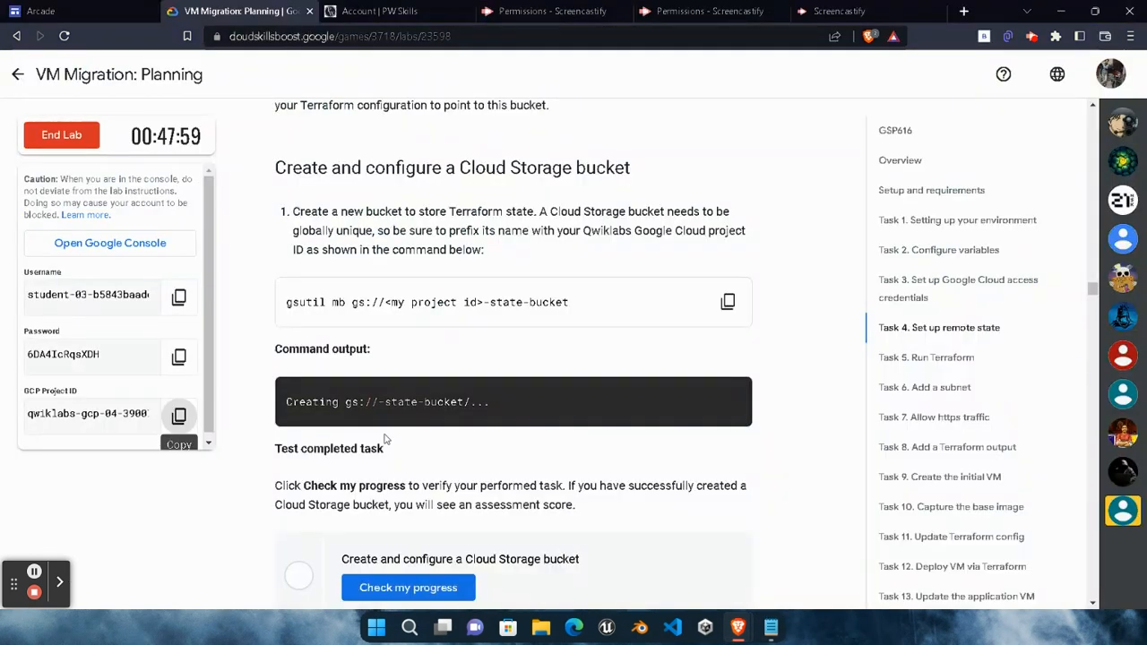
scroll(386, 440, "down", 2)
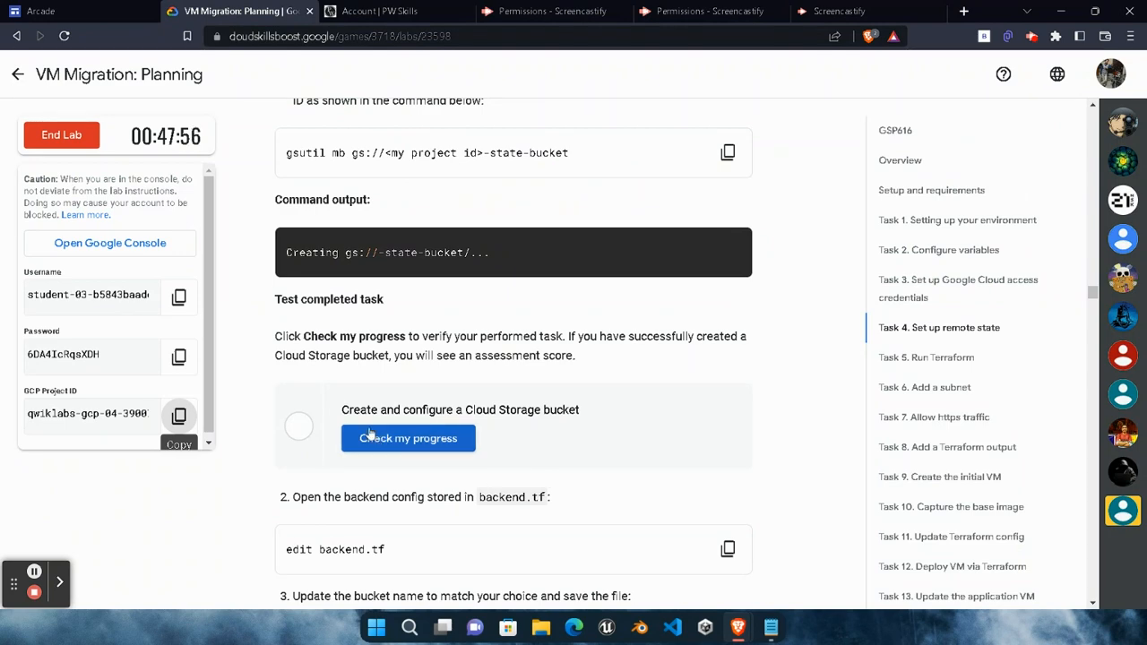
left_click(370, 436)
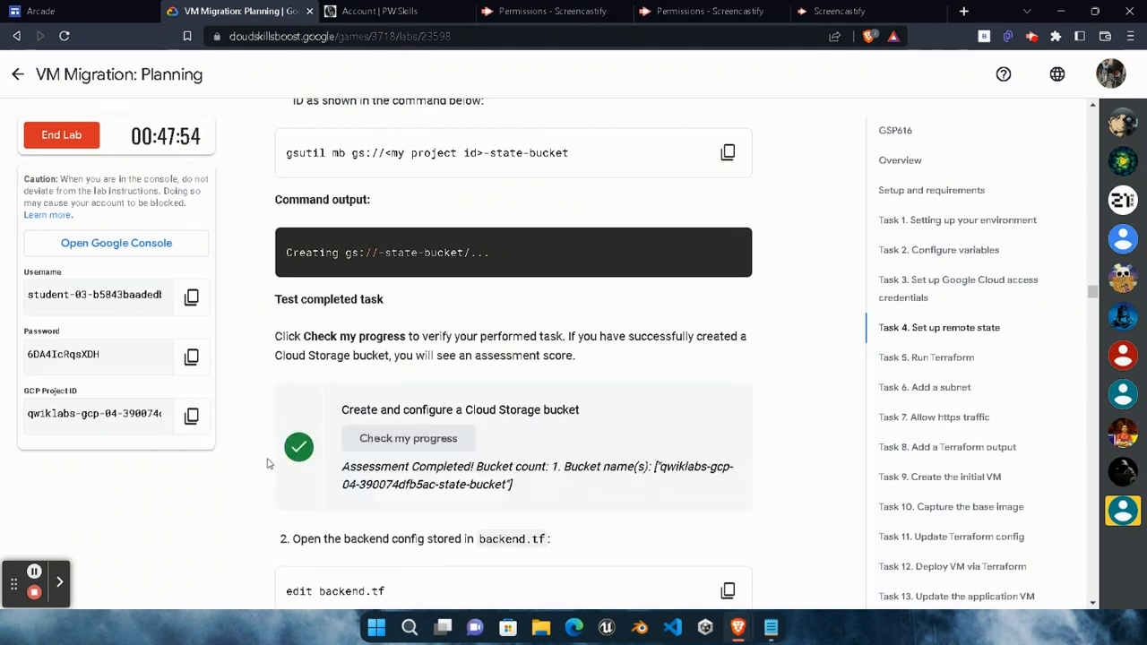
Copy the edit backend.tf command from the lab and run it in Cloud Shell to open the backend config
scroll(442, 489, "down", 3)
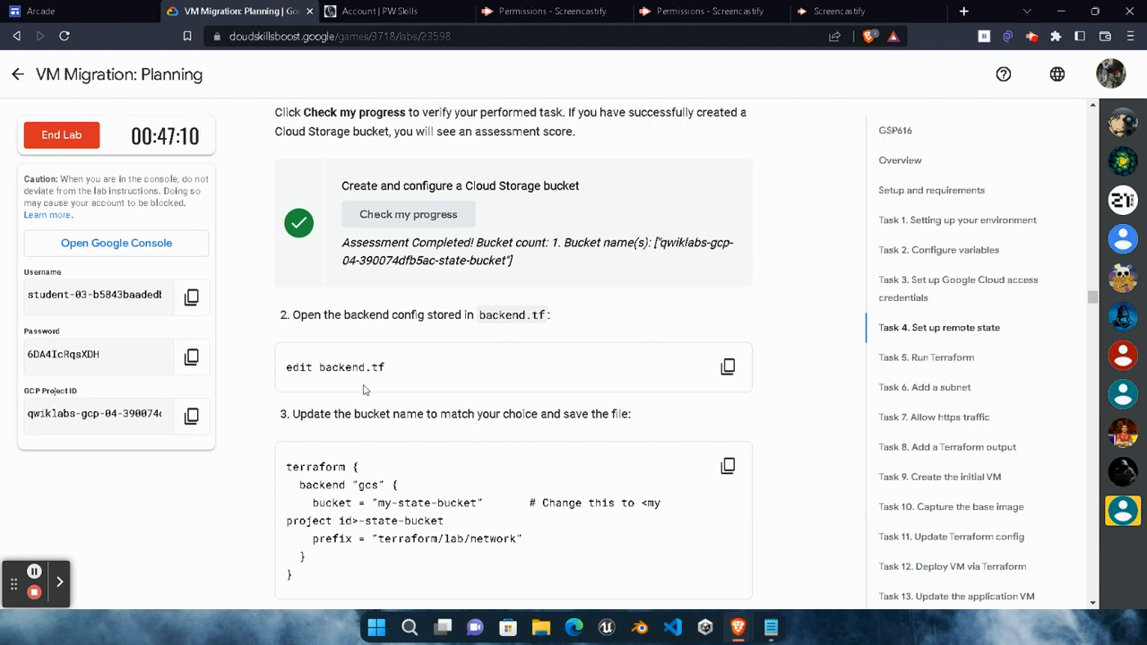
left_click(727, 367)
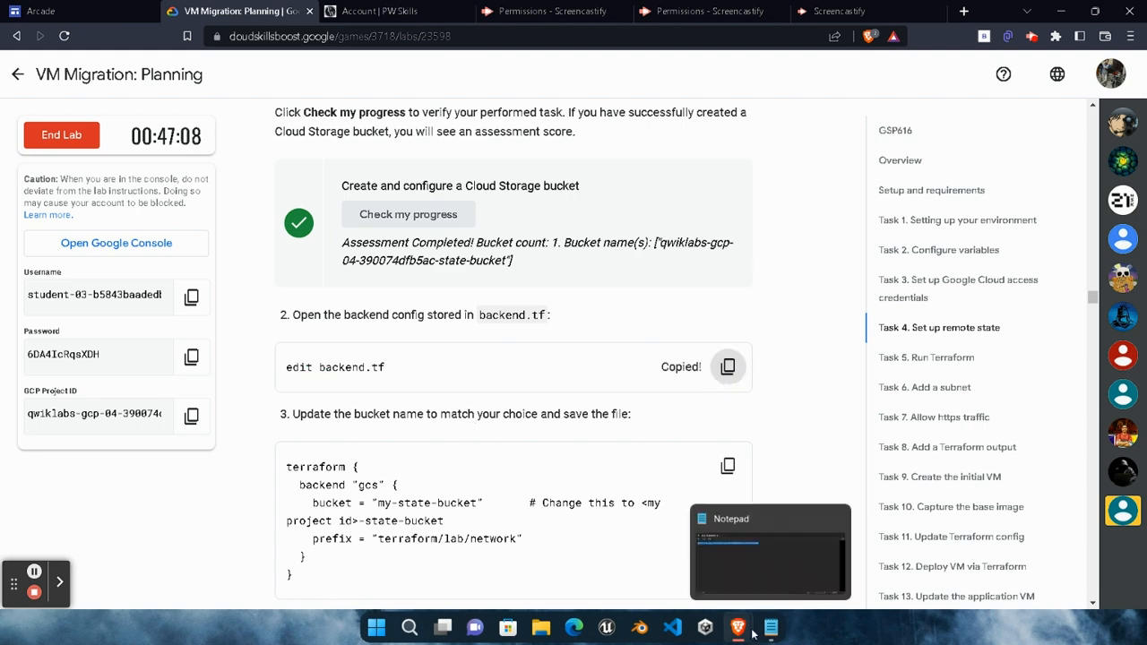
mouse_move(738, 628)
left_click(1061, 583)
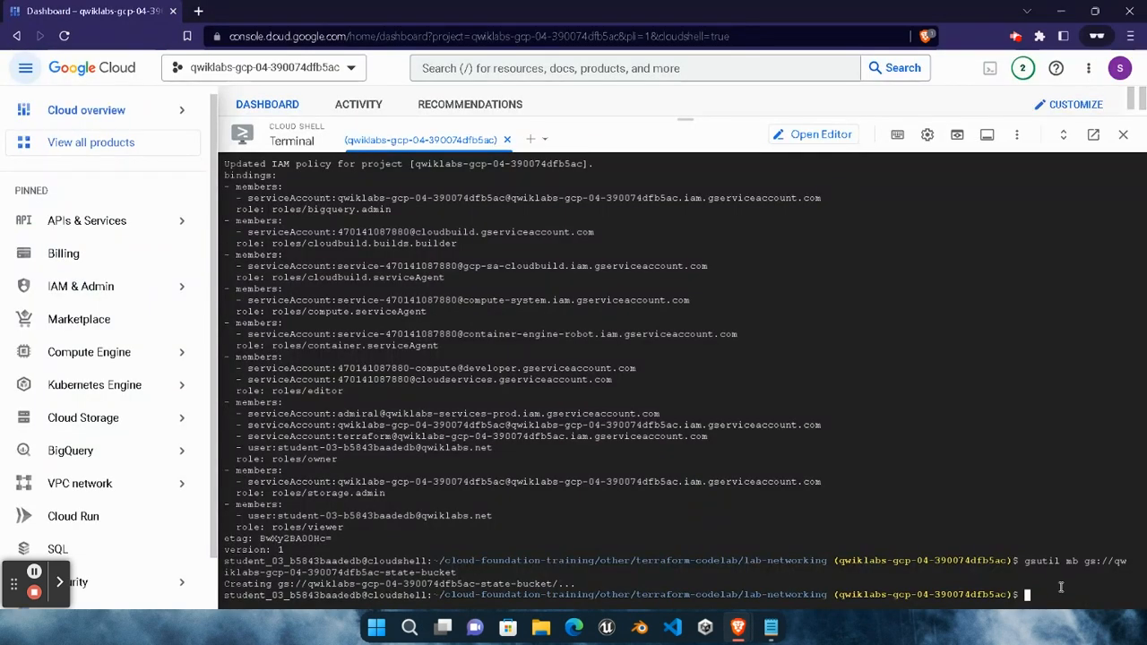
key("ctrl+v")
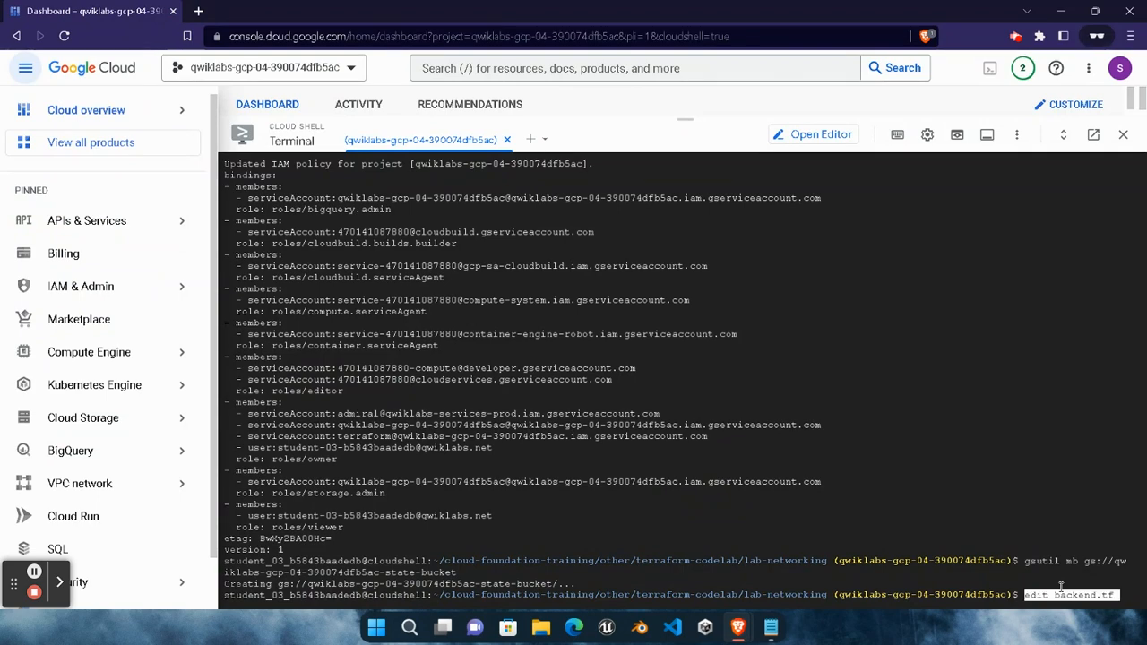
key("Return")
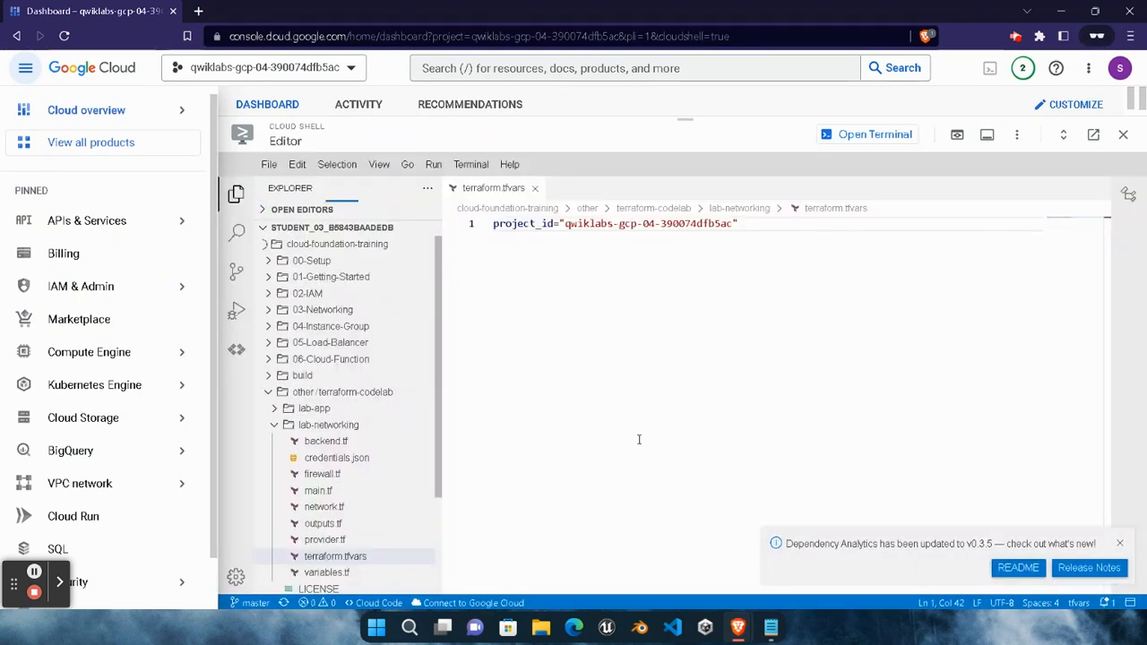
Copy the lab's GCP Project ID, set the bucket in backend.tf to qwiklabs-gcp-04-390074dfb5ac-state-bucket, and save the file
left_click(1119, 544)
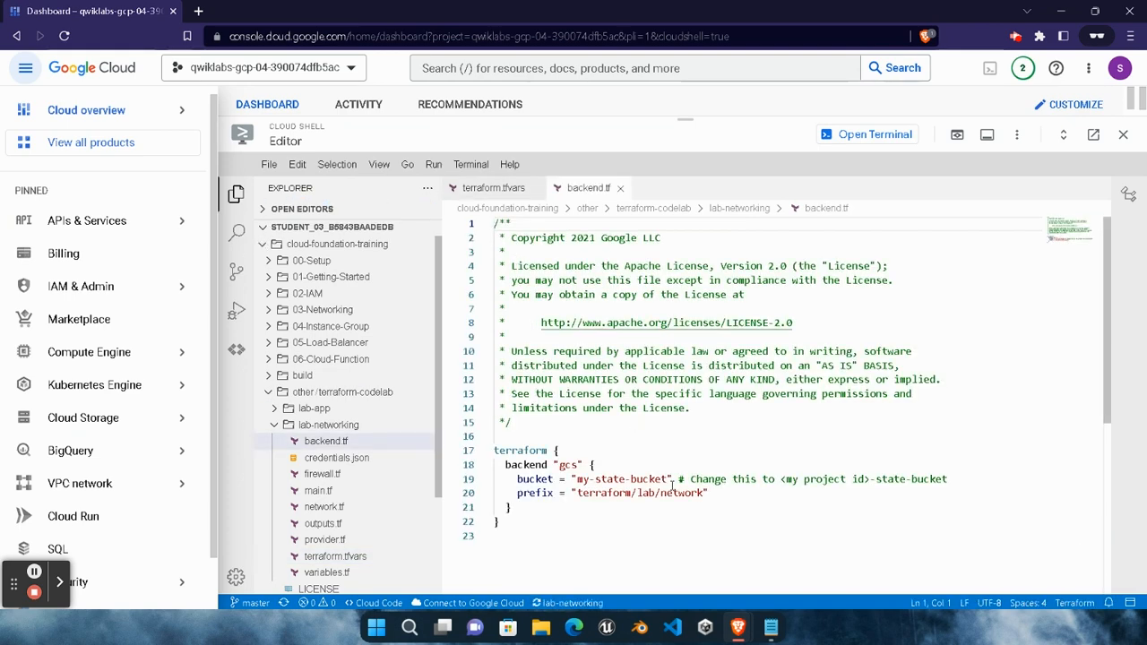
mouse_move(738, 627)
left_click(630, 576)
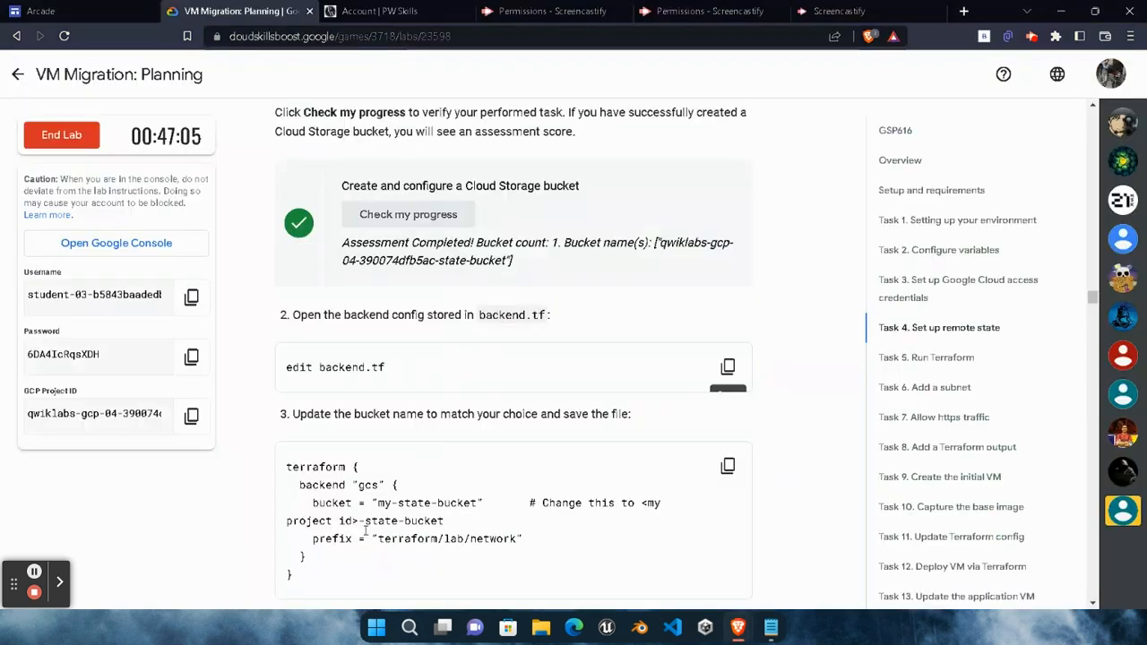
left_click(191, 416)
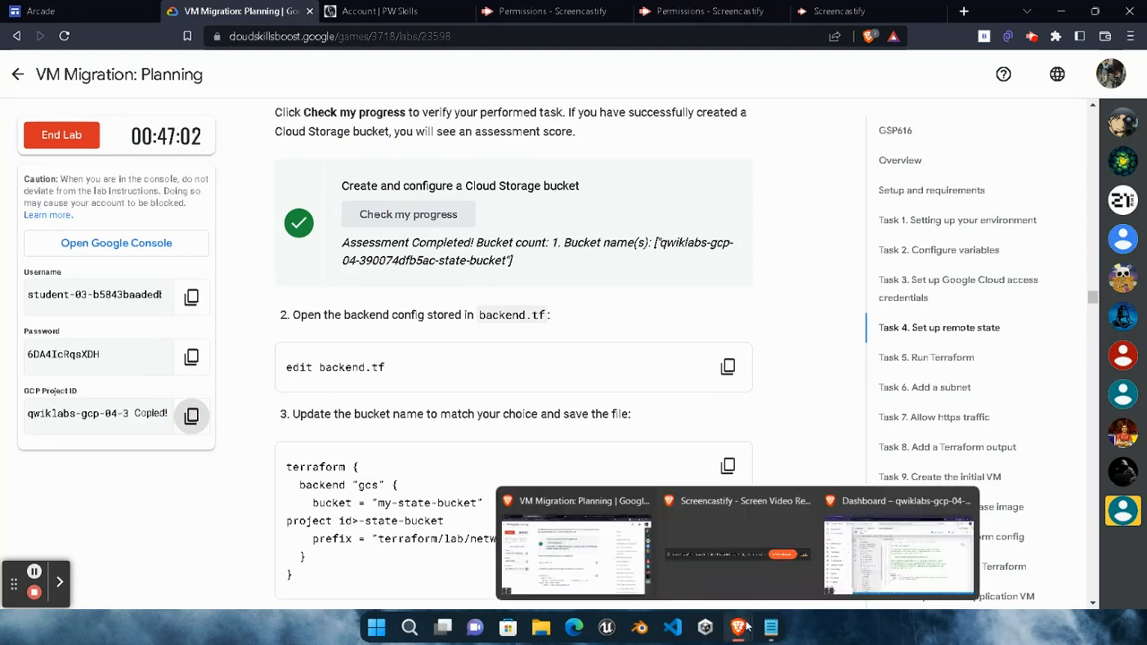
left_click(661, 511)
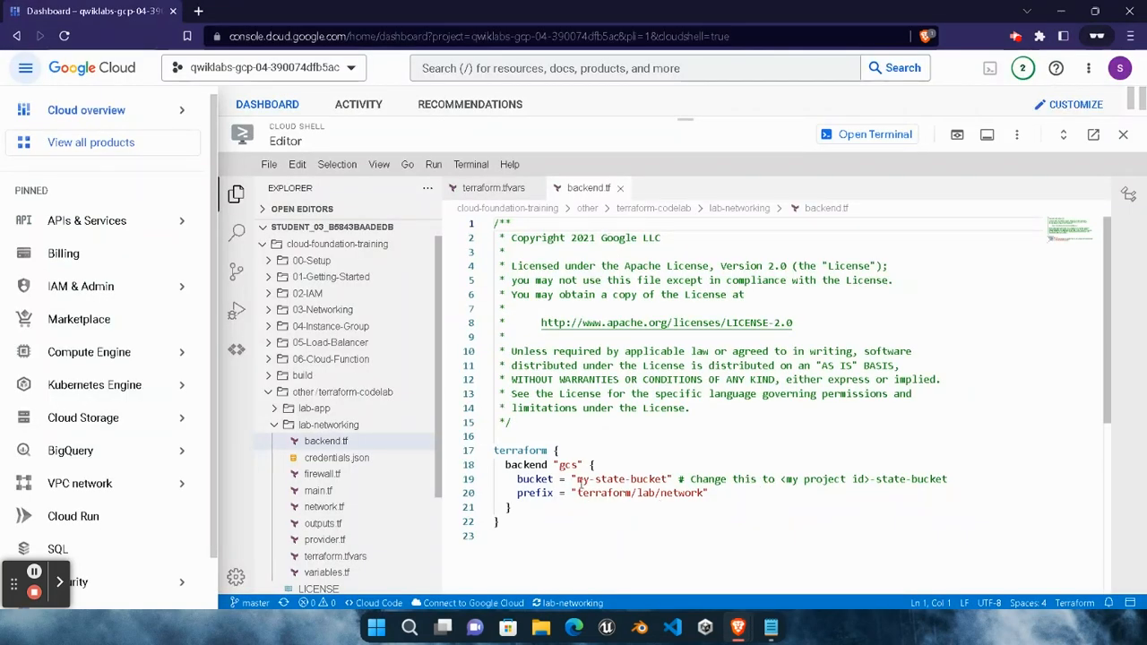
left_click_drag(577, 477, 589, 482)
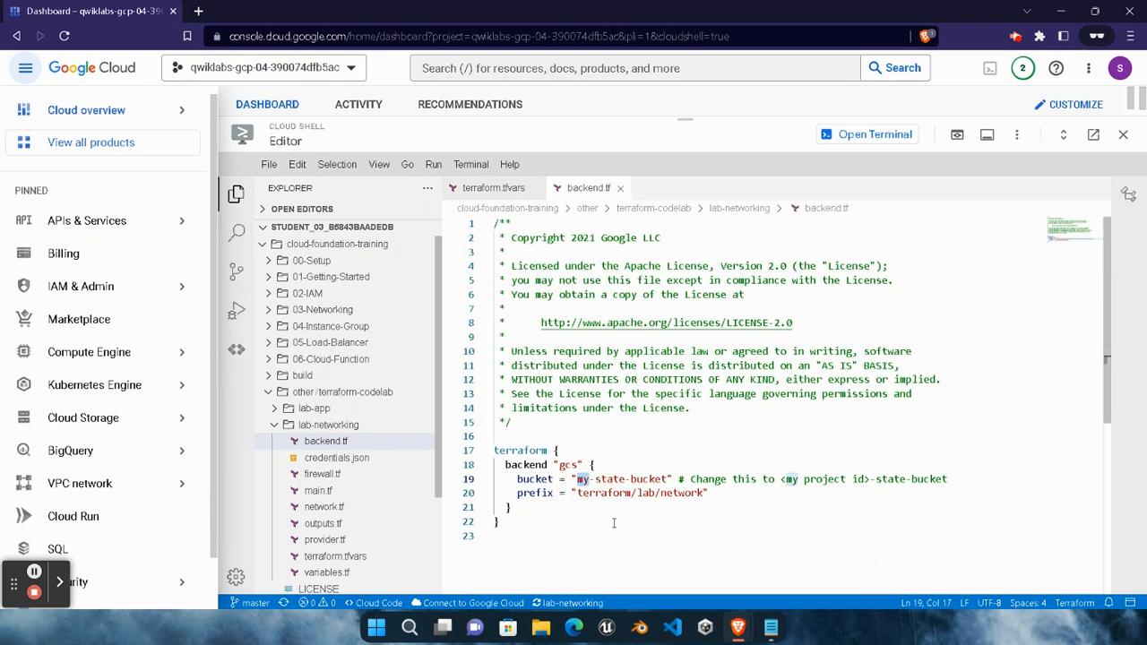
key("ctrl+v")
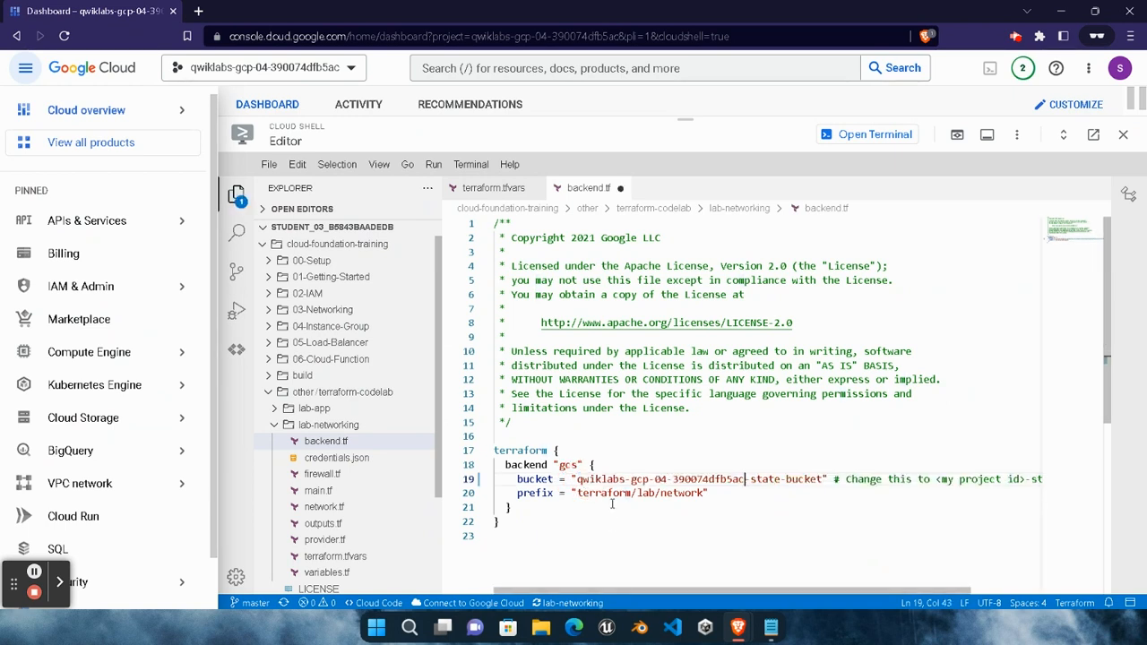
key("ctrl+s")
left_click(687, 522)
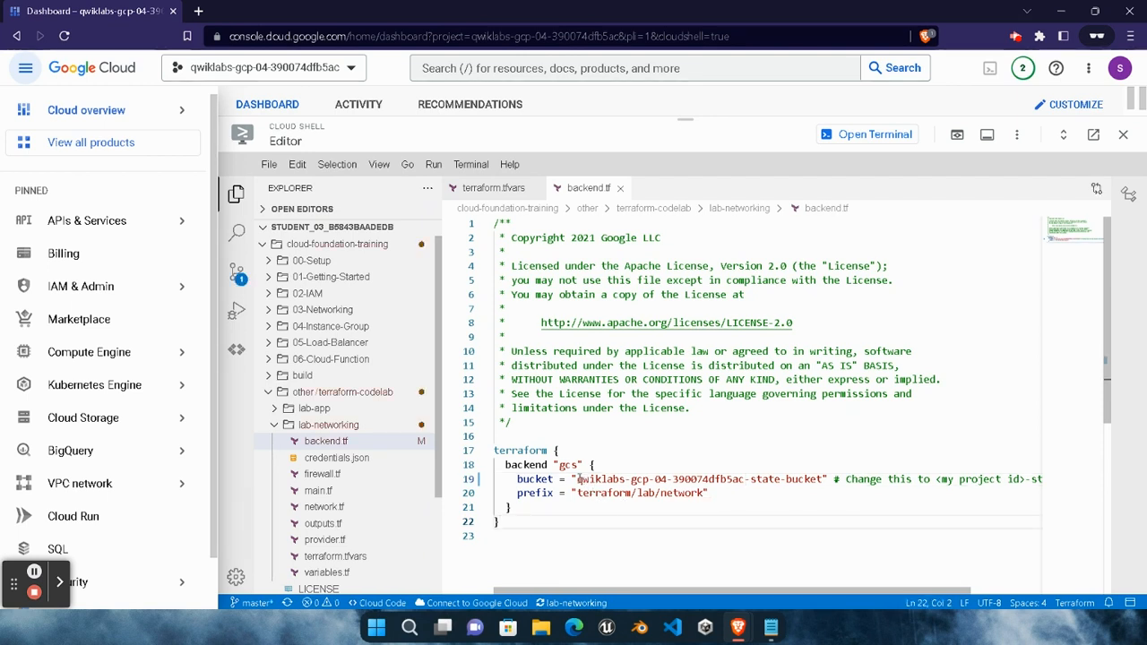
Check the bucket name on line 19 of backend.tf and save the file again
left_click_drag(577, 480, 822, 480)
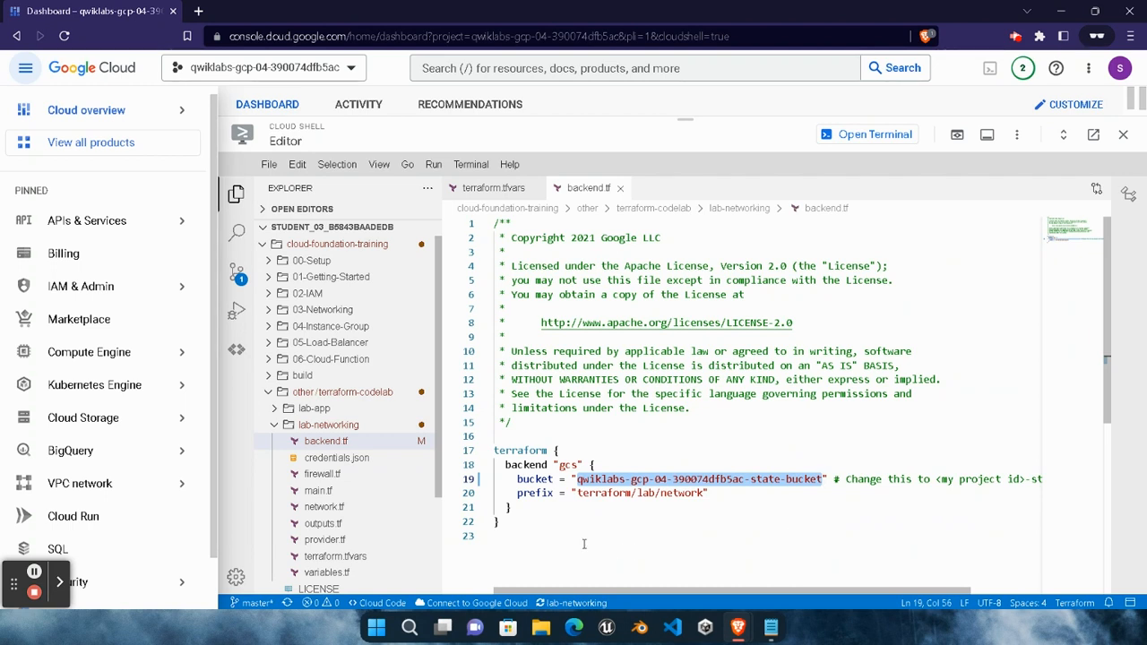
left_click(583, 544)
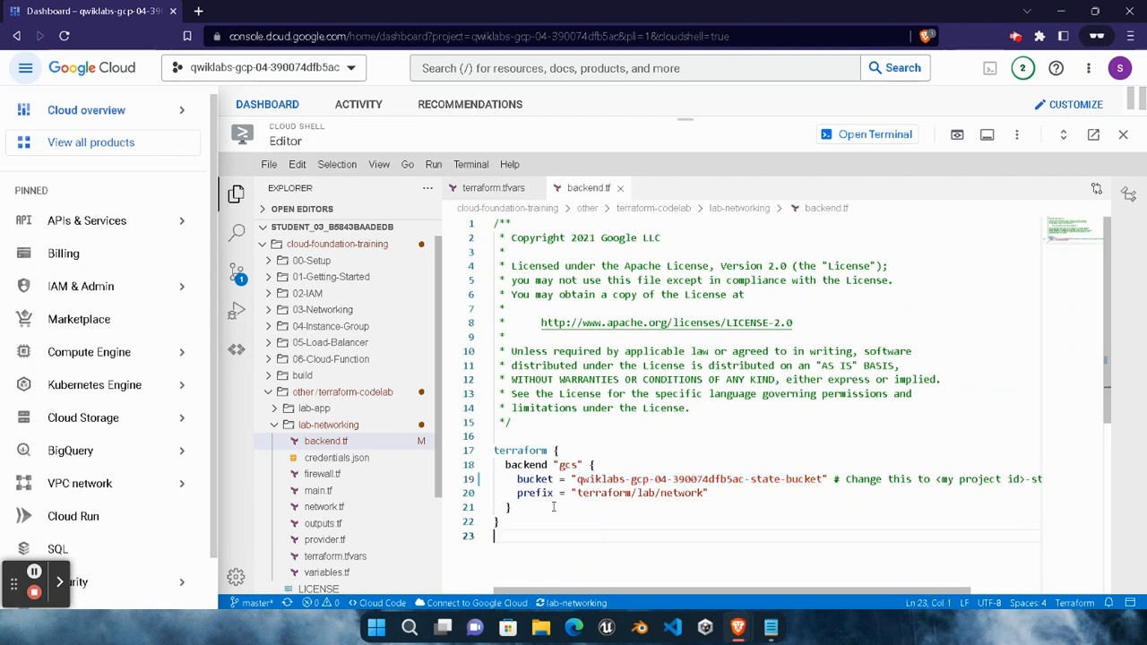
left_click(273, 165)
left_click(359, 348)
left_click_drag(576, 479, 761, 480)
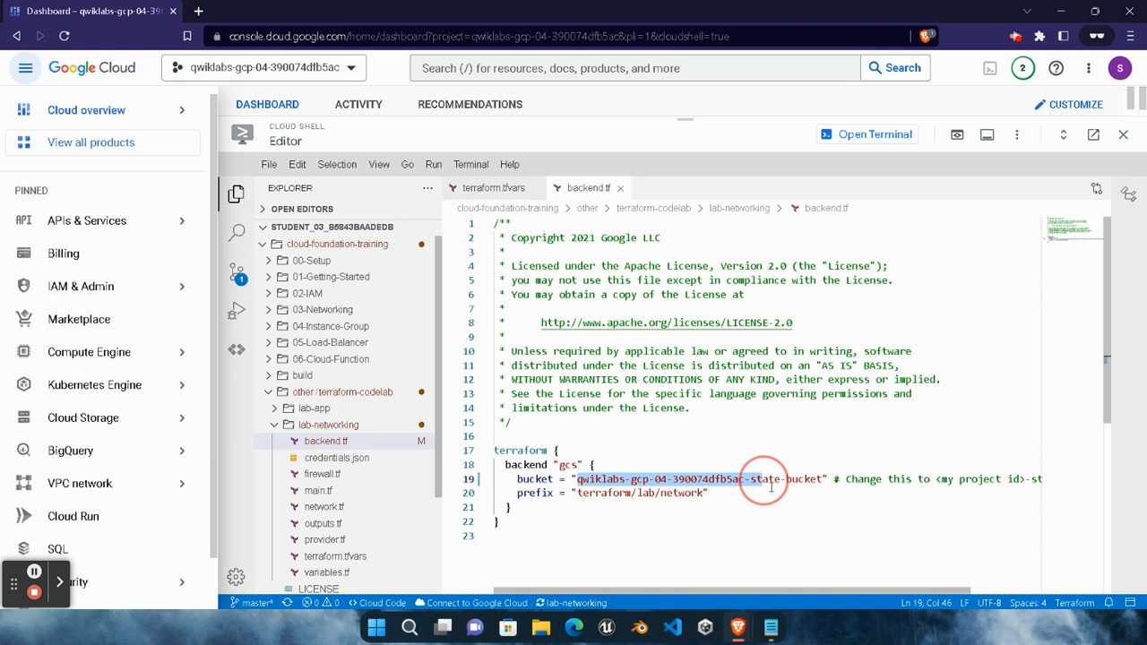
left_click(775, 547)
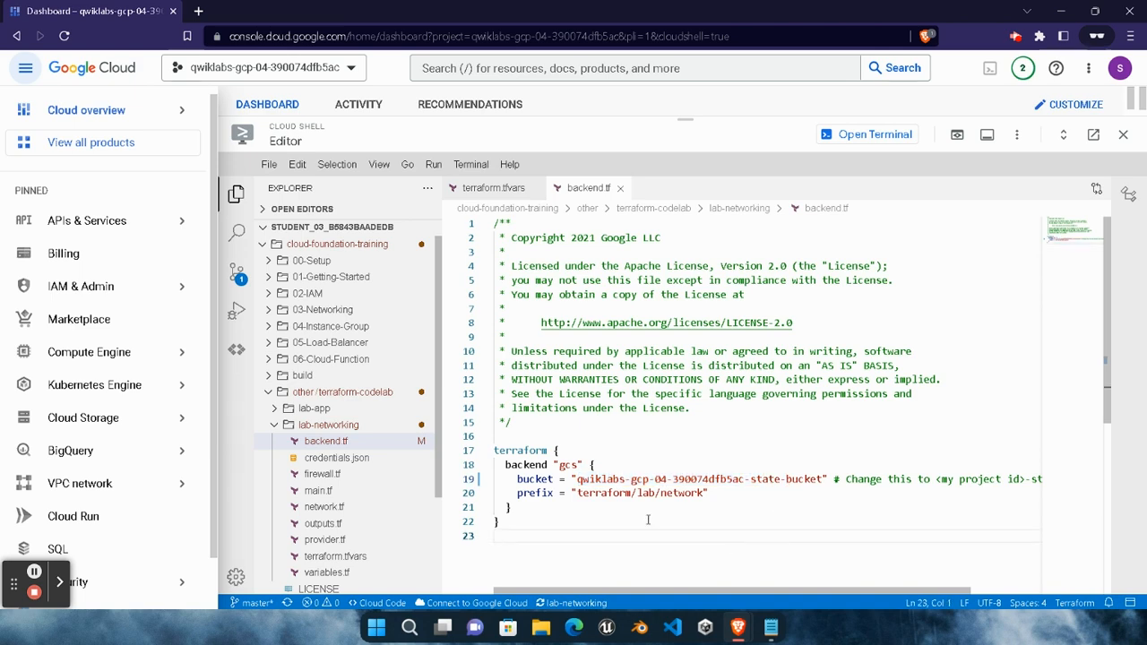
left_click(33, 572)
left_click(33, 572)
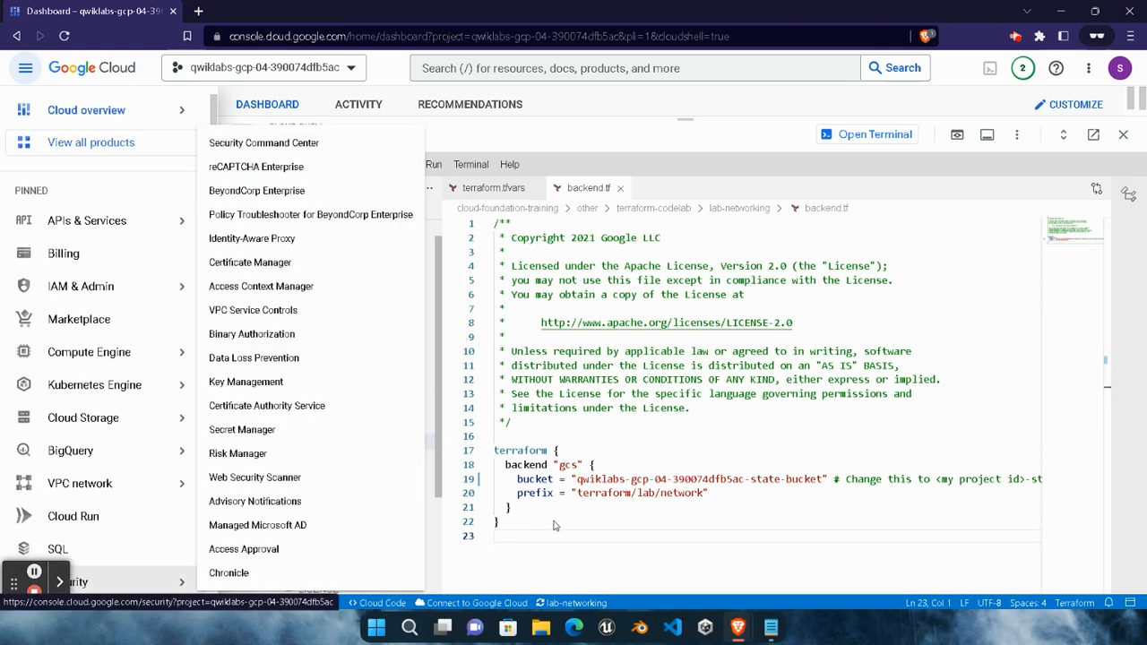
Copy the terraform init command from Task 5 of the lab and run it in the Cloud Shell terminal
mouse_move(747, 632)
left_click(577, 542)
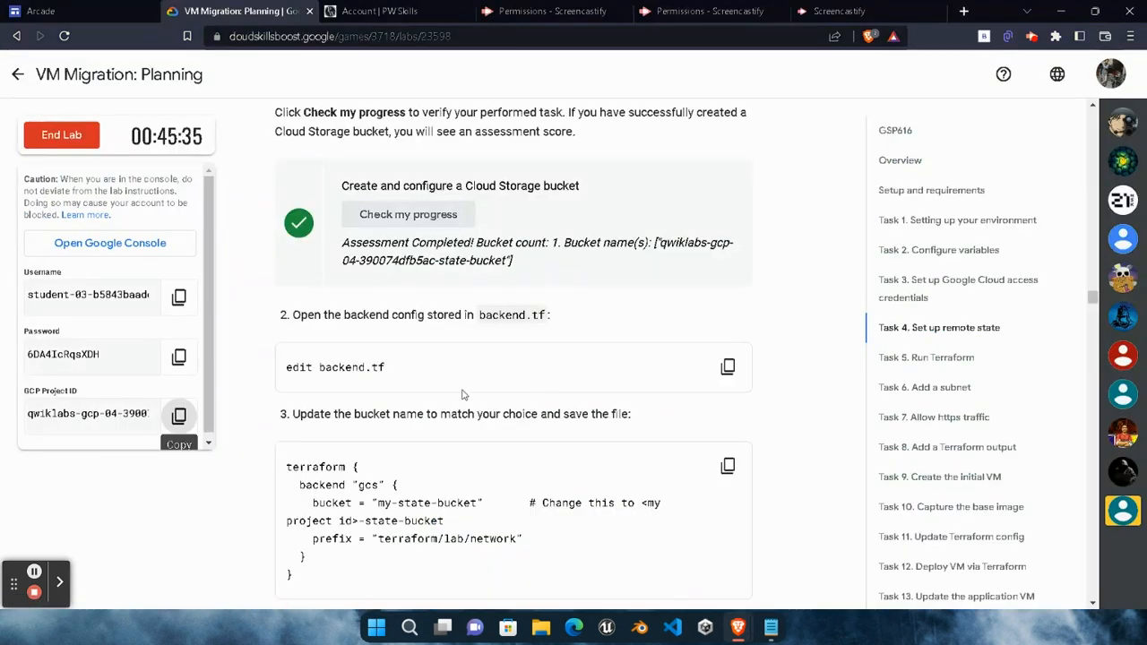
scroll(461, 397, "down", 3)
scroll(458, 408, "down", 3)
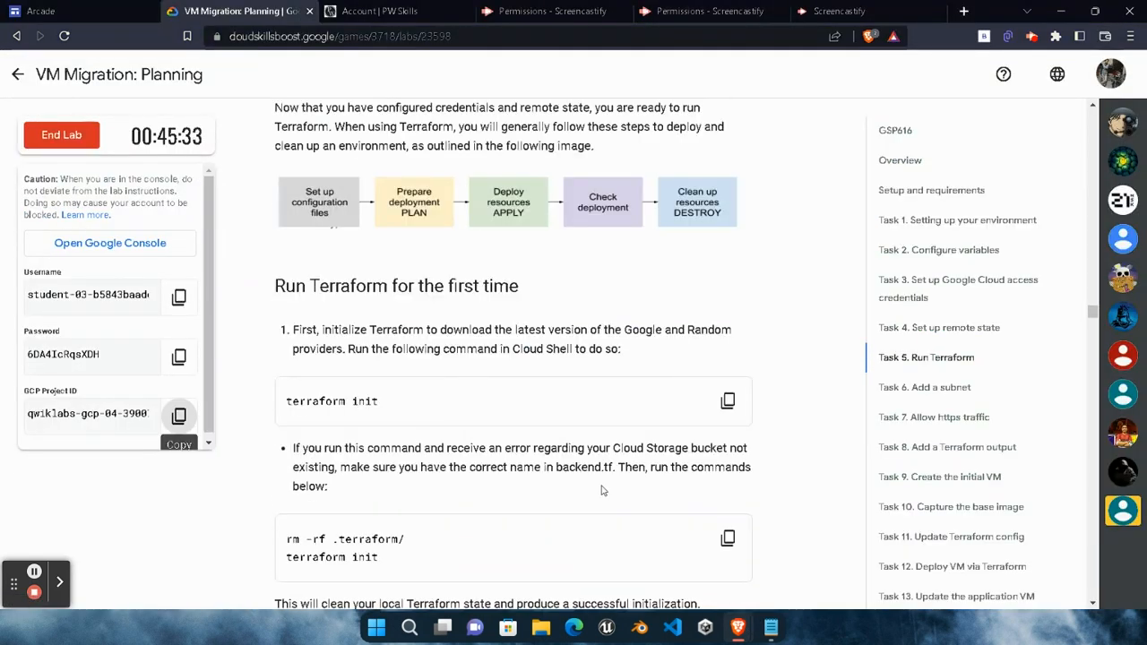
left_click(727, 421)
mouse_move(738, 628)
left_click(901, 475)
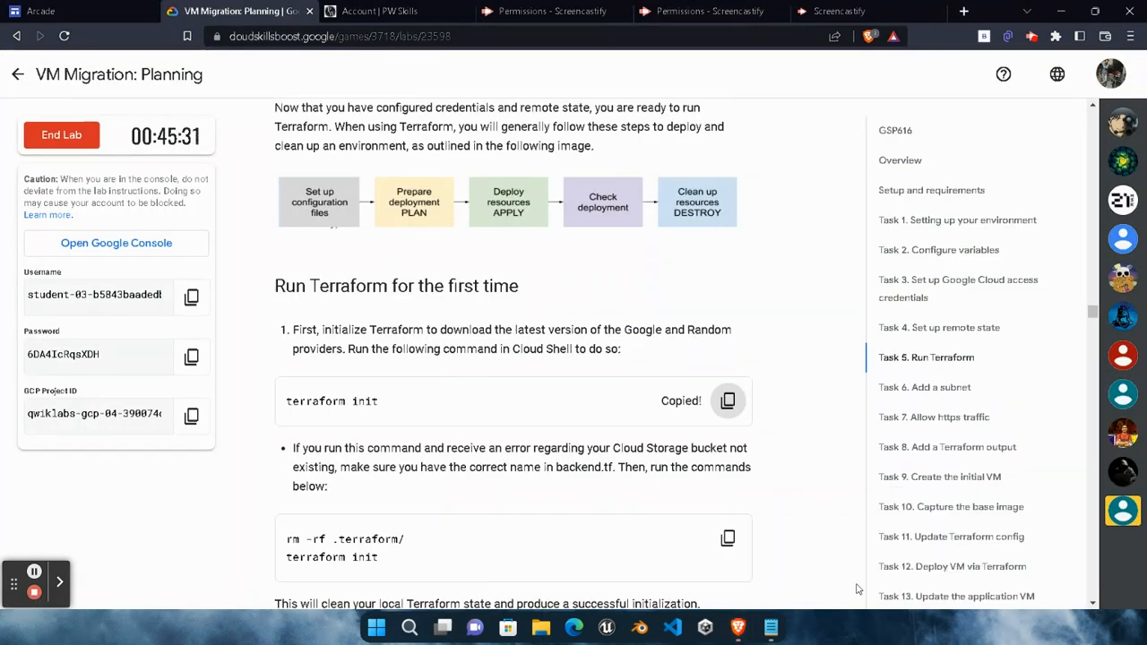
left_click(860, 134)
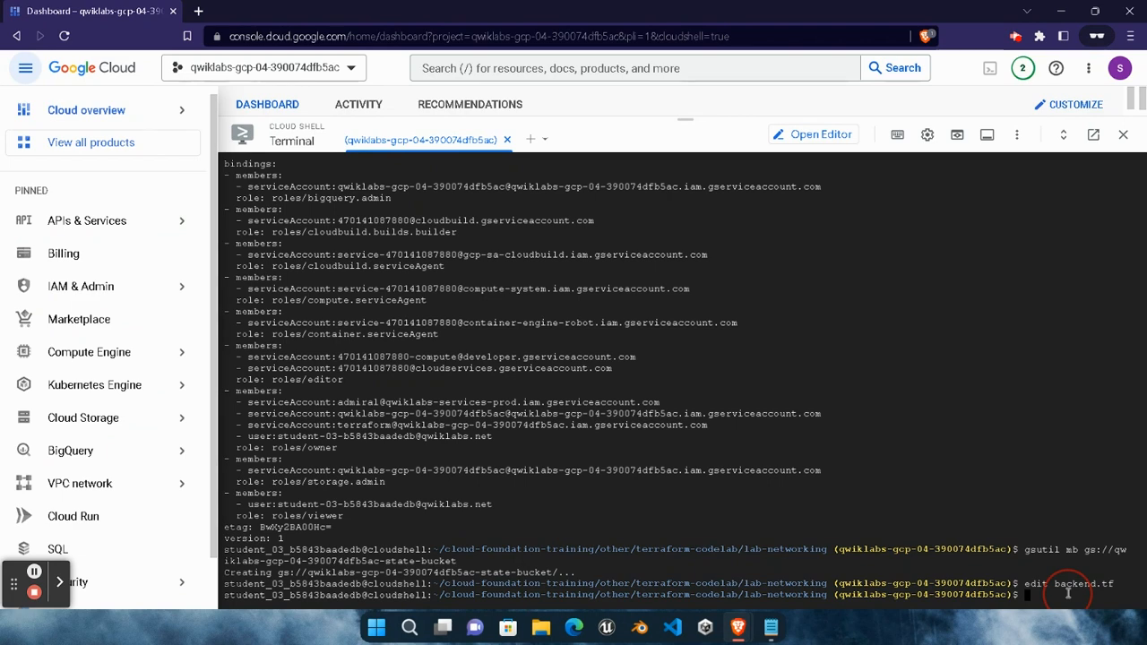
key("ctrl+v")
key("Return")
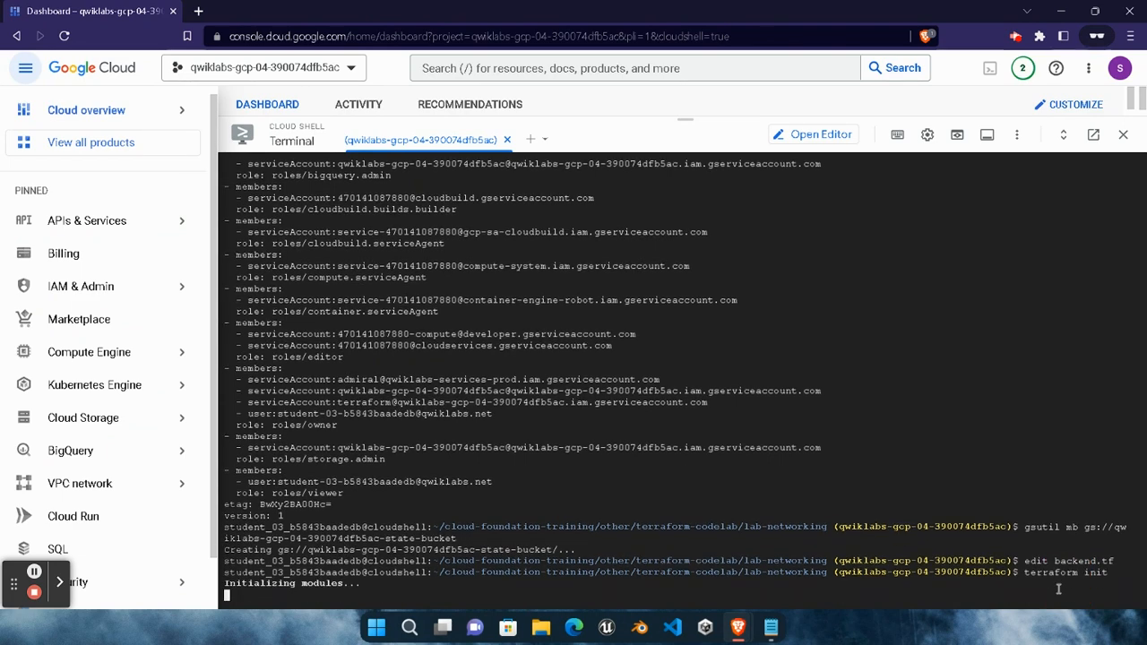
Copy the cleanup commands from the lab and run rm -rf .terraform/ followed by terraform init in Cloud Shell
mouse_move(738, 628)
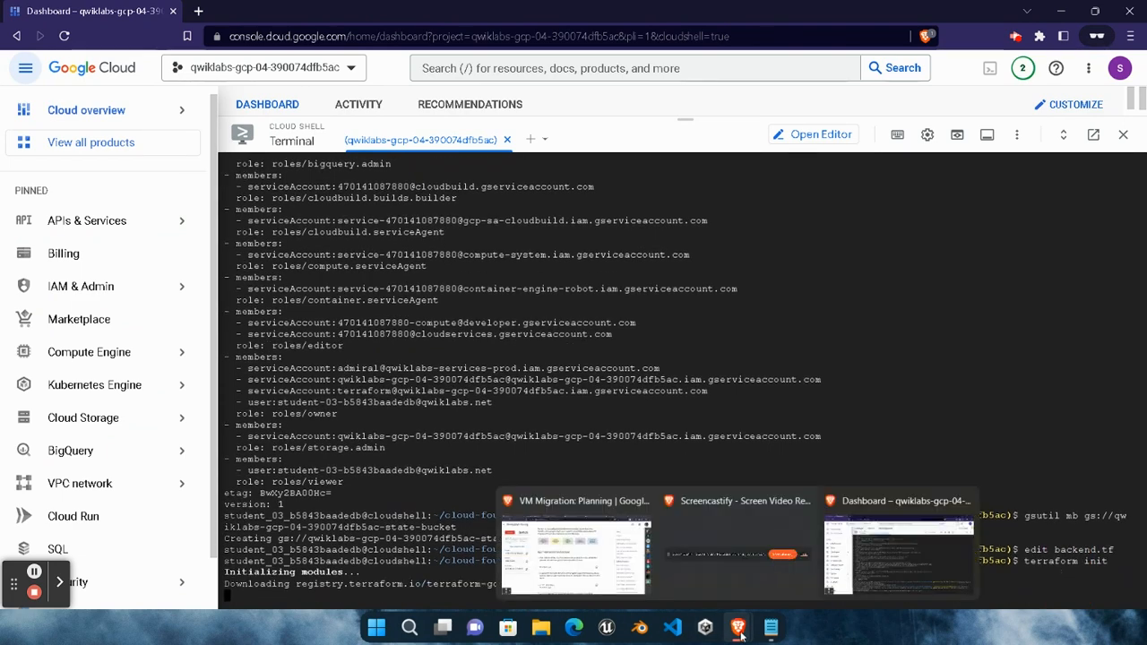
left_click(605, 574)
scroll(727, 403, "down", 1)
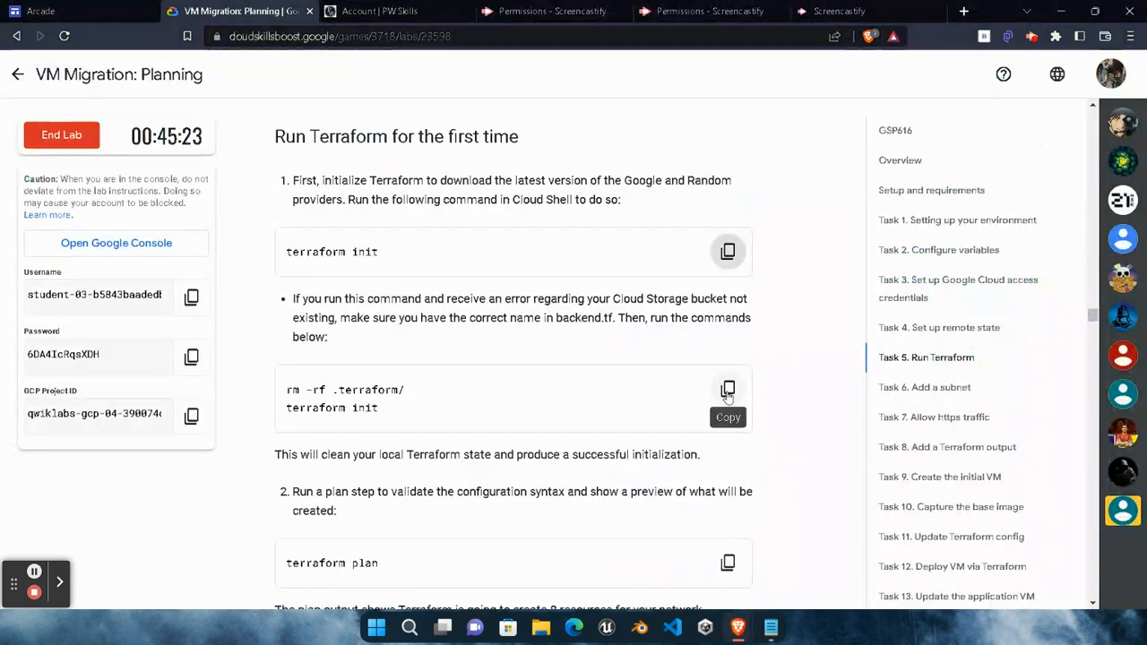
left_click(728, 390)
mouse_move(740, 627)
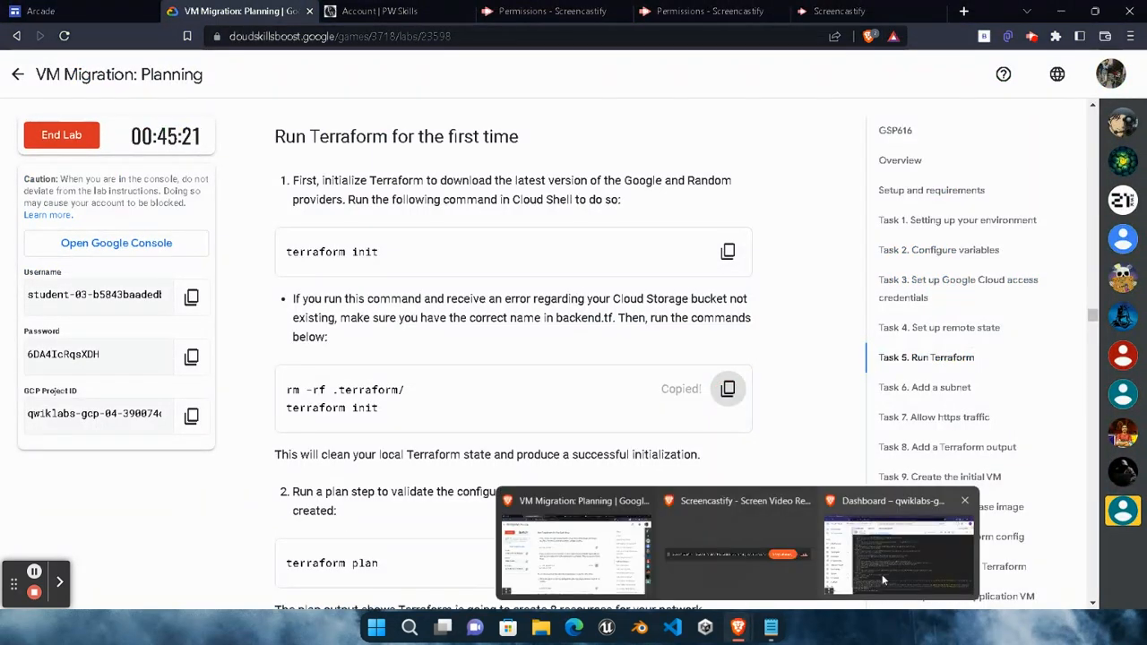
left_click(845, 598)
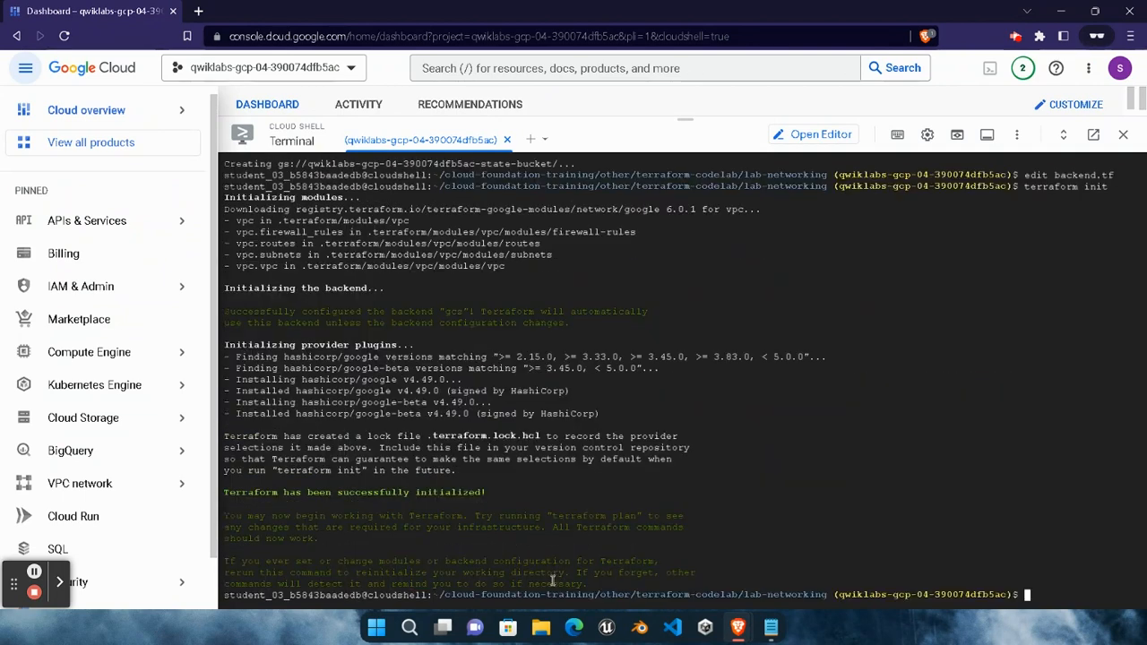
key("ctrl+v")
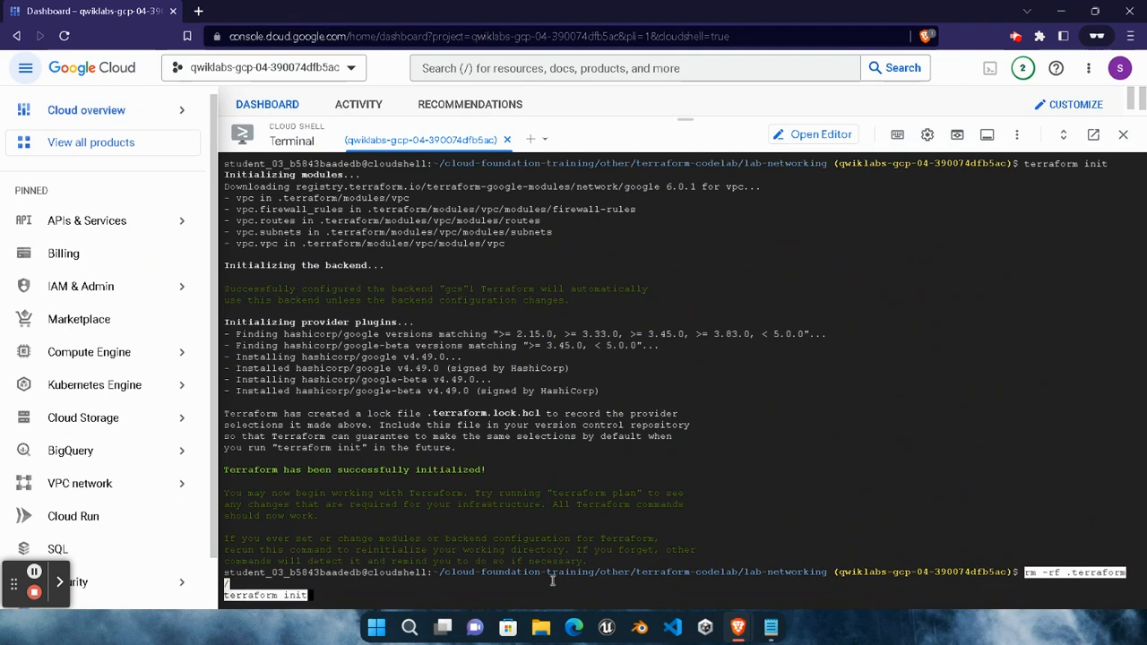
key("Return")
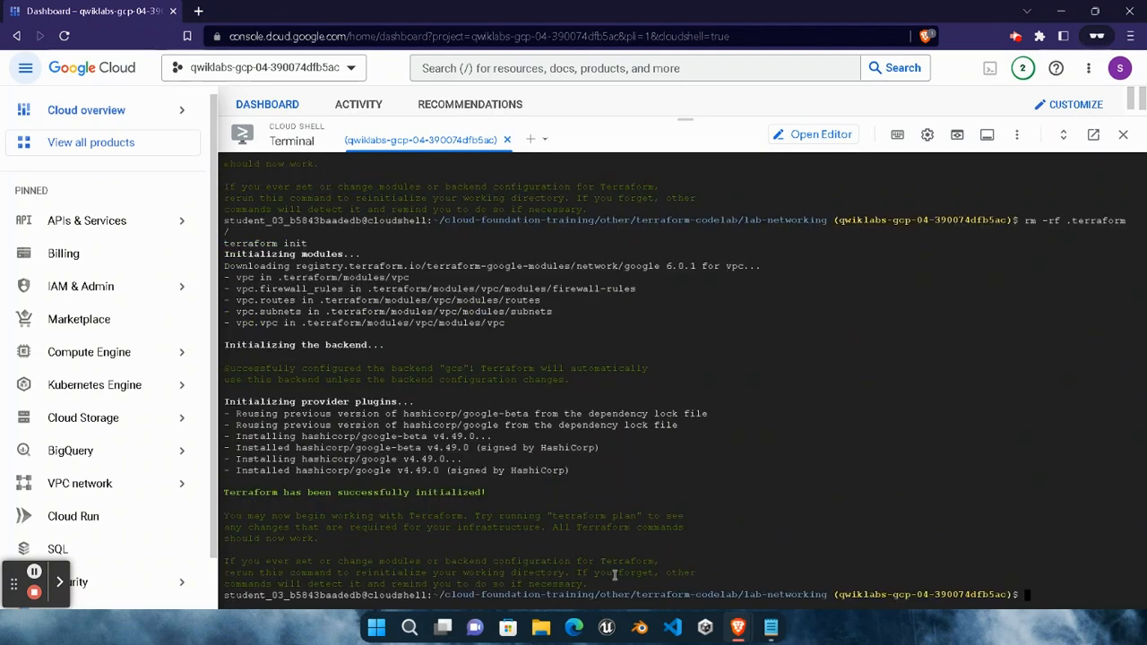
Copy the terraform plan command from the lab and run it in Cloud Shell to preview the network resources
mouse_move(737, 627)
left_click(579, 538)
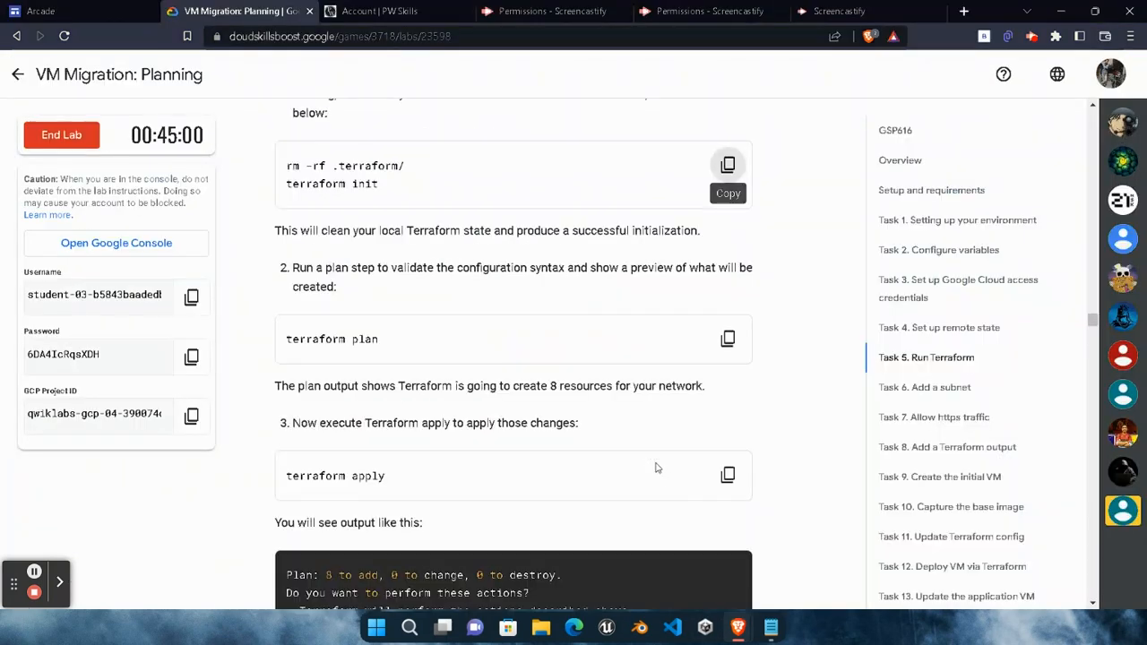
left_click(727, 340)
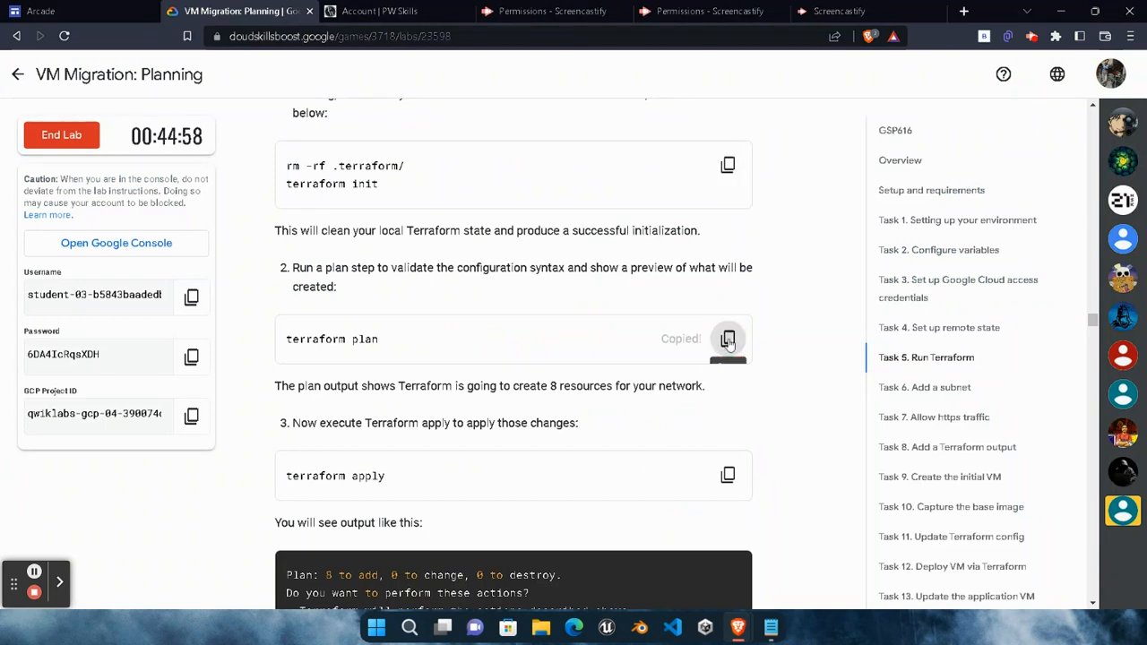
left_click_drag(286, 340, 353, 343)
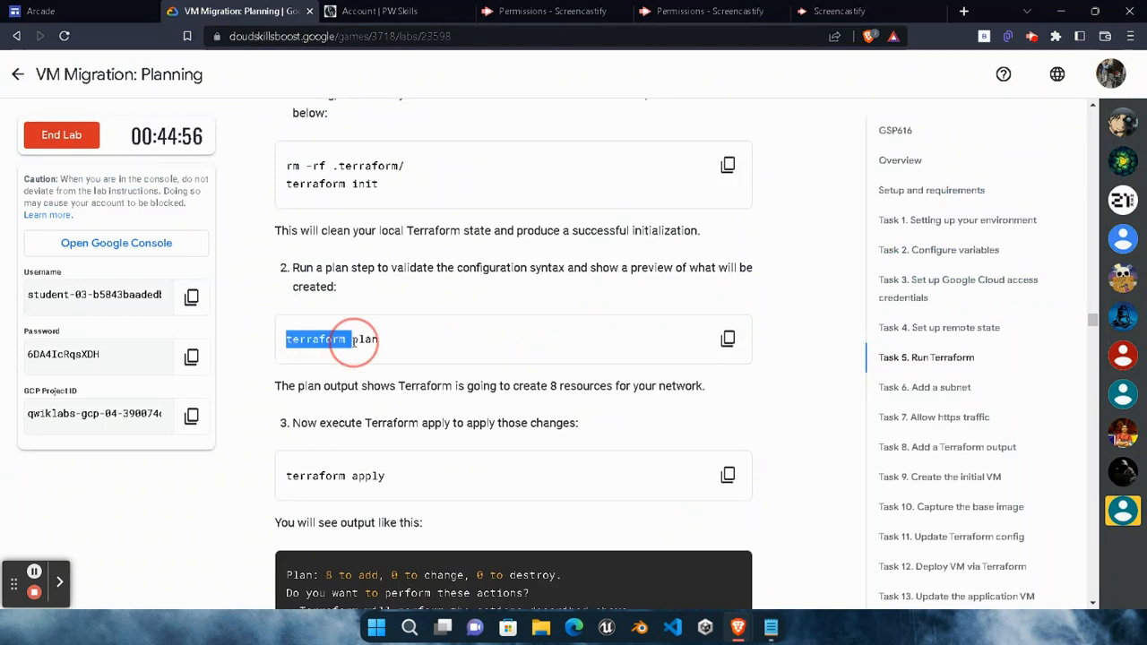
left_click(492, 412)
mouse_move(737, 627)
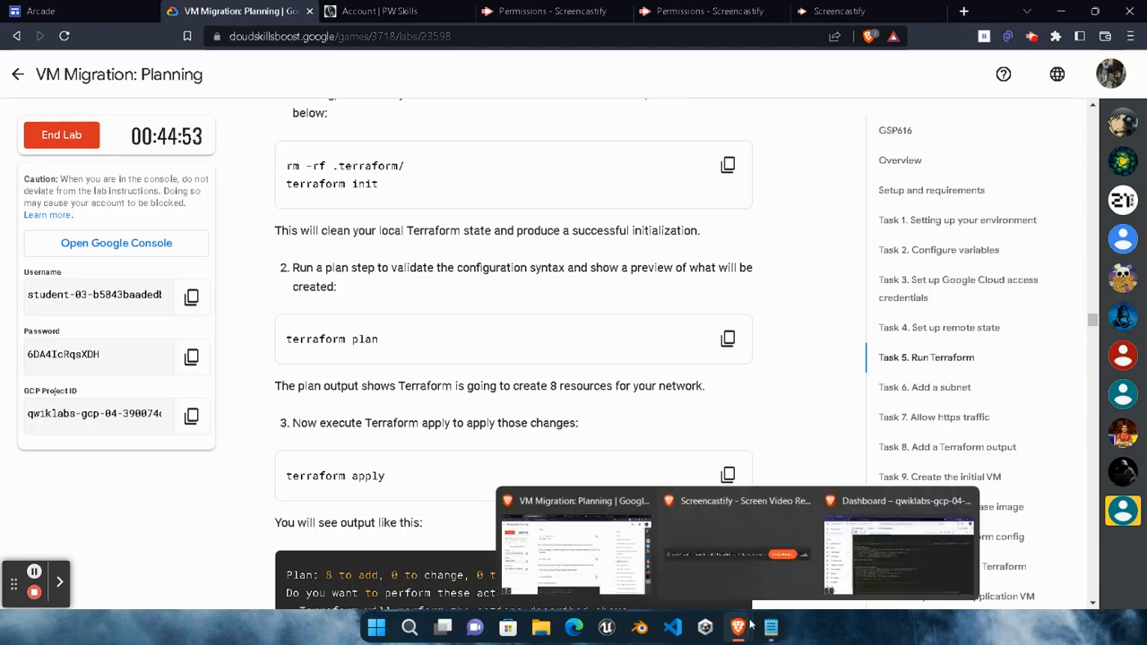
left_click(880, 559)
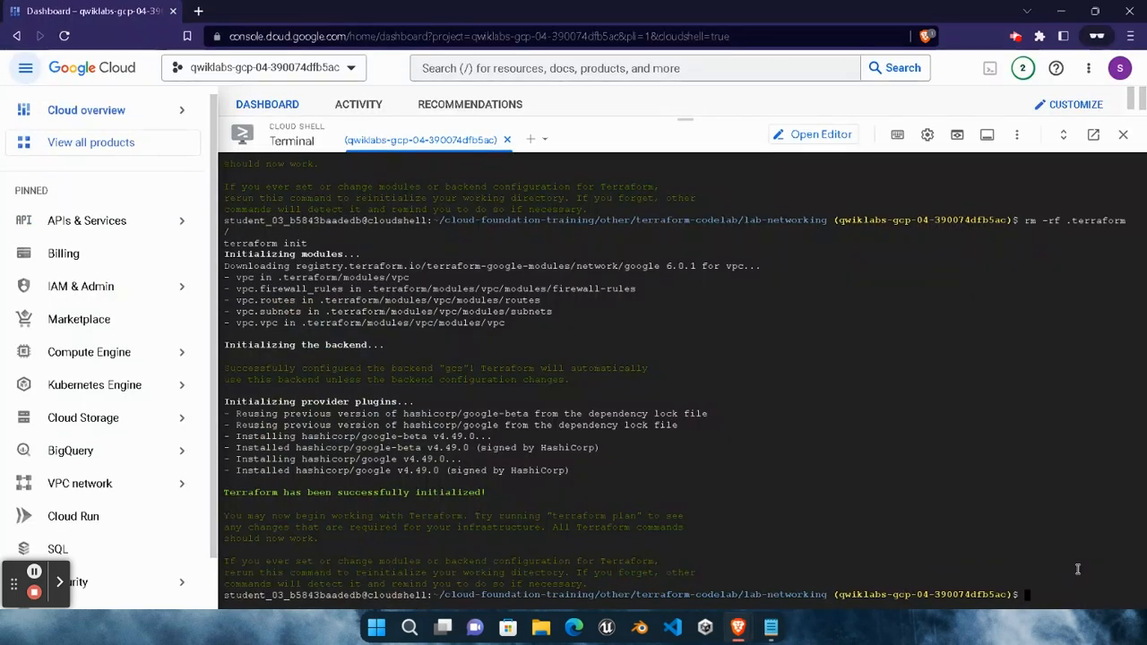
key("ctrl+v")
key("Return")
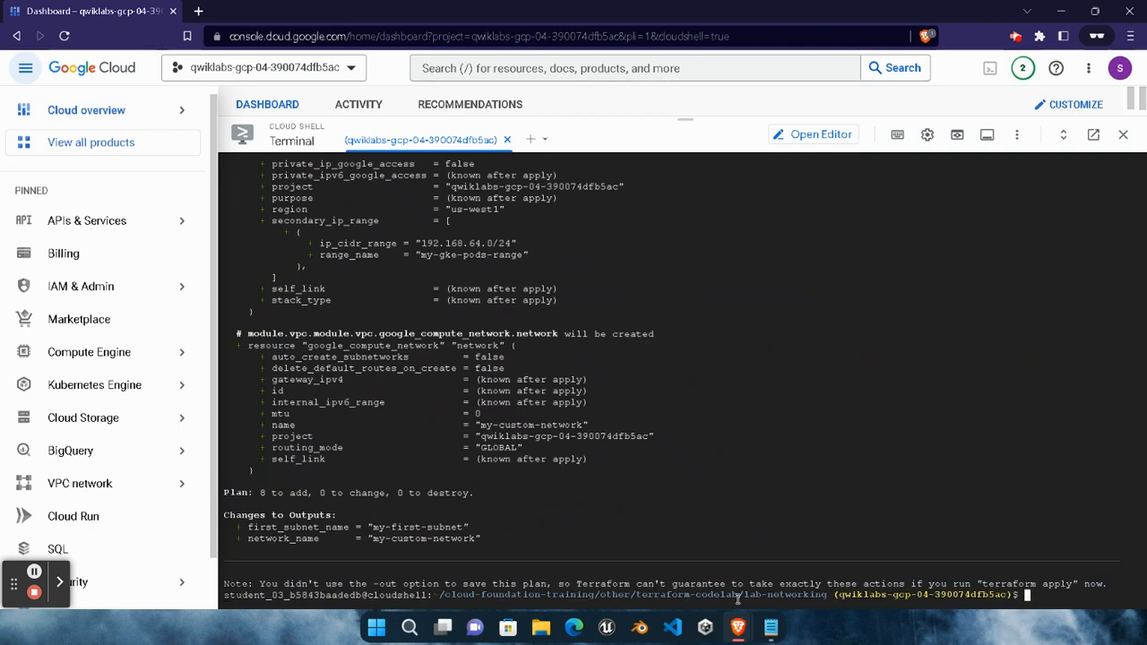
Copy the terraform apply command from the lab, run it in Cloud Shell, and approve the actions with yes
mouse_move(737, 628)
left_click(576, 538)
scroll(626, 470, "down", 1)
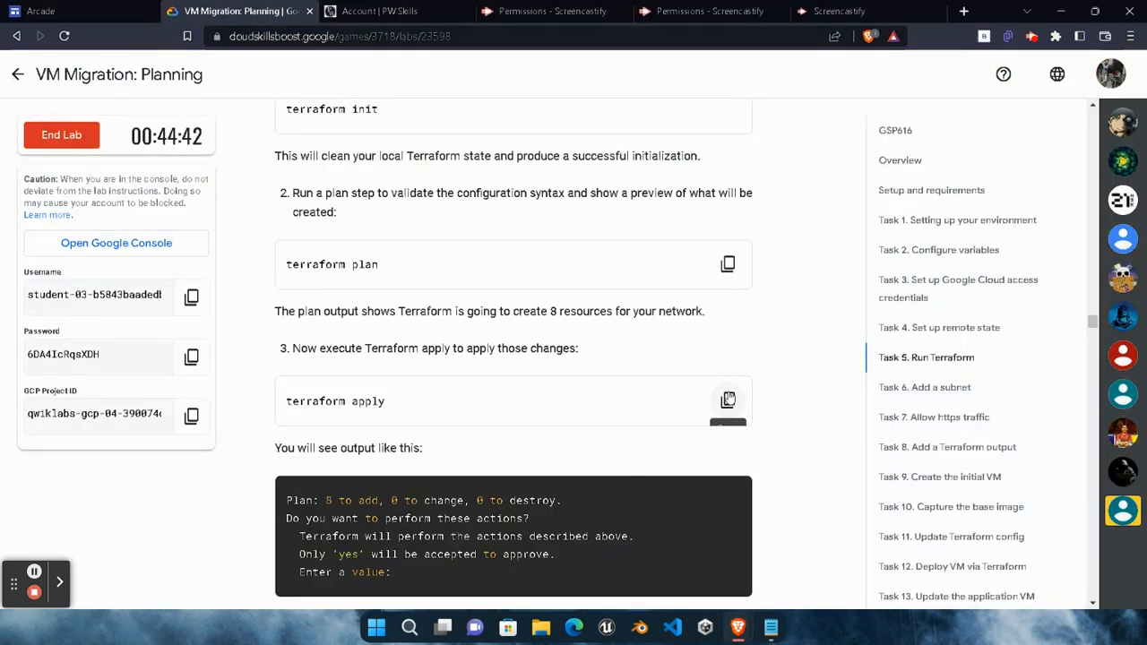
left_click(728, 400)
left_click(939, 542)
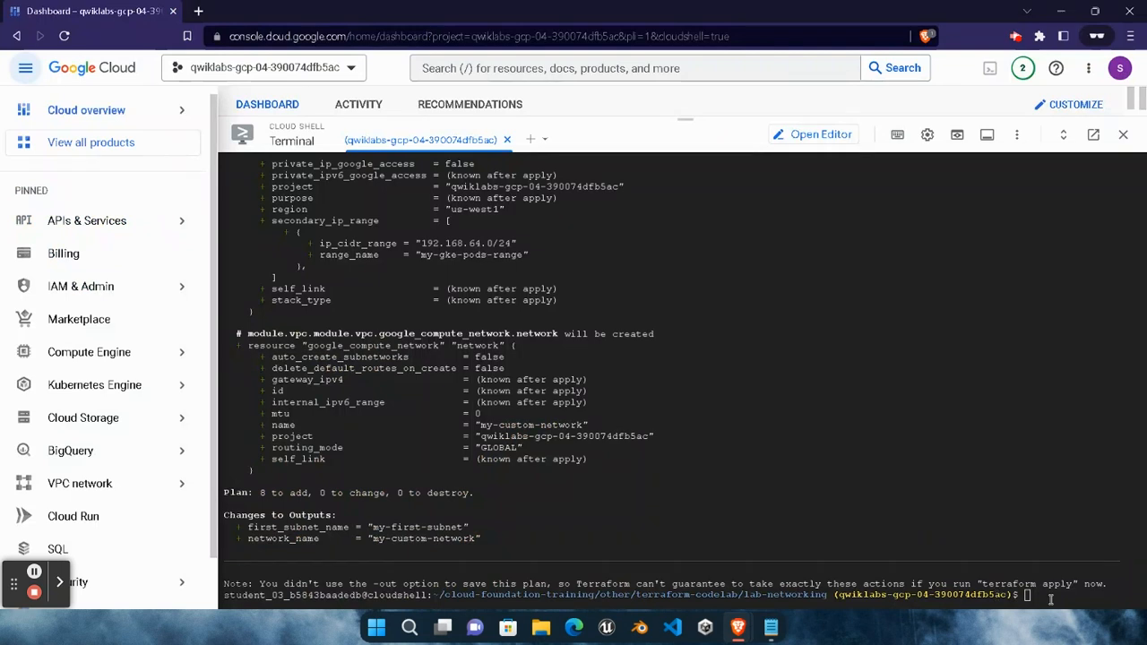
key("ctrl+v")
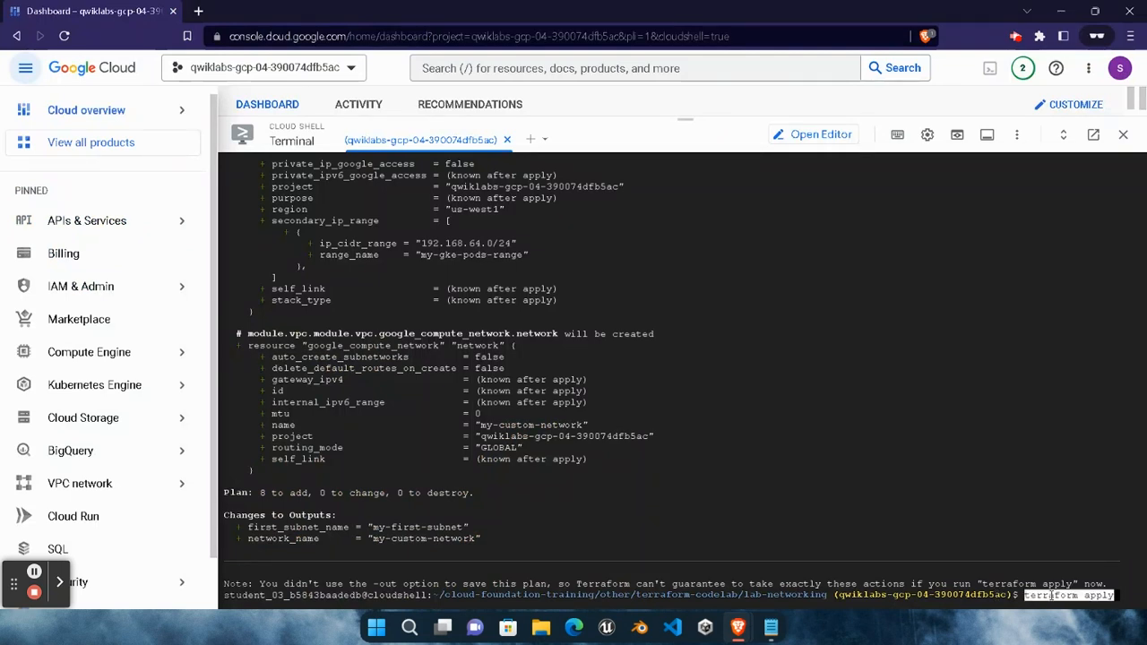
key("Return")
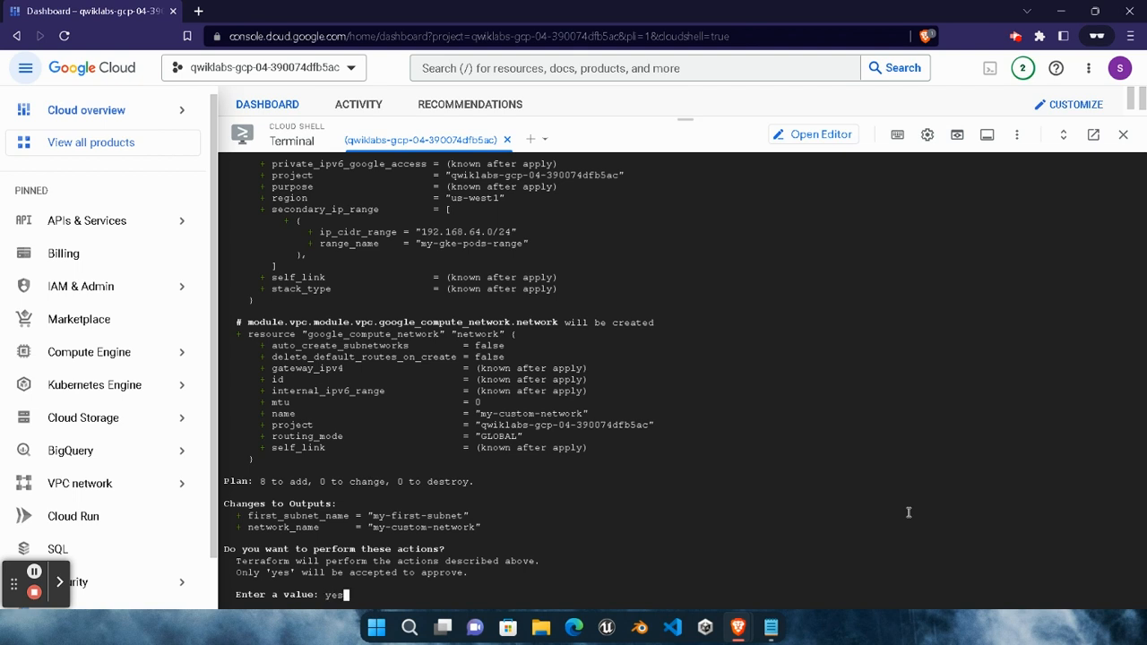
key("Return")
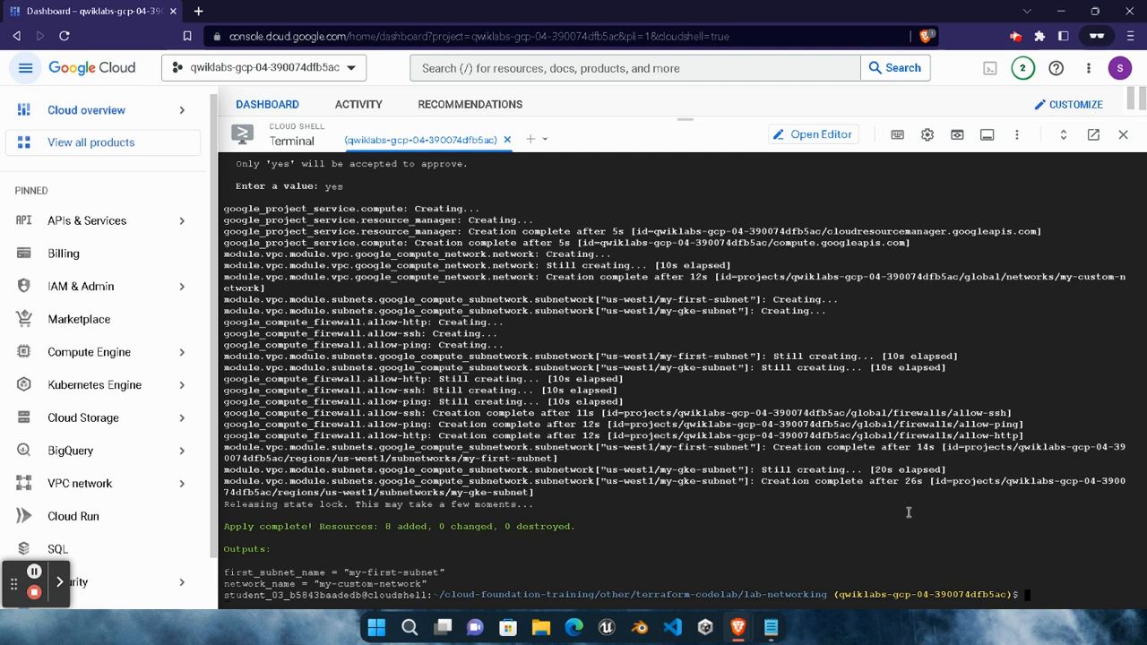
Return to the lab page and check the progress of the "Run Terraform for the first time" task
mouse_move(739, 627)
left_click(579, 543)
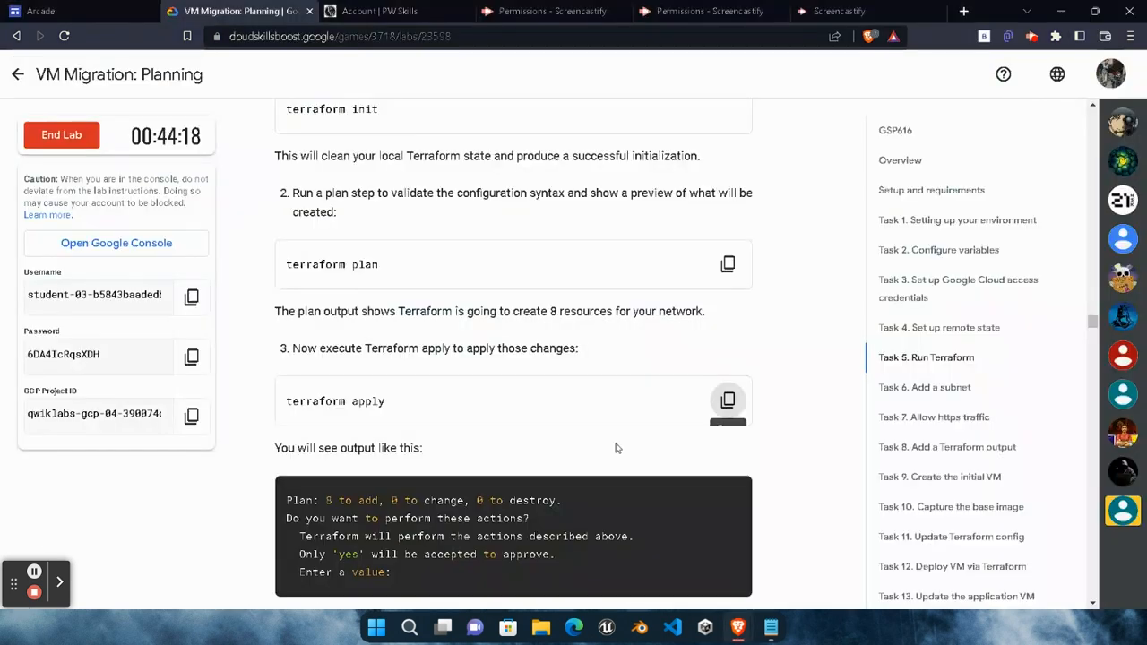
scroll(617, 443, "down", 3)
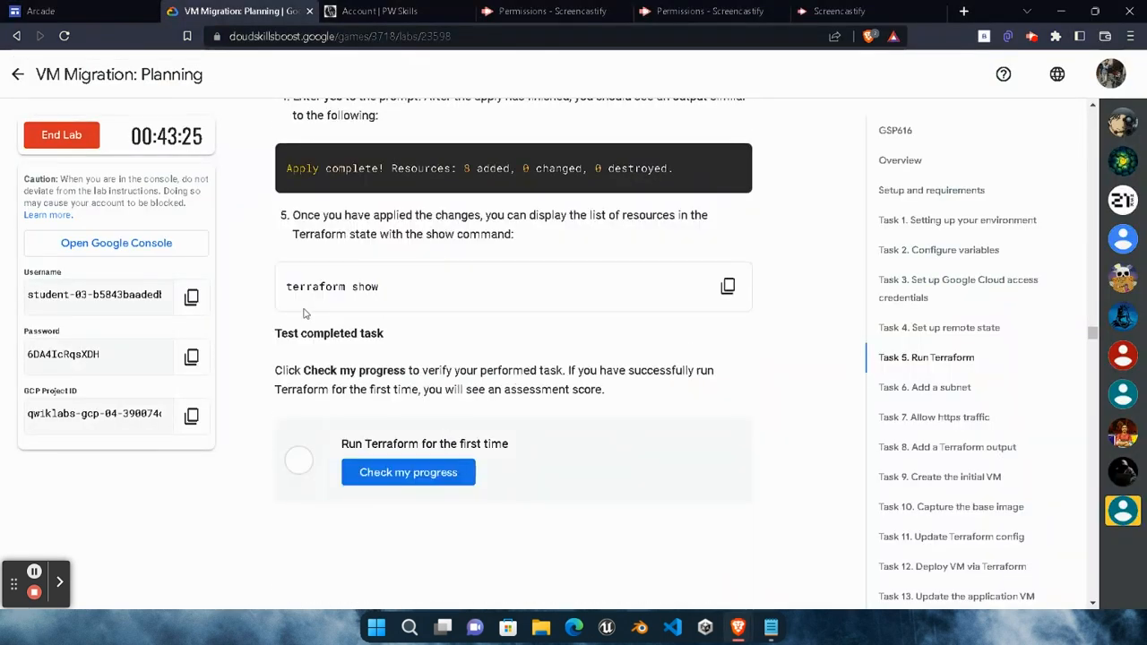
left_click_drag(286, 287, 397, 289)
left_click(424, 382)
scroll(425, 384, "down", 2)
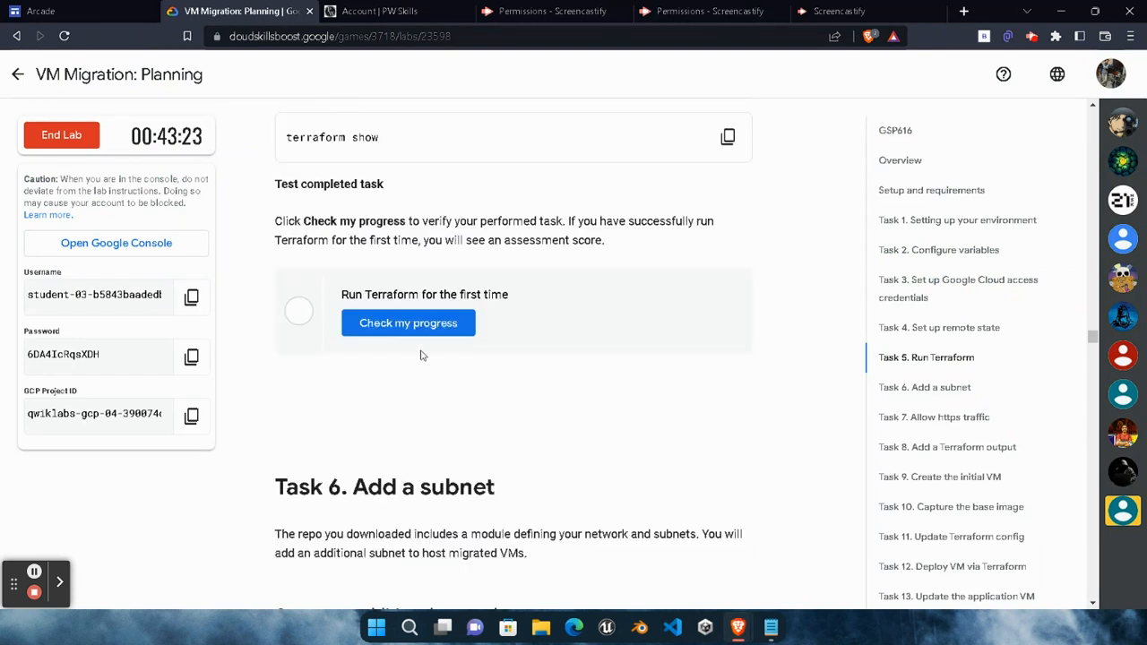
left_click(427, 324)
left_click(297, 139)
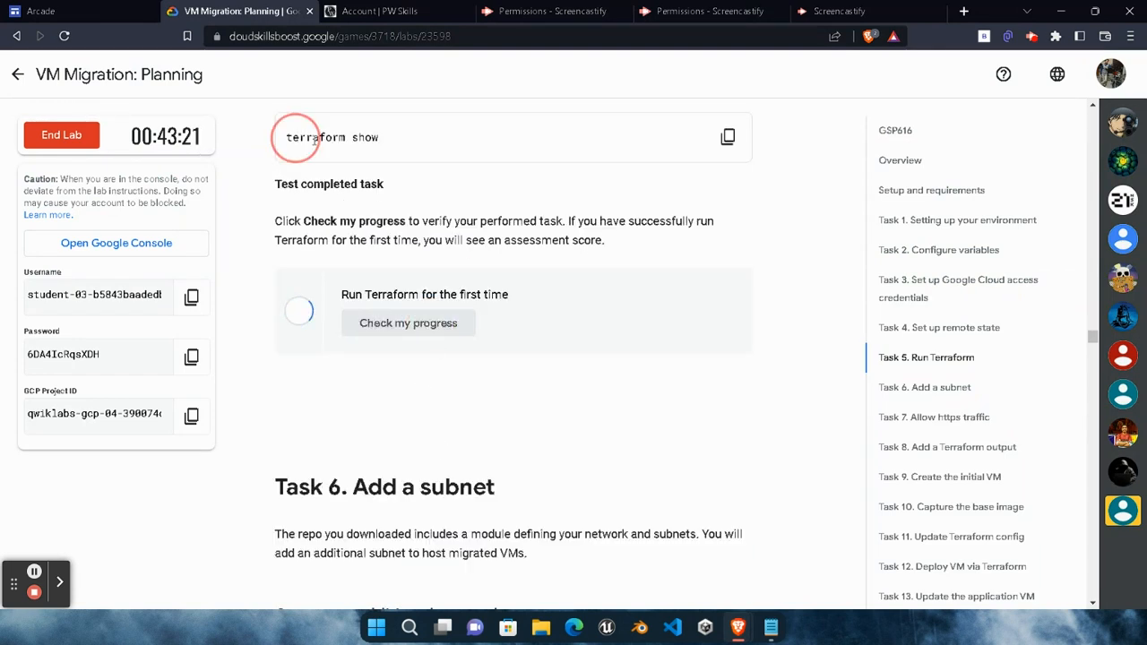
left_click_drag(296, 138, 389, 141)
left_click(539, 279)
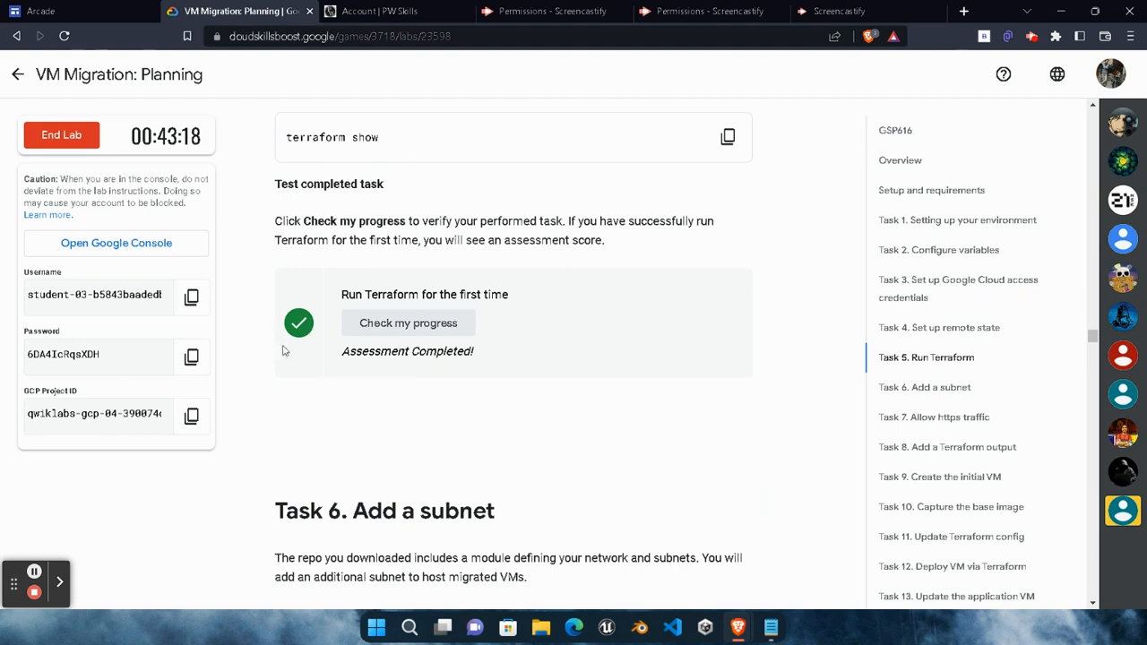
Copy the edit network.tf command from Task 6 of the lab and run it in the Cloud Shell terminal
scroll(337, 502, "down", 3)
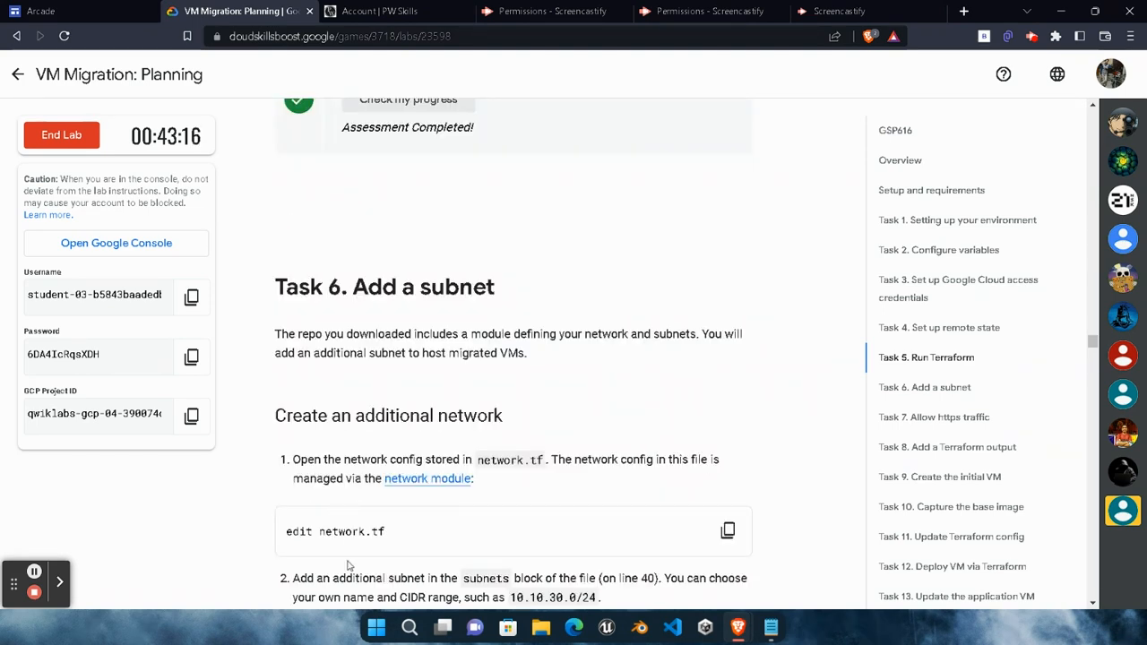
scroll(499, 427, "up", 3)
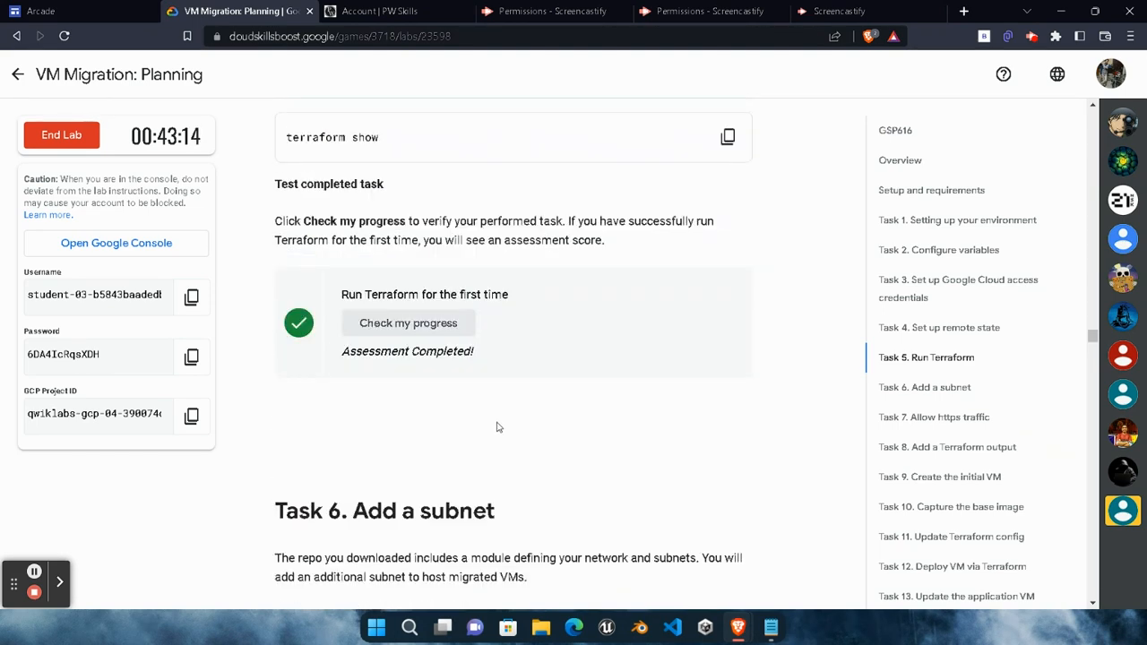
scroll(499, 427, "down", 3)
left_click(728, 530)
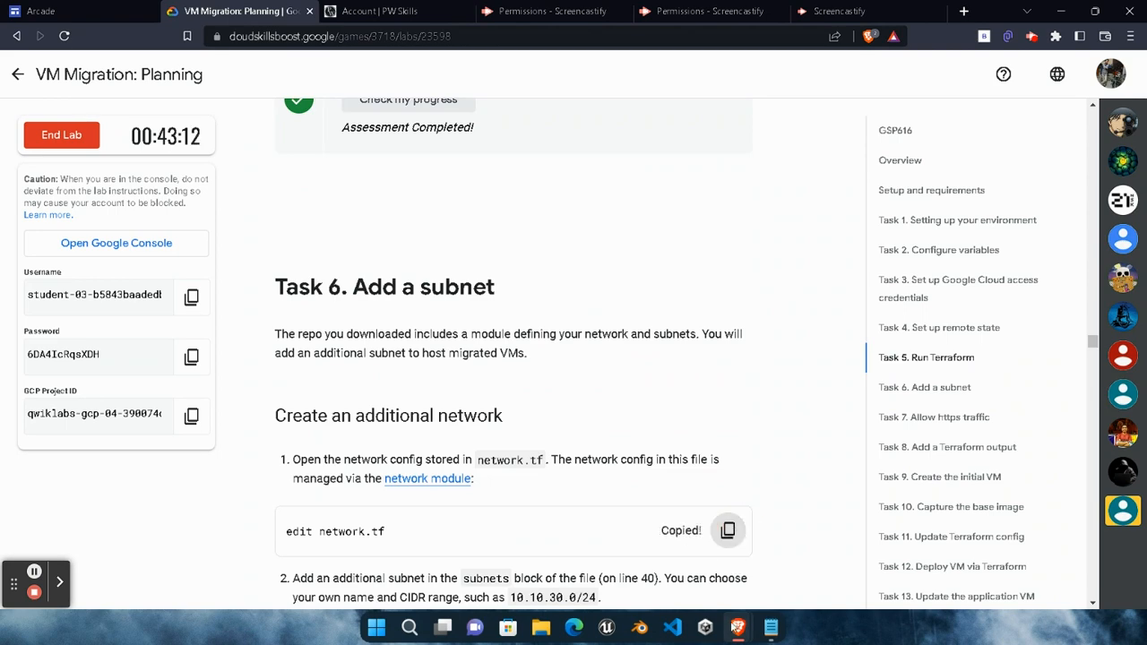
mouse_move(737, 627)
left_click(1080, 542)
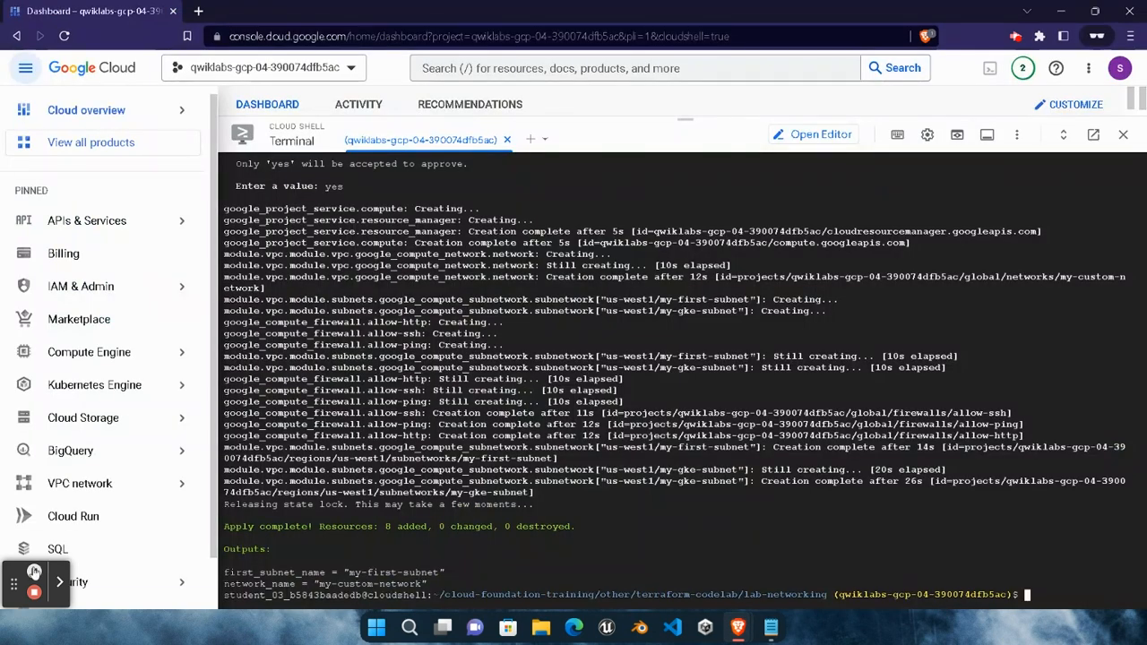
mouse_move(743, 623)
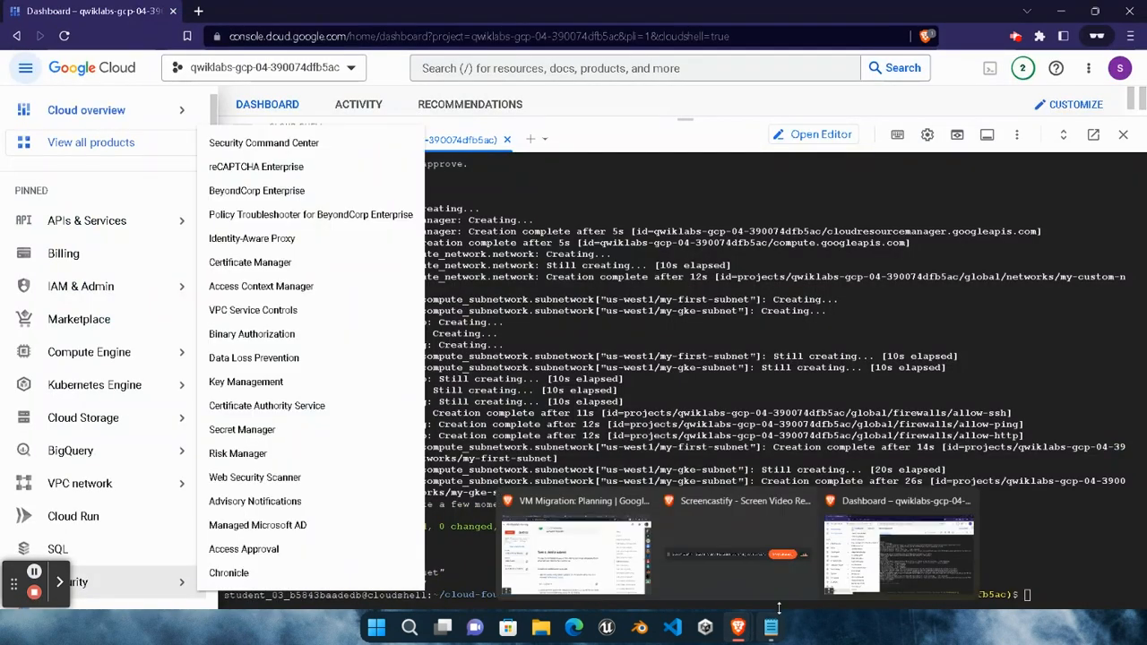
left_click(1073, 588)
right_click(1049, 593)
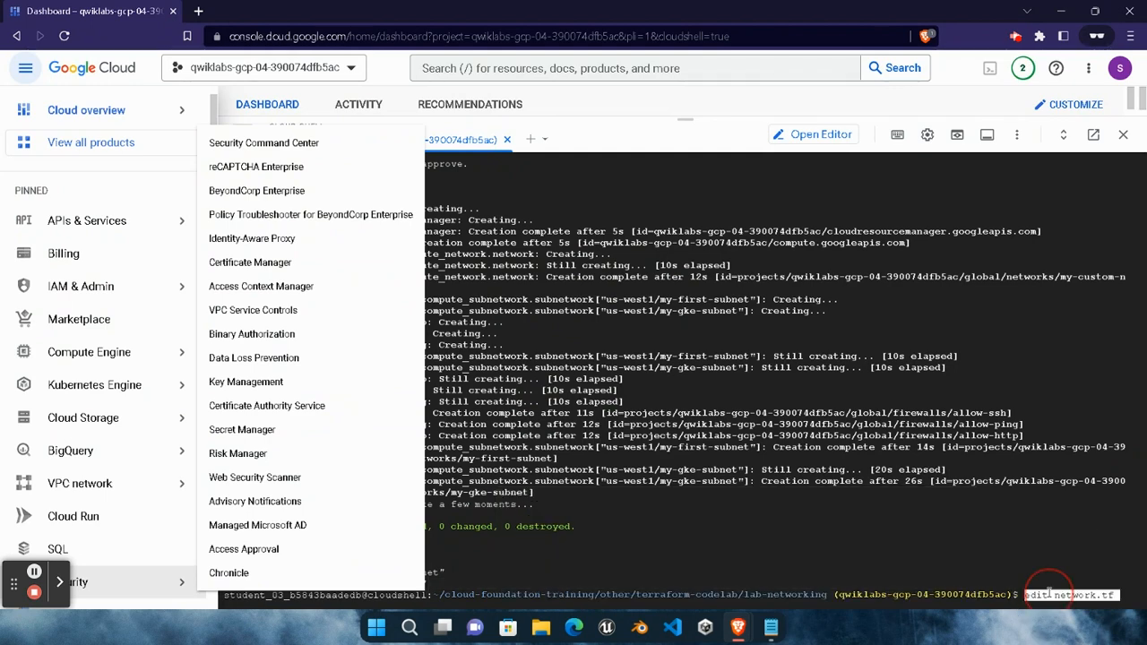
key("Return")
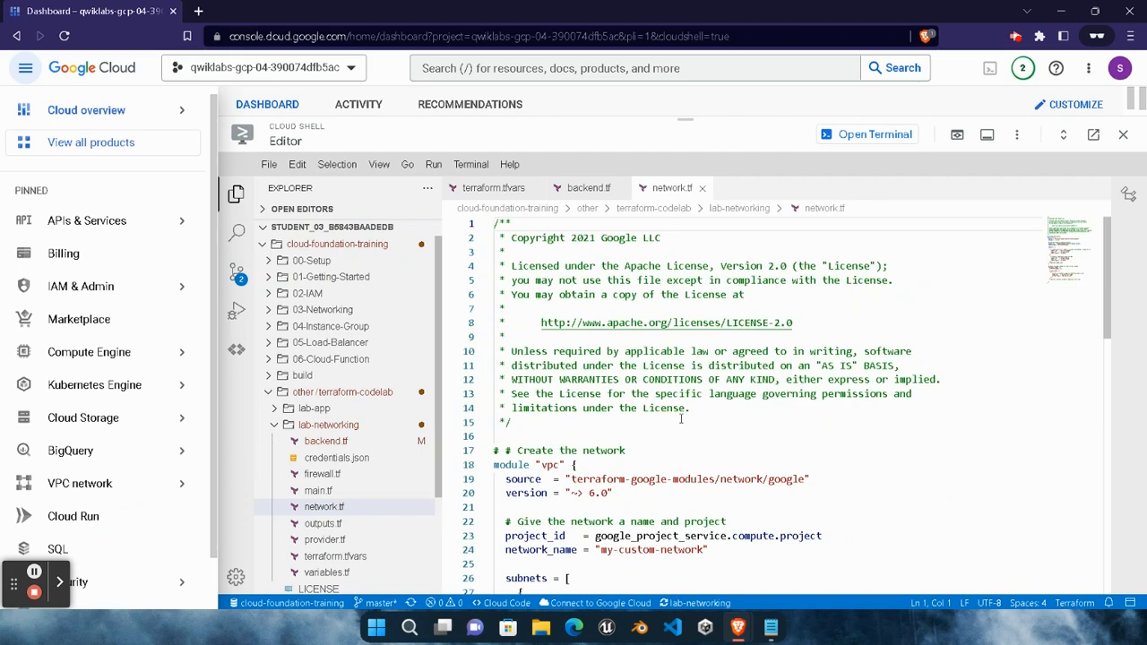
Copy the my-third-subnet block (10.10.30.0/24, us-west1) from the lab and paste it below "# Add your subnet here" in network.tf
scroll(625, 425, "down", 2)
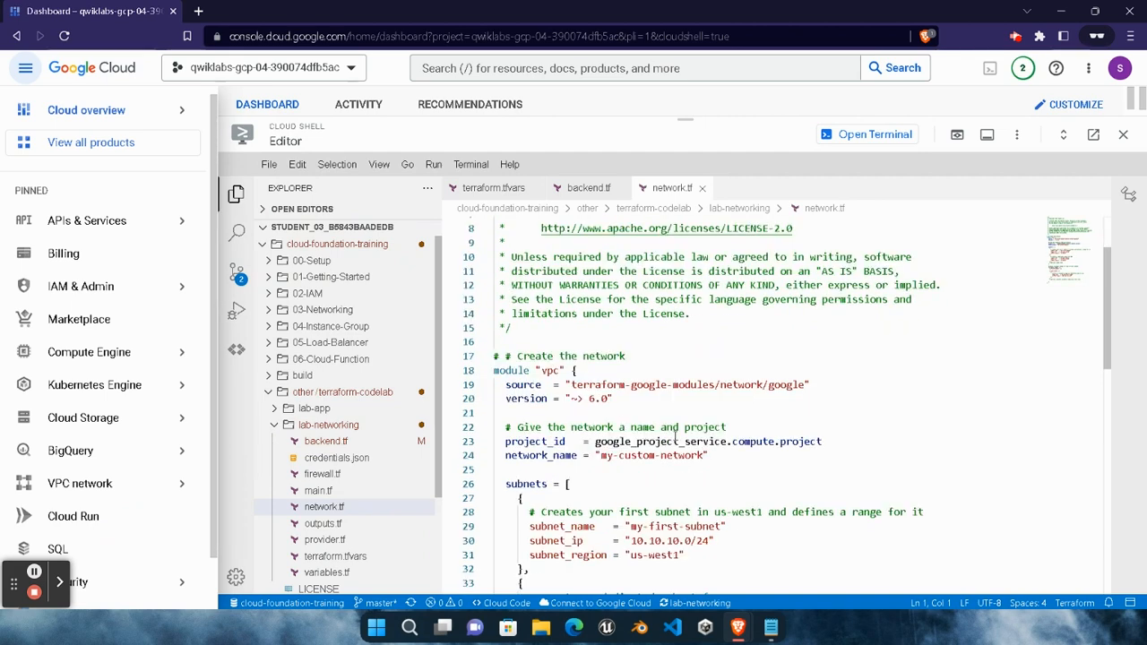
mouse_move(738, 628)
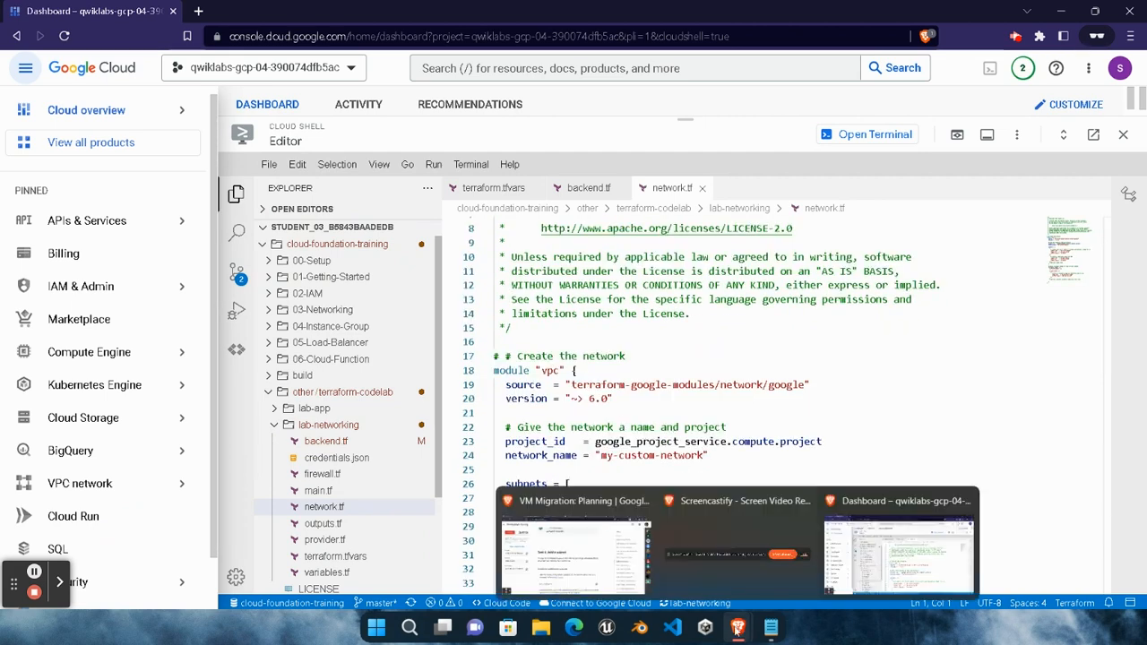
left_click(801, 551)
scroll(581, 419, "down", 4)
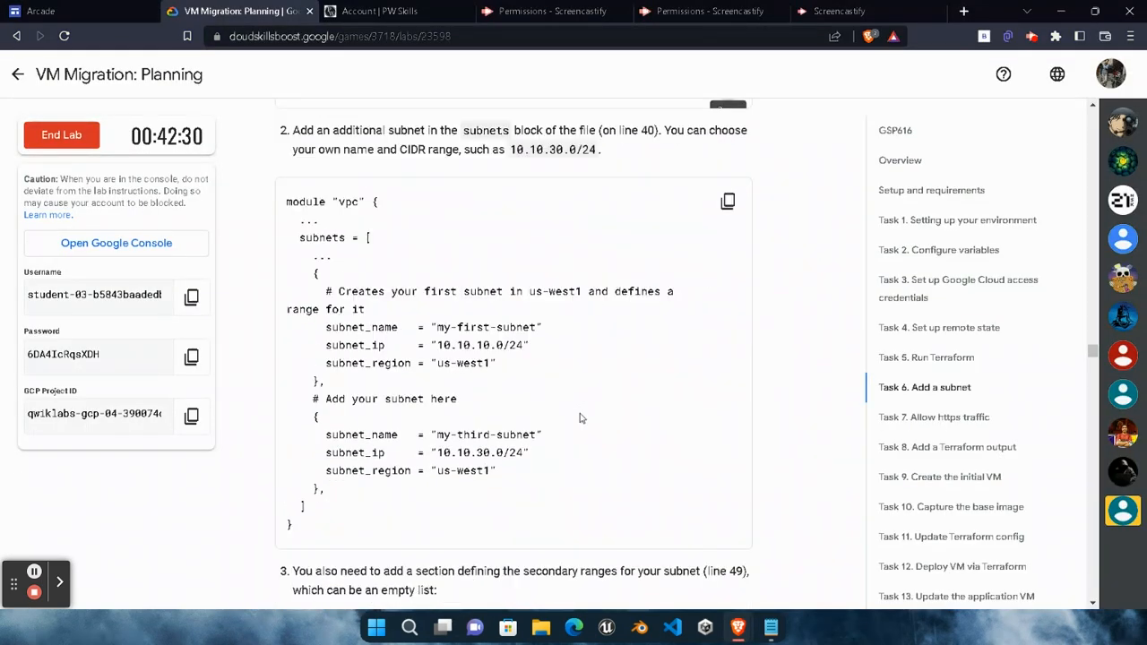
left_click_drag(314, 339, 326, 412)
key("ctrl+c")
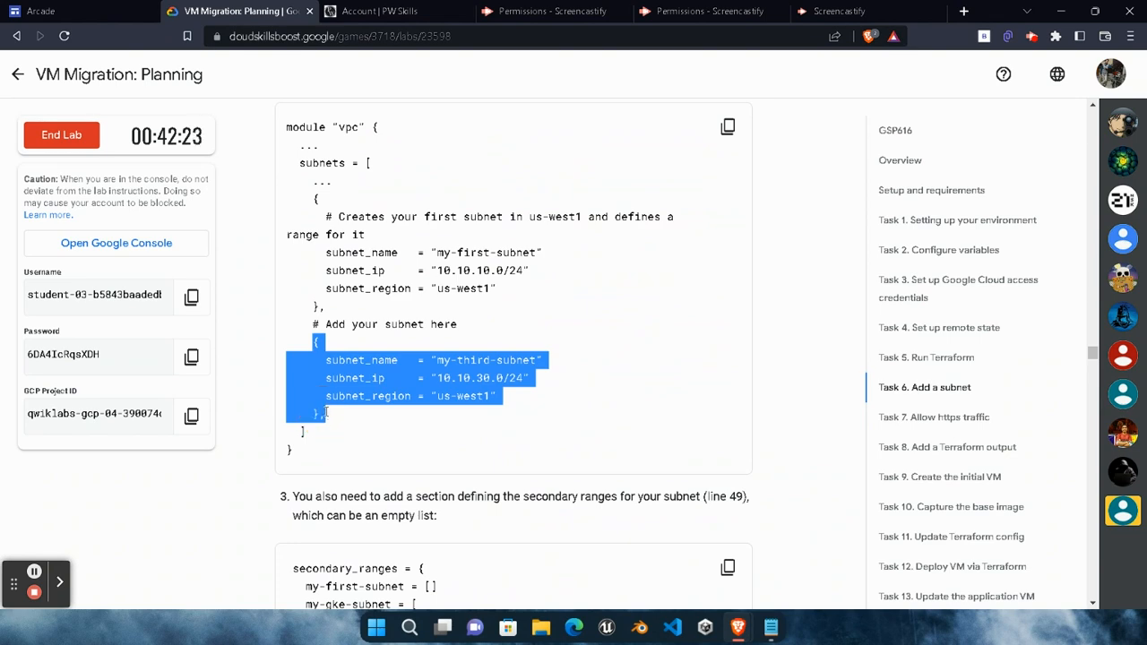
mouse_move(738, 628)
left_click(1040, 461)
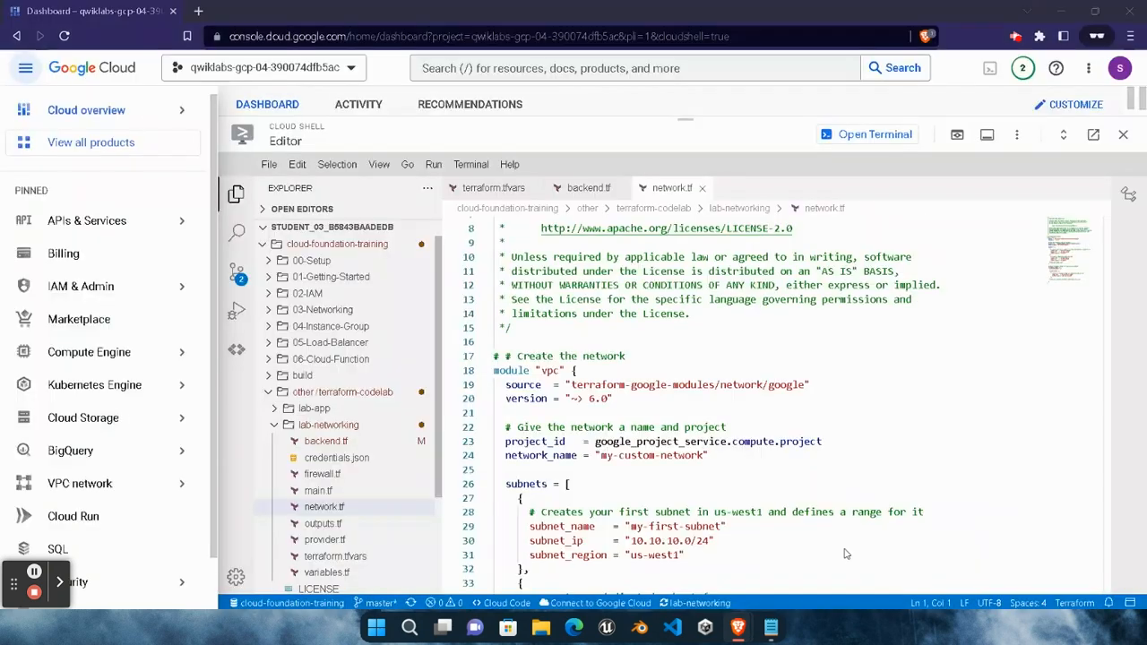
scroll(523, 446, "down", 2)
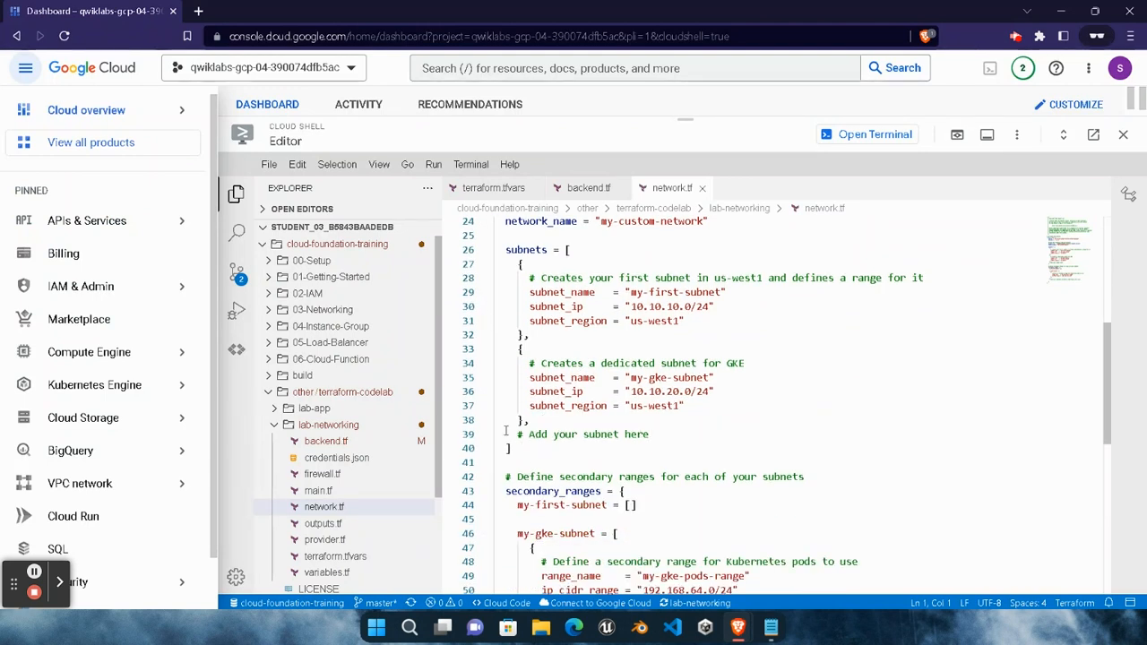
left_click(657, 434)
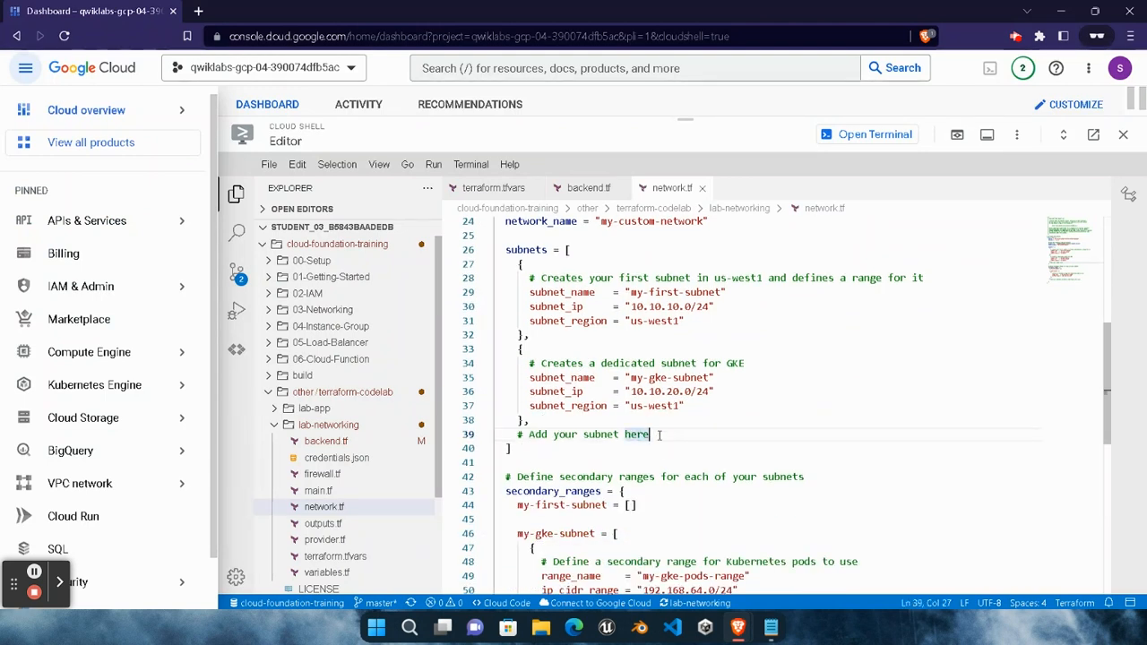
key("Return")
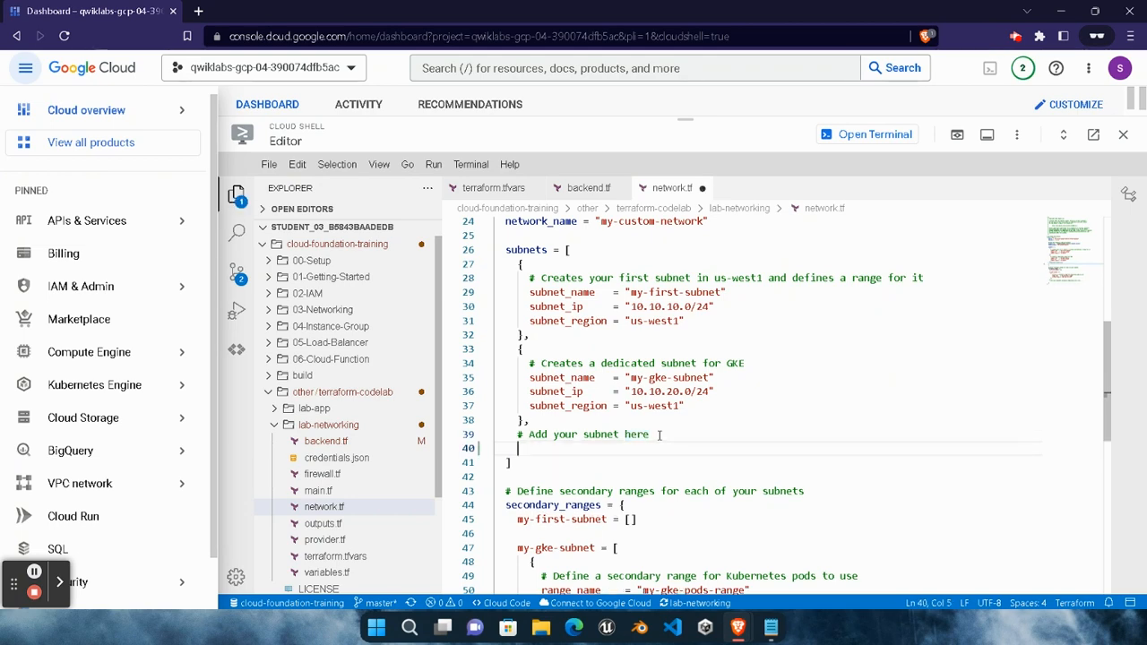
key("ctrl+v")
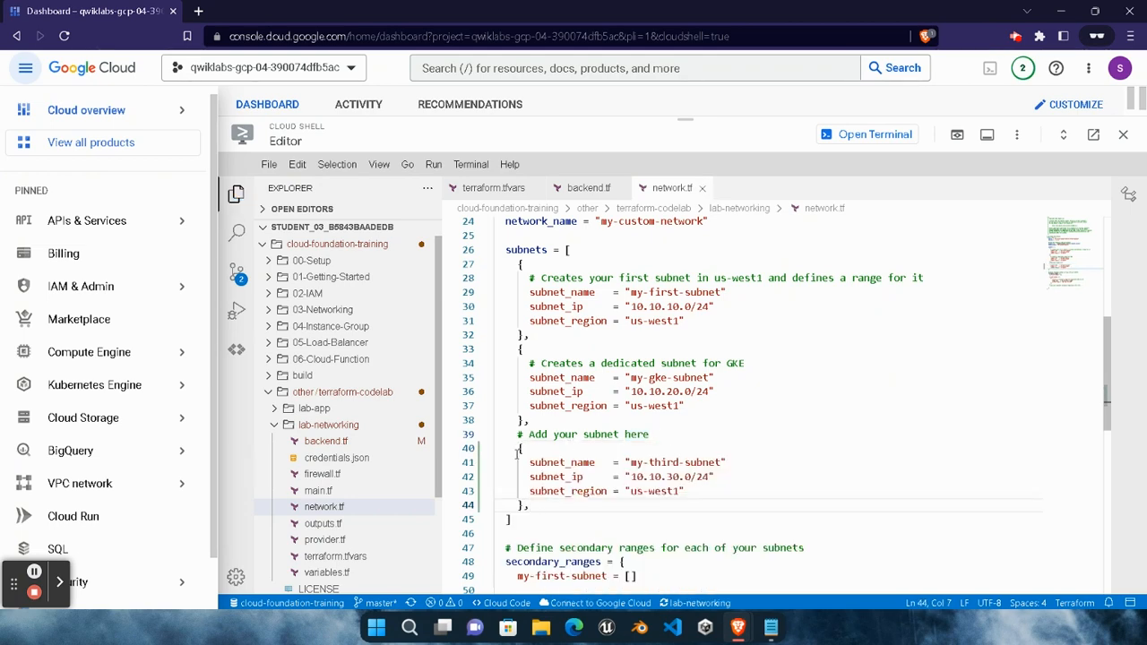
Copy my-third-subnet = [] from the lab and add it below the secondary range comment in the secondary_ranges block of network.tf
scroll(516, 454, "down", 5)
left_click(737, 627)
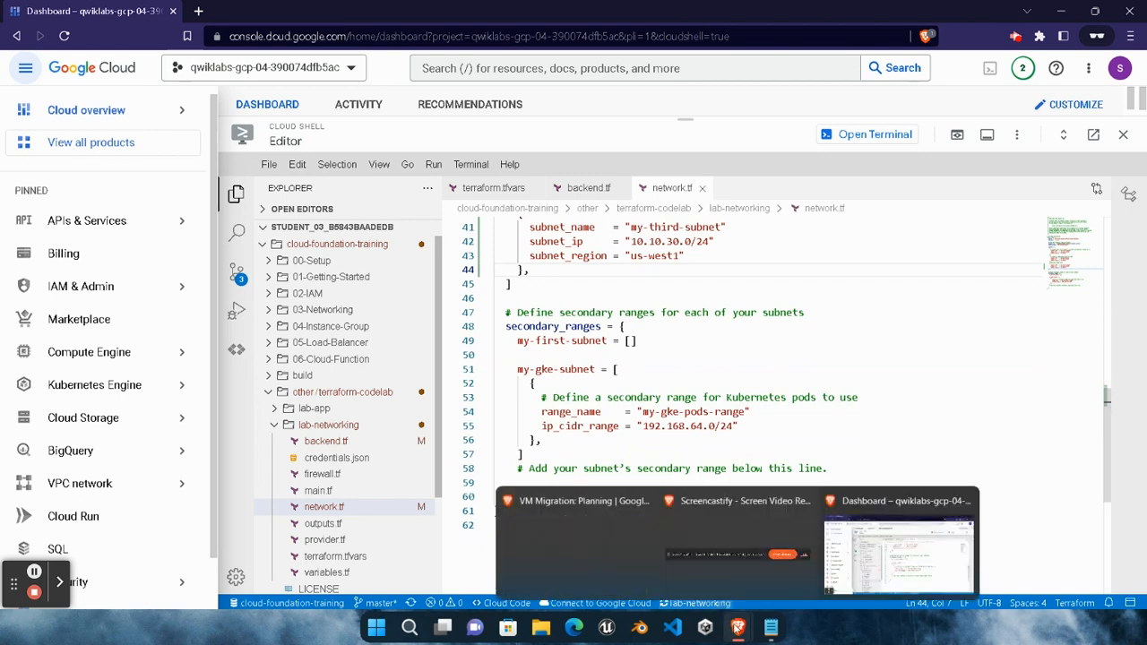
left_click(590, 549)
scroll(458, 450, "down", 3)
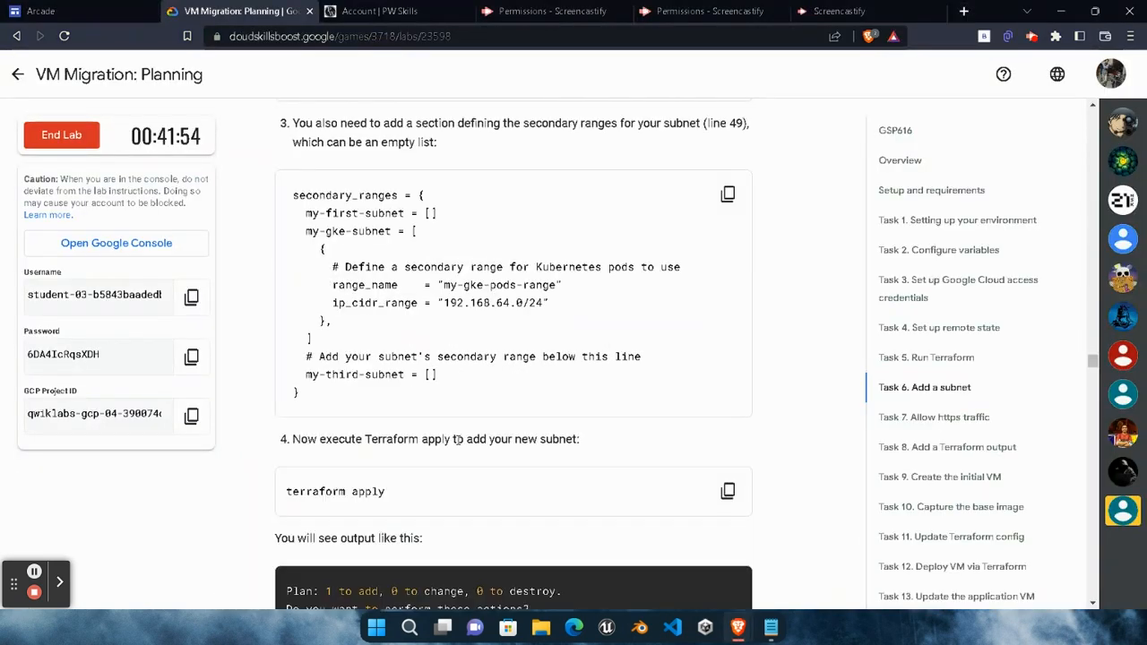
left_click_drag(307, 375, 438, 375)
key("ctrl+c")
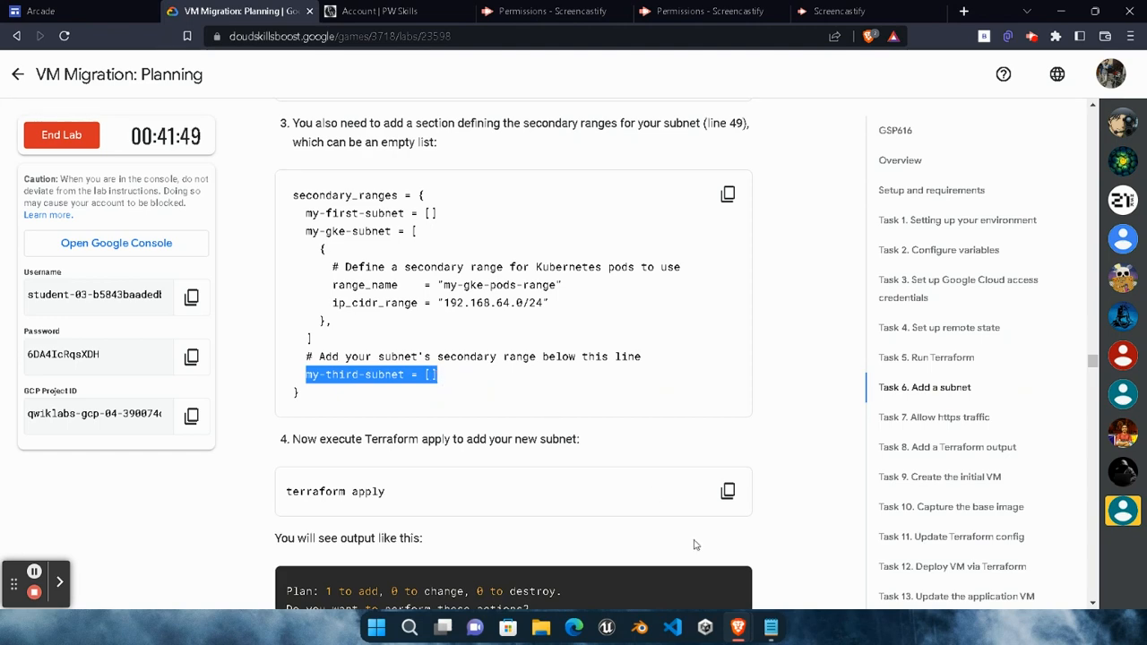
mouse_move(742, 620)
left_click(1004, 538)
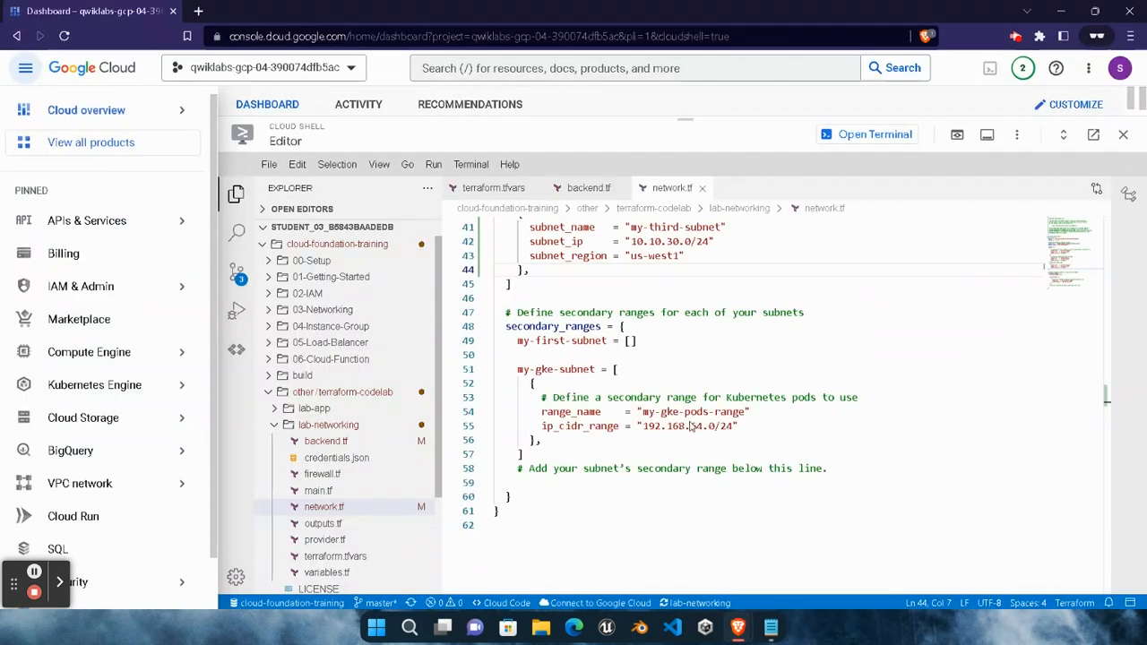
left_click(830, 470)
key("Return")
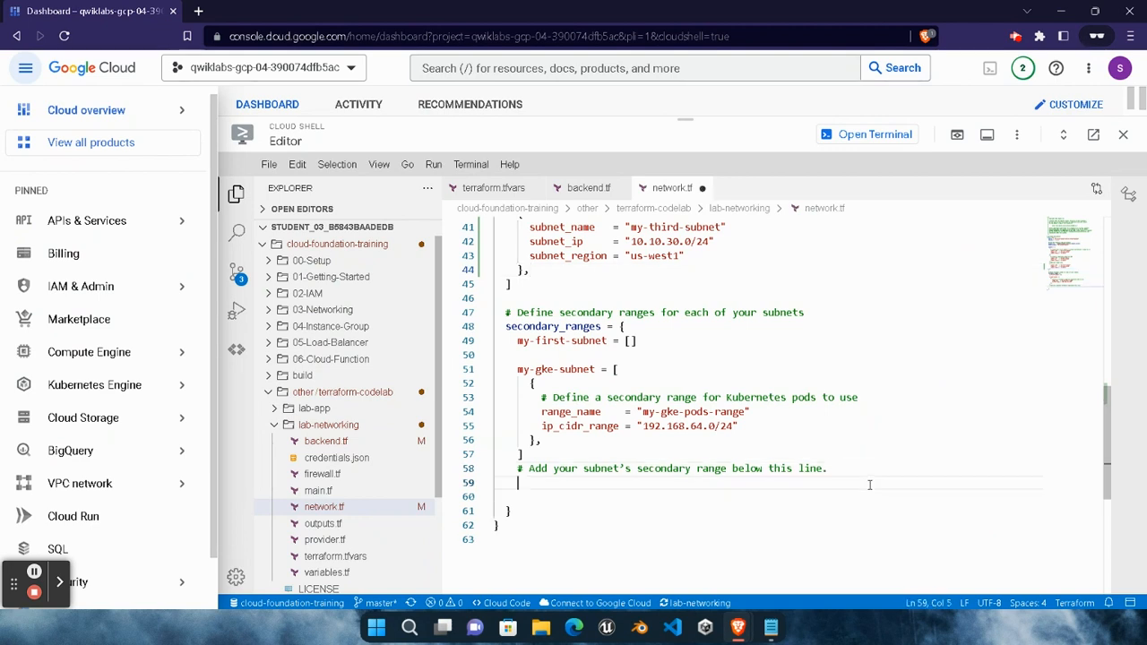
key("ctrl+v")
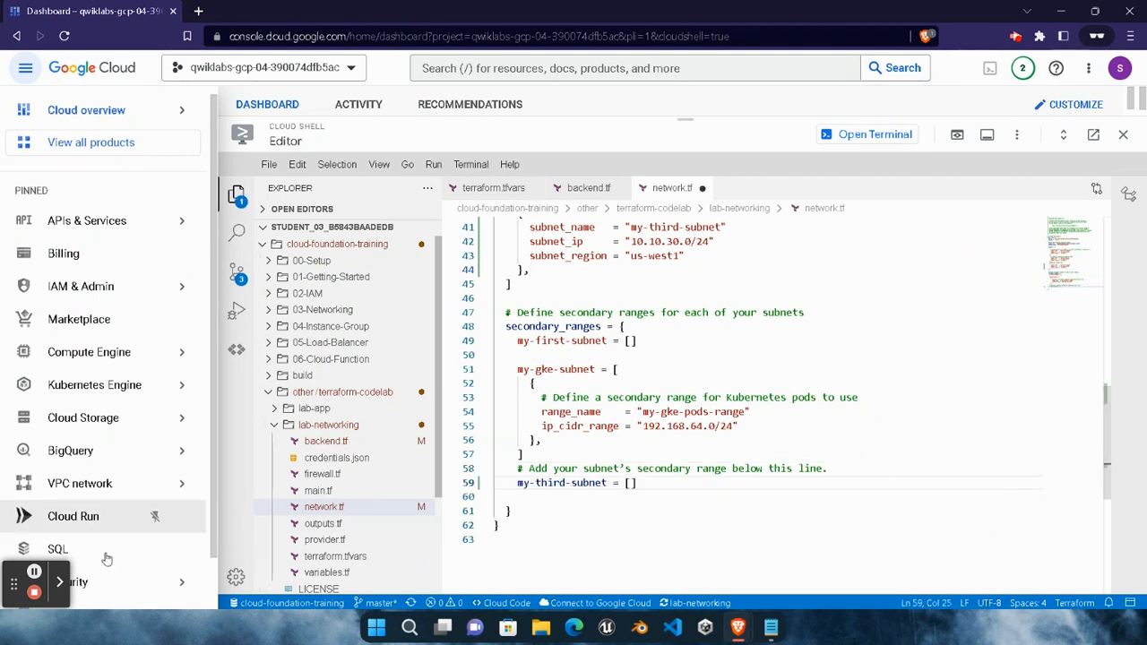
Save network.tf and return to the Cloud Shell terminal
key("ctrl+s")
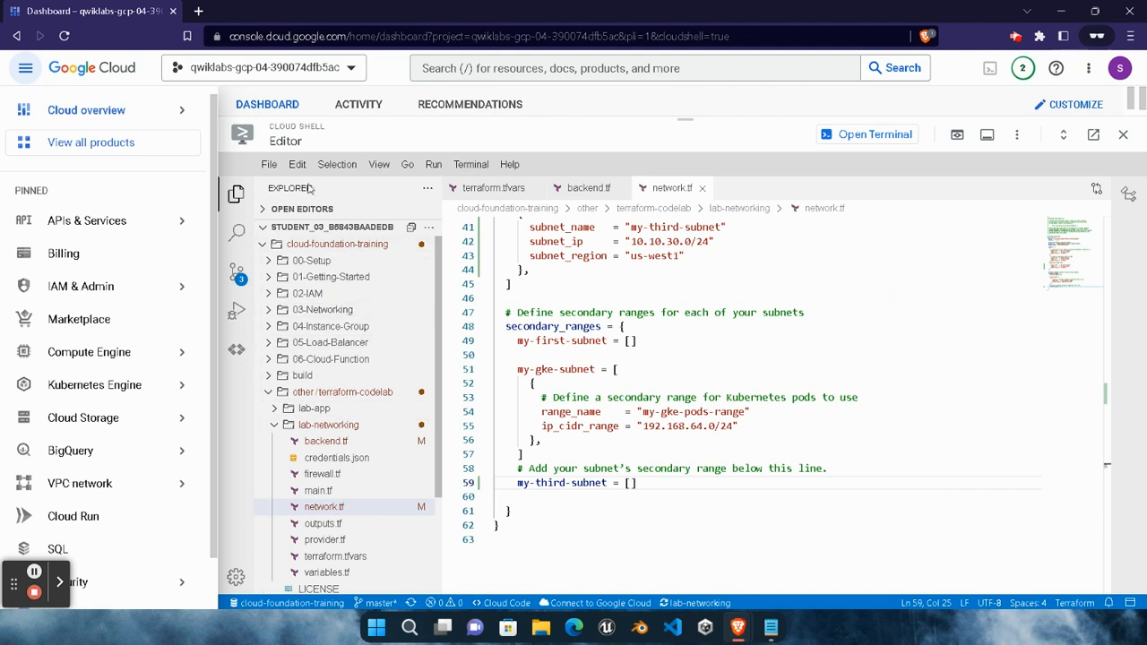
left_click(269, 164)
left_click(389, 342)
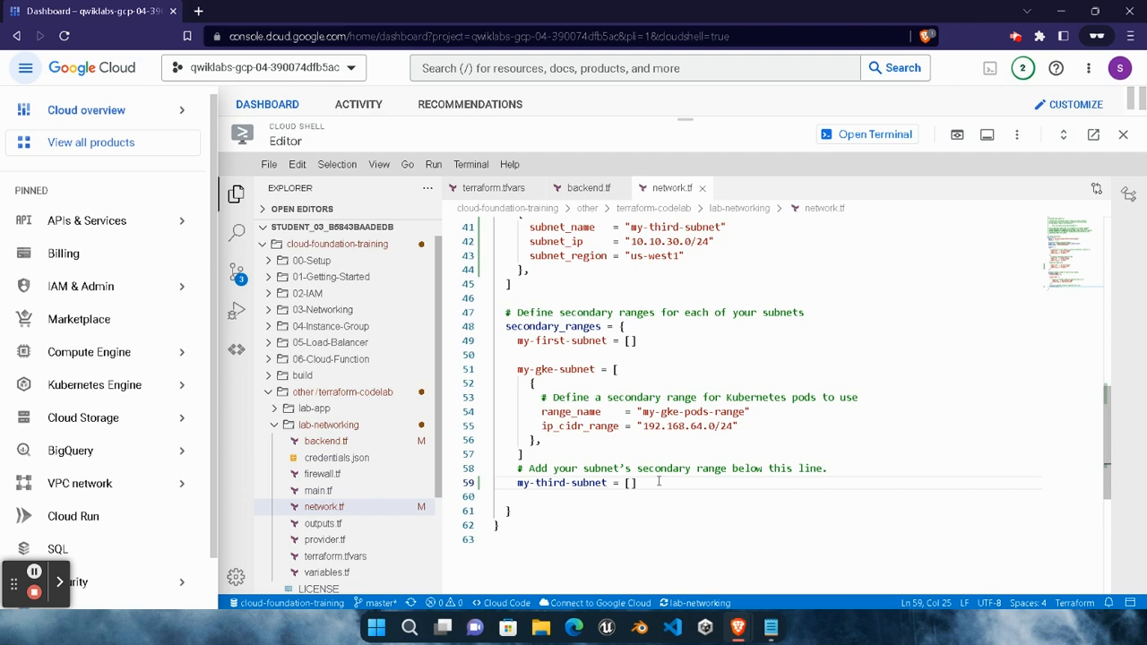
left_click(854, 135)
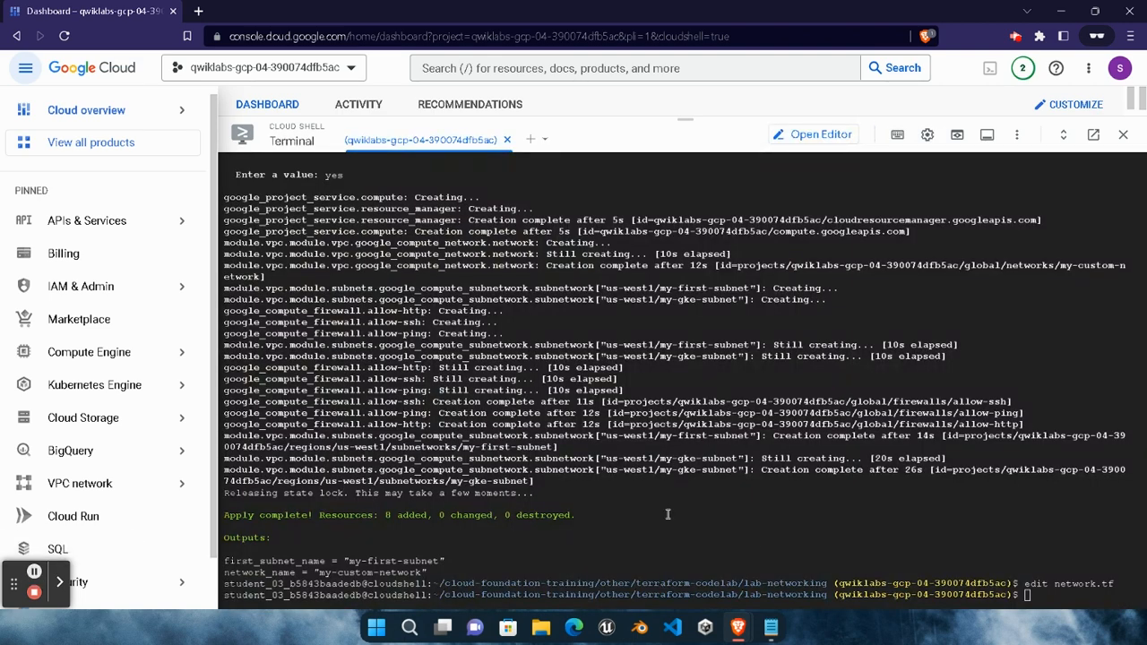
Copy the Task 6 terraform apply command from the lab, run it in Cloud Shell, and approve adding the third subnet with yes
mouse_move(758, 627)
left_click(577, 549)
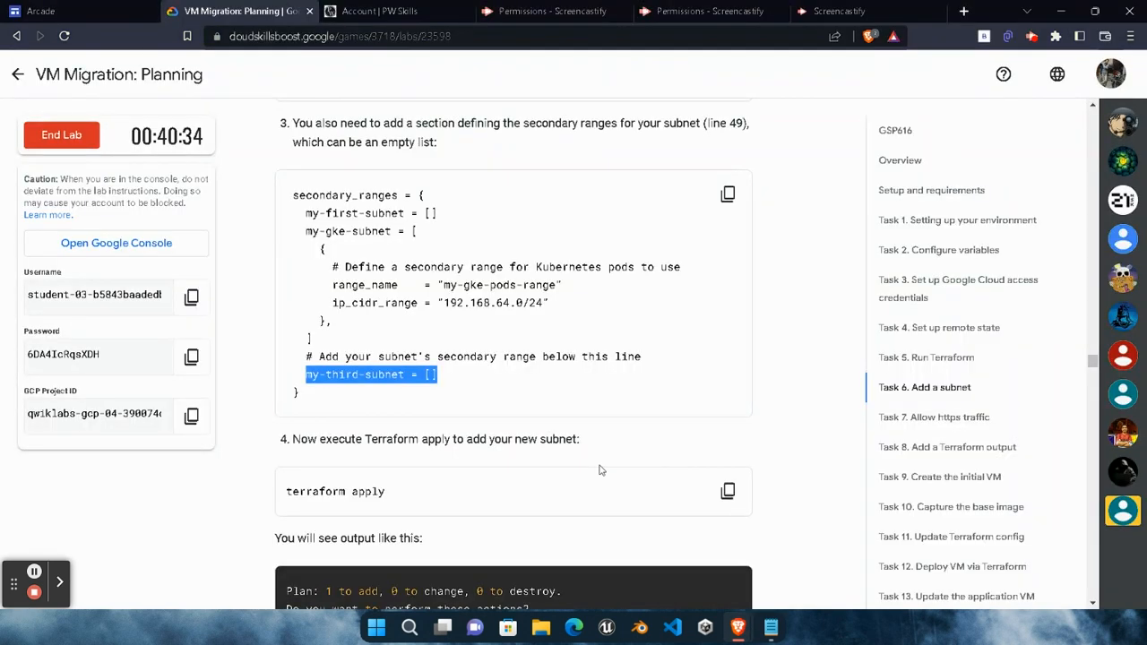
left_click(727, 492)
left_click(894, 583)
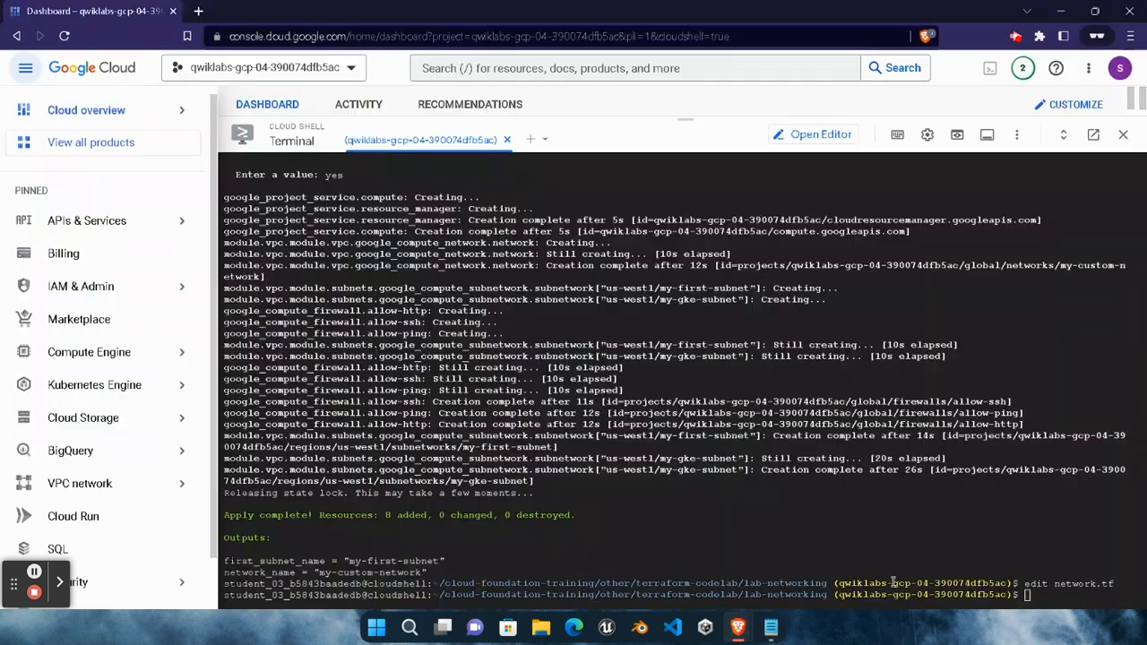
left_click(1049, 603)
key("ctrl+v")
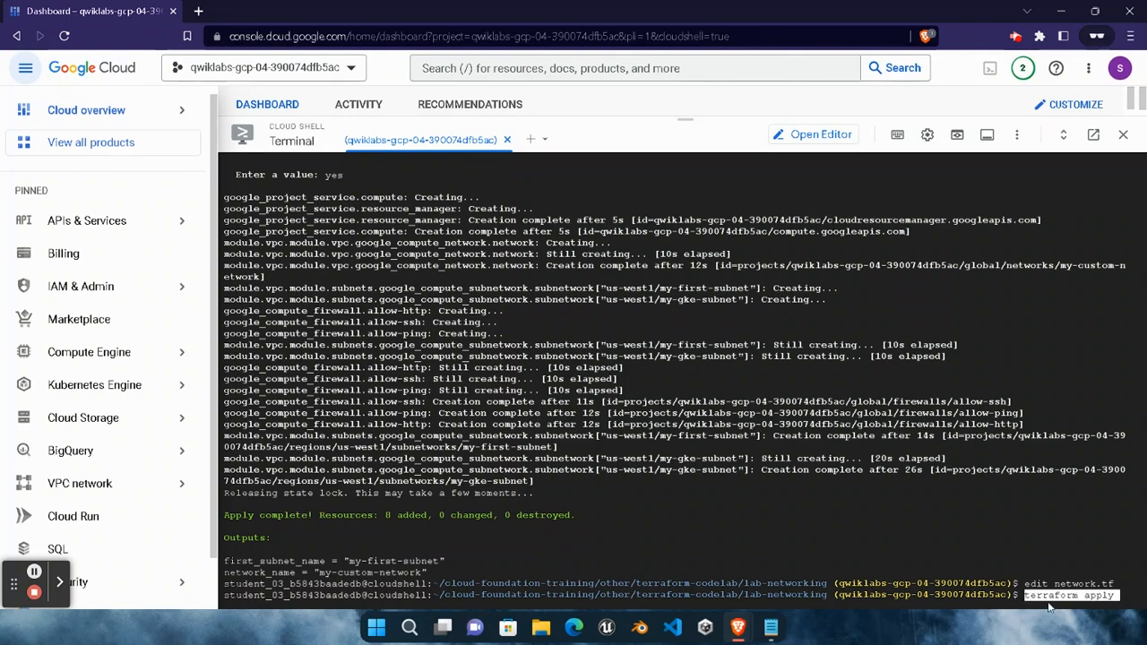
key("Return")
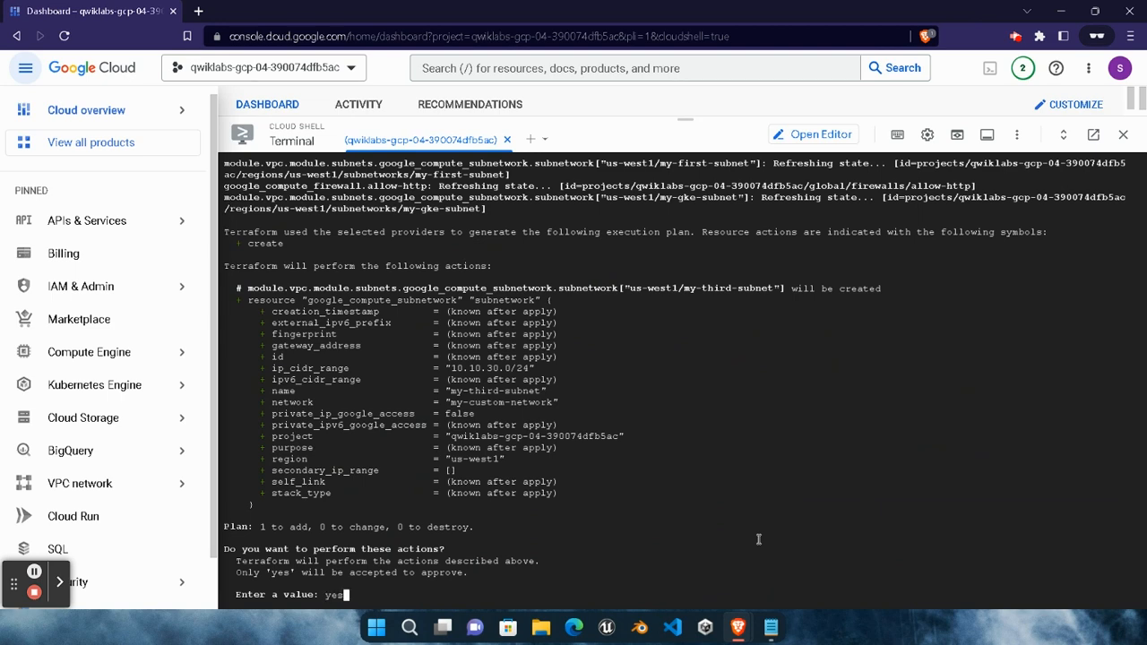
key("Return")
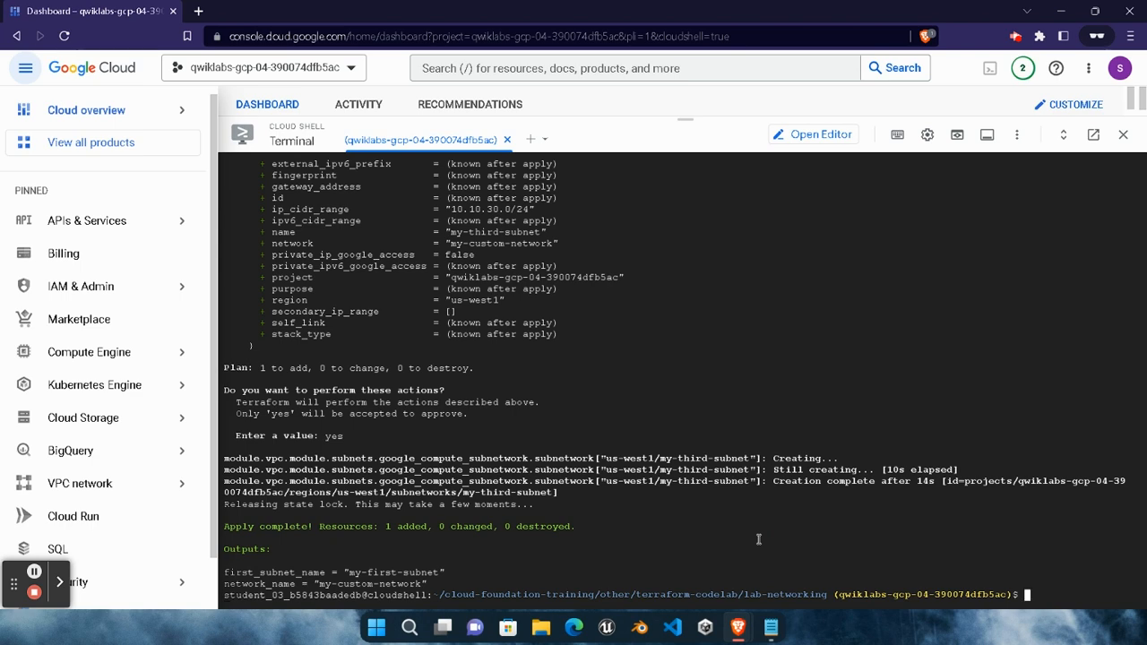
Return to the lab instructions and check the progress of the "Add a subnet" task
mouse_move(739, 627)
left_click(578, 542)
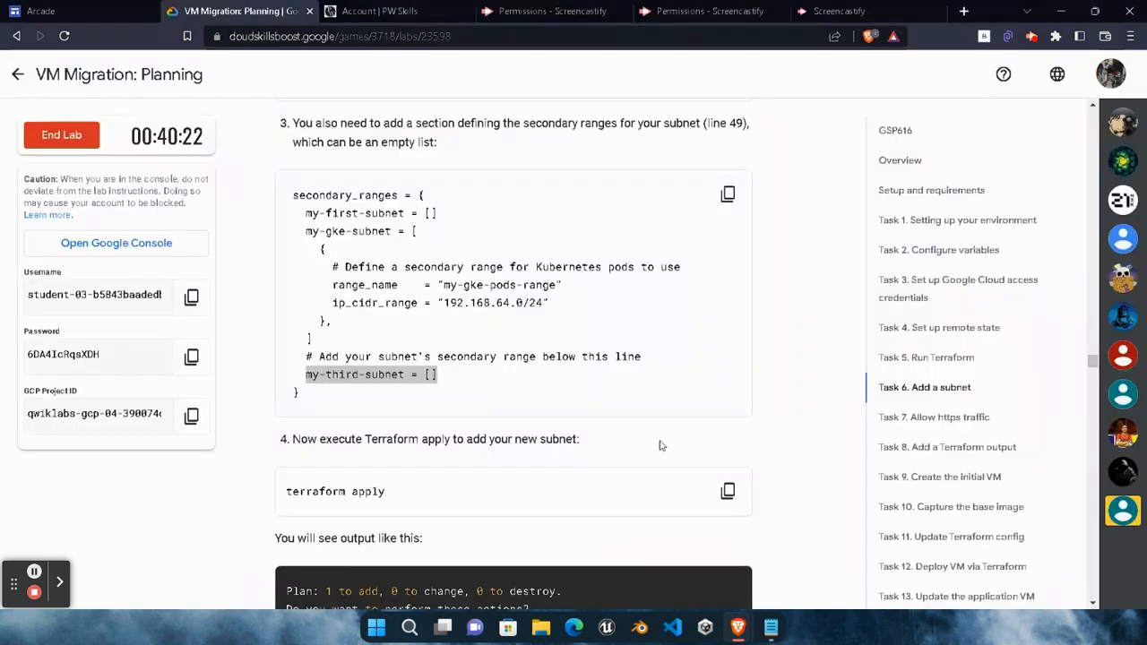
scroll(663, 442, "down", 5)
left_click(399, 368)
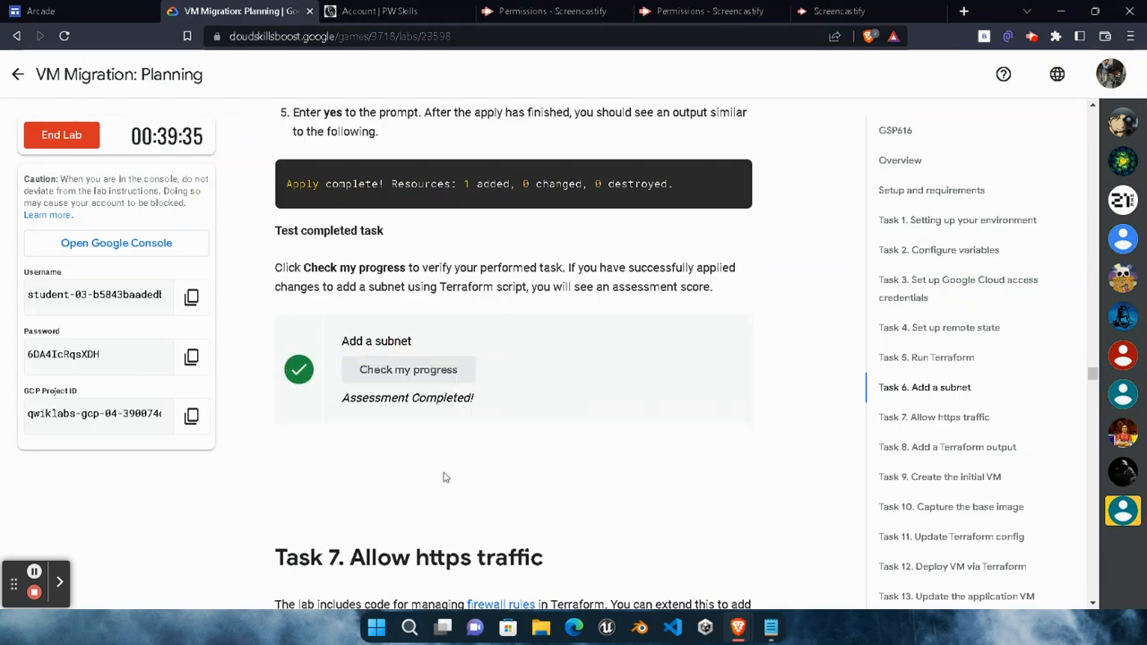
Copy the edit firewall.tf command from Task 7 of the lab and run it in Cloud Shell
scroll(443, 477, "down", 4)
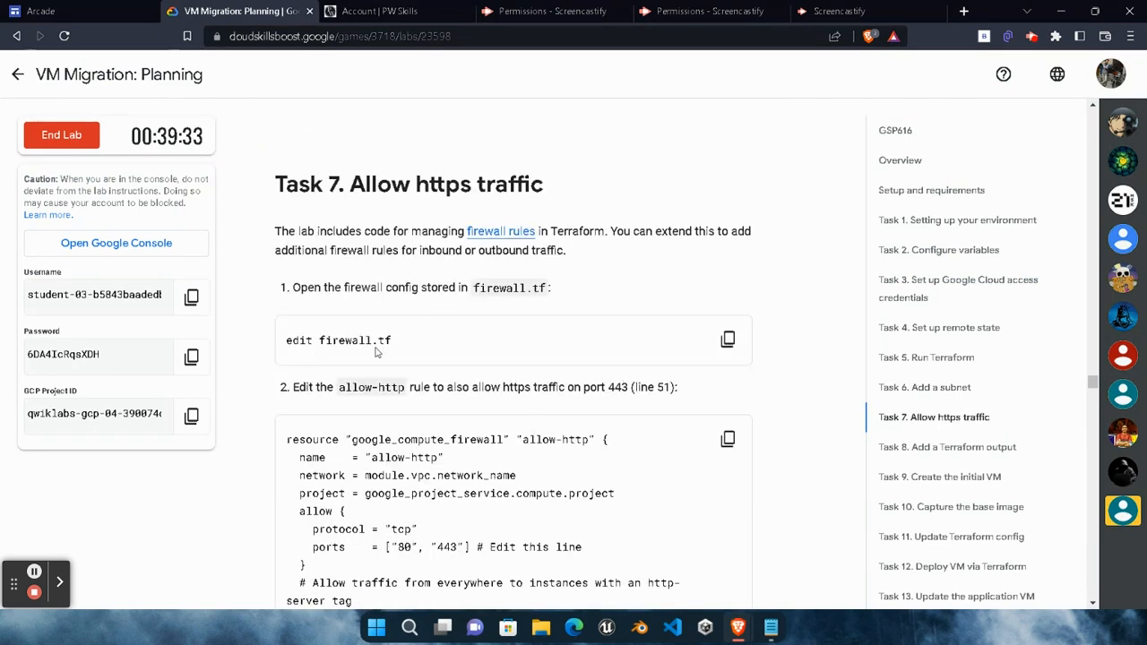
left_click(728, 340)
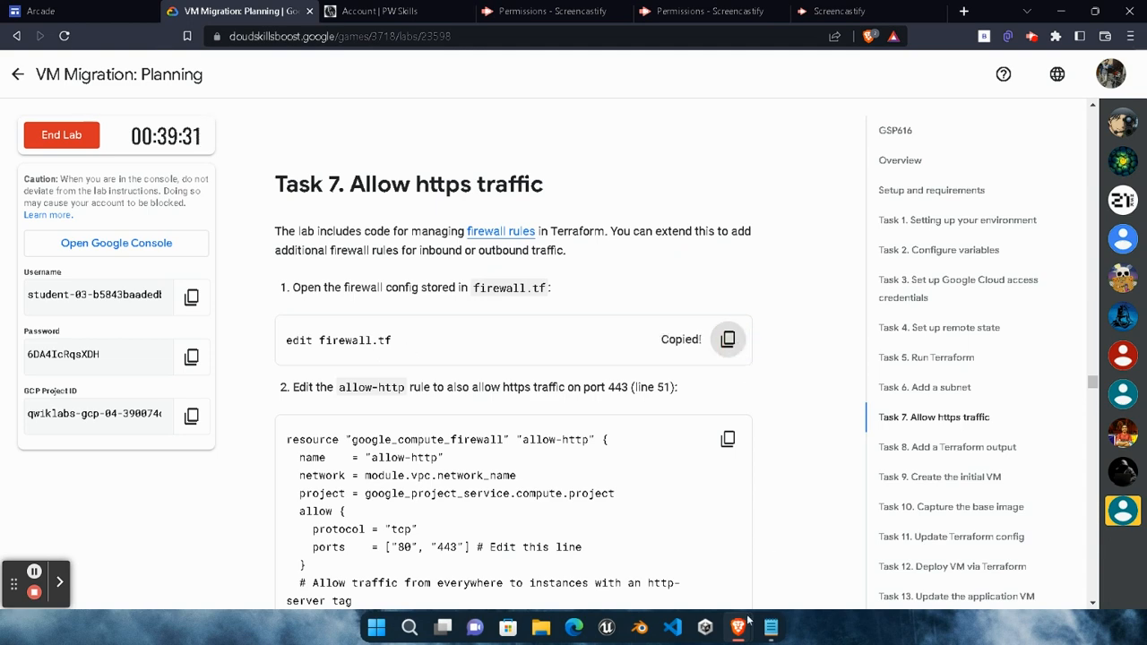
mouse_move(748, 623)
left_click(840, 567)
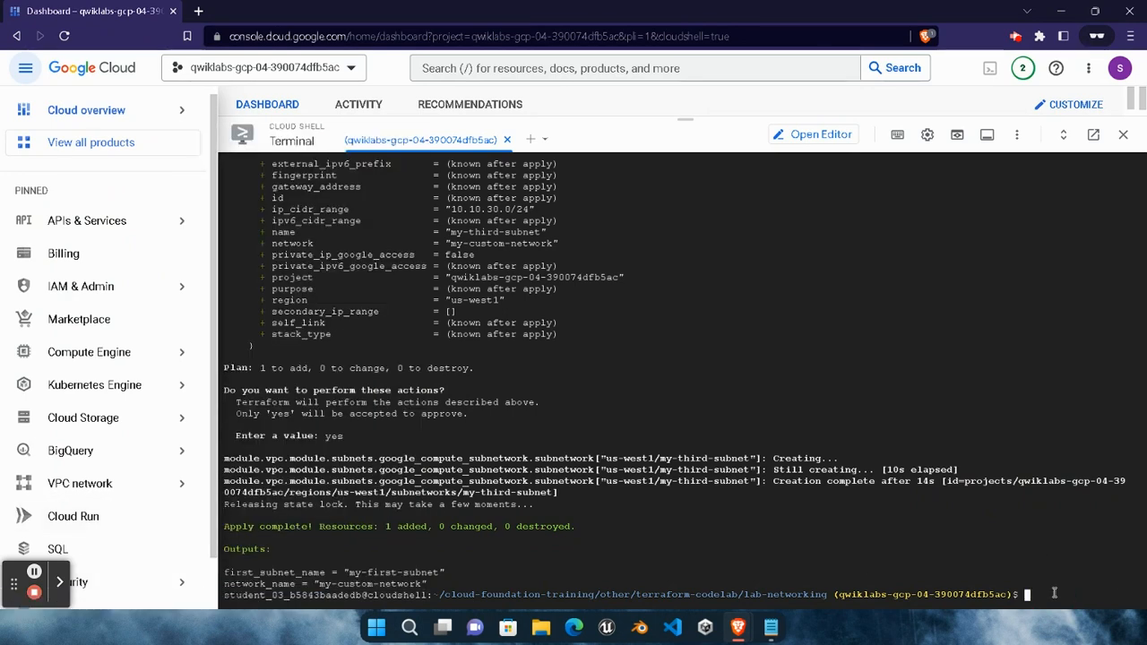
key("ctrl+v")
key("Return")
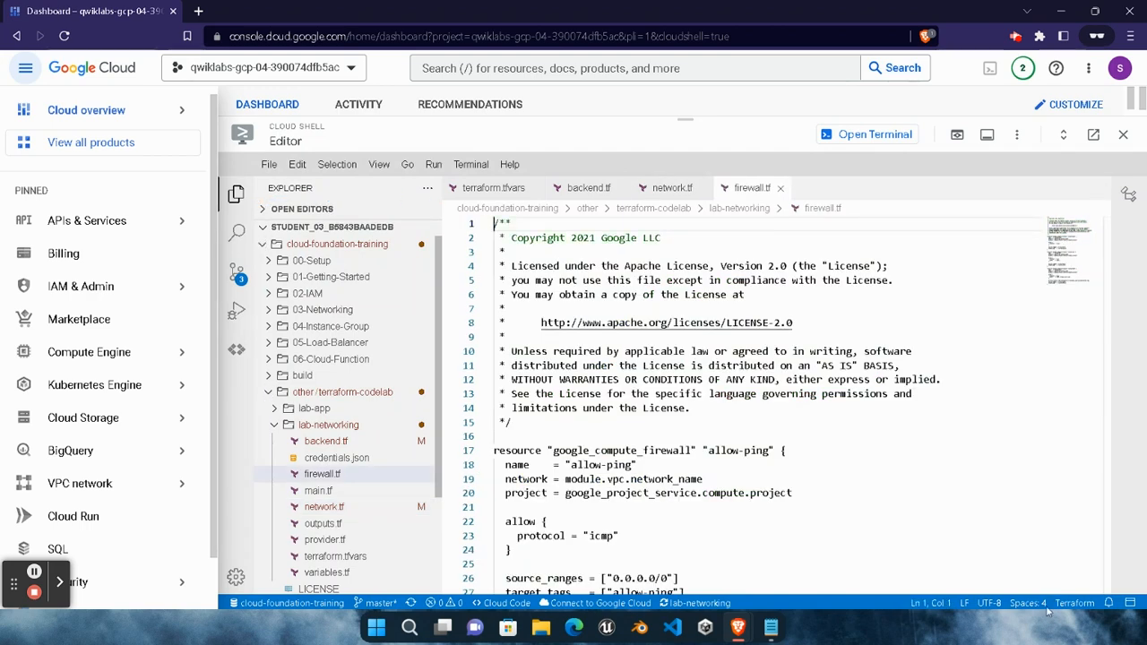
Copy the port list "80", "443" from the lab and use it for the ports on line 51 of the allow-http rule in firewall.tf
left_click(737, 627)
left_click(633, 566)
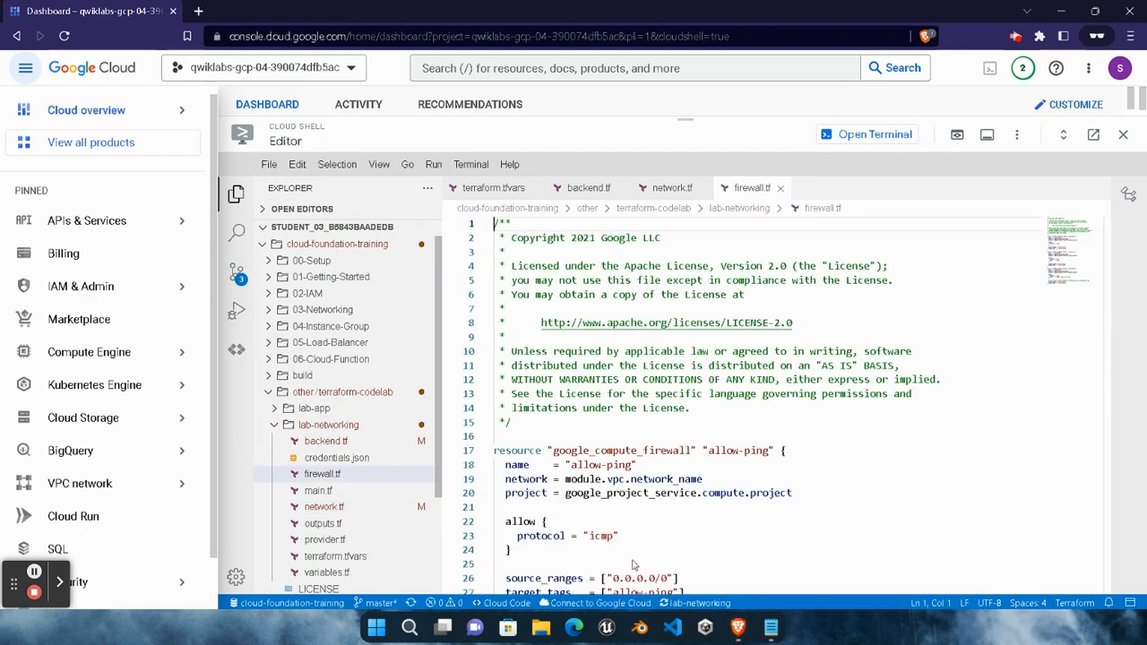
scroll(502, 472, "down", 2)
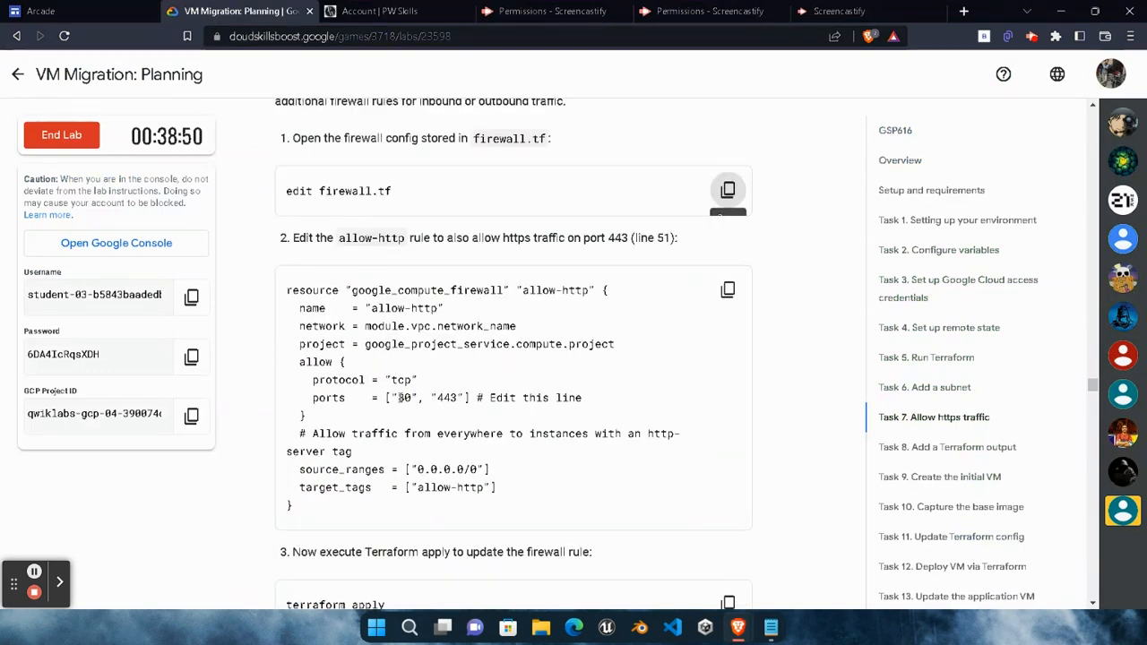
left_click_drag(393, 397, 465, 400)
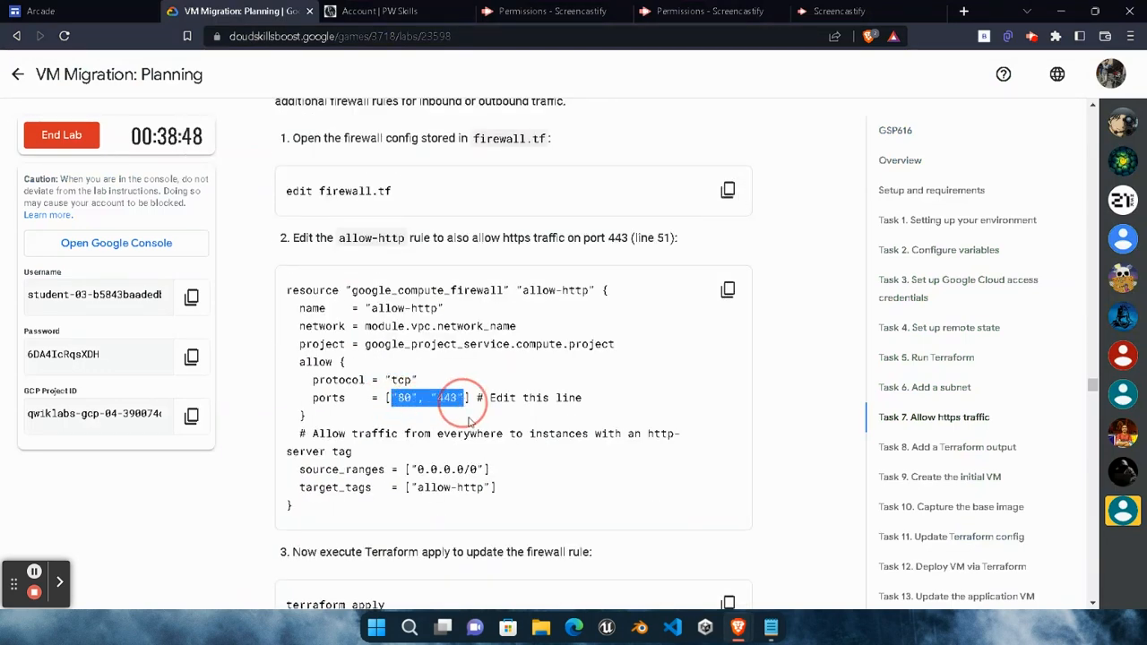
mouse_move(769, 624)
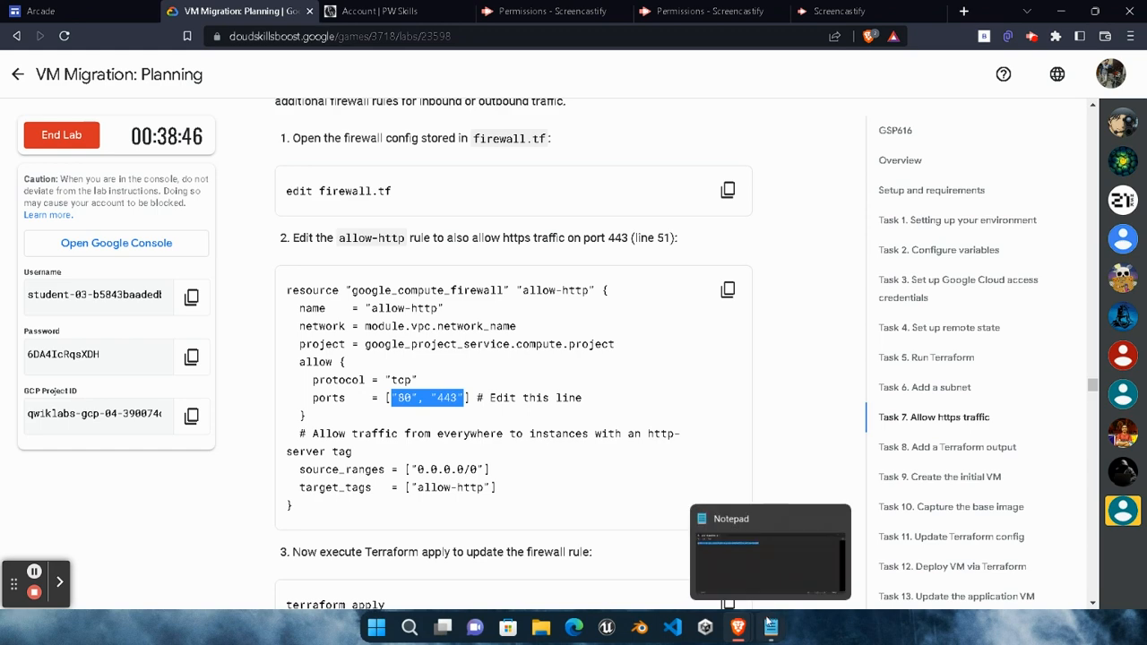
left_click(905, 538)
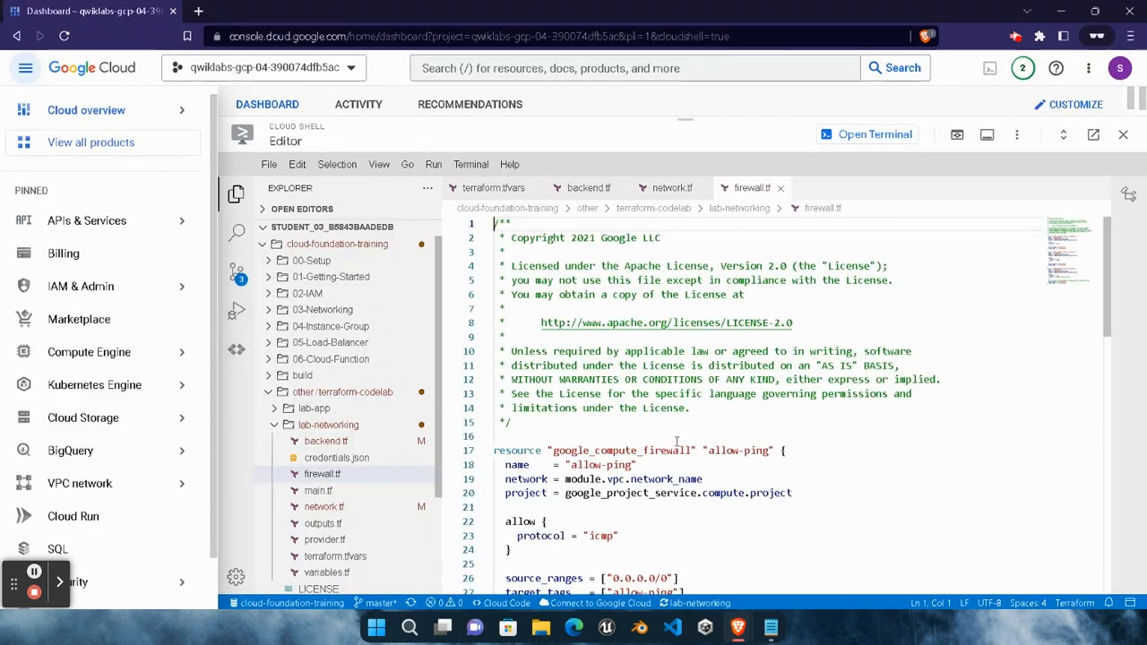
scroll(677, 441, "down", 10)
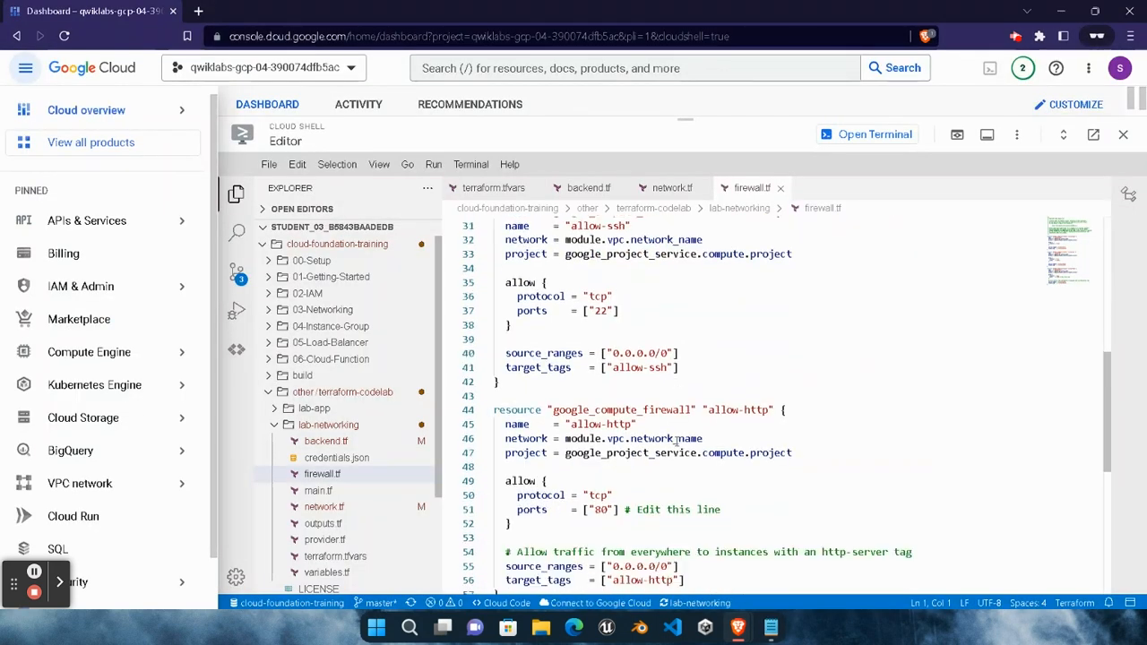
scroll(676, 441, "down", 2)
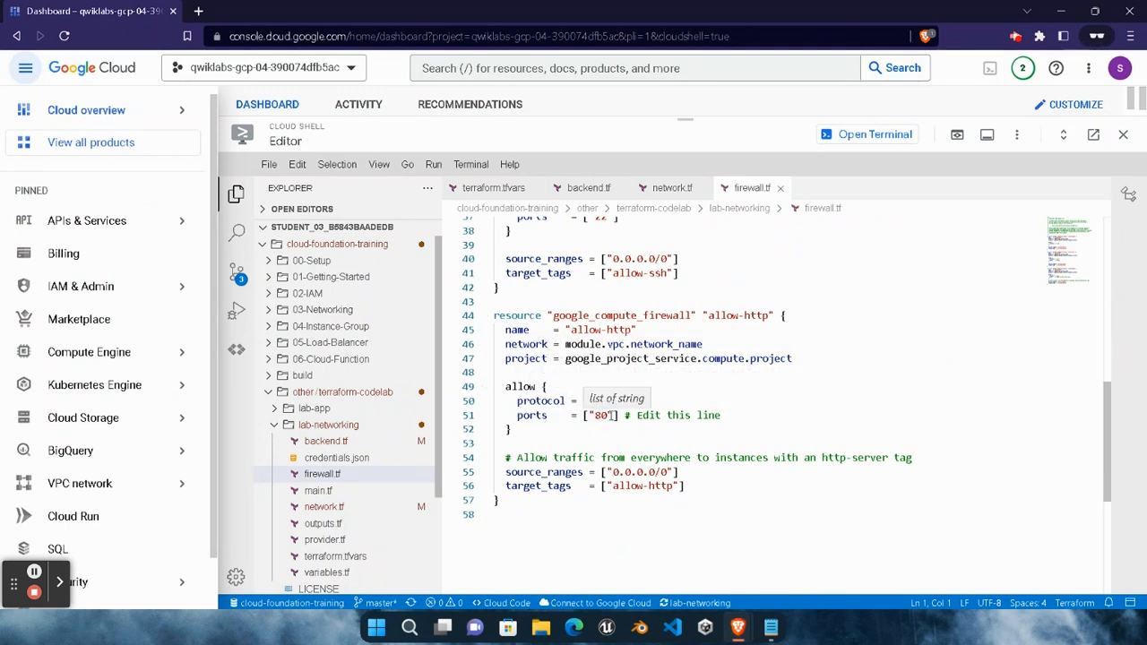
left_click_drag(609, 416, 591, 417)
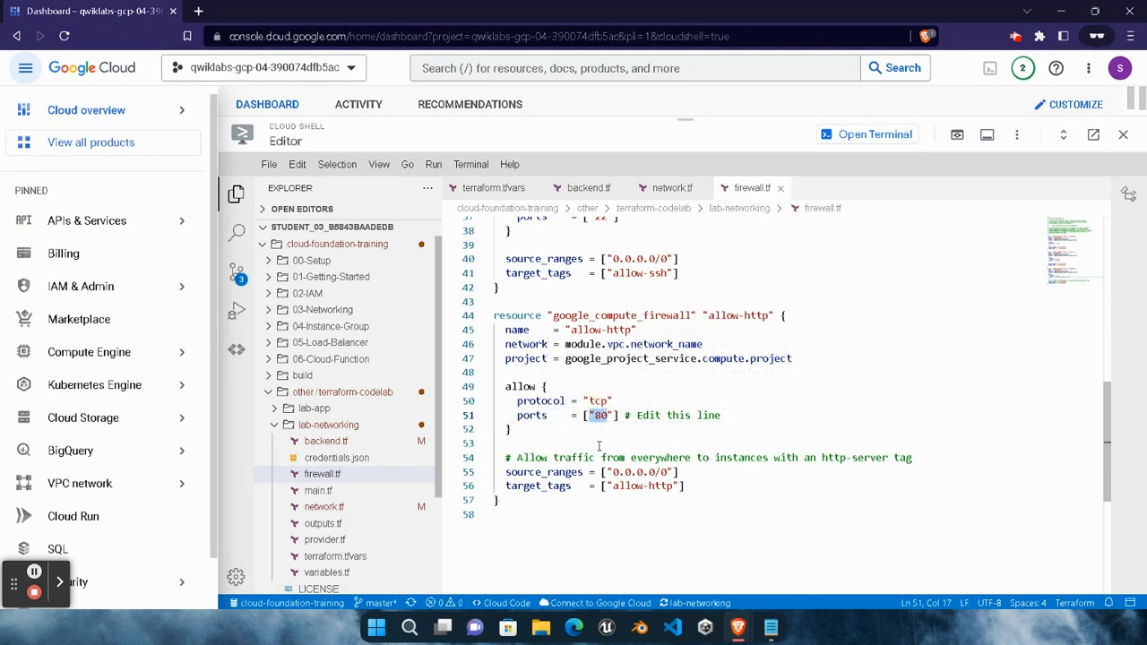
key("Right")
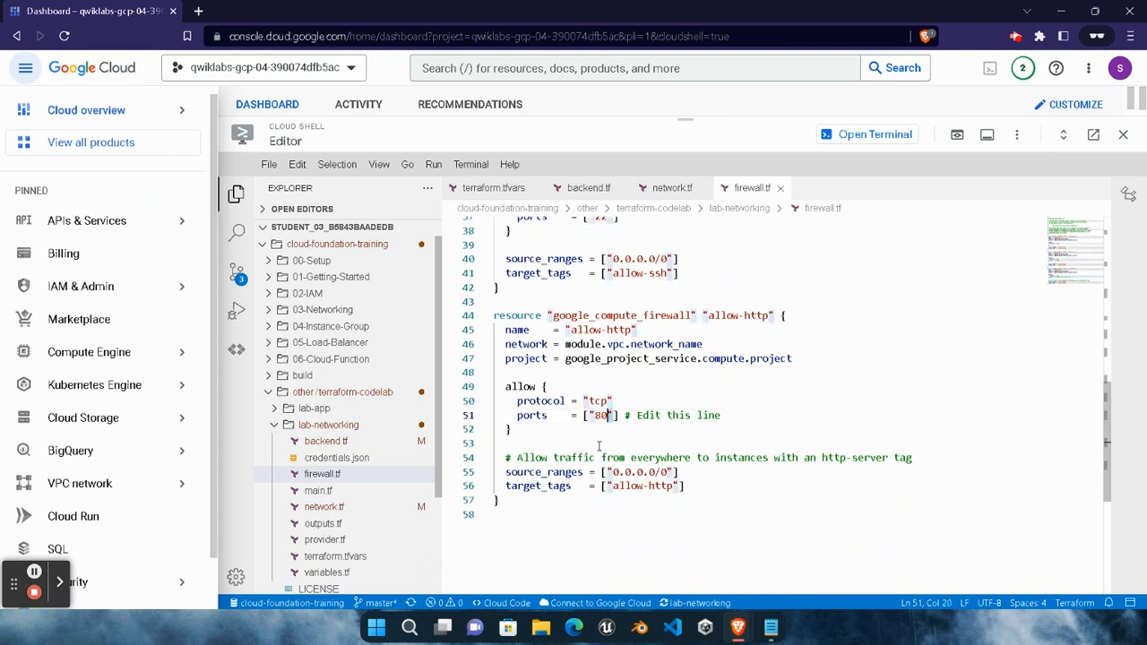
key("shift+Left")
key("shift+Left")
key("shift+Left")
key("ctrl+v")
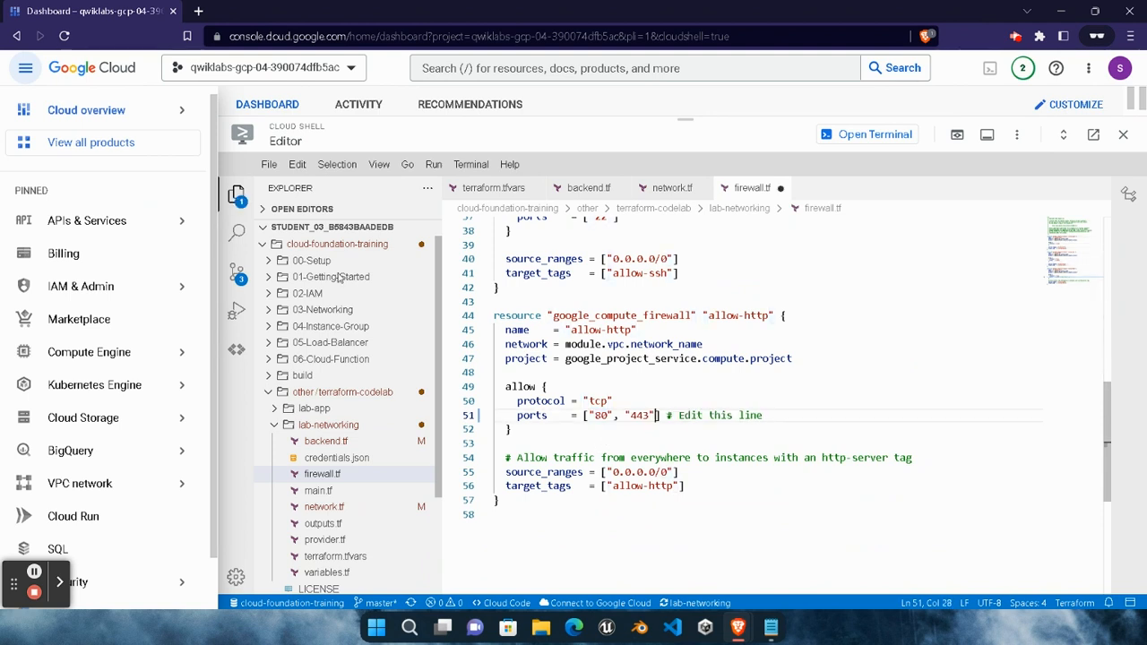
Save the firewall.tf edit and return to the Cloud Shell terminal
left_click(269, 164)
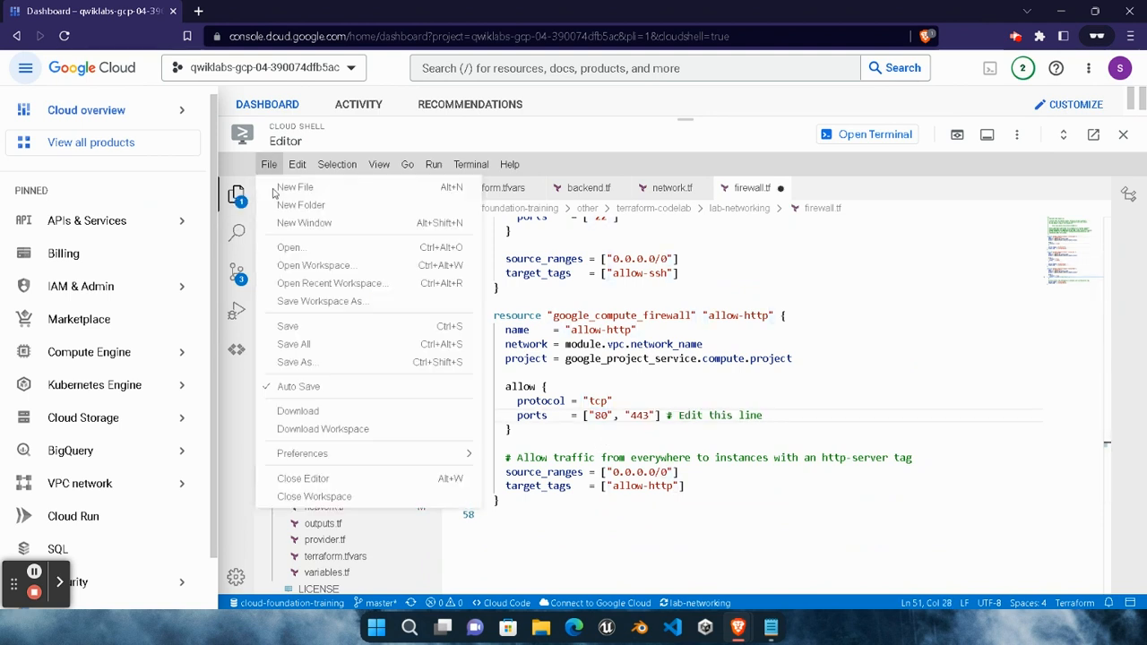
left_click(366, 350)
left_click(856, 135)
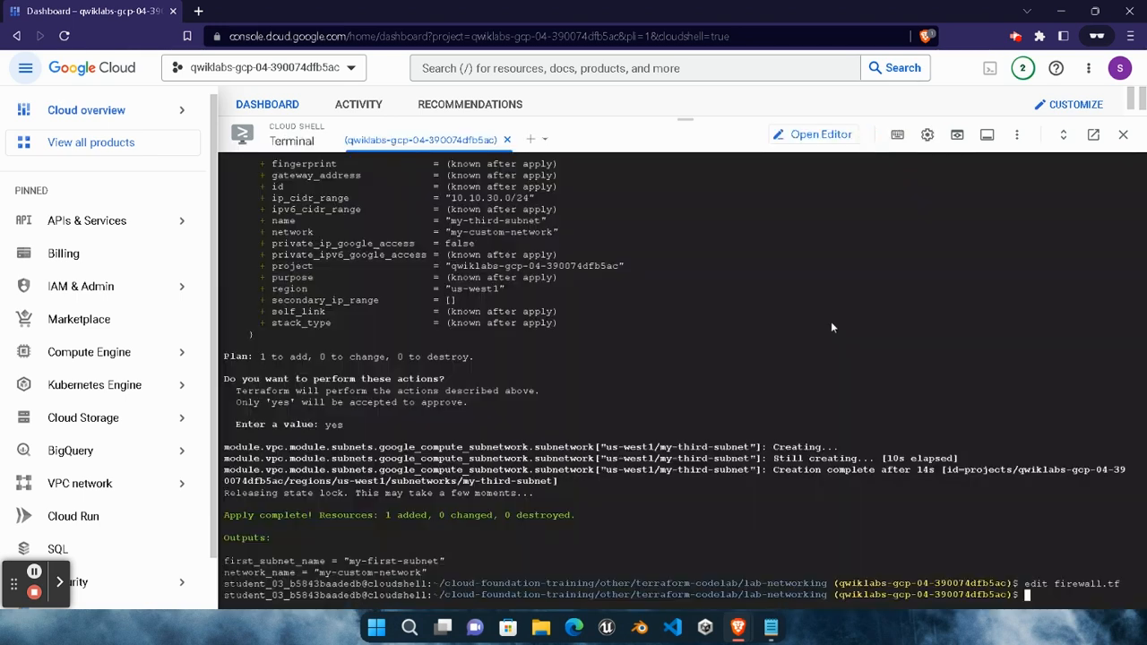
Copy the Task 7 terraform apply command from the lab, run it in Cloud Shell, and approve the firewall rule update with yes
mouse_move(739, 627)
left_click(583, 547)
scroll(436, 399, "down", 3)
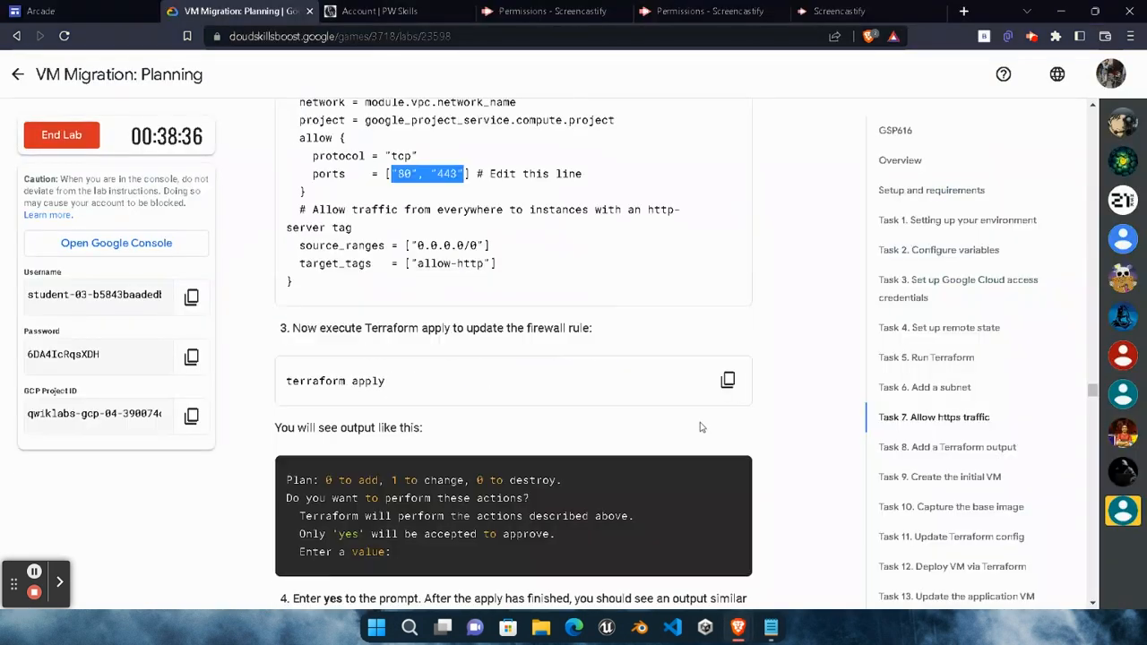
left_click(728, 380)
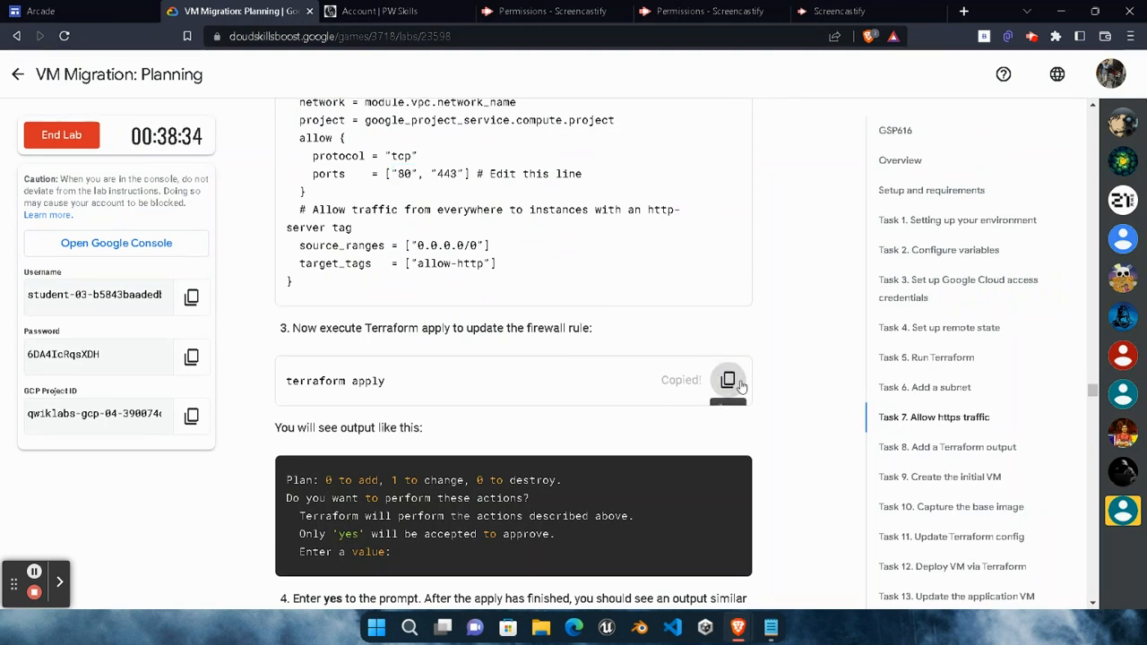
key("alt+Tab")
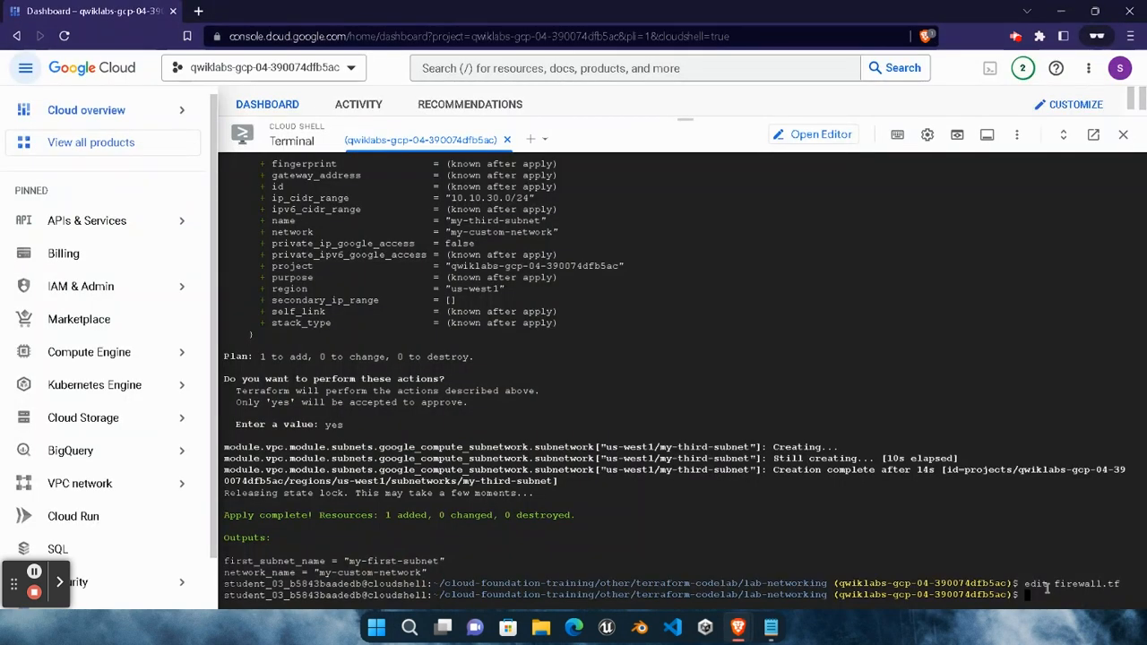
key("ctrl+v")
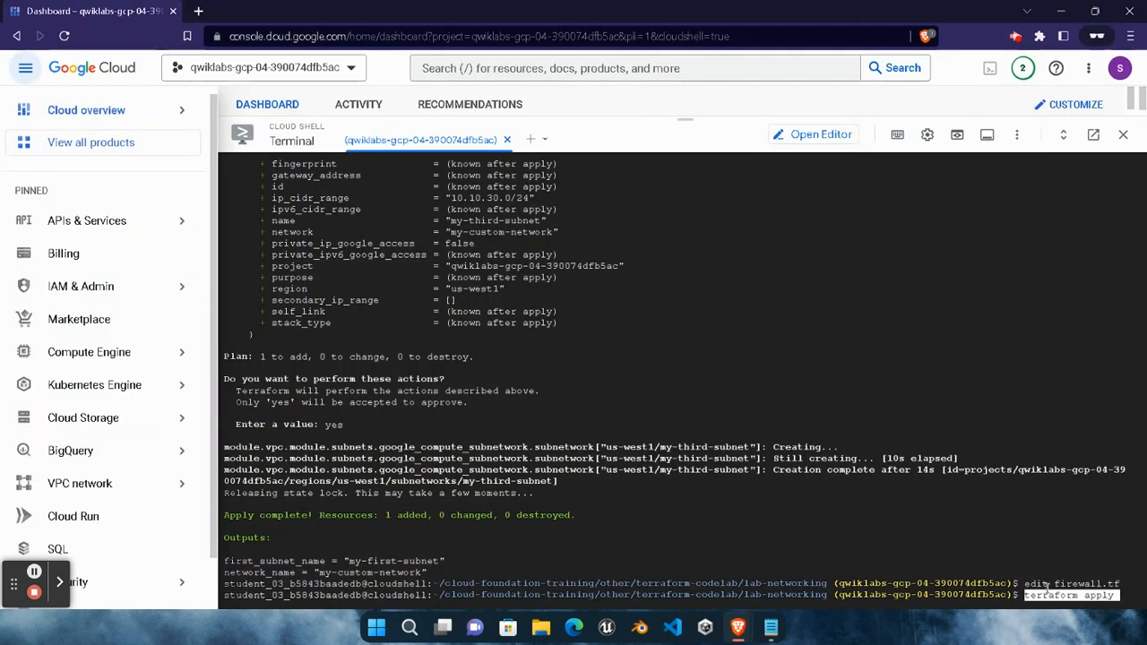
key("Return")
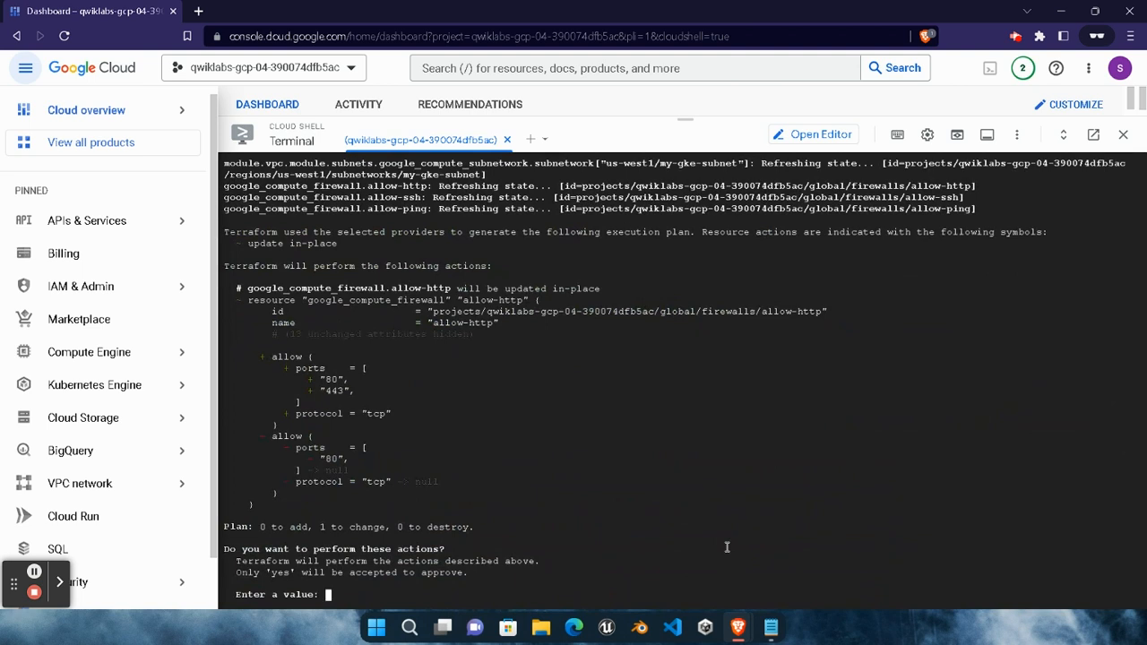
key("Return")
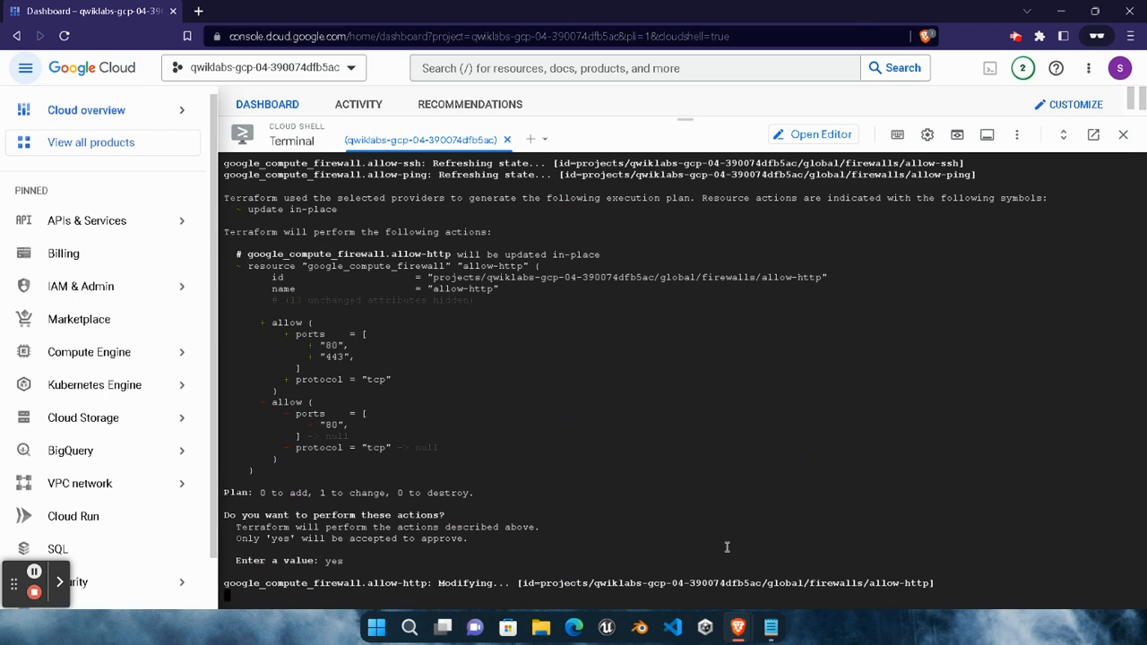
Return to the lab instructions and check the progress of the "Allow https traffic" task
left_click(739, 628)
left_click(627, 548)
scroll(574, 395, "down", 5)
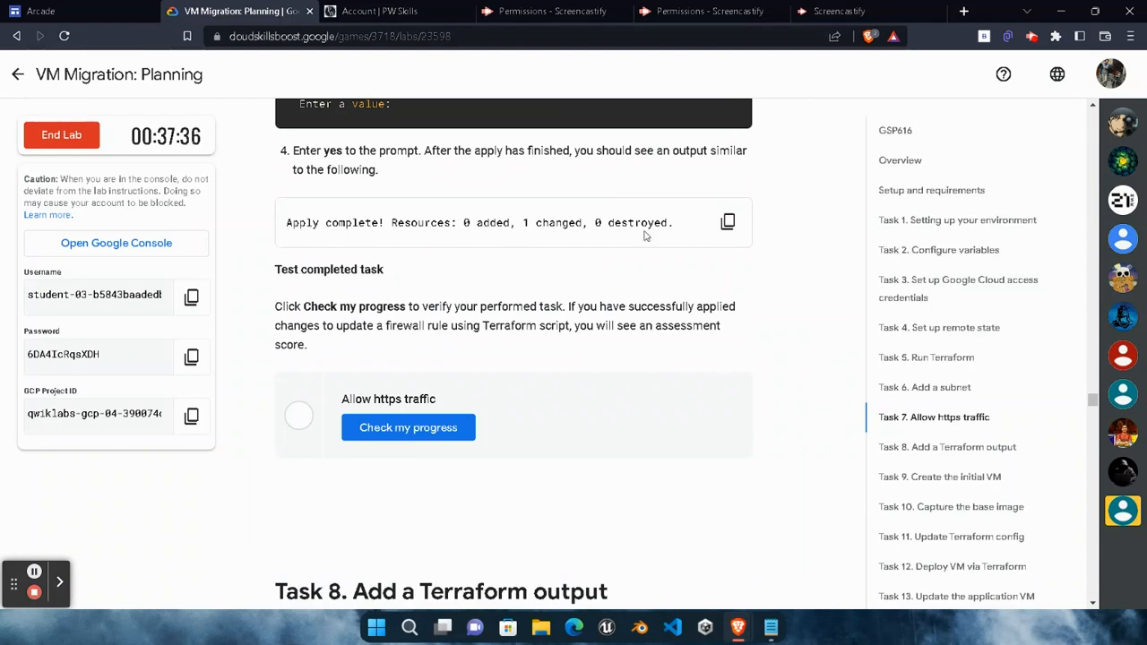
left_click(402, 427)
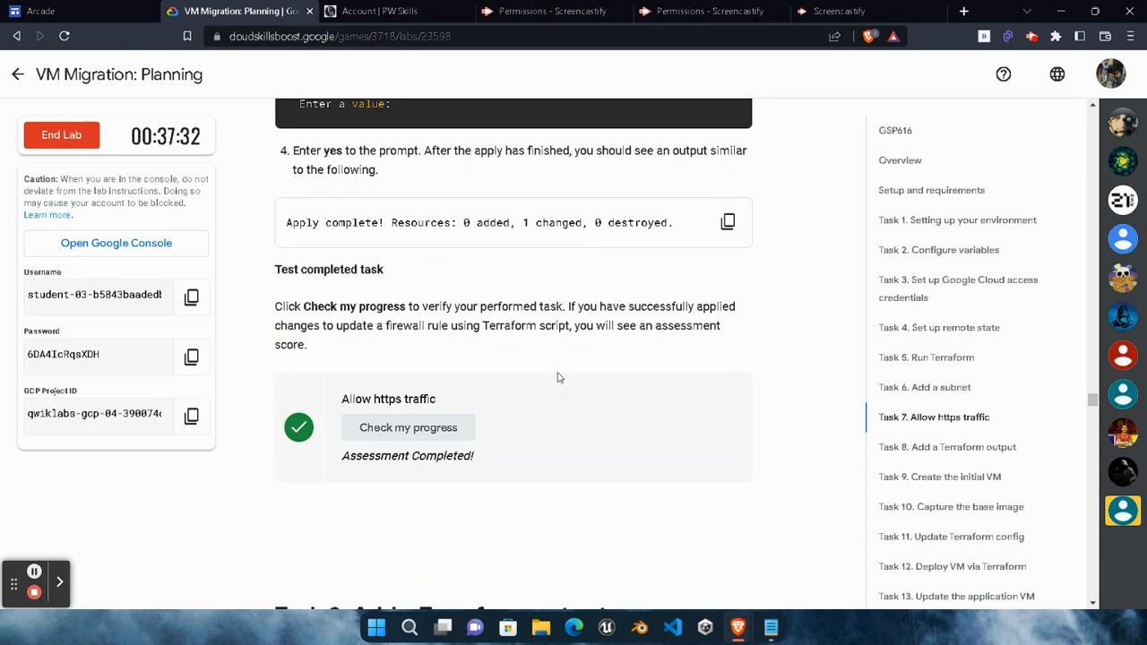
Copy the edit outputs.tf command from Task 8 of the lab and run it in Cloud Shell
scroll(558, 377, "down", 6)
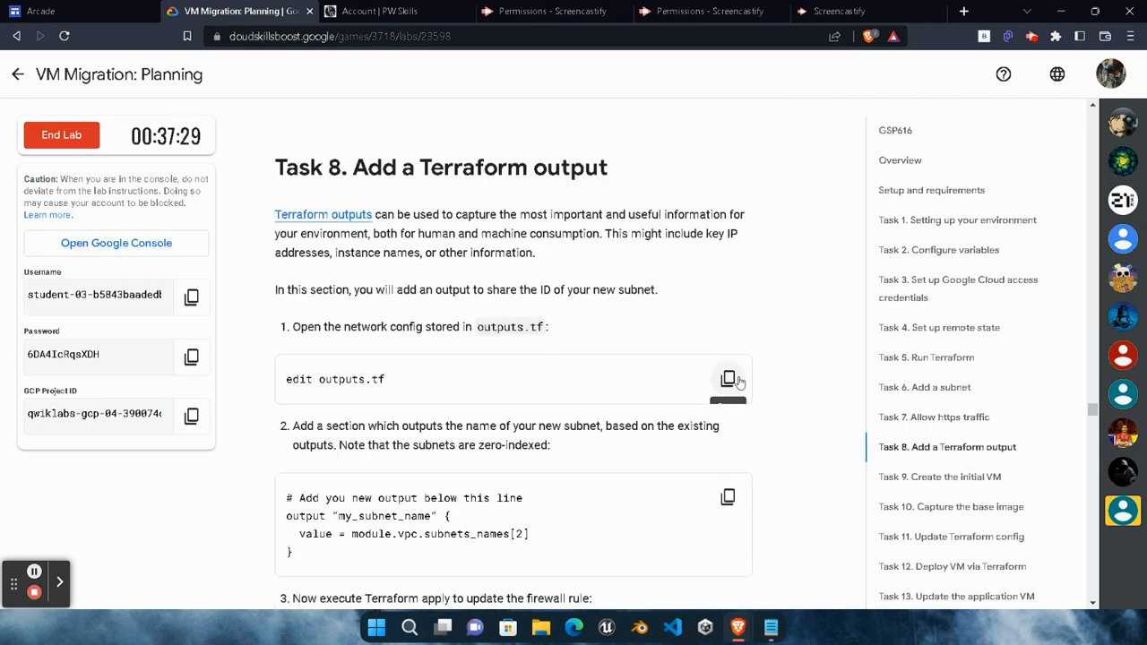
left_click(728, 379)
mouse_move(741, 627)
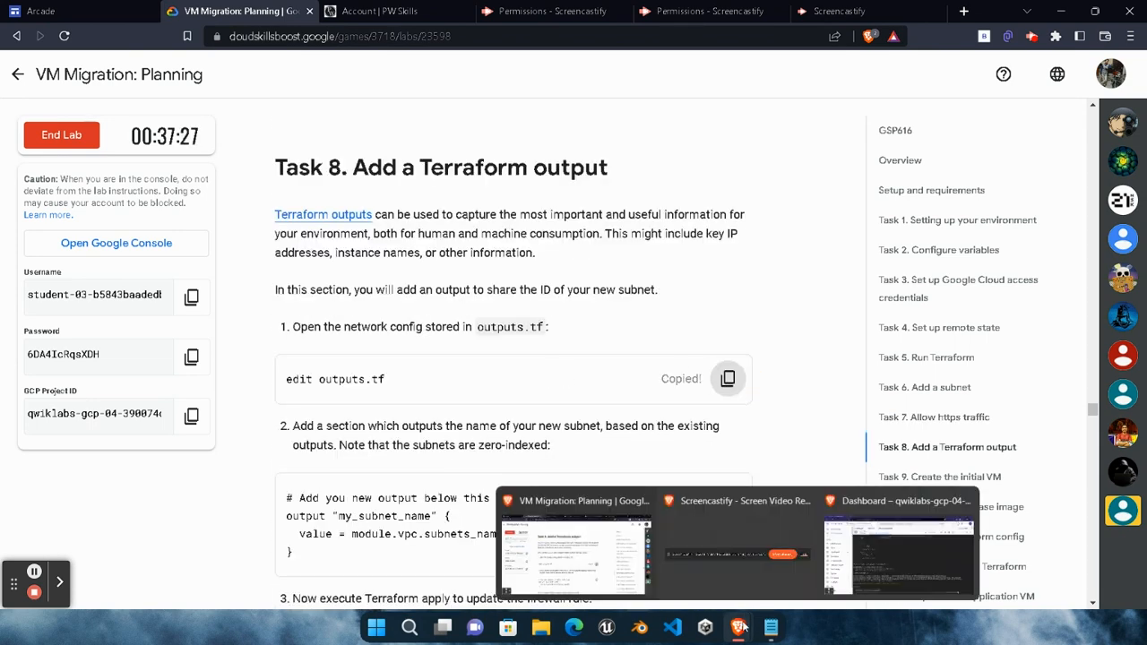
left_click(904, 555)
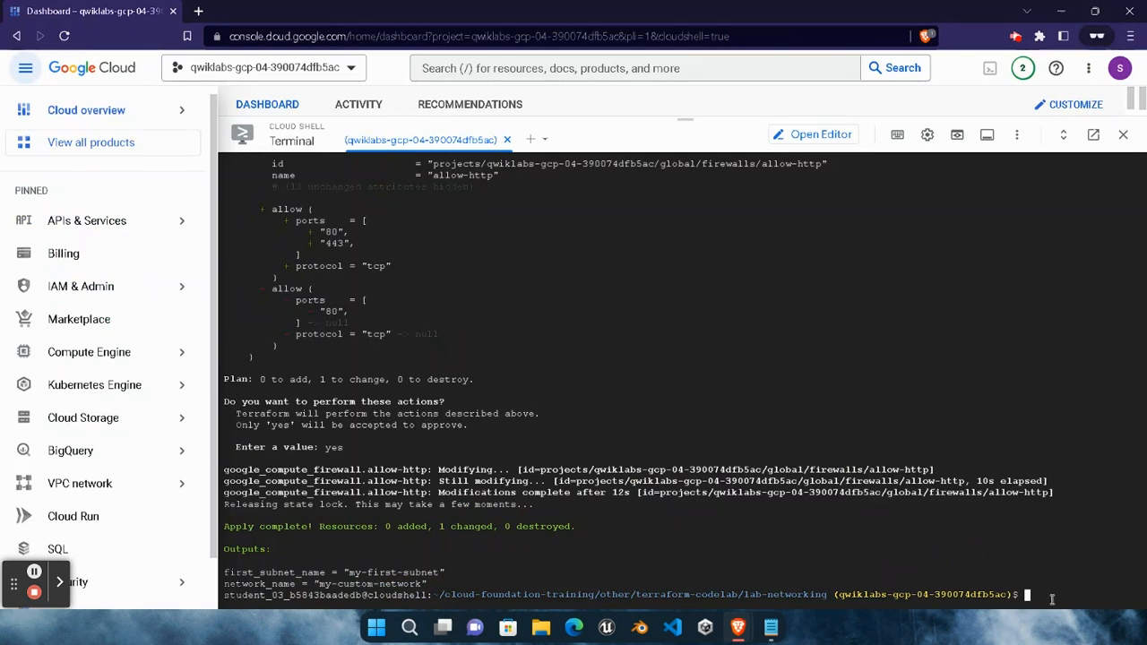
key("ctrl+v")
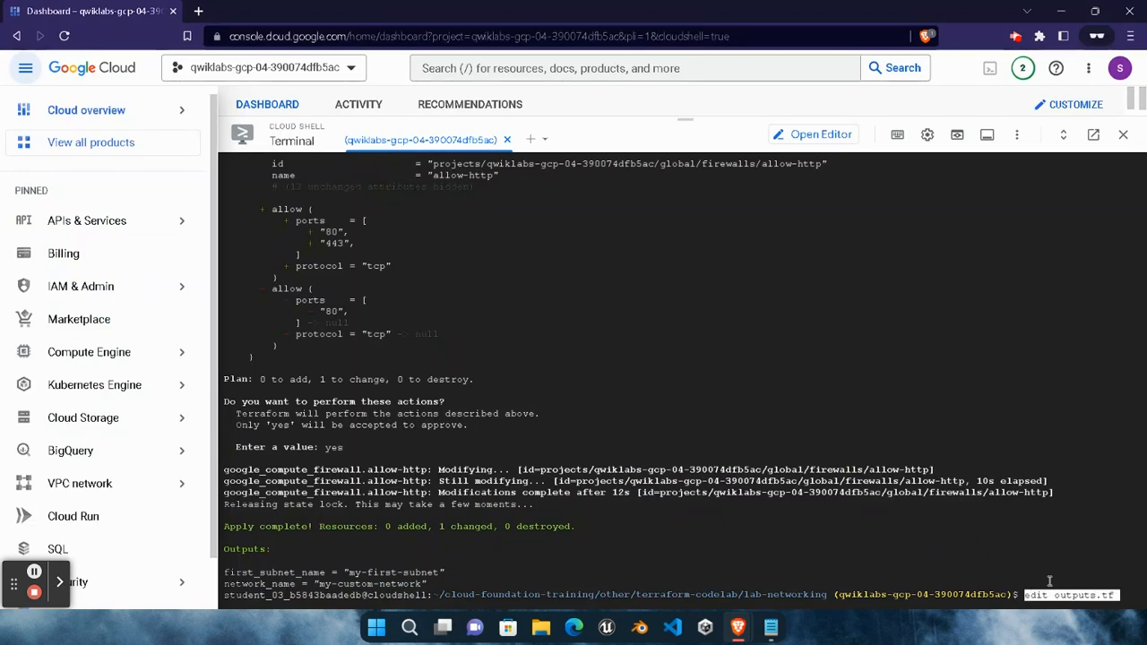
key("Return")
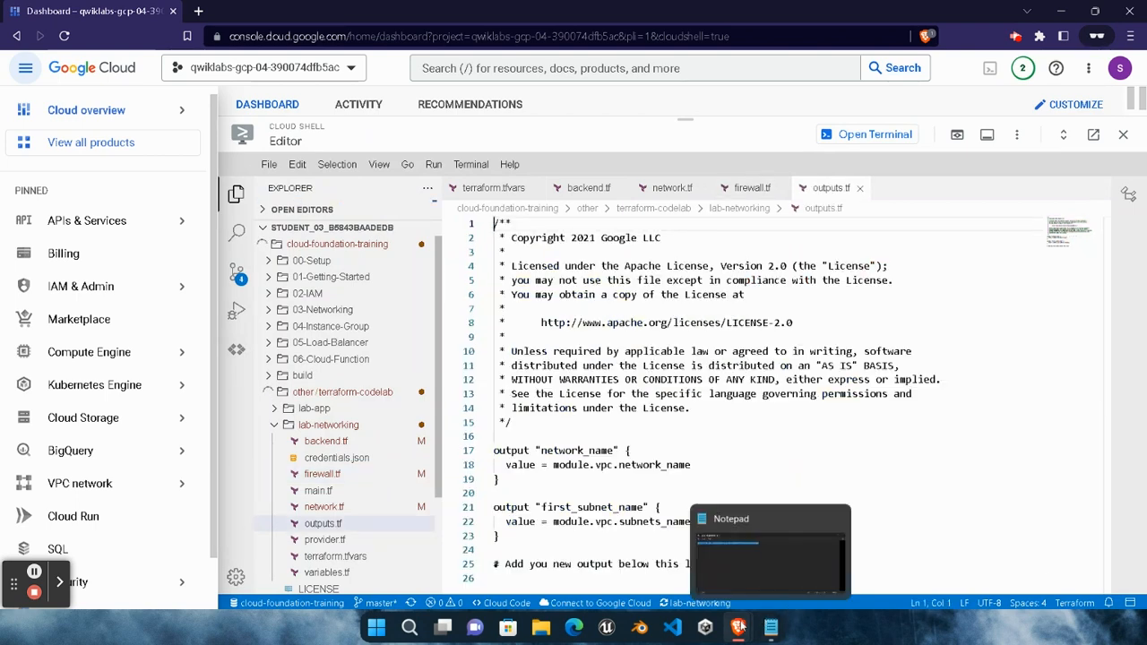
Copy the my_subnet_name output block with value module.vpc.subnets_names[2] from the lab and insert it below the last comment in outputs.tf
mouse_move(737, 627)
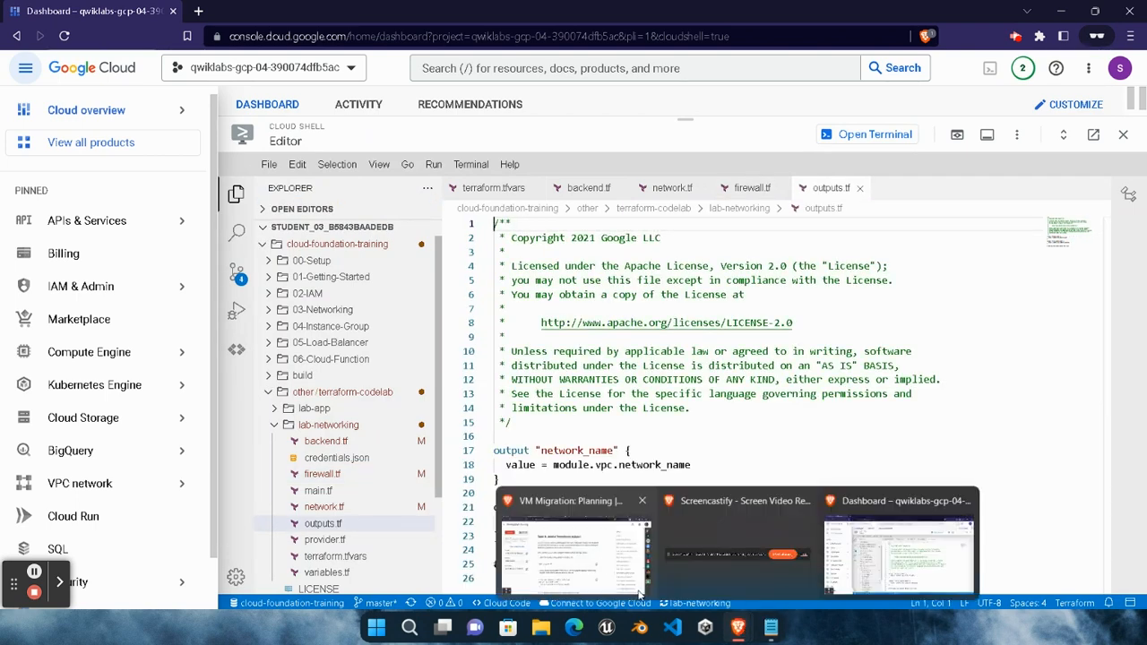
left_click(619, 538)
scroll(401, 443, "down", 2)
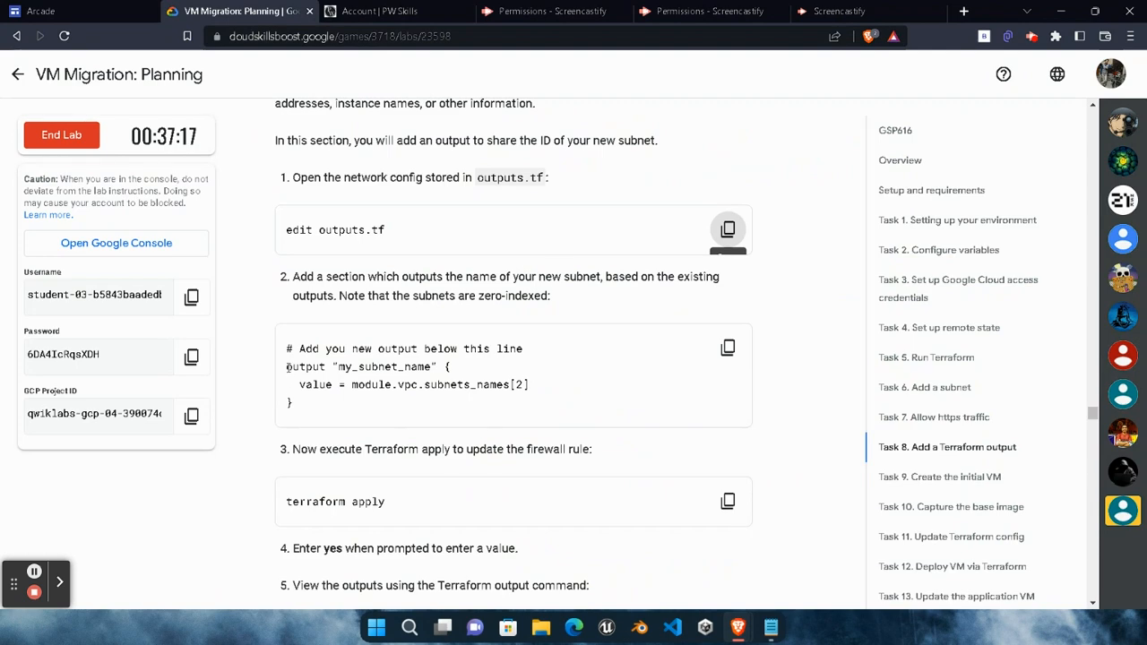
left_click_drag(287, 367, 300, 414)
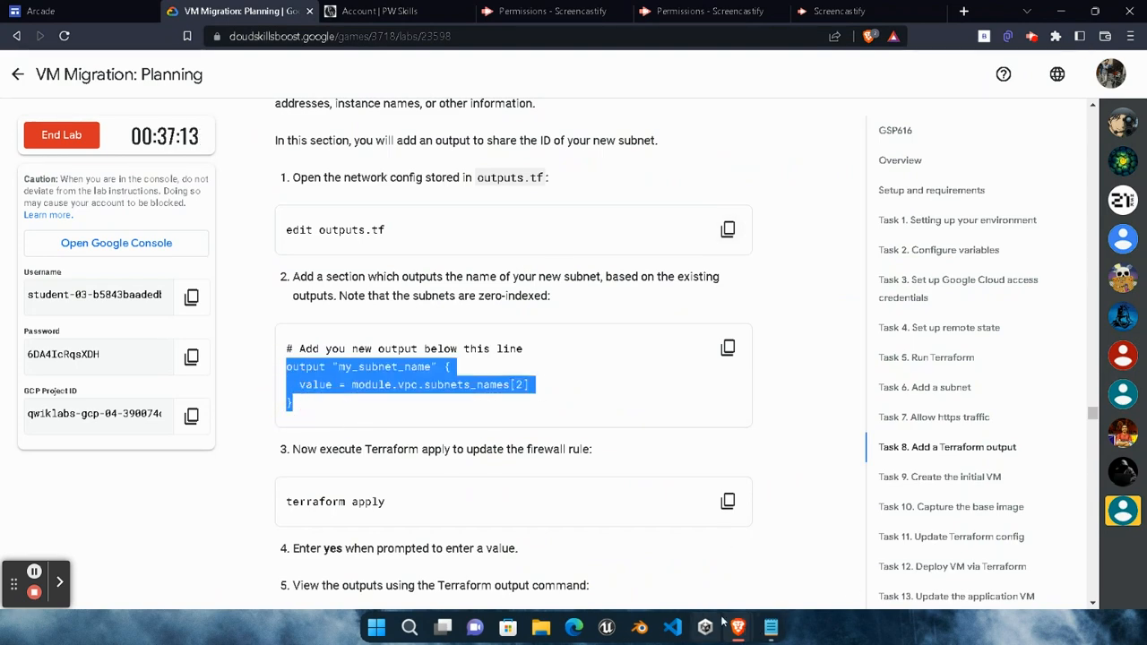
mouse_move(738, 627)
left_click(861, 546)
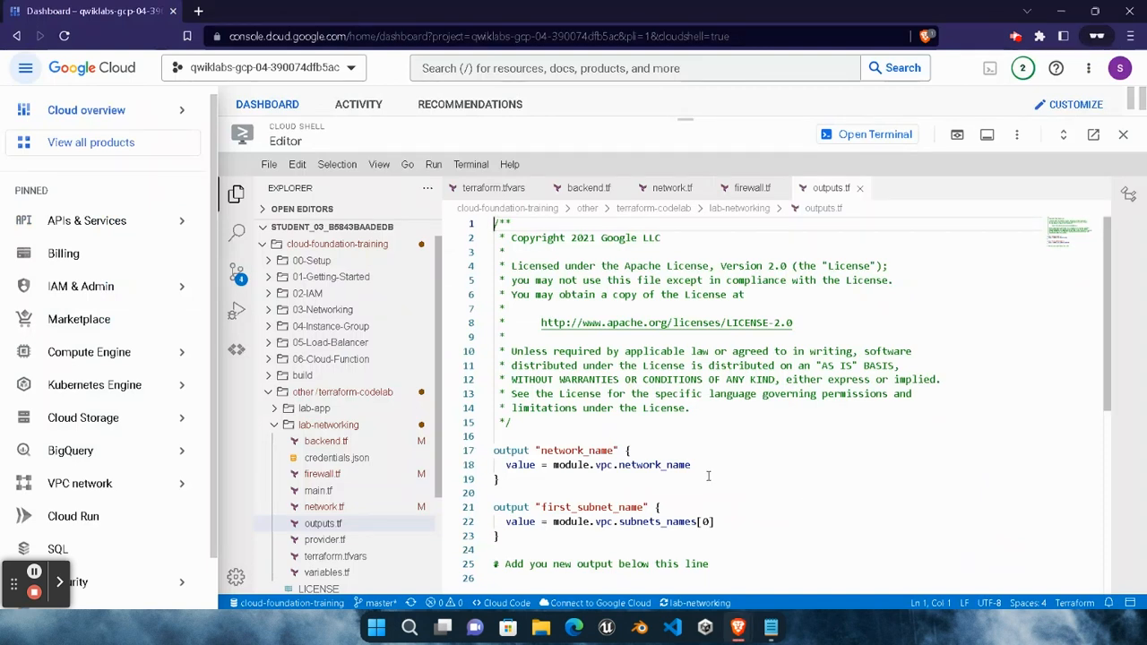
scroll(708, 476, "down", 5)
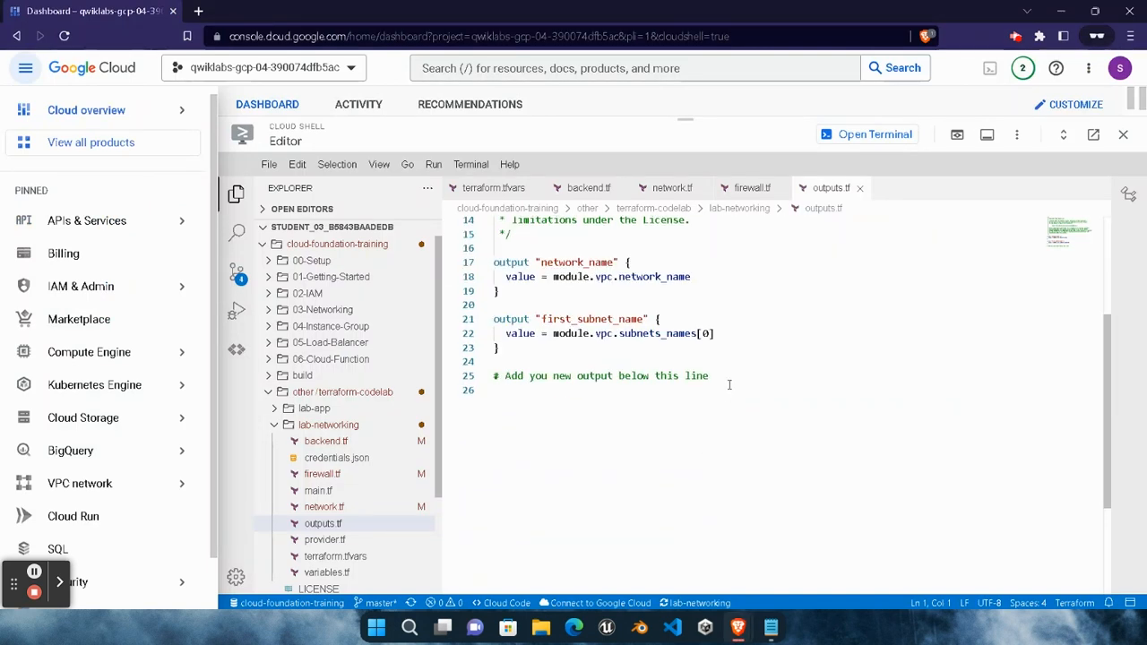
left_click(733, 371)
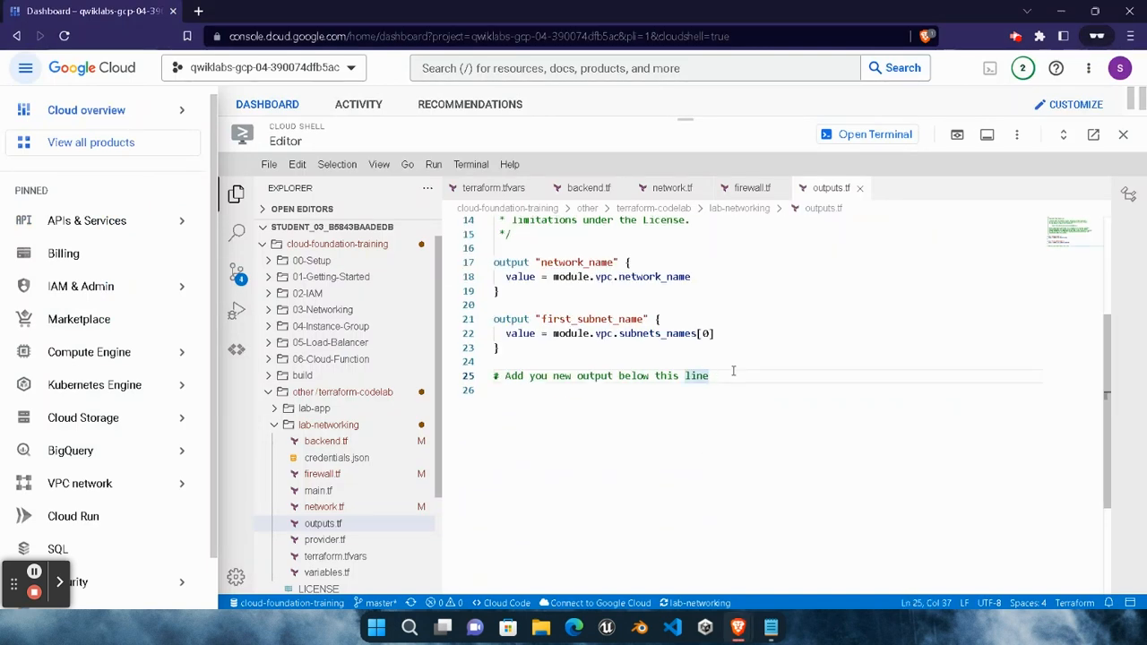
key("Return")
key("ctrl+v")
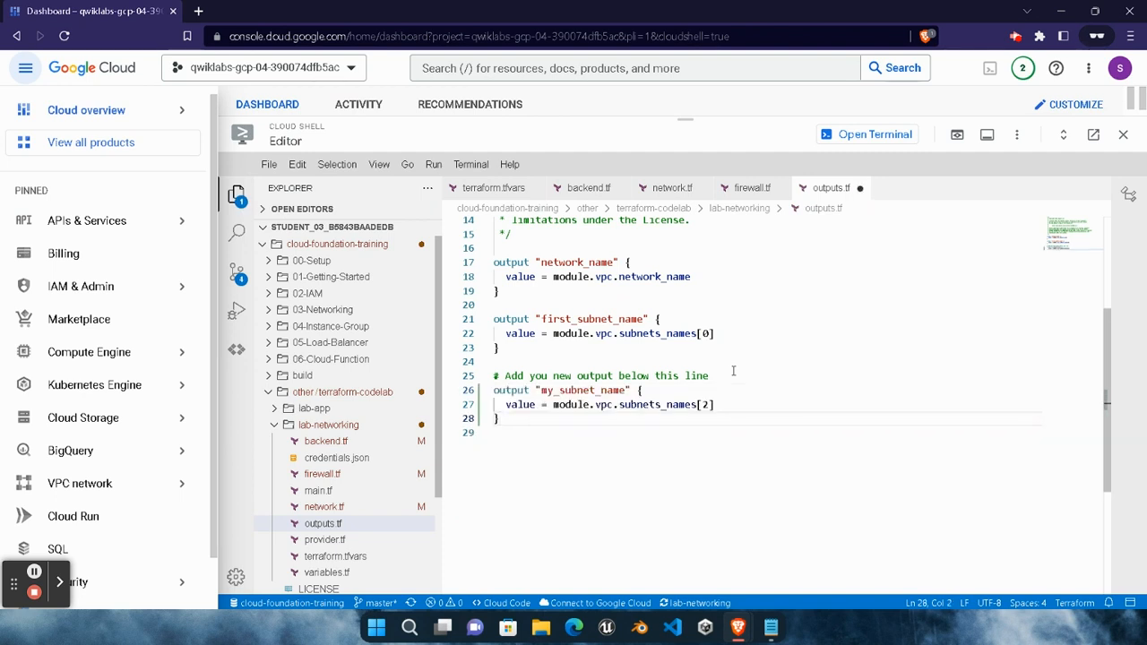
Save the outputs.tf edit and return to the Cloud Shell terminal
left_click(269, 164)
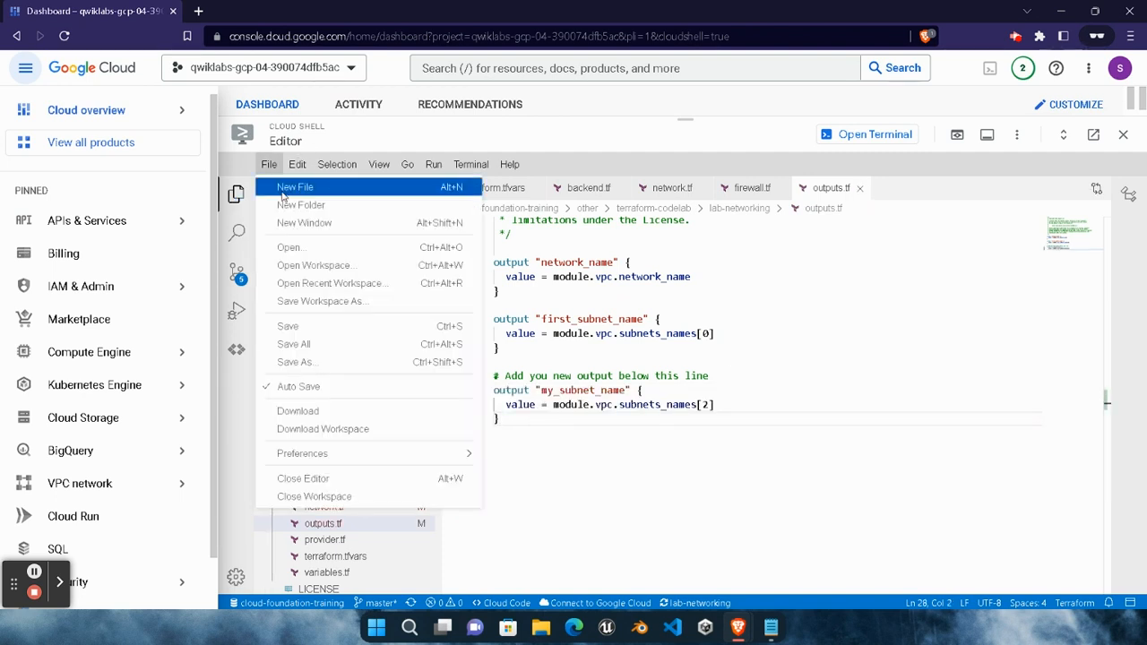
left_click(319, 344)
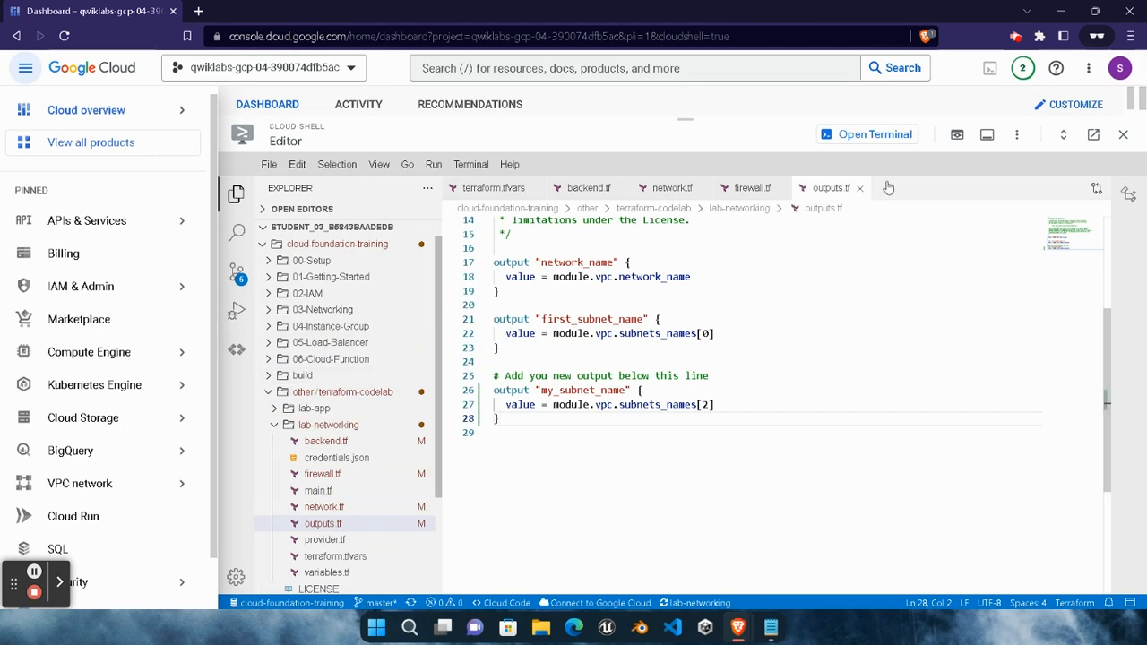
left_click(868, 134)
Copy the Task 8 terraform apply command from the lab, run it in Cloud Shell, and approve the output change with yes
mouse_move(736, 627)
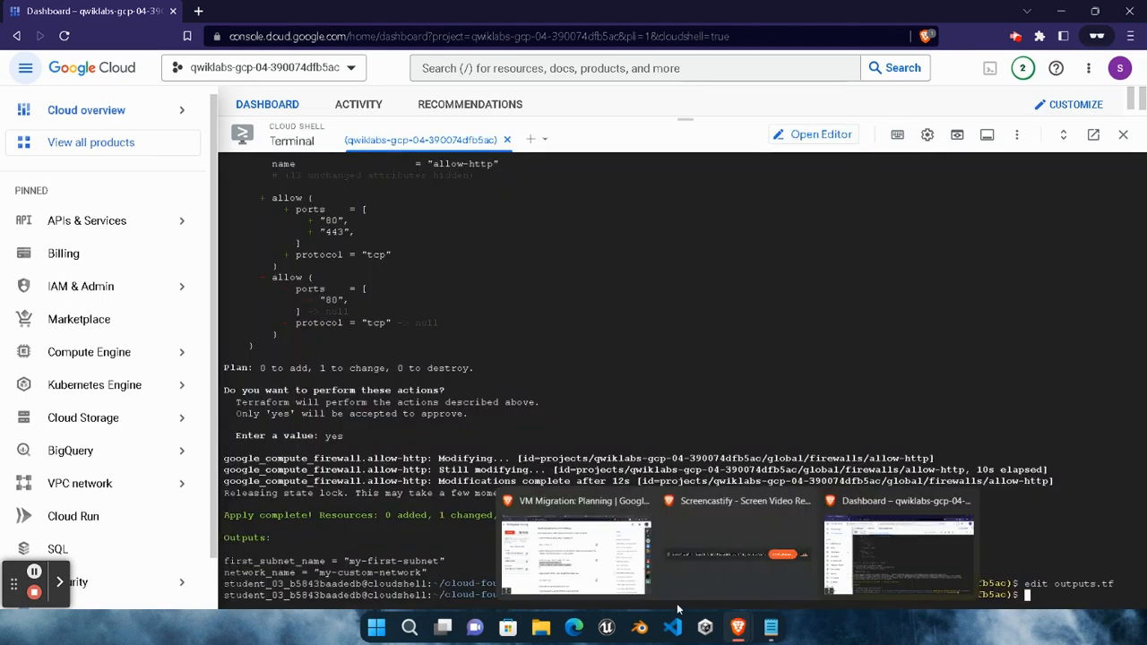
left_click(578, 538)
left_click(728, 351)
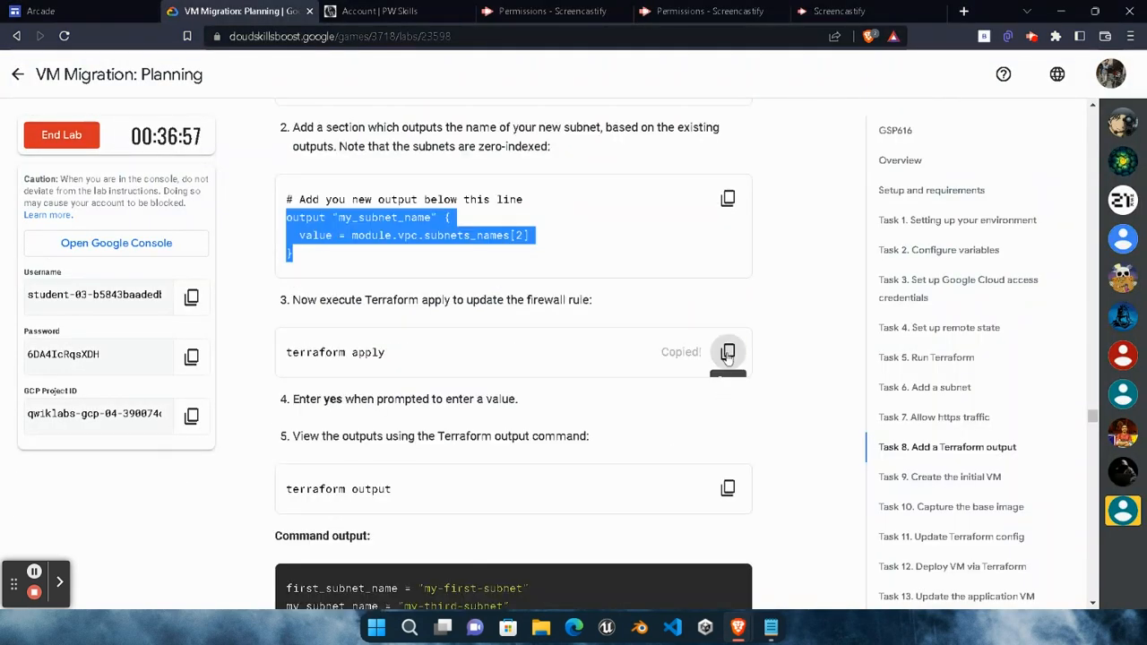
left_click(899, 547)
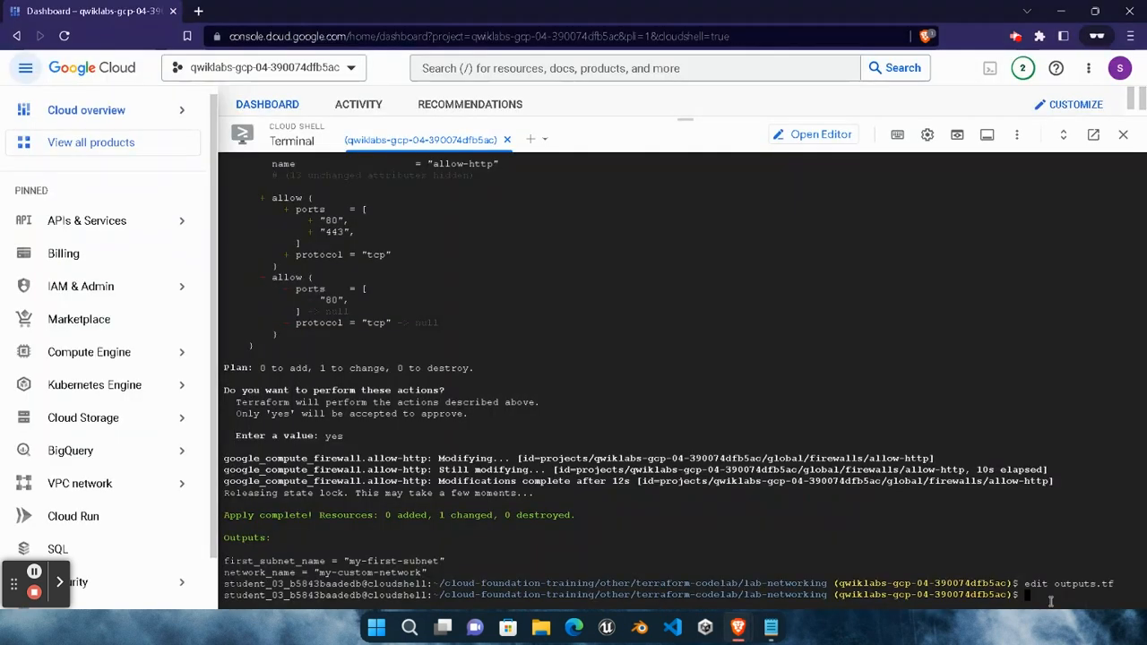
key("ctrl+v")
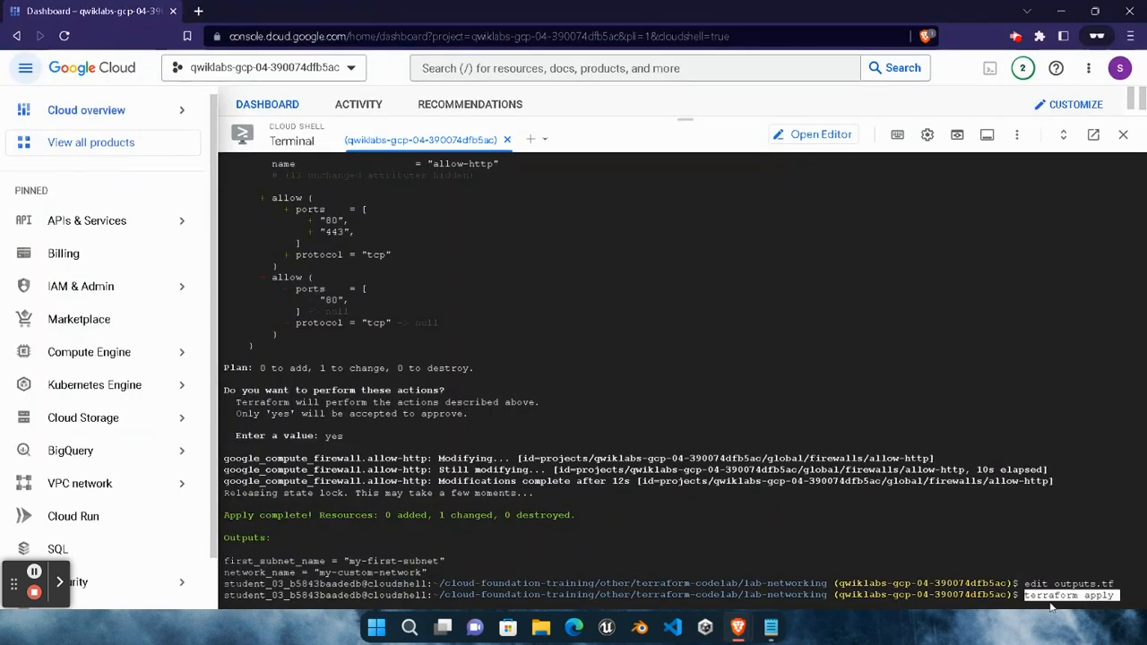
key("Return")
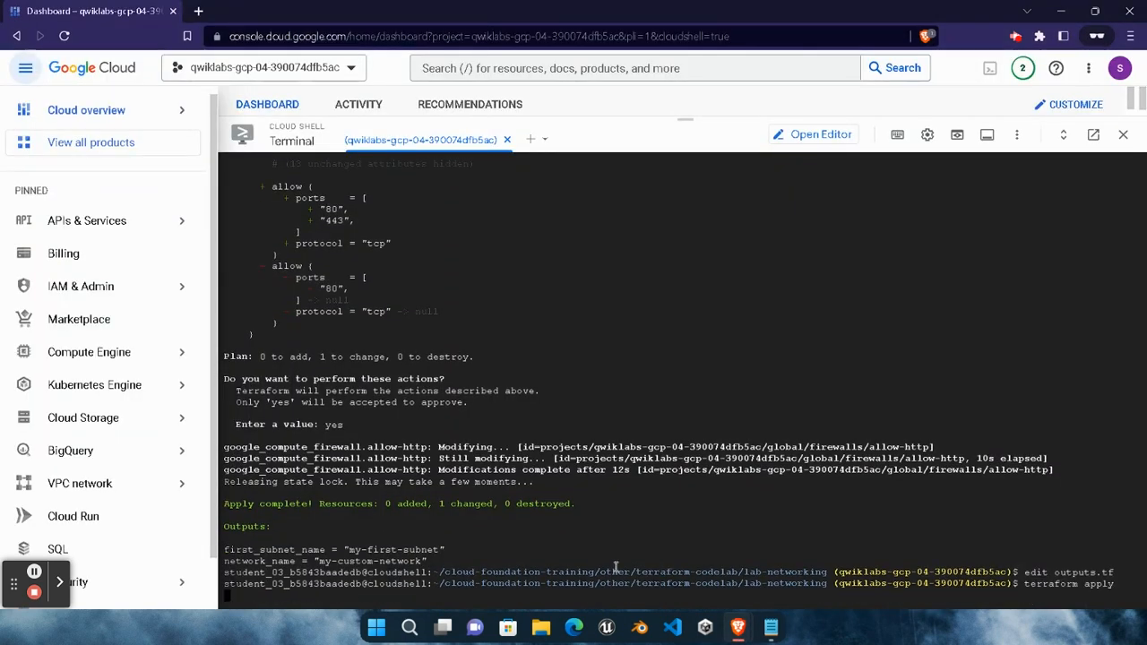
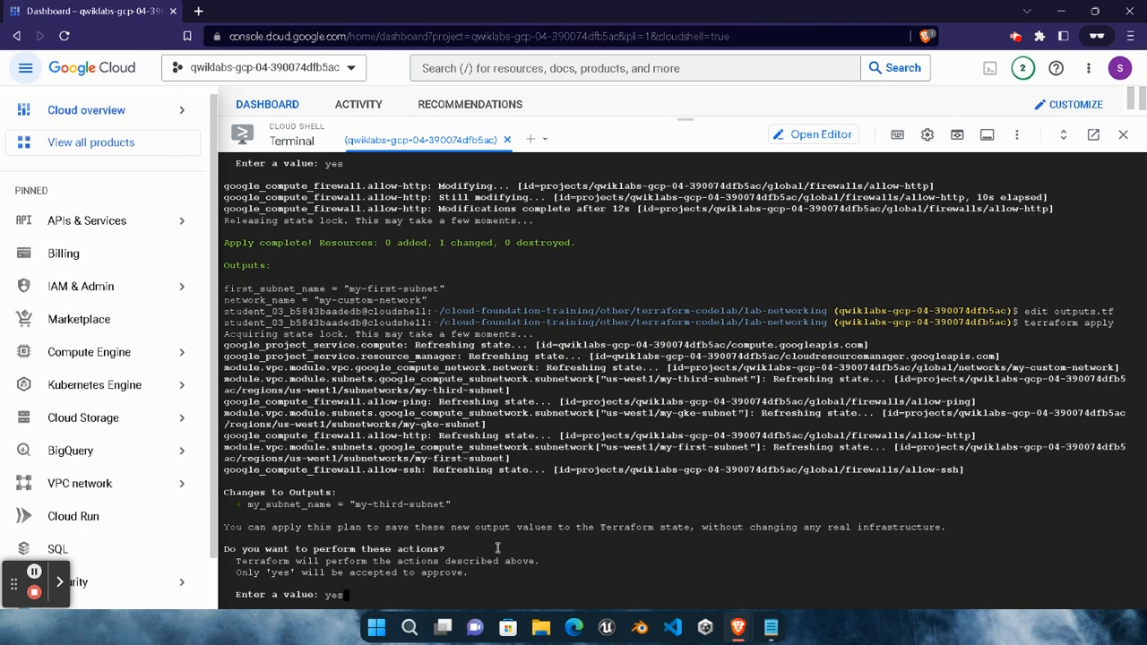
key("Return")
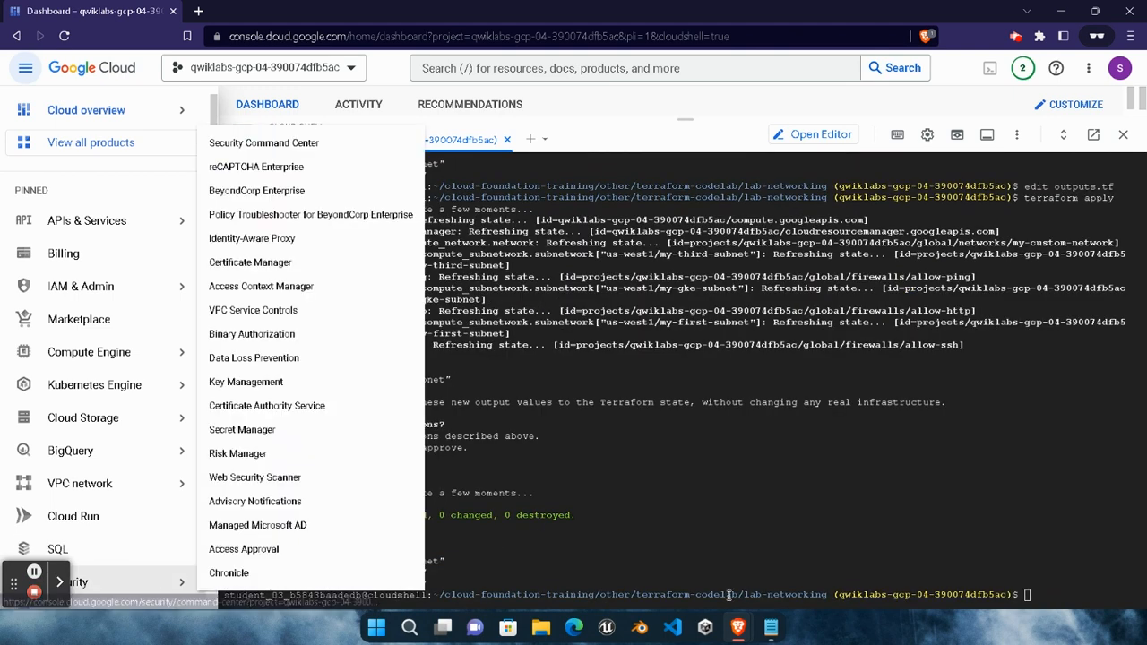
Copy the Task 9 gcloud command that creates build-instance on my-first-subnet in us-west1-b and run it in Cloud Shell
mouse_move(737, 627)
left_click(574, 546)
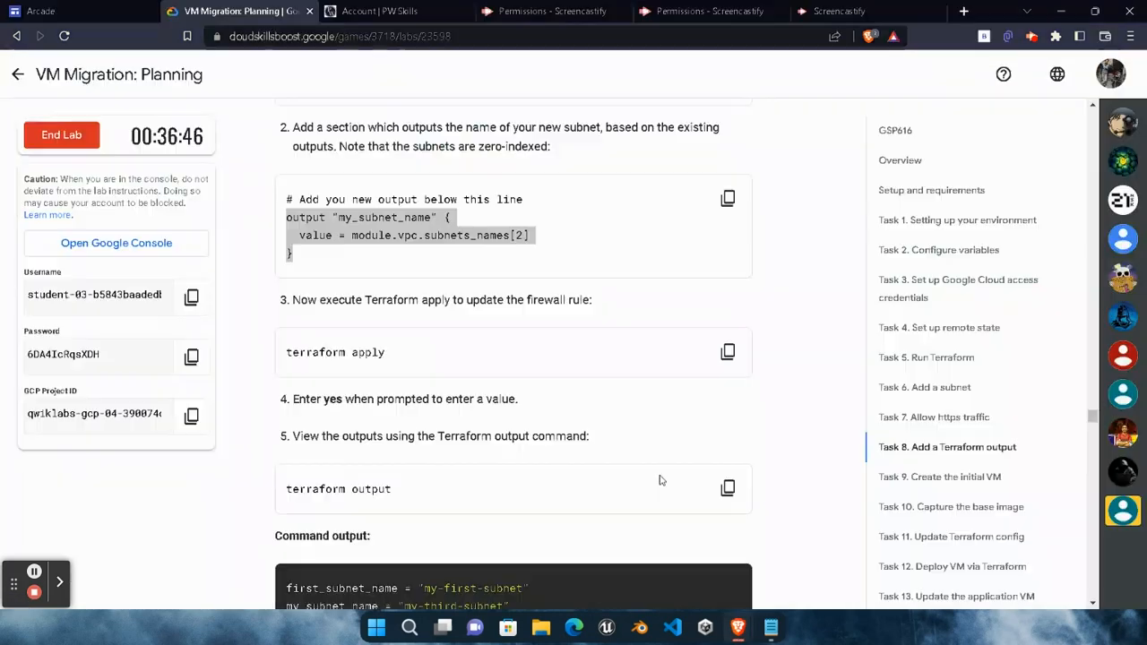
scroll(660, 481, "down", 8)
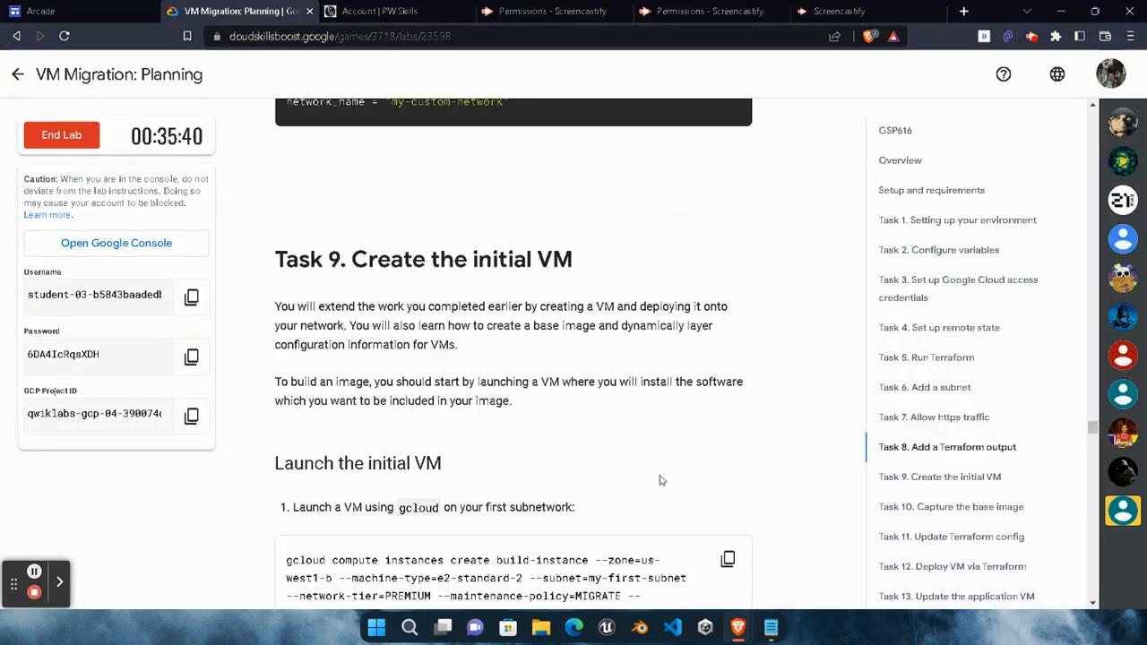
left_click(728, 335)
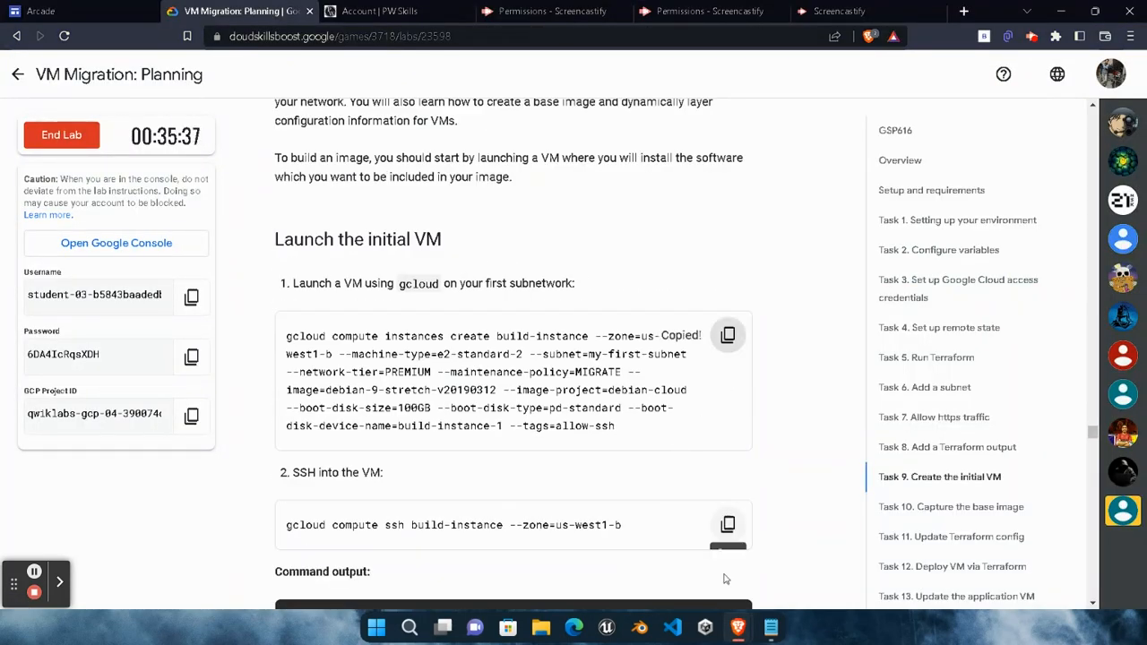
mouse_move(738, 628)
left_click(887, 560)
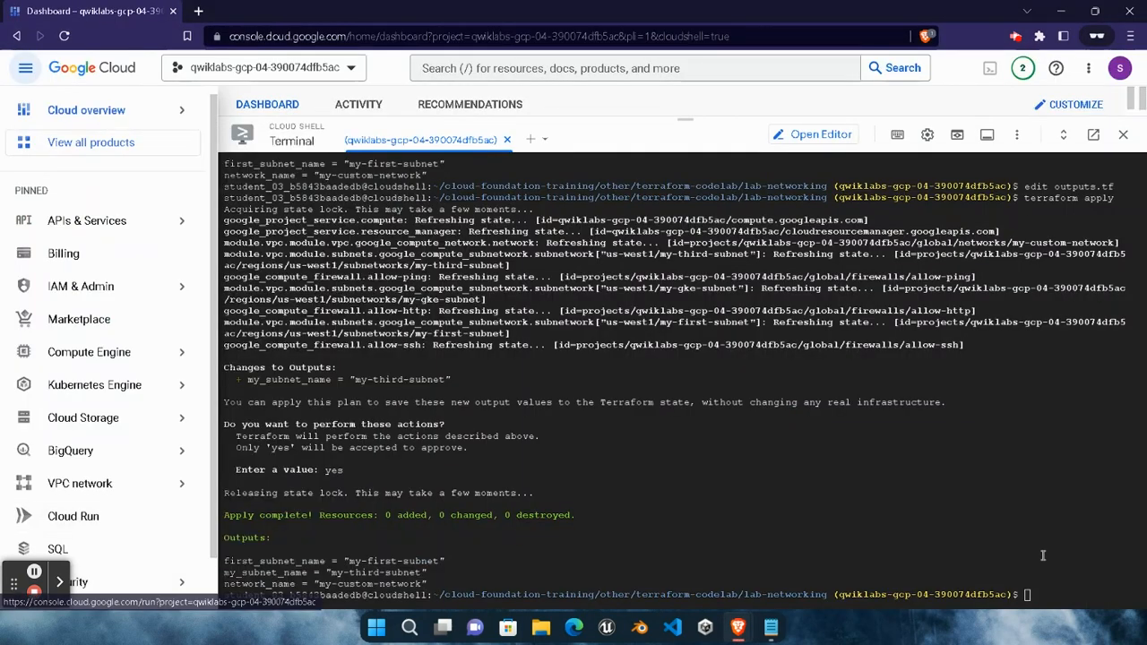
left_click(1066, 596)
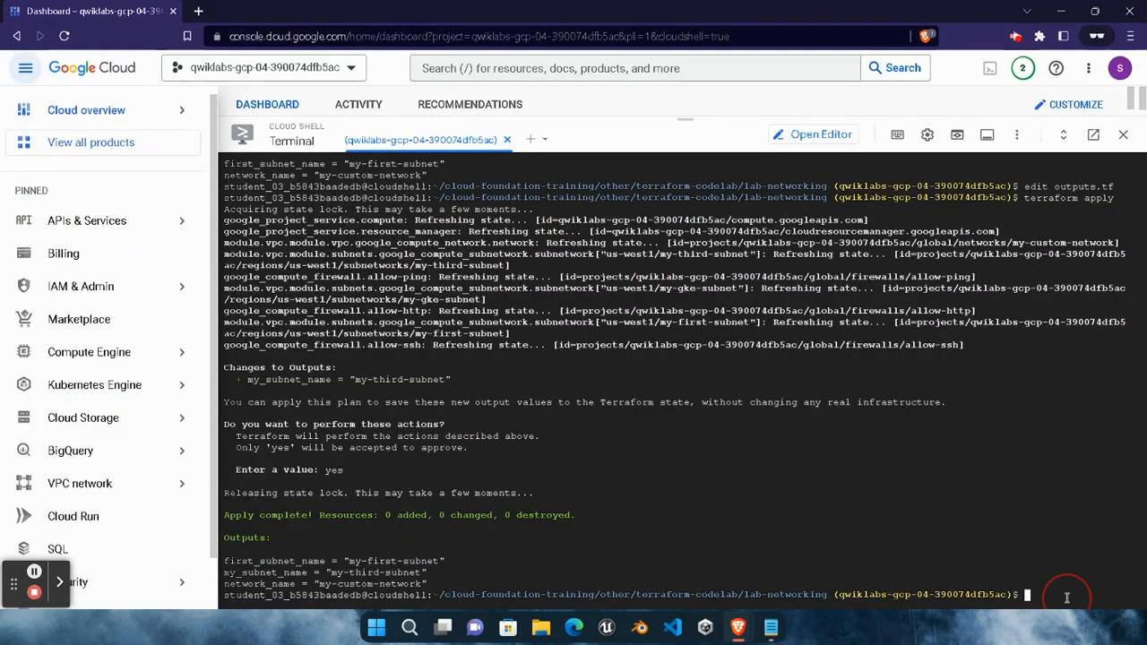
key("ctrl+v")
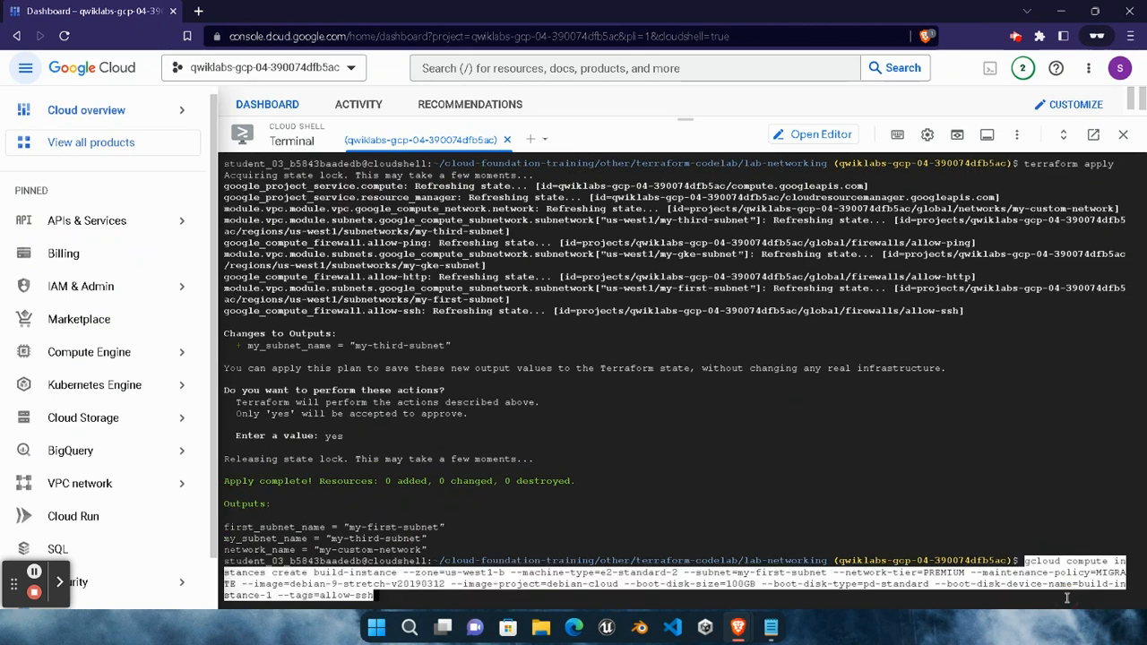
key("Return")
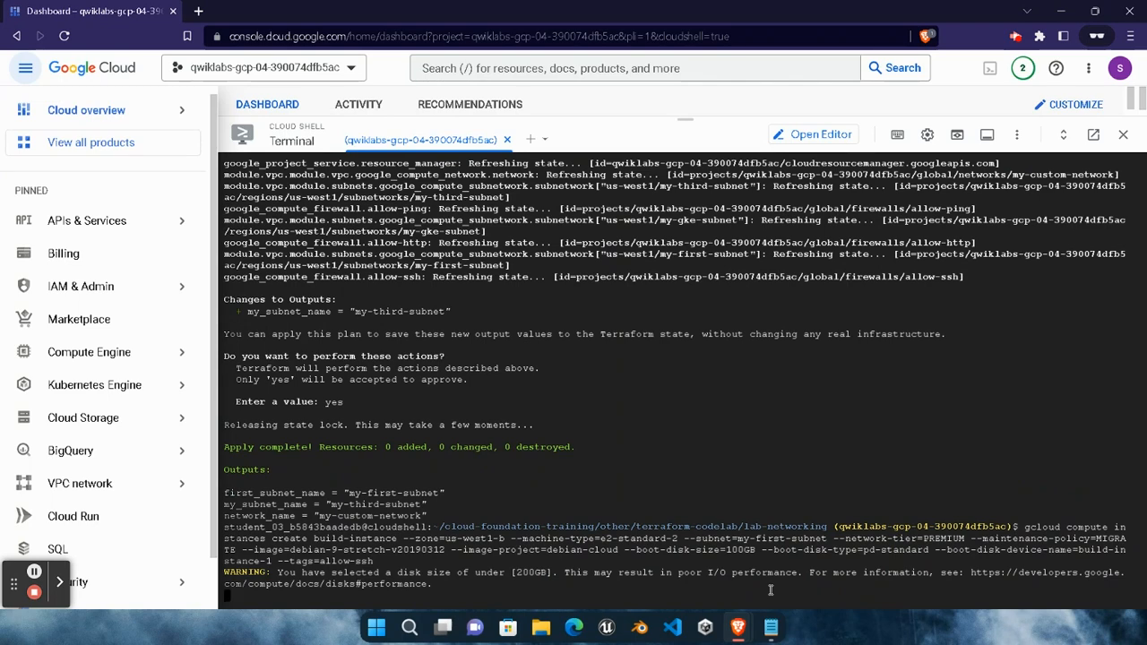
Copy the gcloud compute ssh build-instance --zone=us-west1-b command from the lab and run it in Cloud Shell
mouse_move(737, 628)
left_click(622, 592)
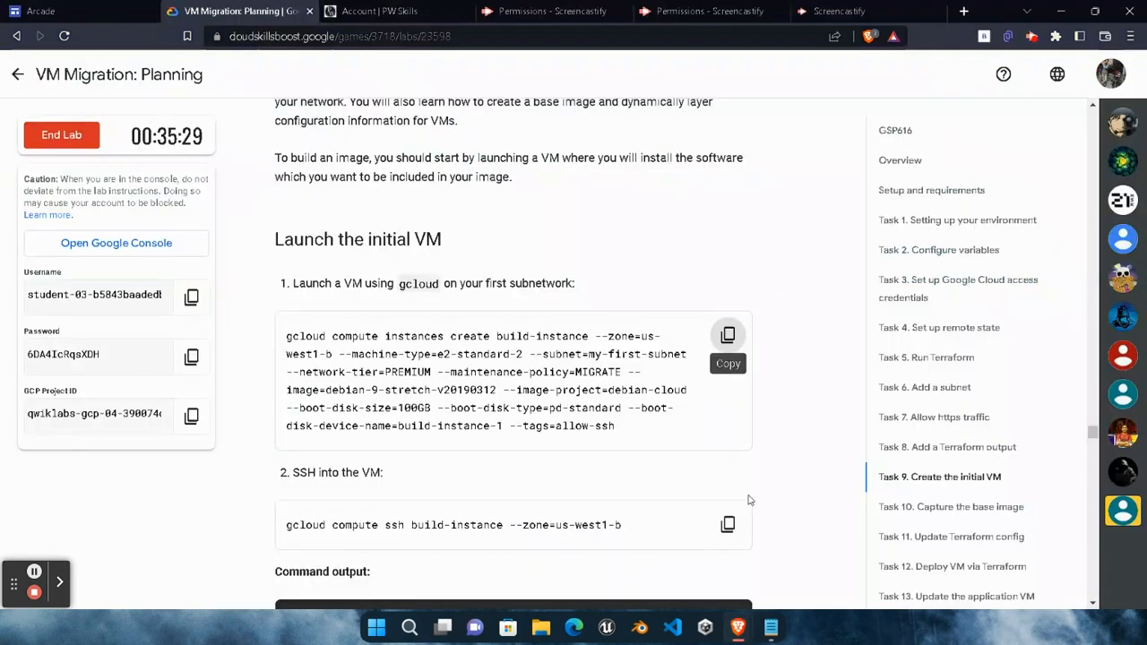
scroll(726, 341, "down", 1)
left_click(728, 300)
mouse_move(738, 619)
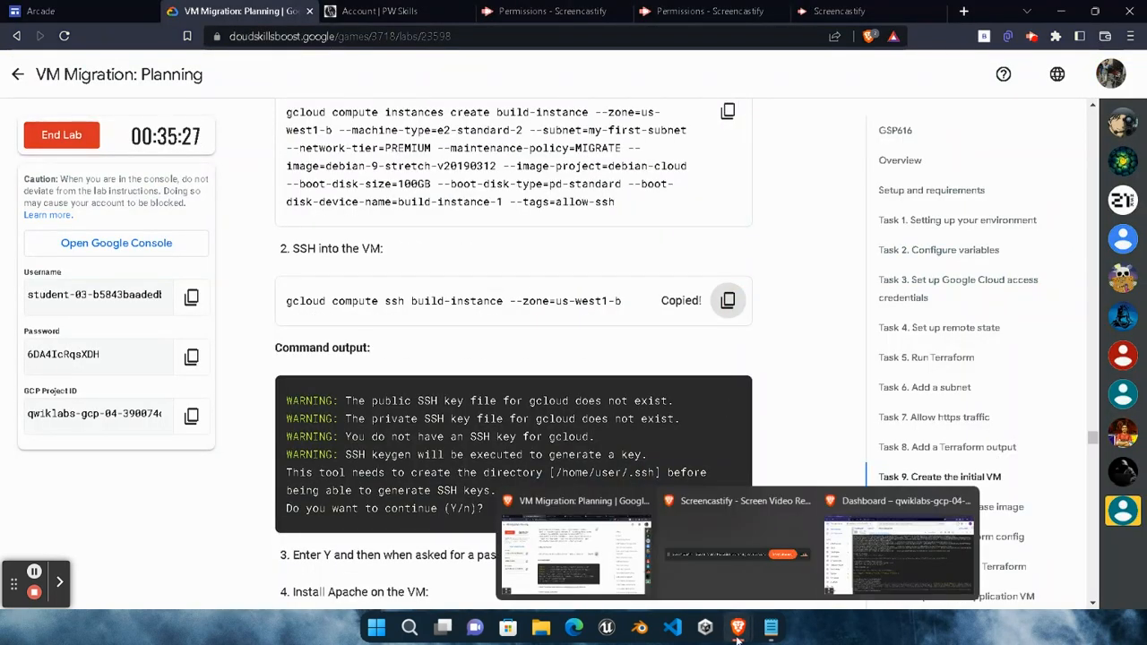
left_click(826, 582)
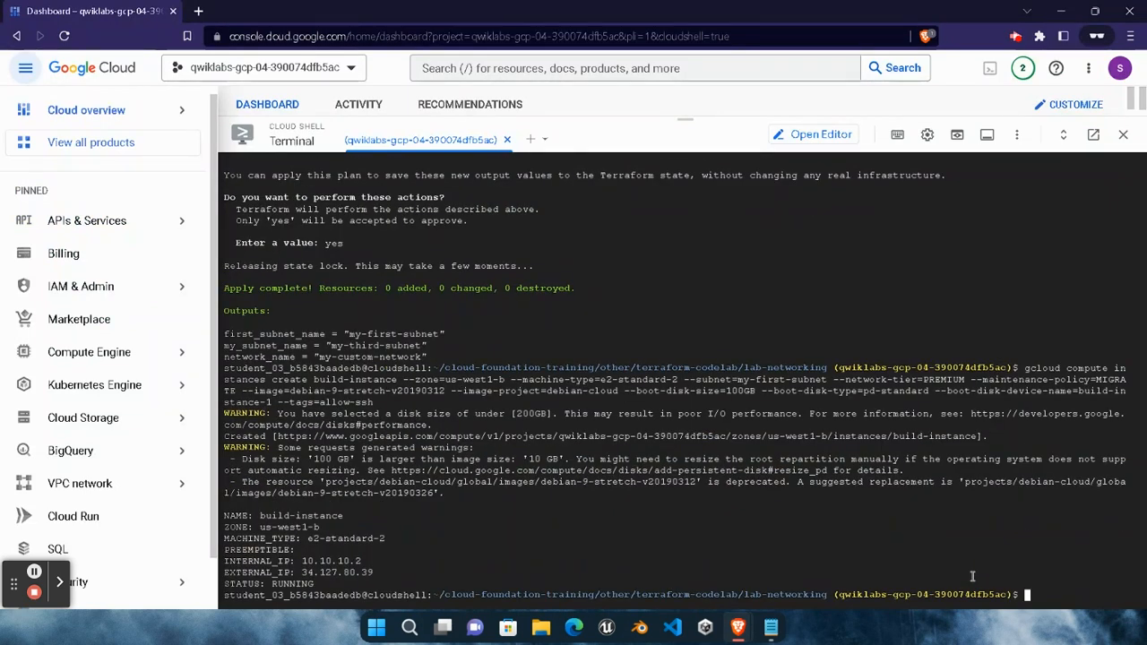
key("ctrl+v")
key("Return")
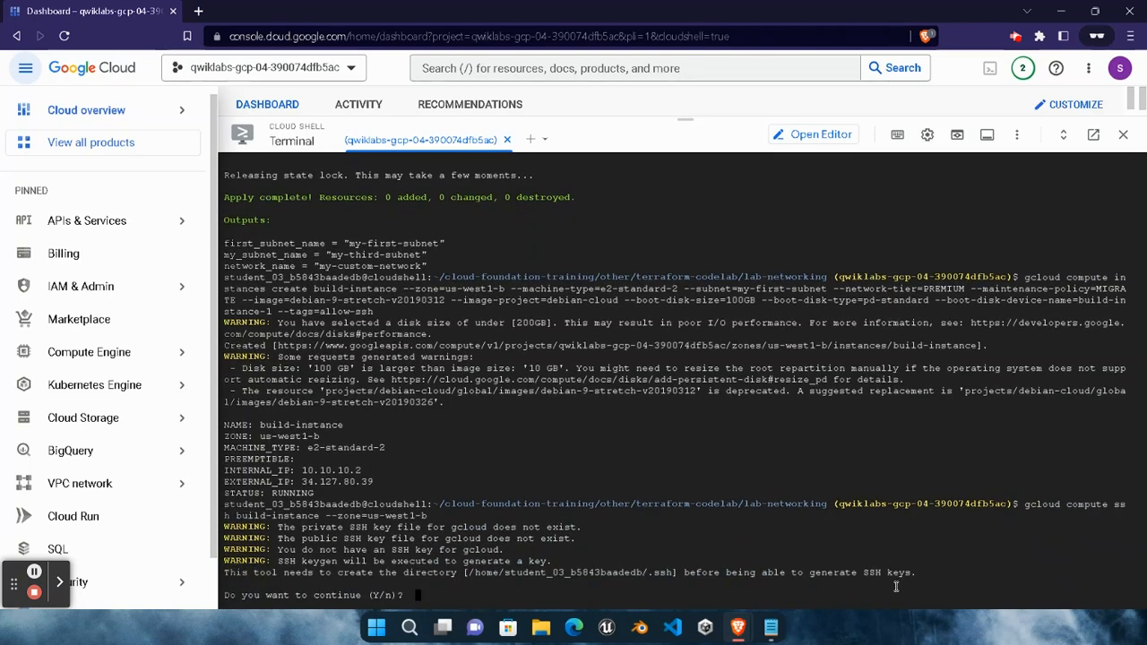
Agree to SSH key generation with y and leave both passphrase prompts empty
type("y")
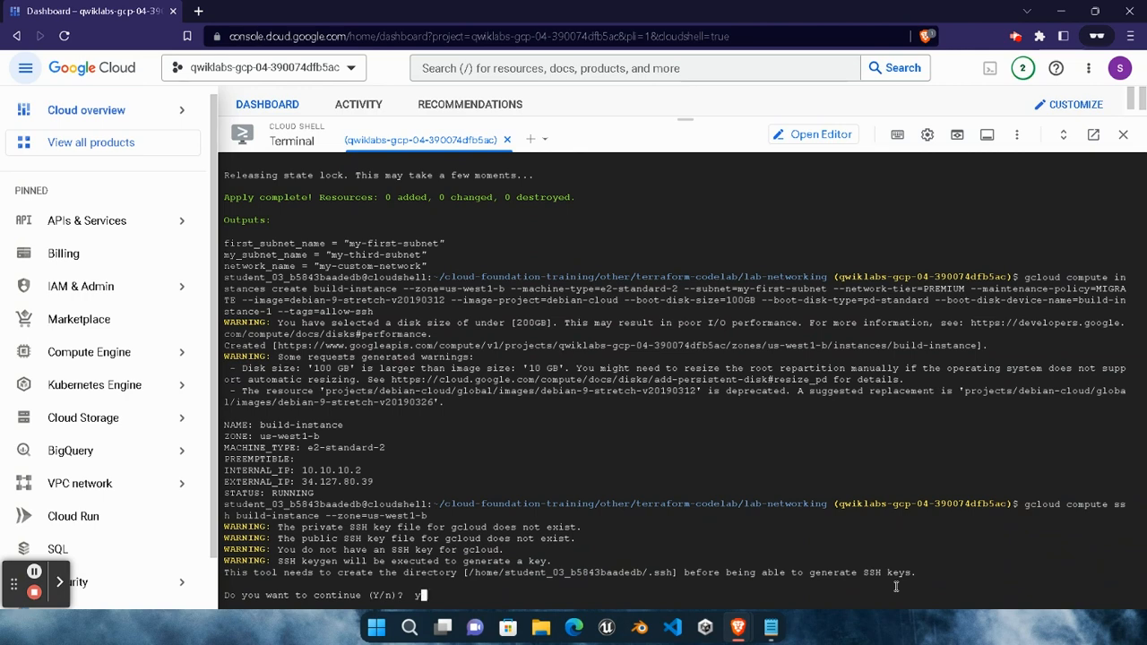
key("Return")
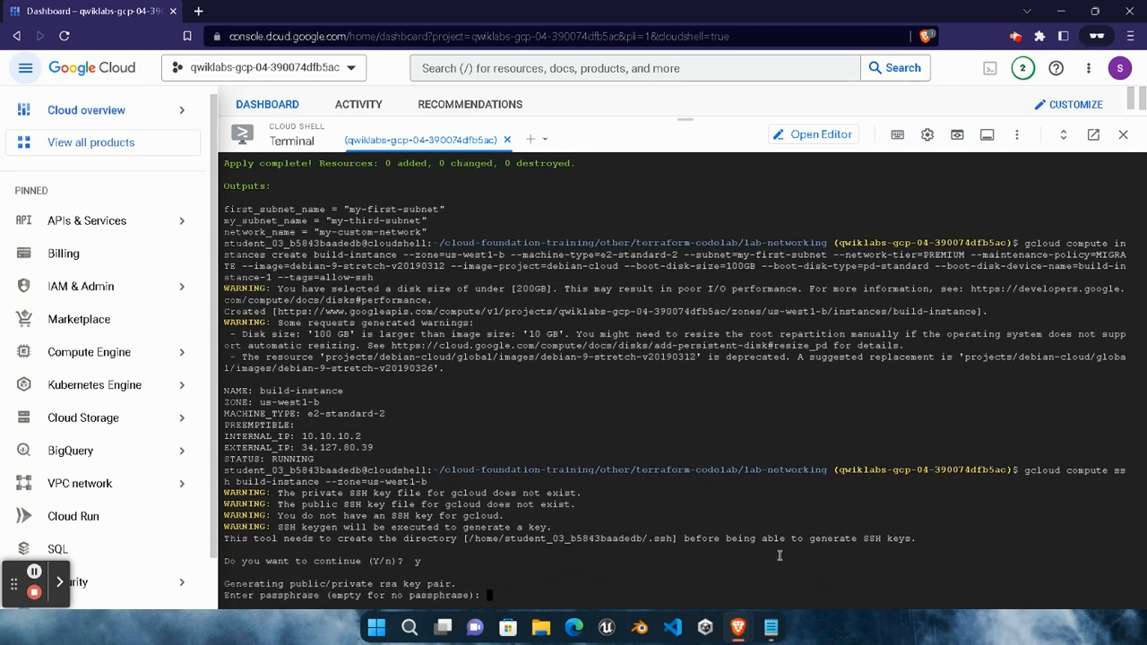
mouse_move(748, 616)
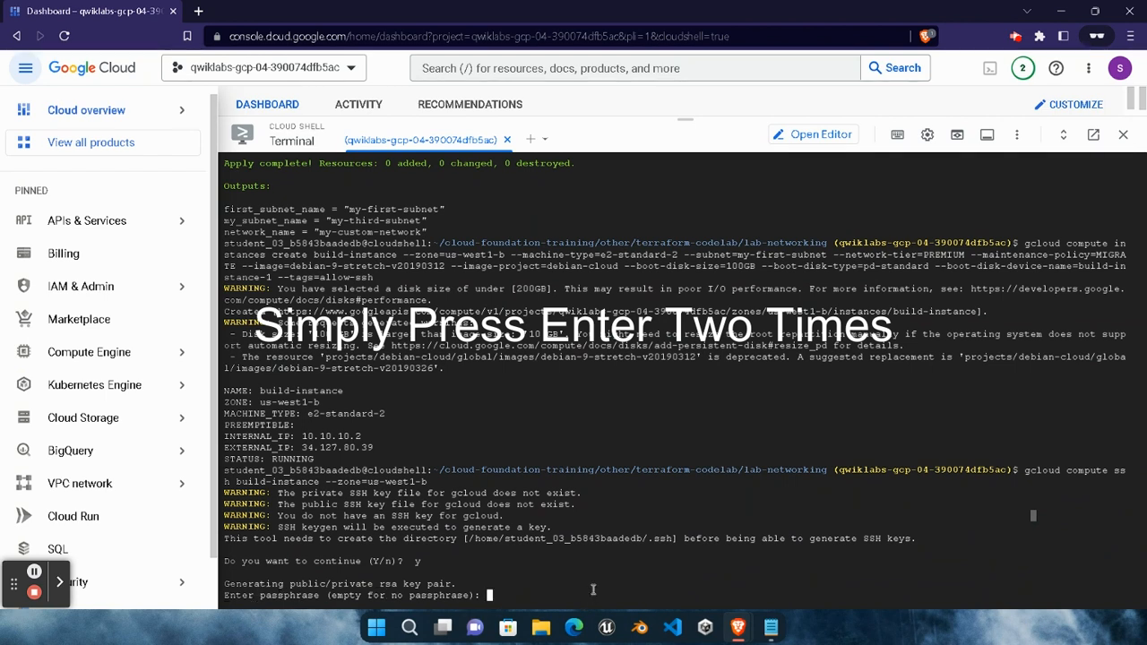
key("Return")
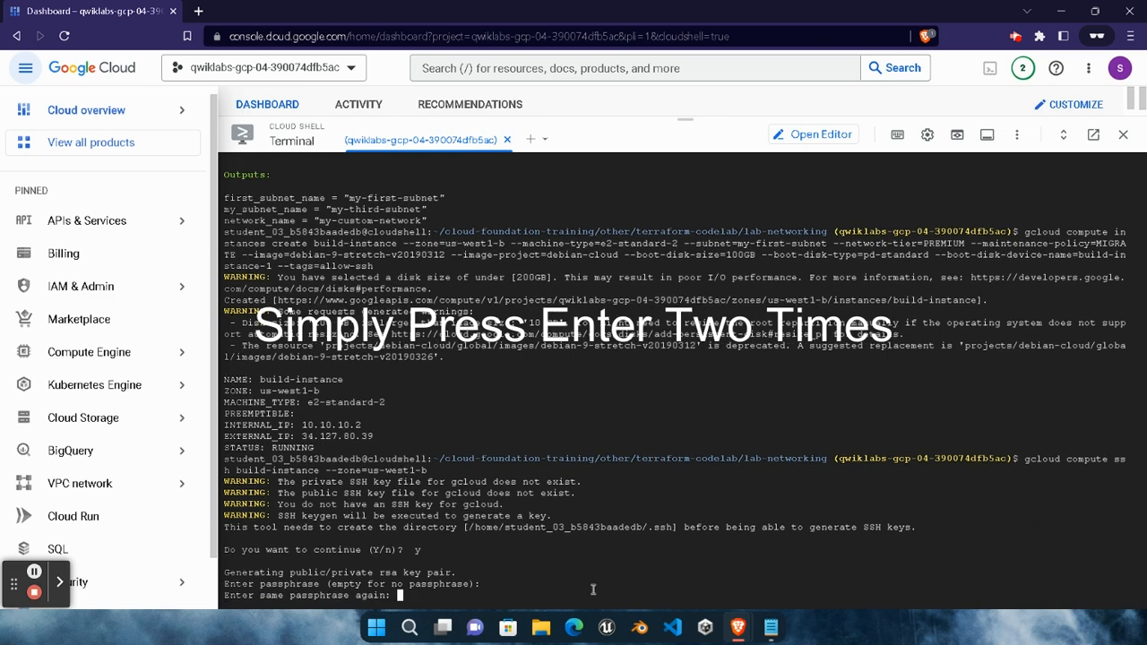
key("Return")
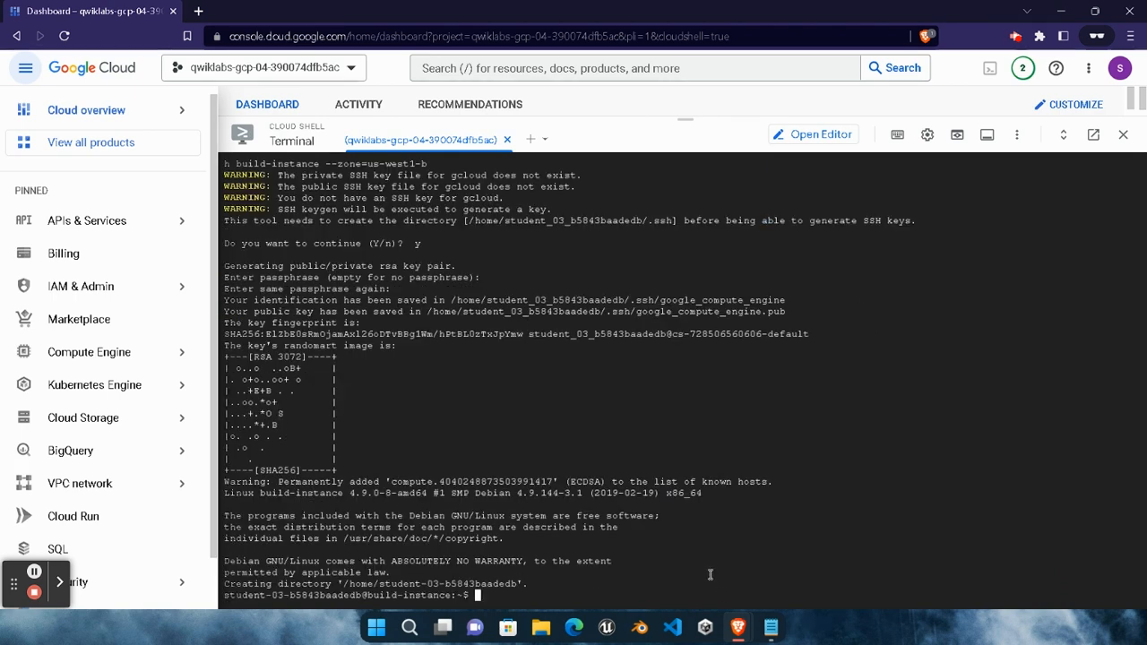
Copy the sudo apt-get update && sudo apt-get install apache2 -y command from the lab and run it on build-instance
left_click(615, 550)
scroll(615, 549, "down", 2)
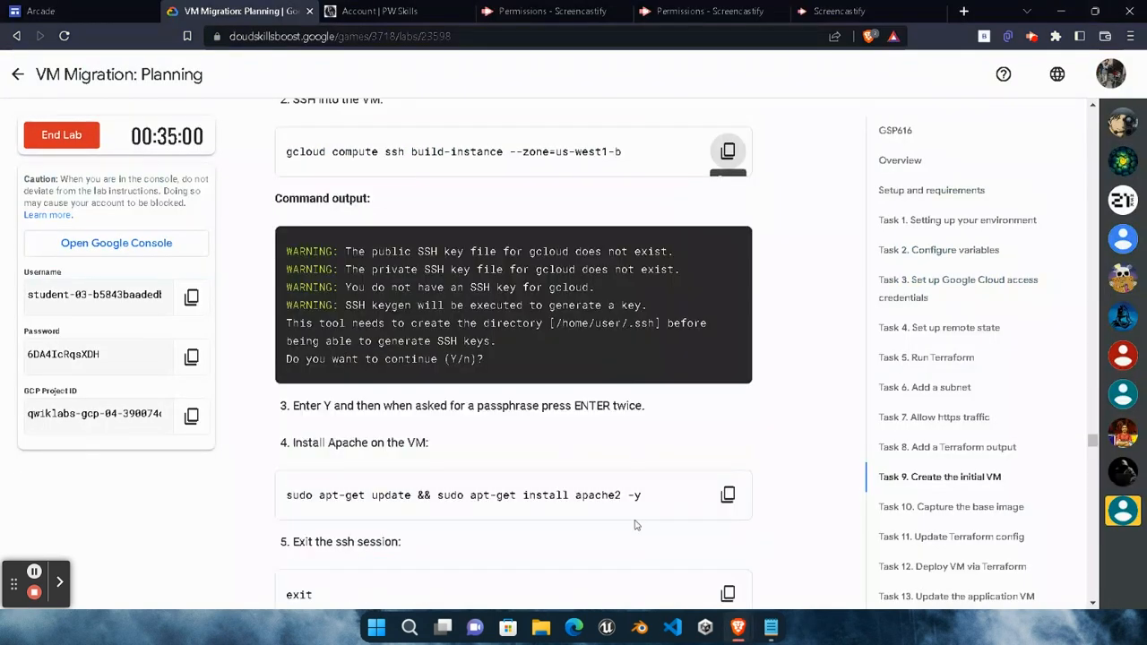
left_click(728, 495)
mouse_move(739, 626)
left_click(852, 575)
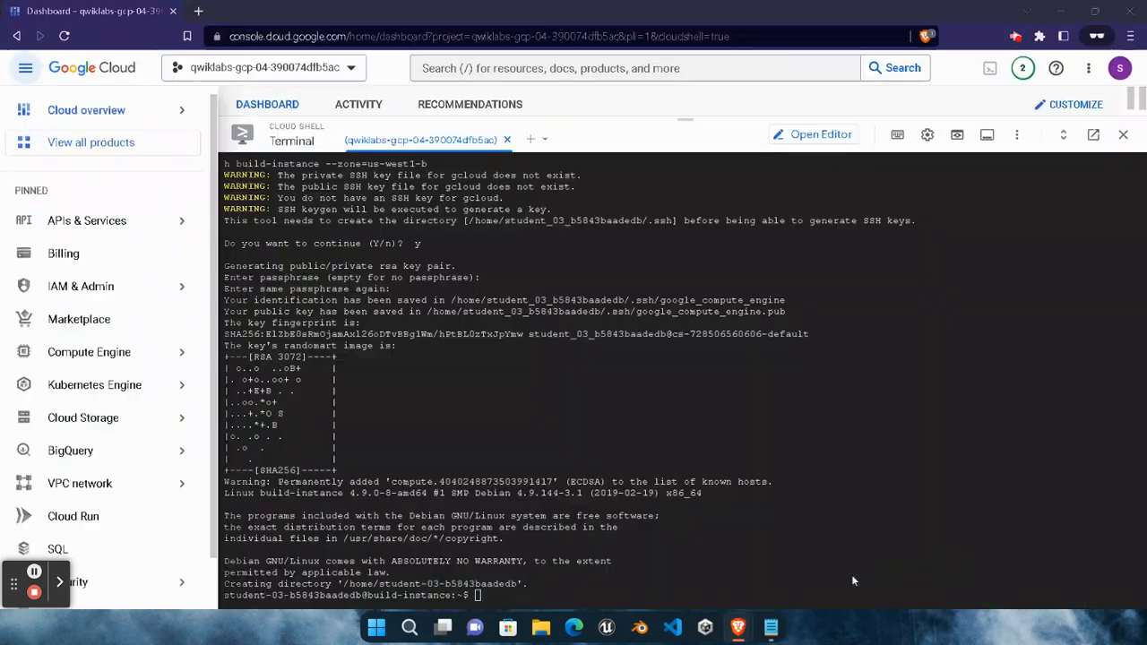
key("ctrl+v")
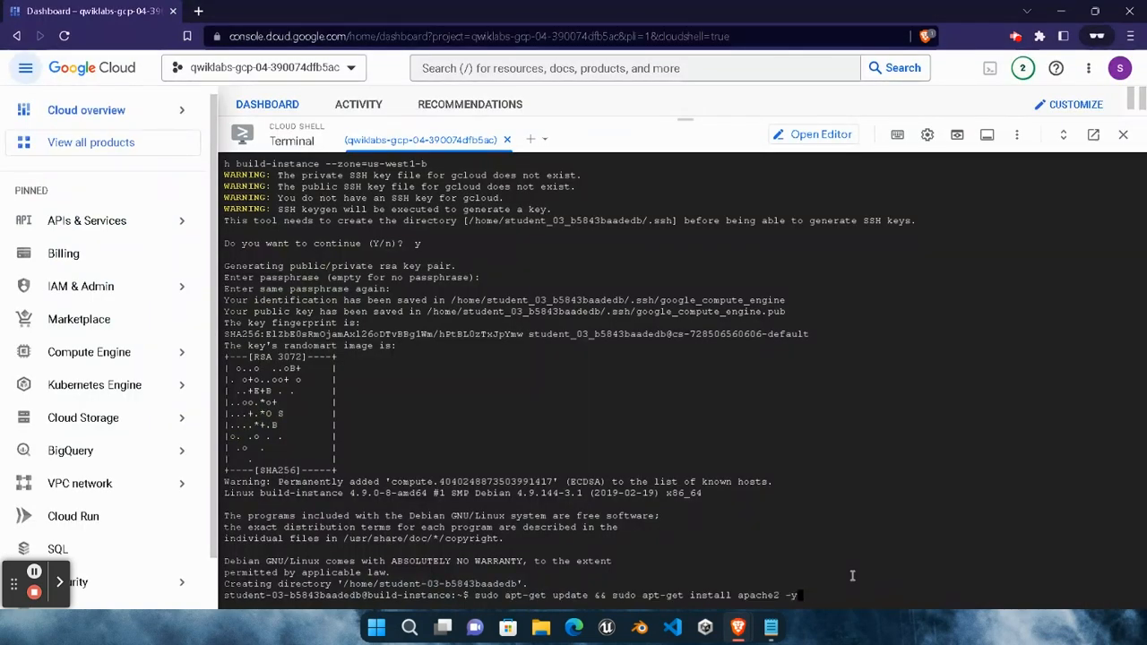
Copy the exit command from the lab and run it in Cloud Shell to close the SSH session on build-instance
mouse_move(739, 627)
left_click(578, 547)
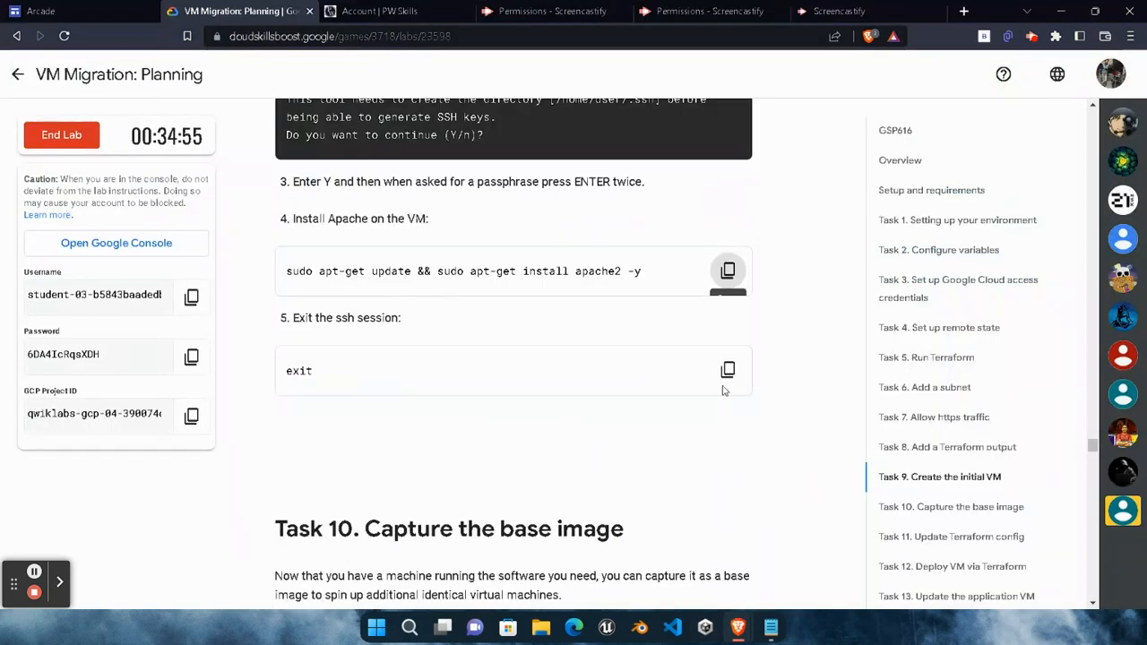
left_click(727, 370)
left_click(847, 578)
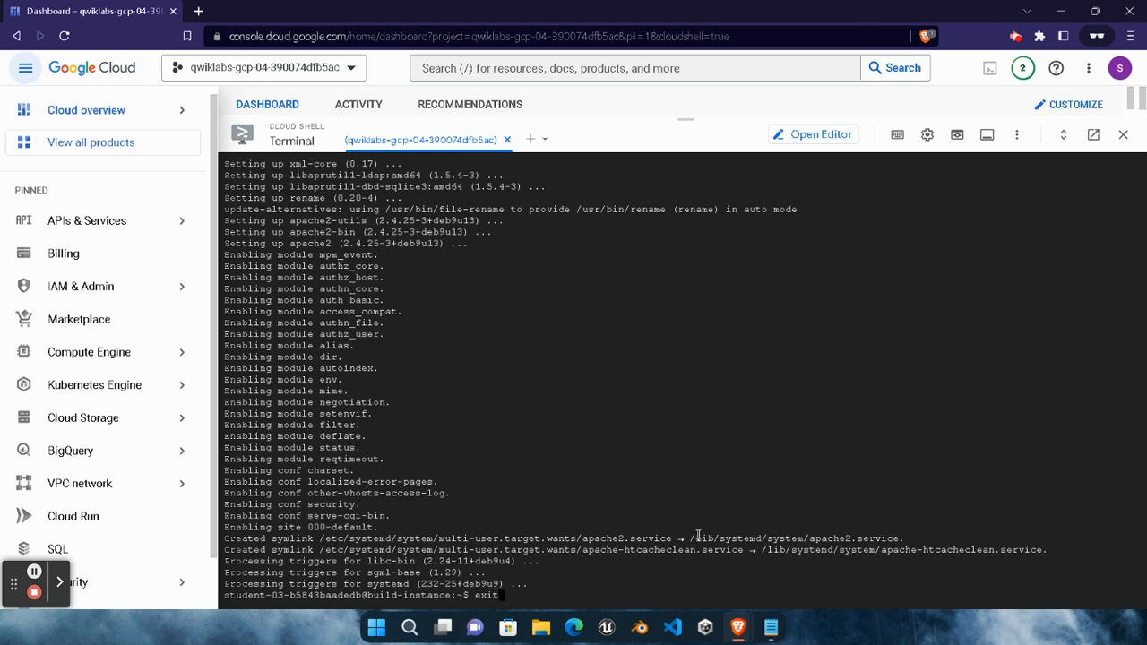
key("Return")
Copy the Task 10 gcloud compute instances stop build-instance --zone=us-west1-b command from the lab and run it in Cloud Shell
mouse_move(737, 627)
left_click(597, 556)
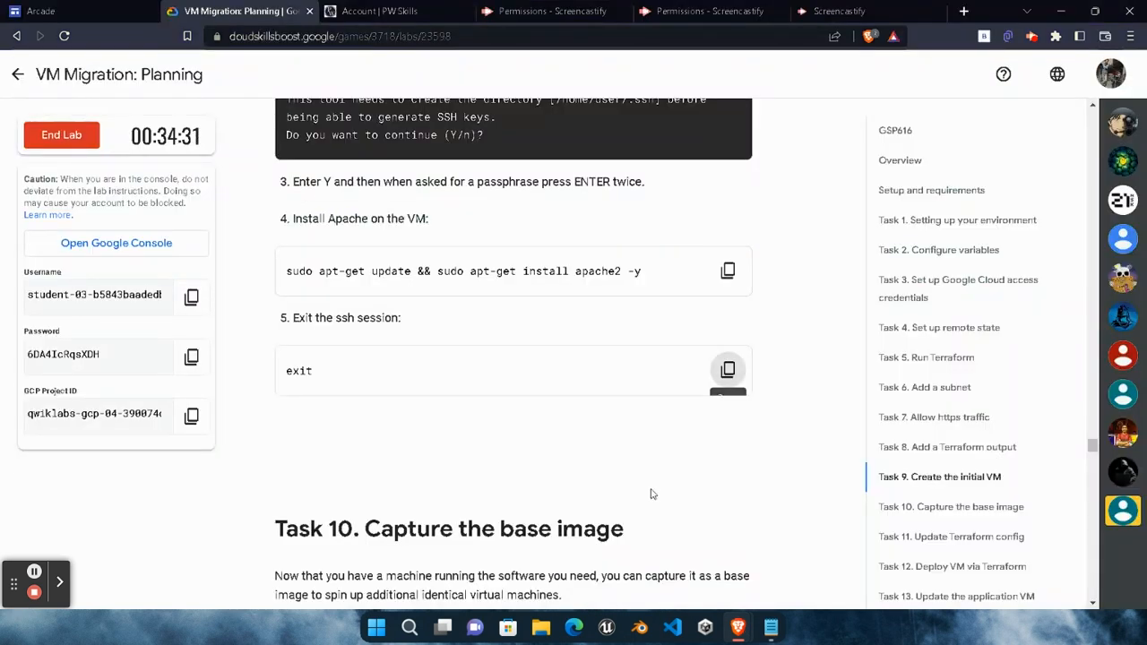
scroll(652, 494, "down", 5)
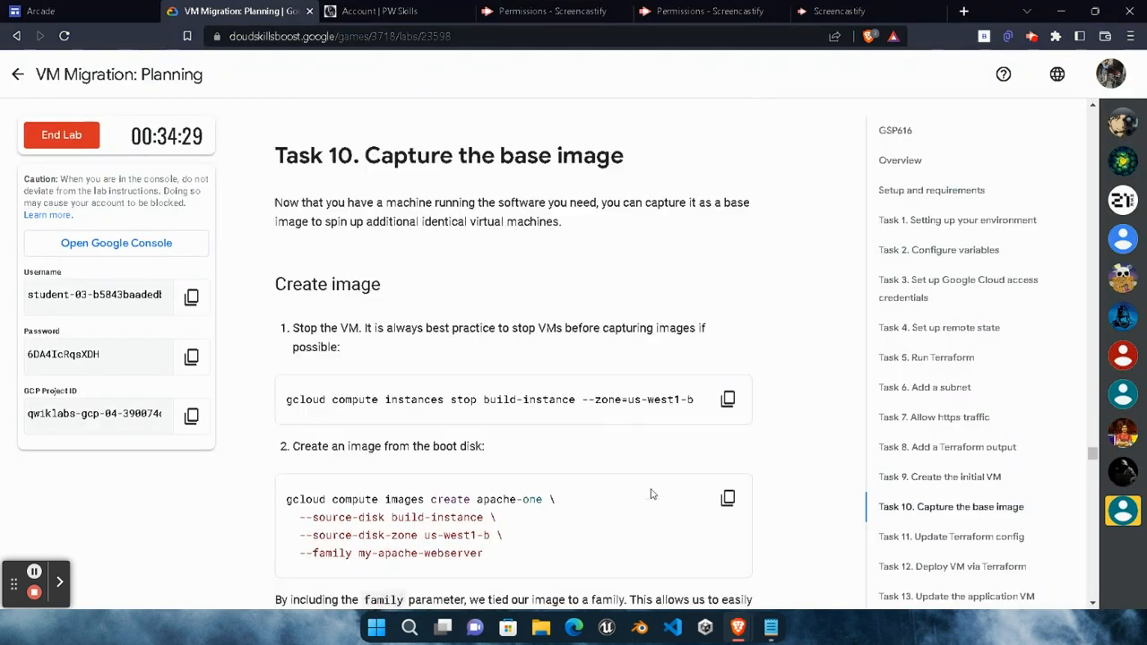
left_click(727, 399)
mouse_move(737, 627)
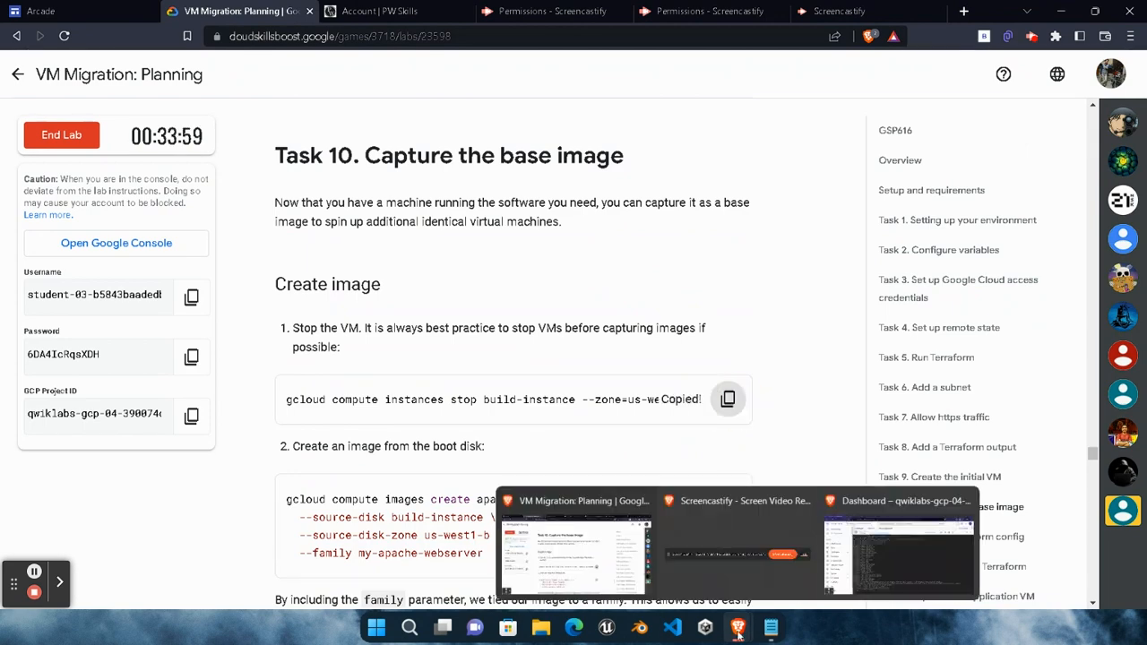
left_click(828, 570)
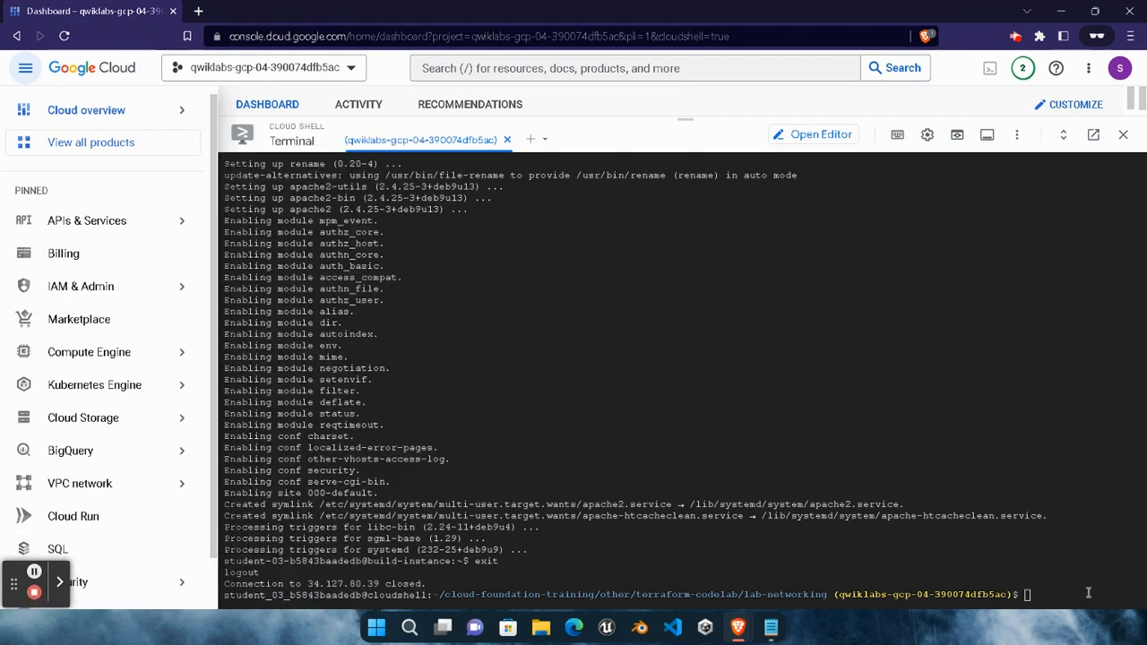
key("ctrl+v")
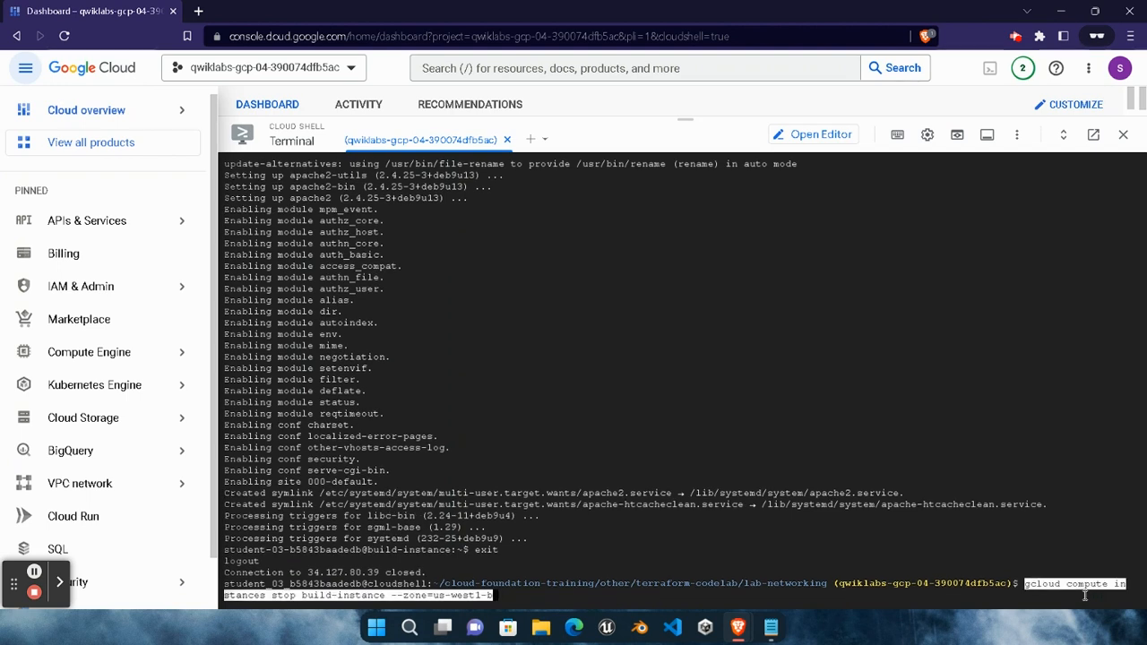
key("Return")
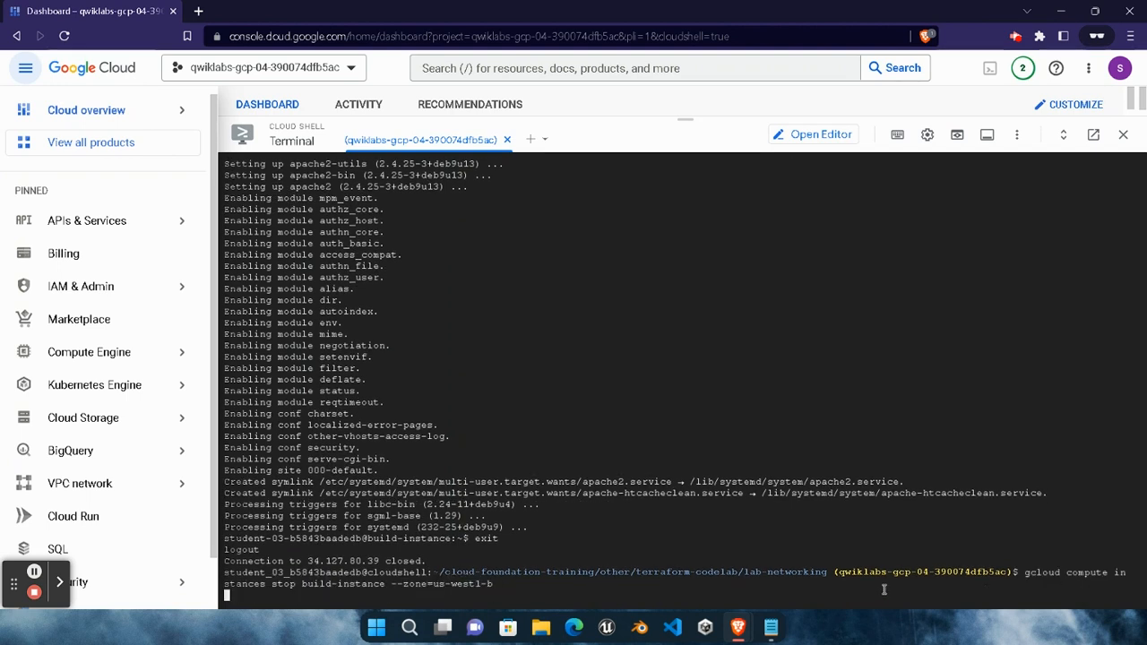
Copy the gcloud command creating image apache-one from the build-instance disk in family my-apache-webserver and run it in Cloud Shell
mouse_move(737, 627)
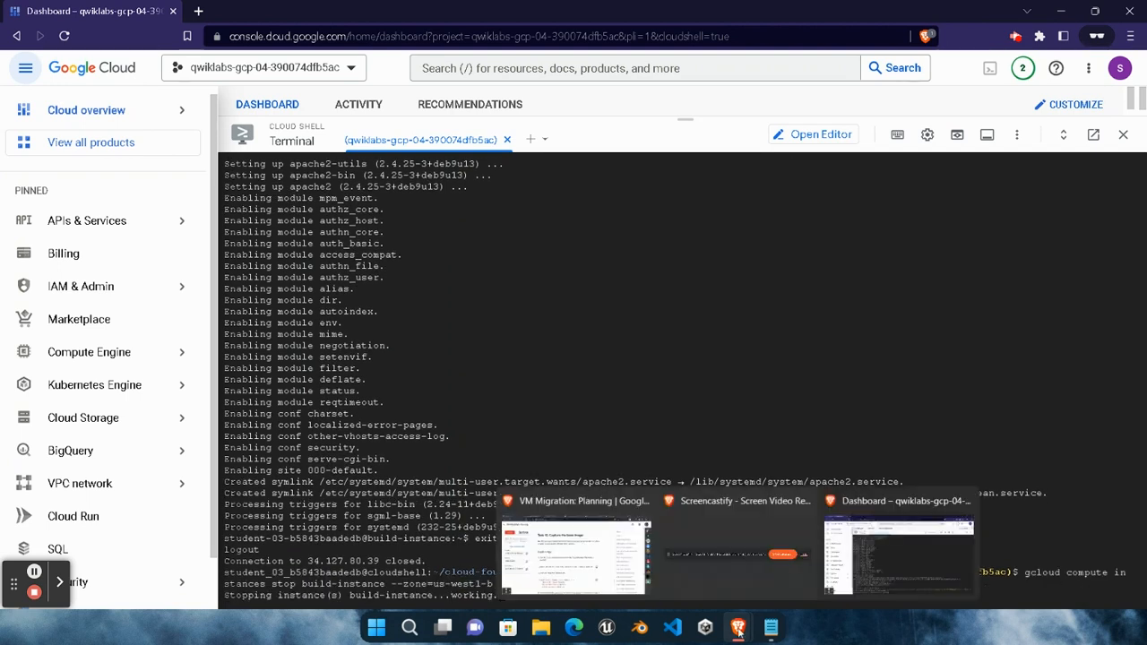
left_click(583, 561)
left_click(728, 499)
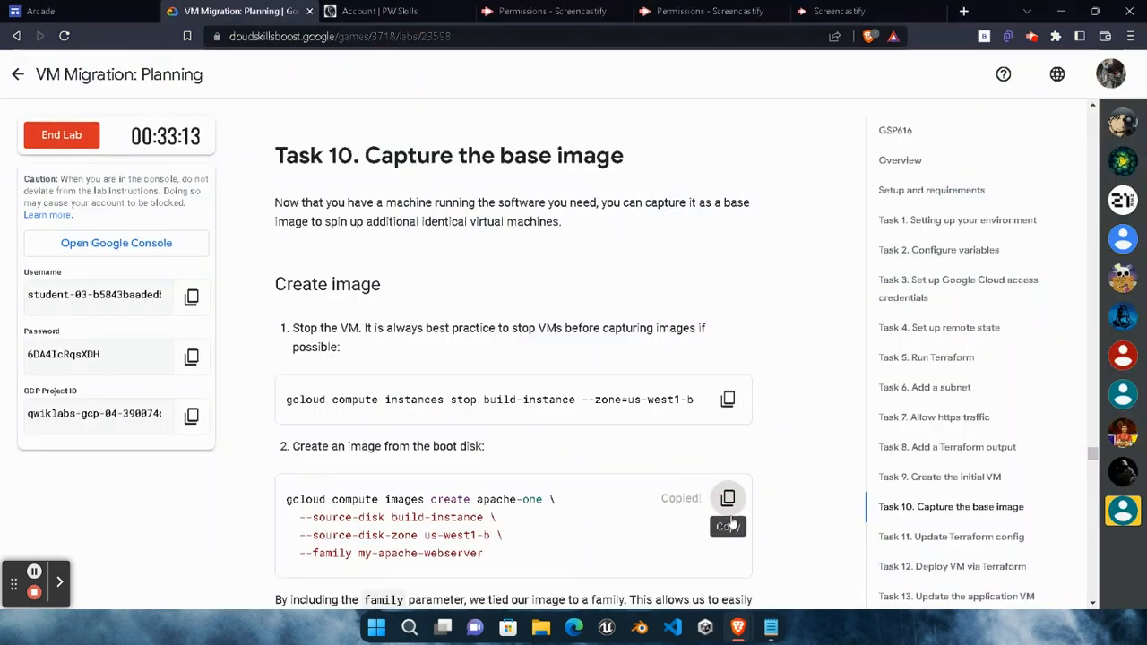
mouse_move(738, 627)
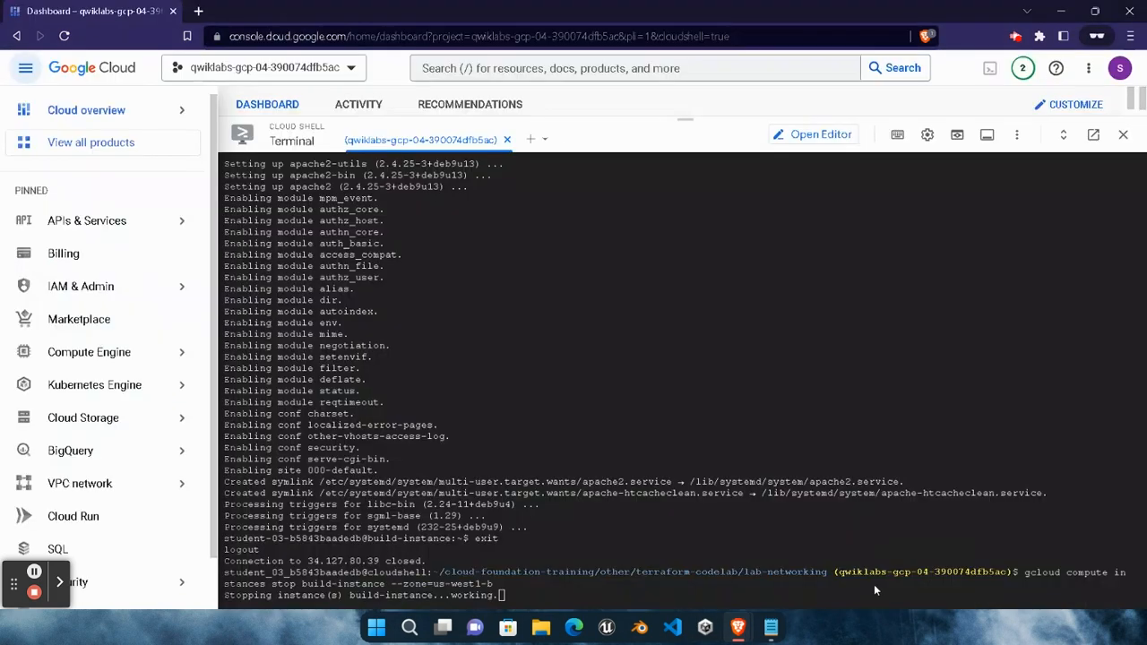
left_click(874, 578)
left_click(716, 587)
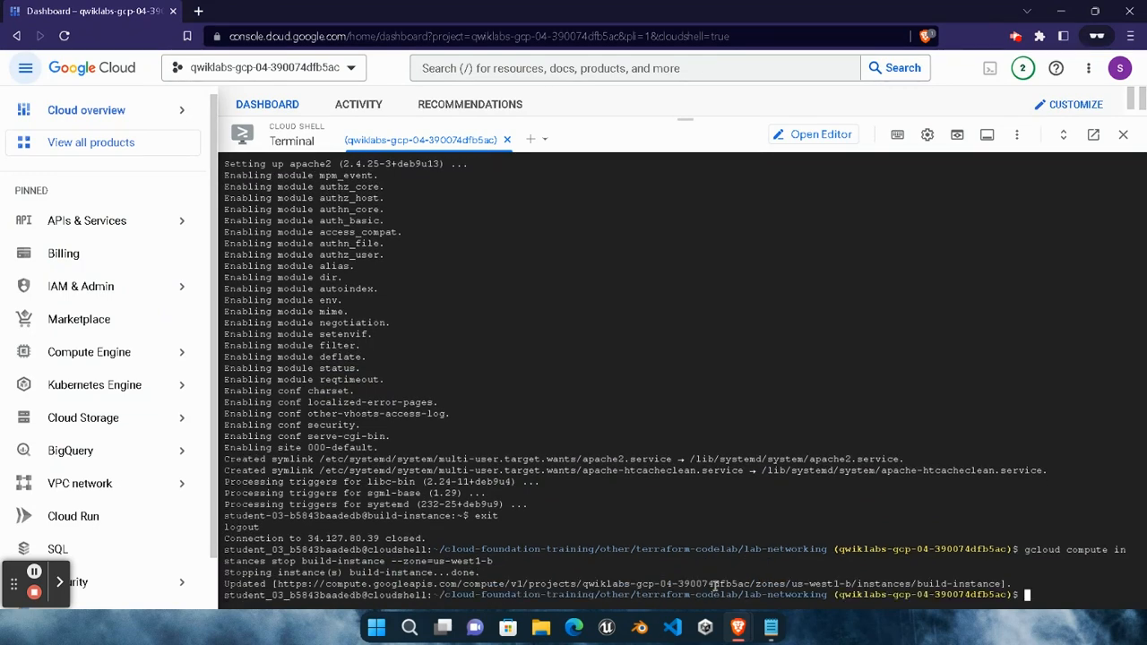
key("ctrl+v")
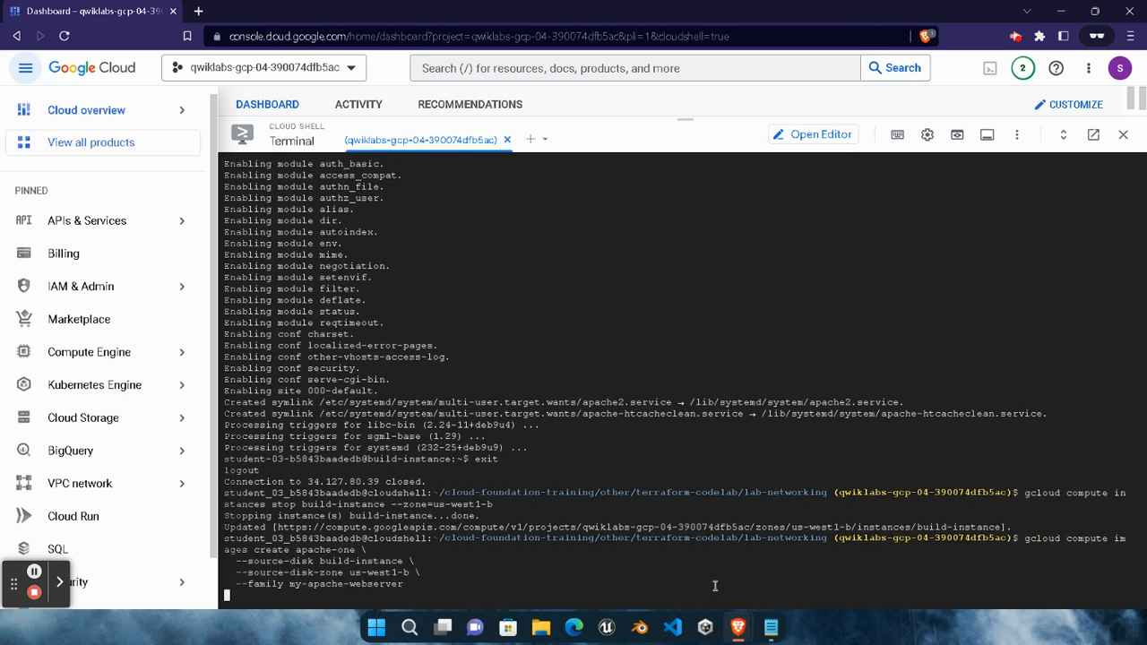
Copy the gcloud compute images describe-from-family my-apache-webserver command from the lab and run it in Cloud Shell
mouse_move(739, 623)
left_click(794, 589)
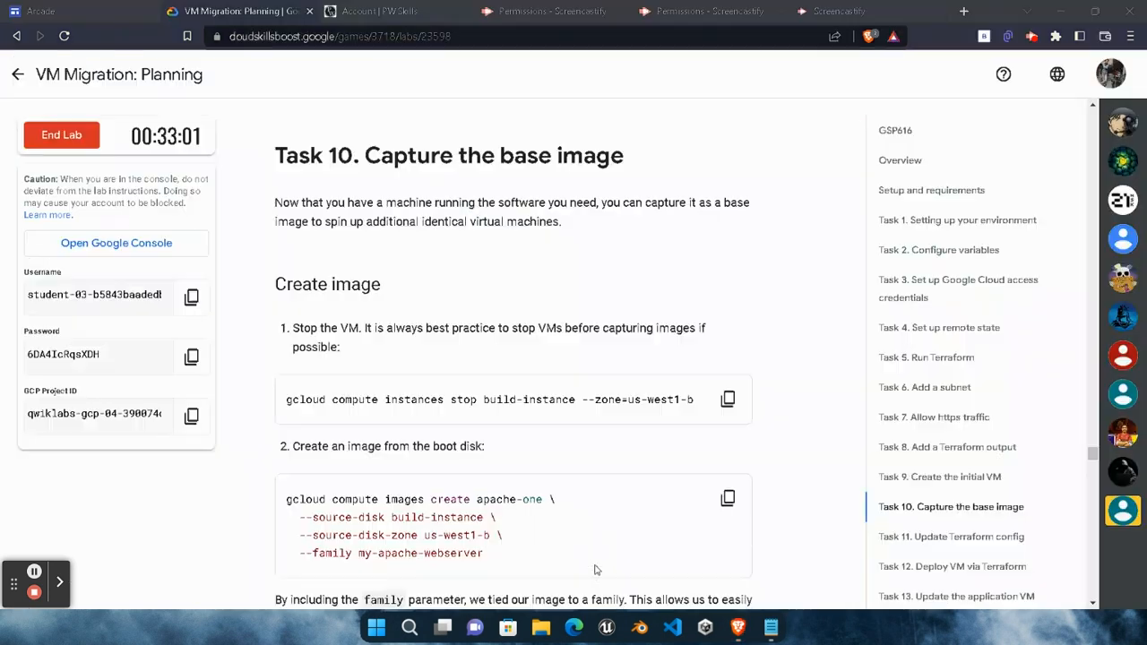
scroll(699, 488, "down", 3)
left_click(728, 484)
scroll(726, 484, "down", 2)
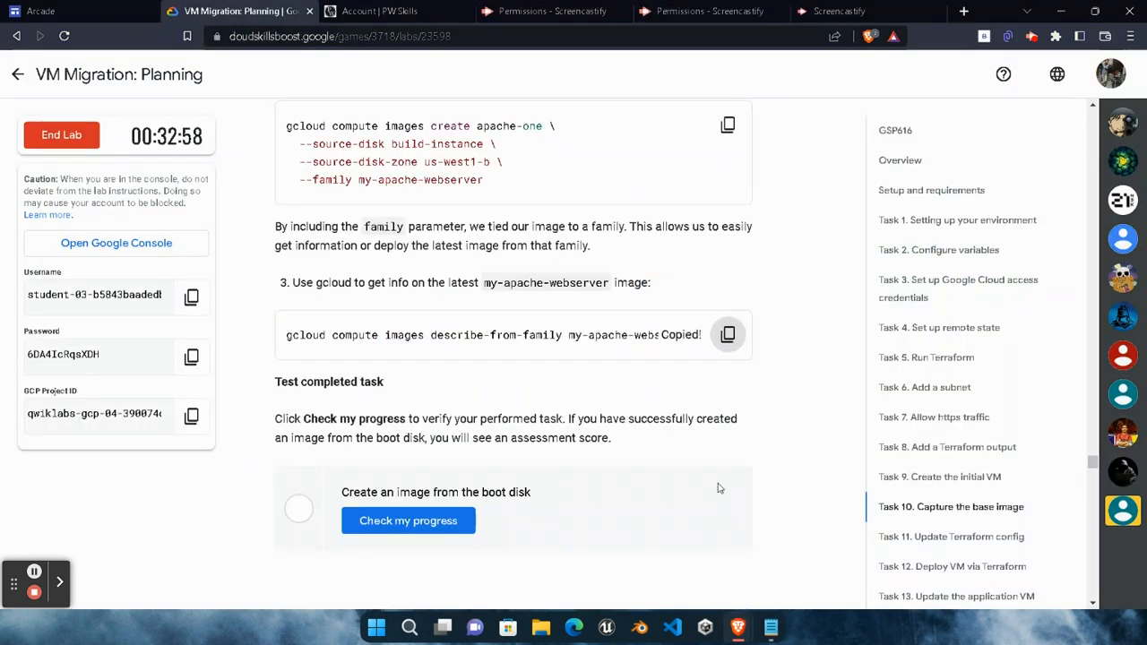
mouse_move(742, 625)
left_click(879, 559)
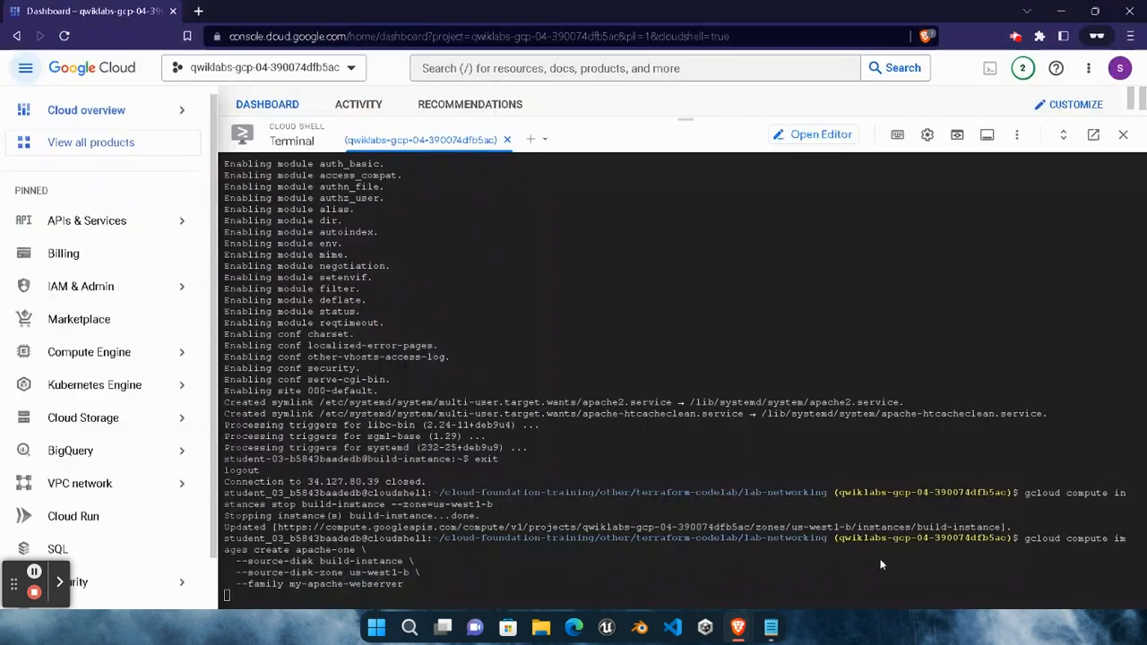
left_click(554, 579)
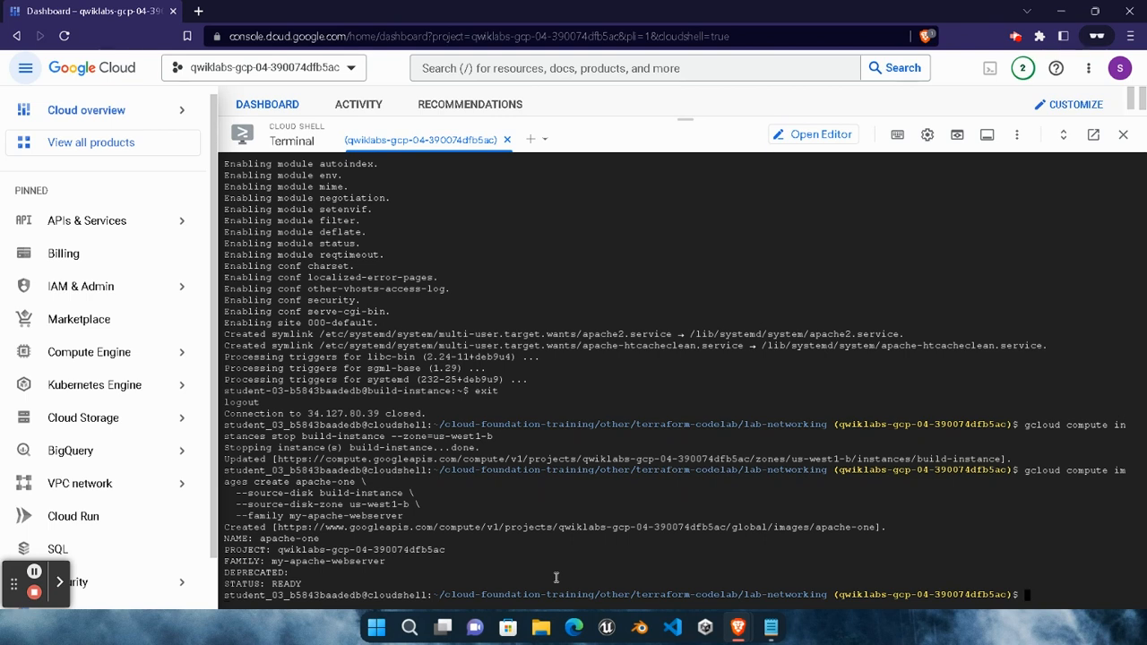
key("ctrl+v")
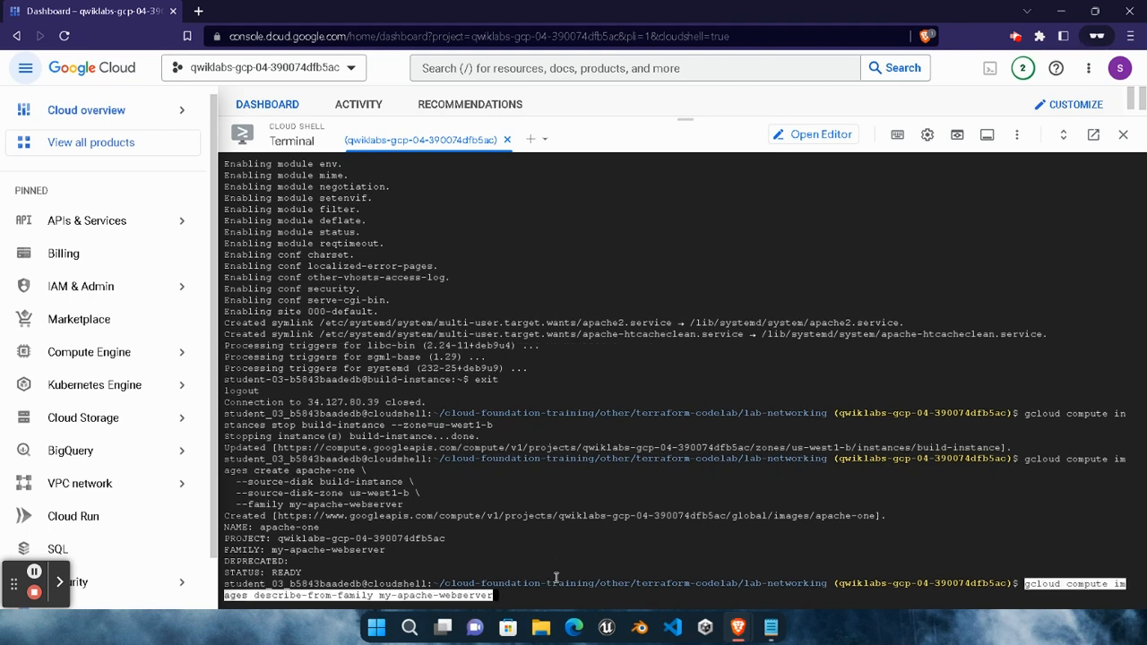
key("Return")
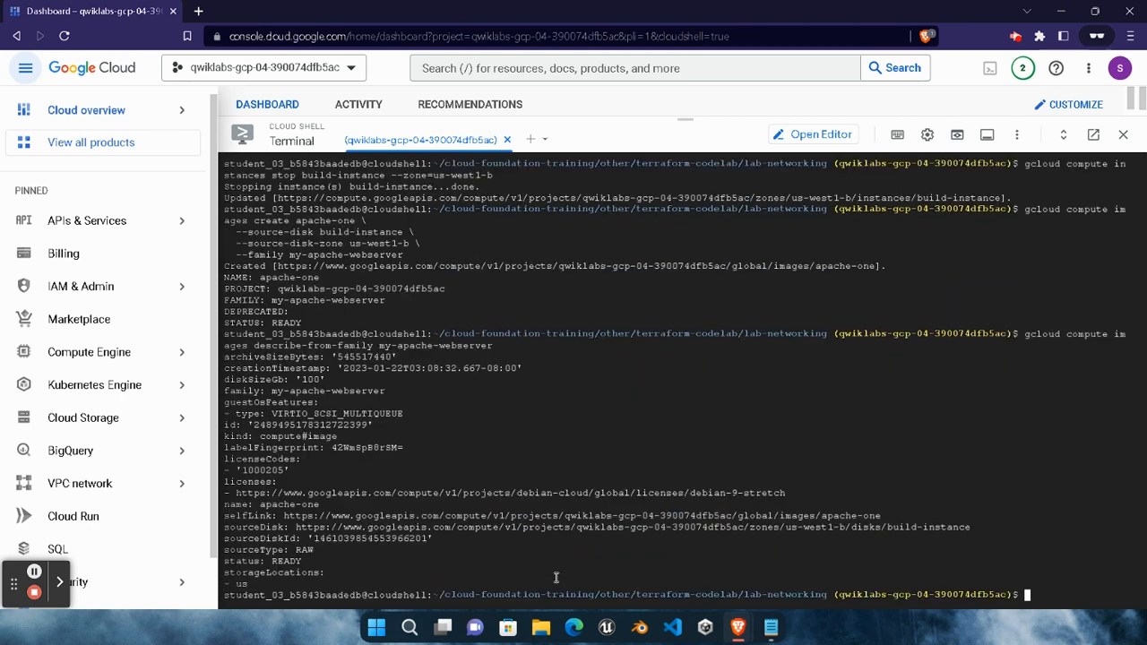
Check the lab progress for the "Create an image from the boot disk" task
mouse_move(738, 628)
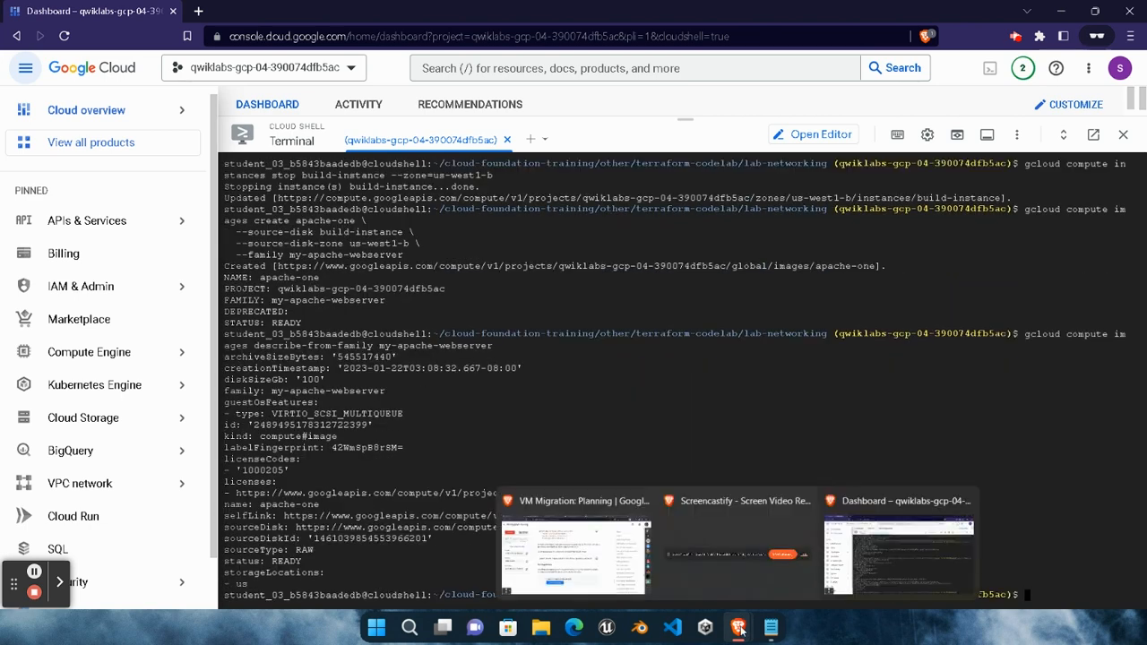
left_click(575, 552)
left_click(403, 521)
Copy the Task 11 cd ../lab-app command from the lab and run it in Cloud Shell
scroll(563, 482, "down", 3)
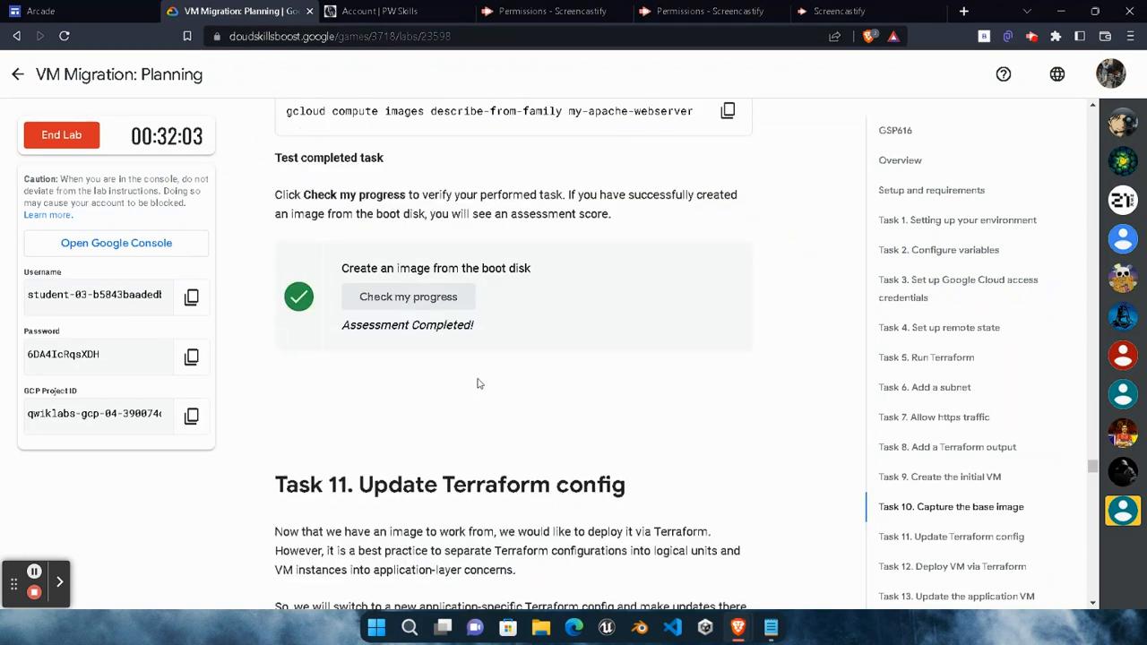
scroll(478, 384, "down", 6)
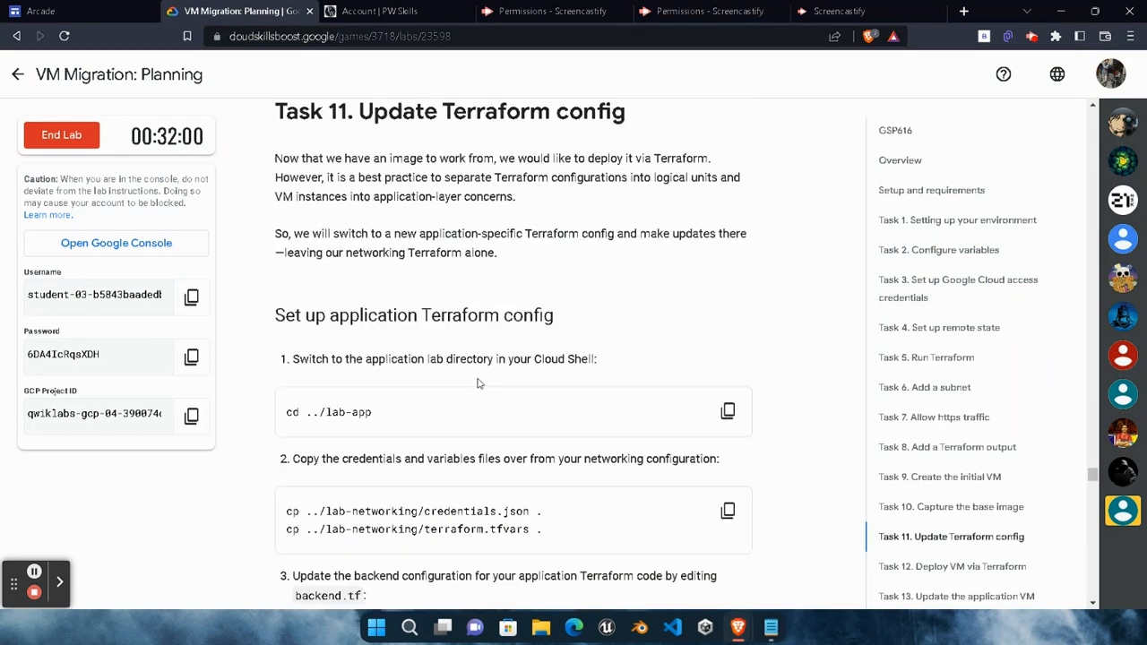
left_click(727, 262)
mouse_move(738, 627)
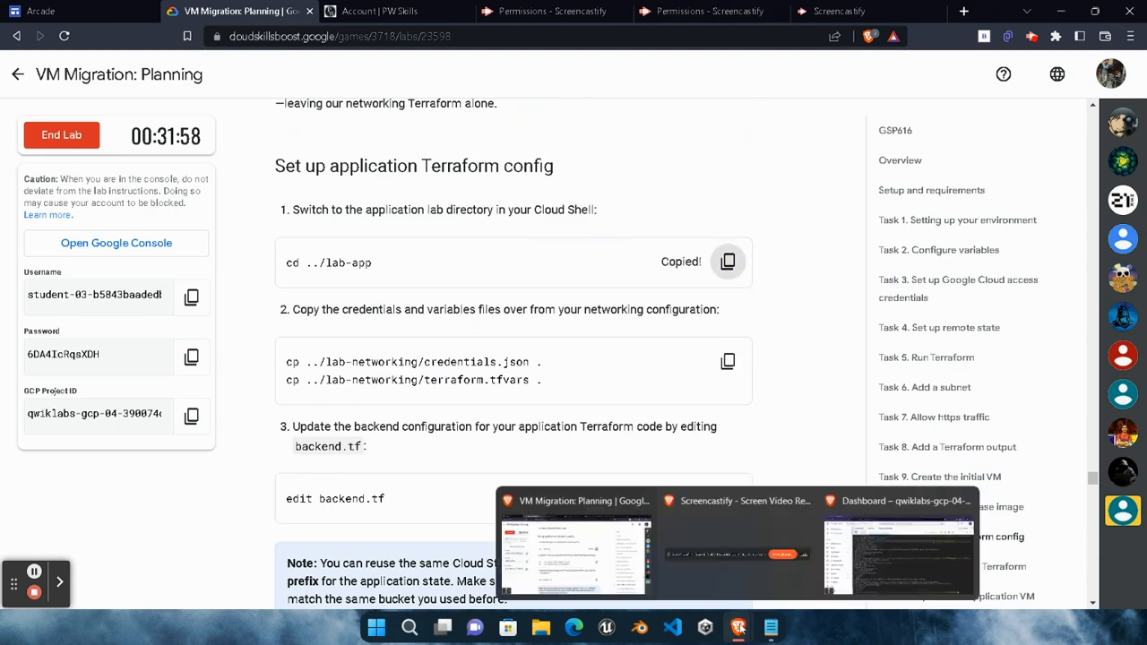
left_click(850, 568)
left_click(1033, 584)
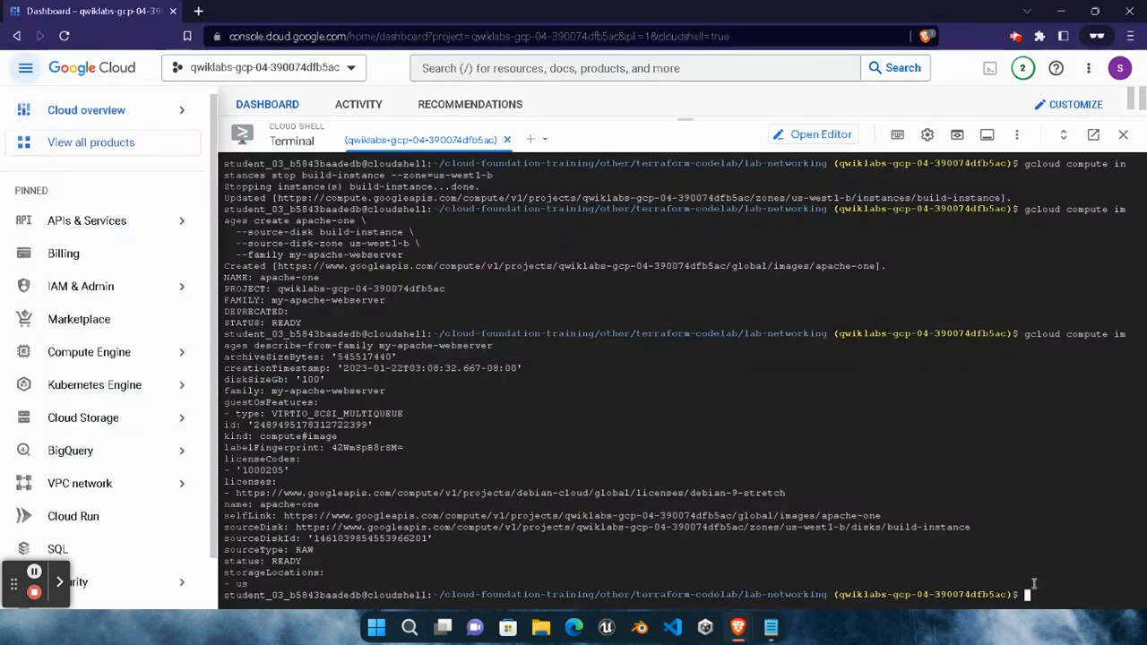
key("ctrl+v")
key("Return")
Copy the lab's cp commands for credentials.json and terraform.tfvars from ../lab-networking and paste them at the Cloud Shell prompt
mouse_move(738, 628)
left_click(569, 439)
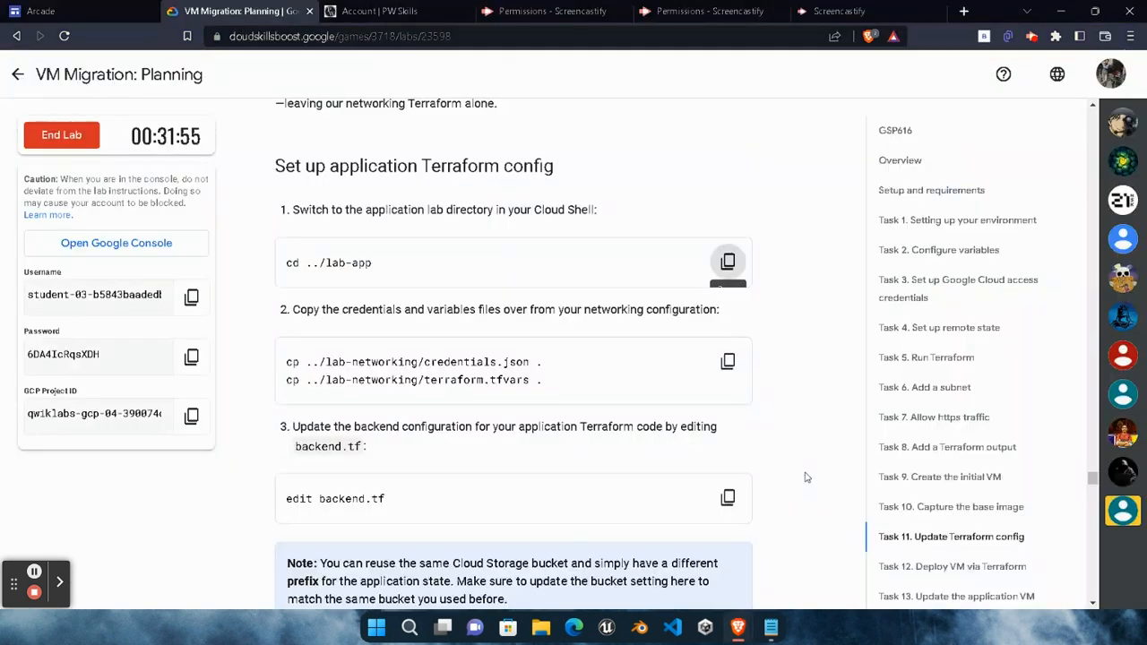
left_click(728, 374)
mouse_move(737, 627)
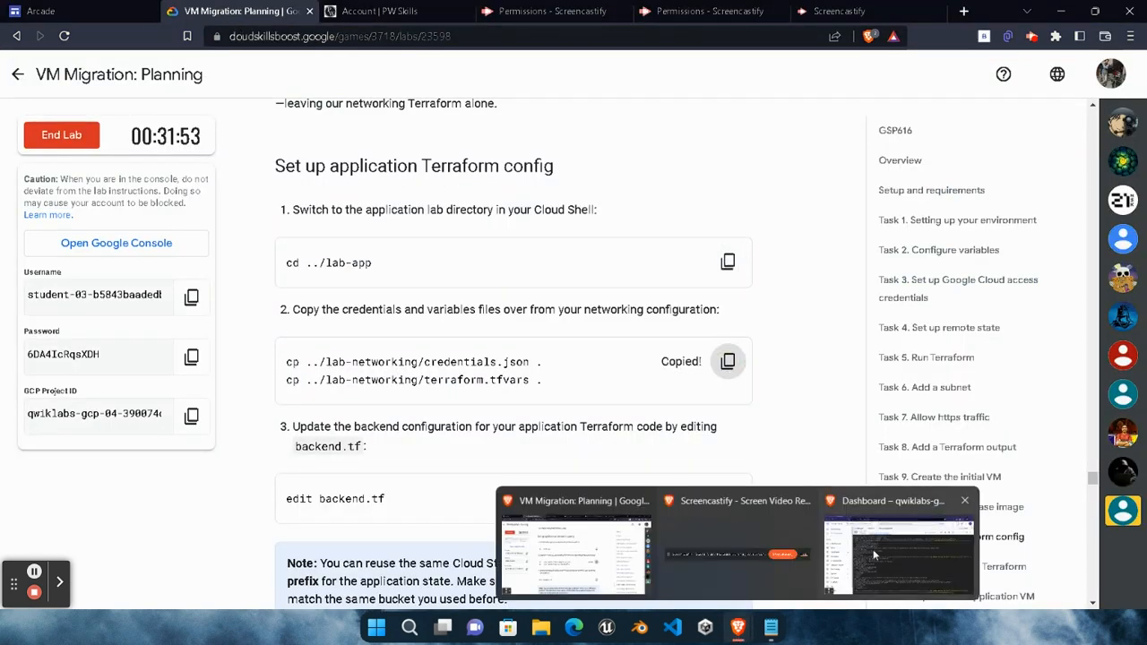
left_click(873, 550)
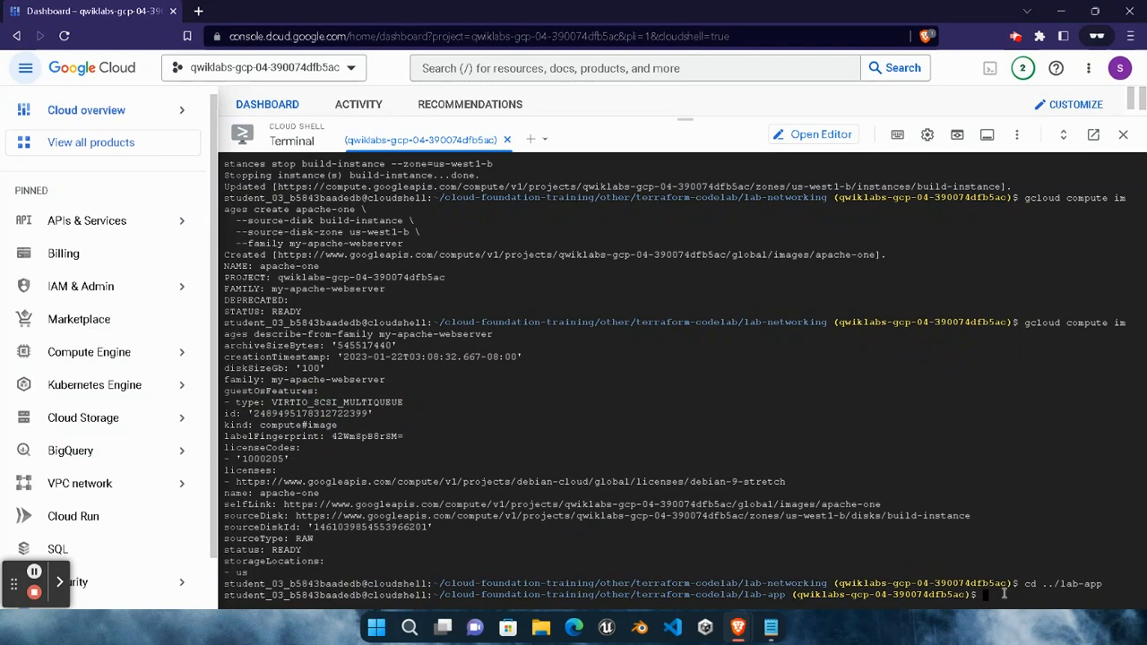
key("ctrl+v")
Copy the edit backend.tf command from the lab, execute the pending cp commands in Cloud Shell, and run edit backend.tf
mouse_move(738, 627)
left_click(574, 556)
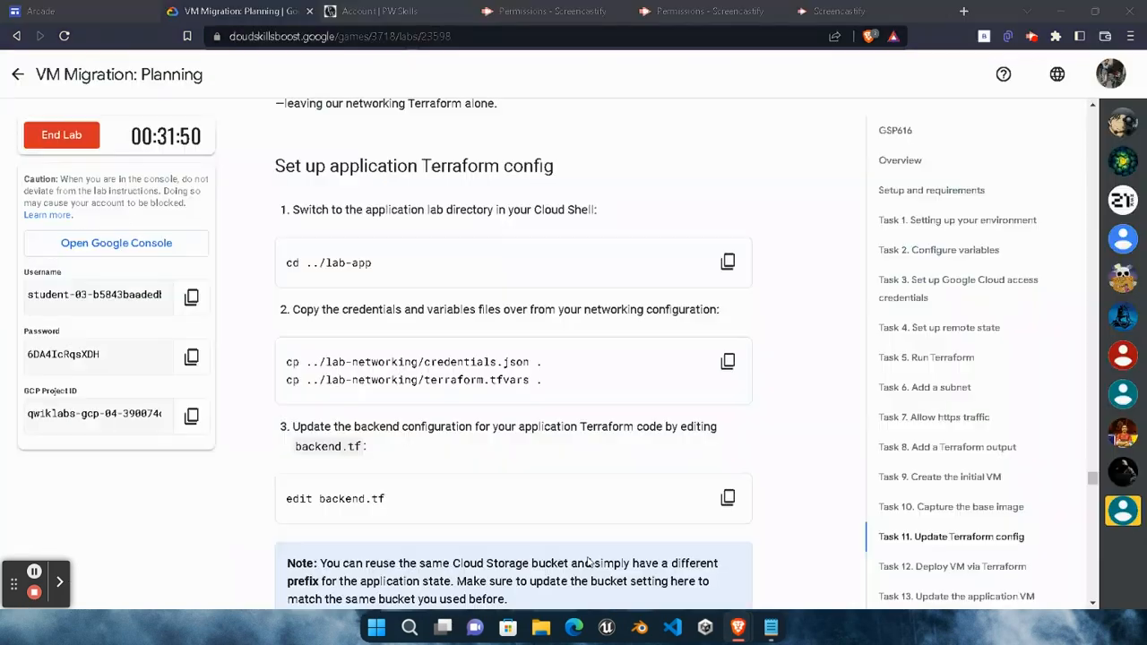
left_click(726, 497)
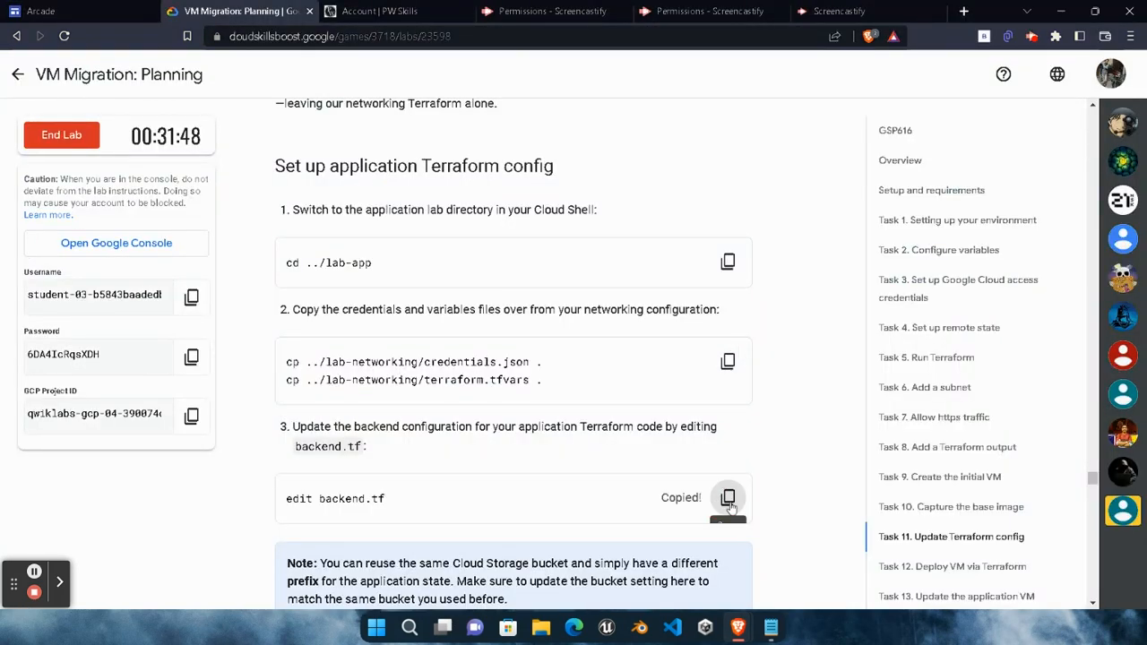
mouse_move(737, 627)
left_click(850, 597)
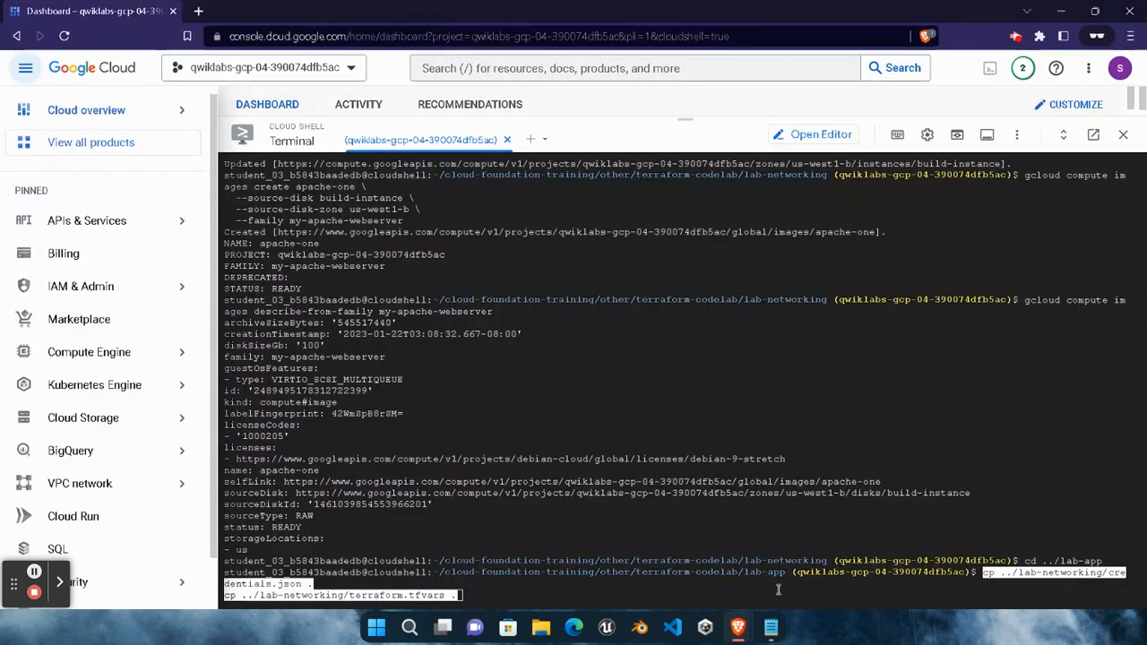
key("Return")
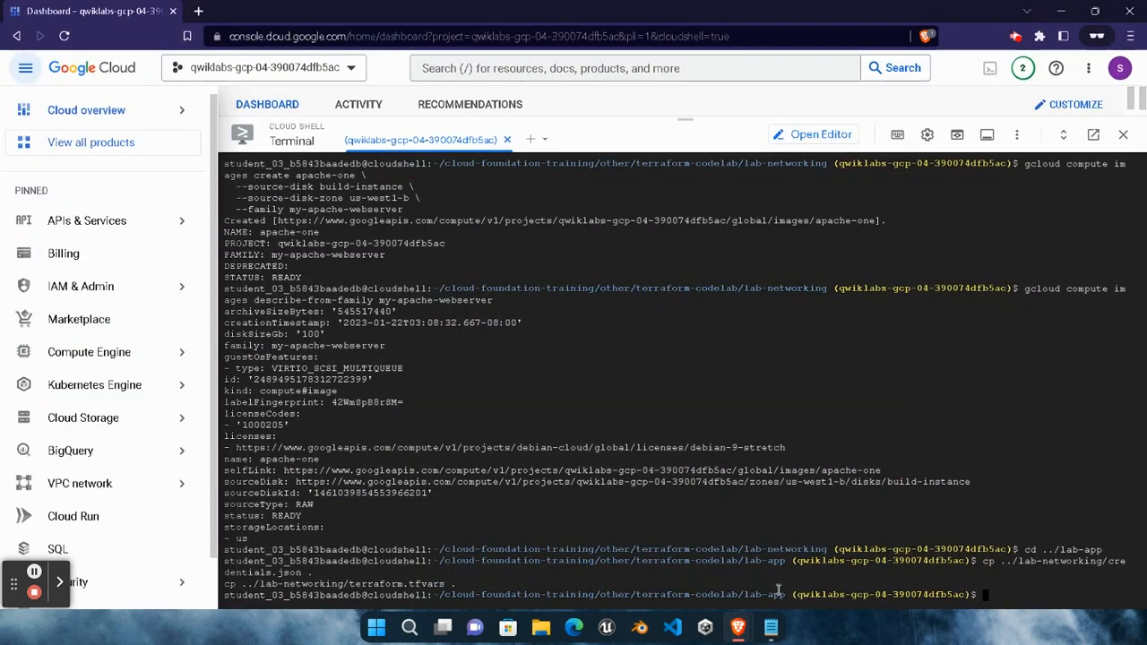
key("ctrl+v")
key("Return")
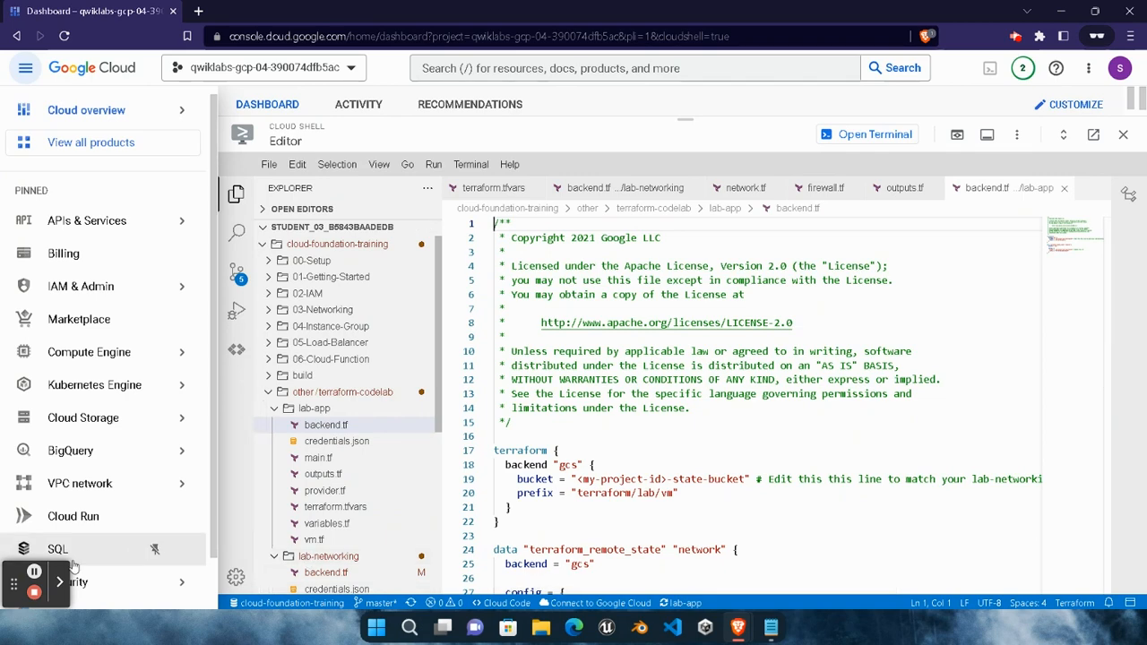
Copy the GCP Project ID from the lab page and return to lab-app's backend.tf in the Cloud Shell Editor
mouse_move(135, 581)
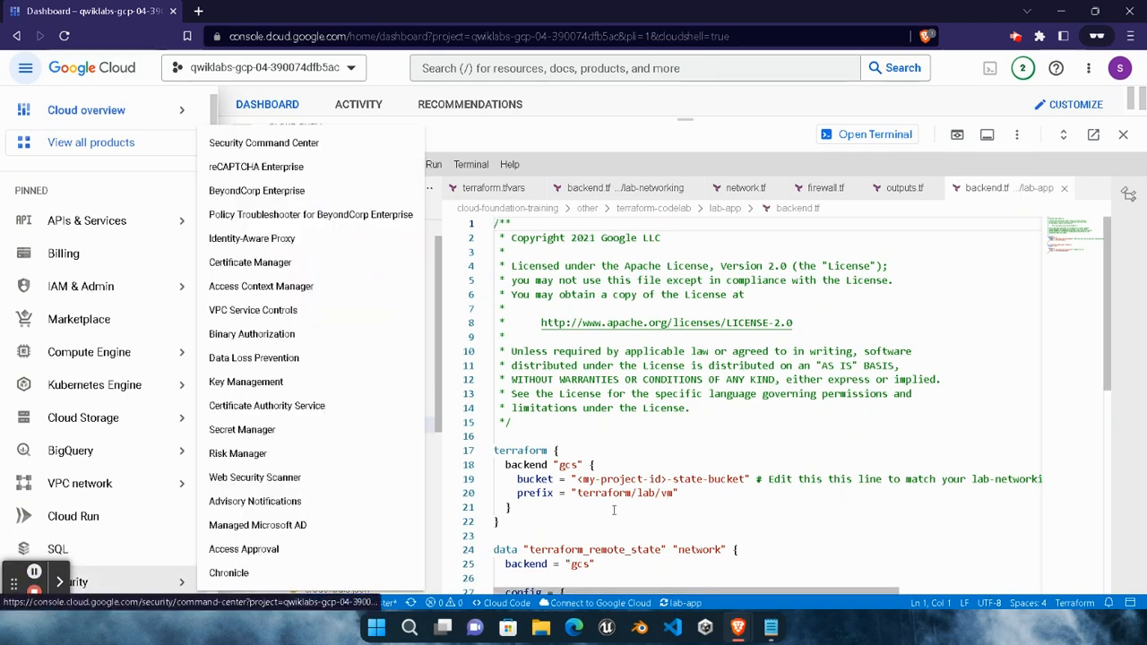
scroll(708, 495, "down", 2)
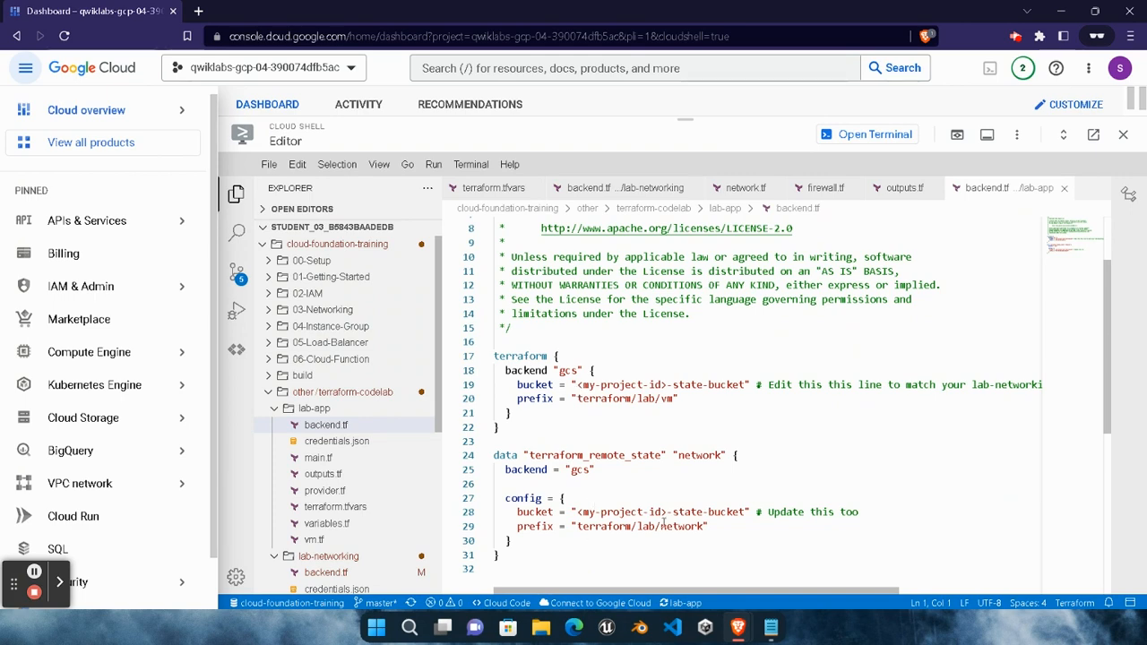
left_click(742, 626)
left_click(607, 572)
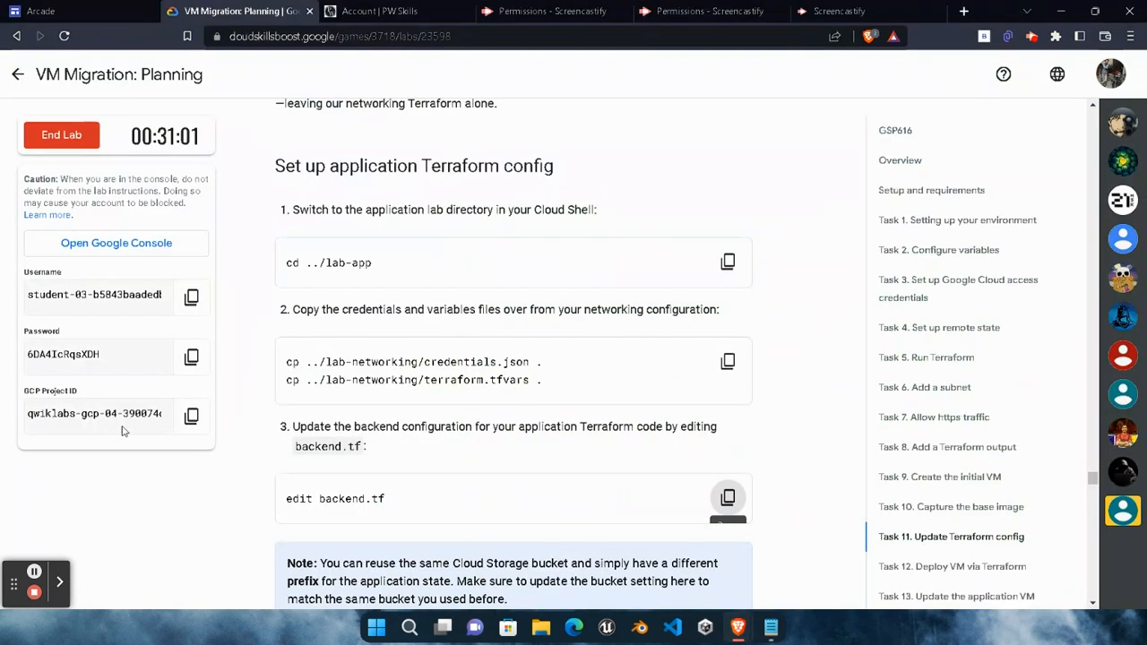
left_click(182, 417)
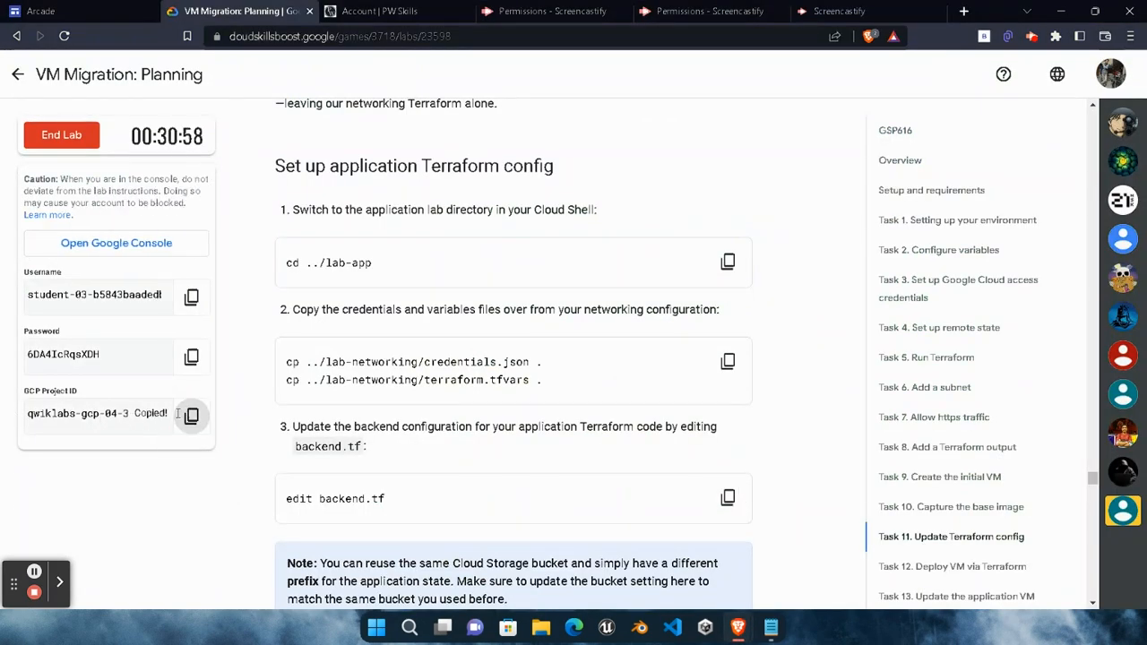
left_click(739, 626)
left_click(1040, 529)
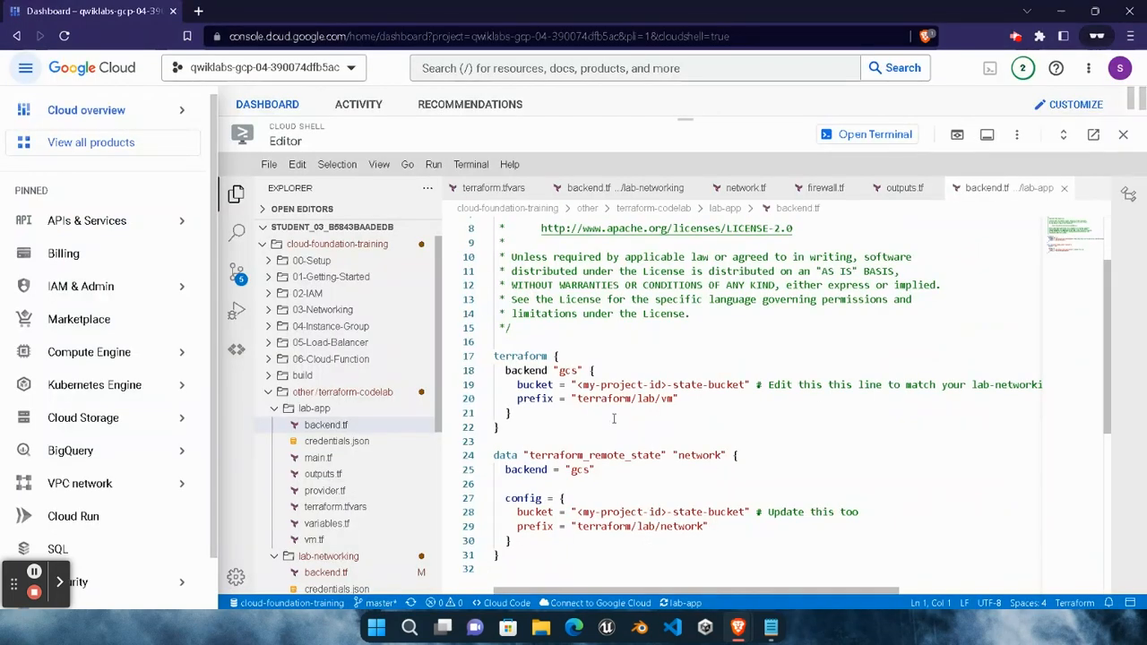
Replace <my-project-id> in the gcs backend's bucket name with the project ID qwiklabs-gcp-04-390074dfb5ac
left_click_drag(576, 384, 750, 384)
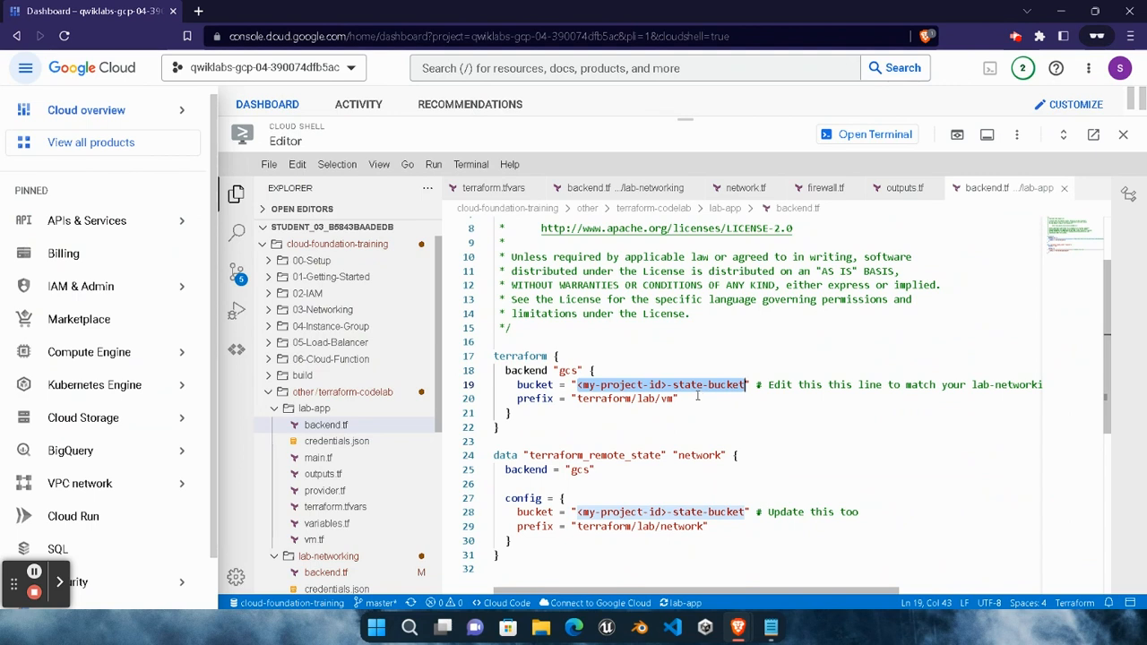
key("shift+Left")
key("shift+Left")
key("shift+Left")
key("shift+Left")
key("shift+Left")
key("shift+Left")
key("shift+Left")
key("shift+Left")
key("shift+Left")
key("shift+Left")
key("shift+Left")
key("shift+Left")
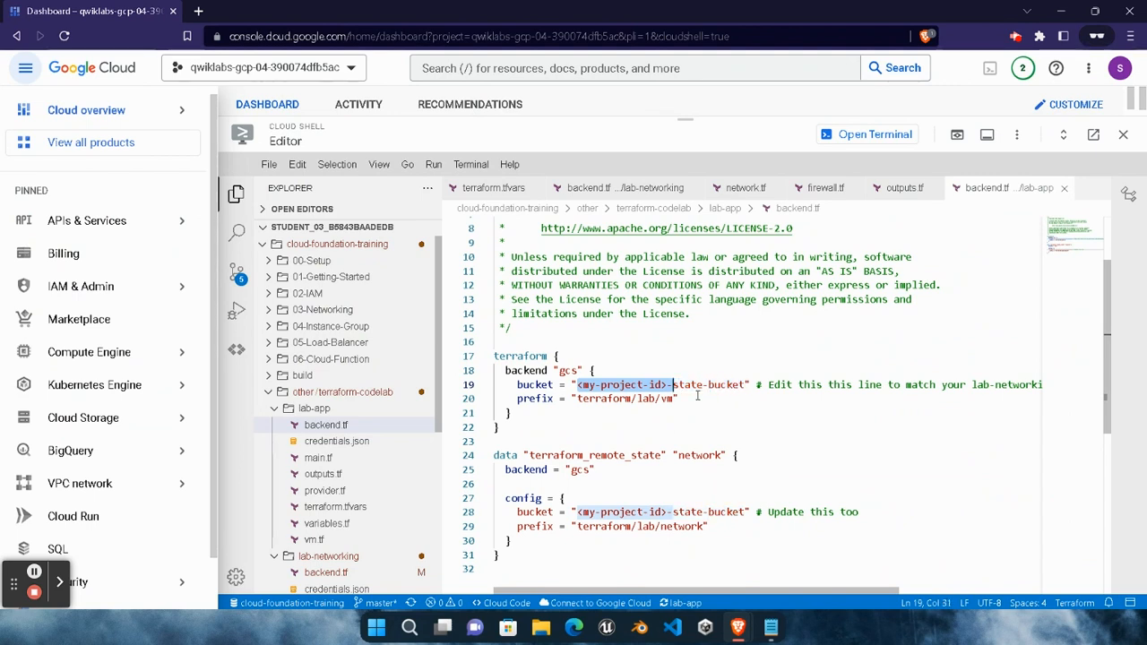
key("shift+Left")
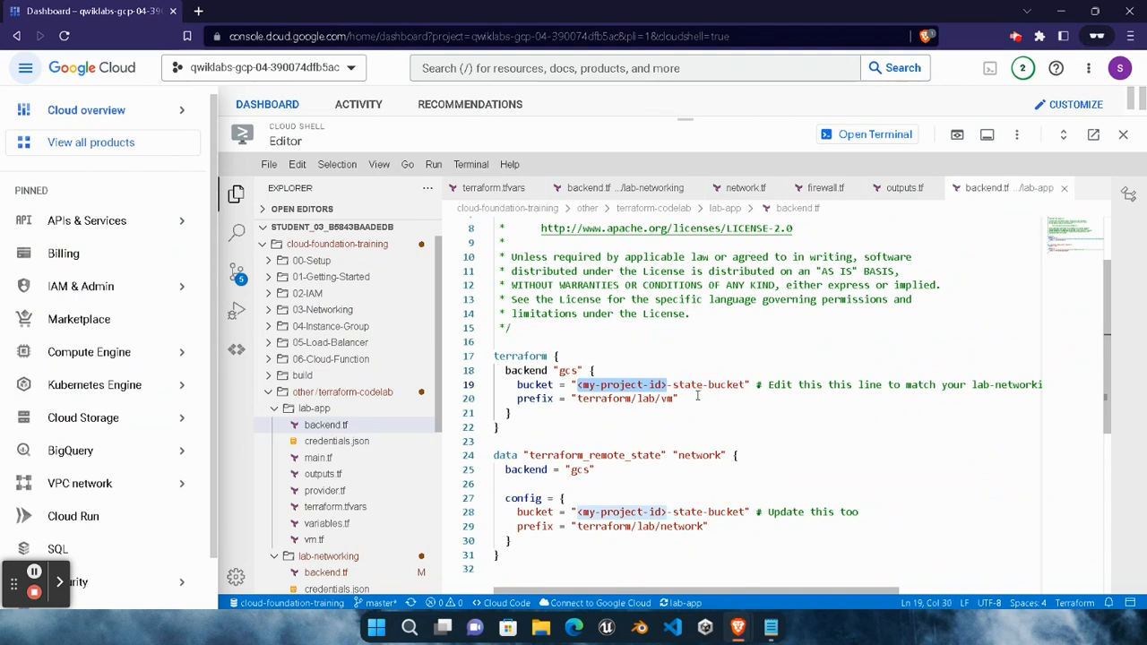
key("BackSpace")
key("ctrl+v")
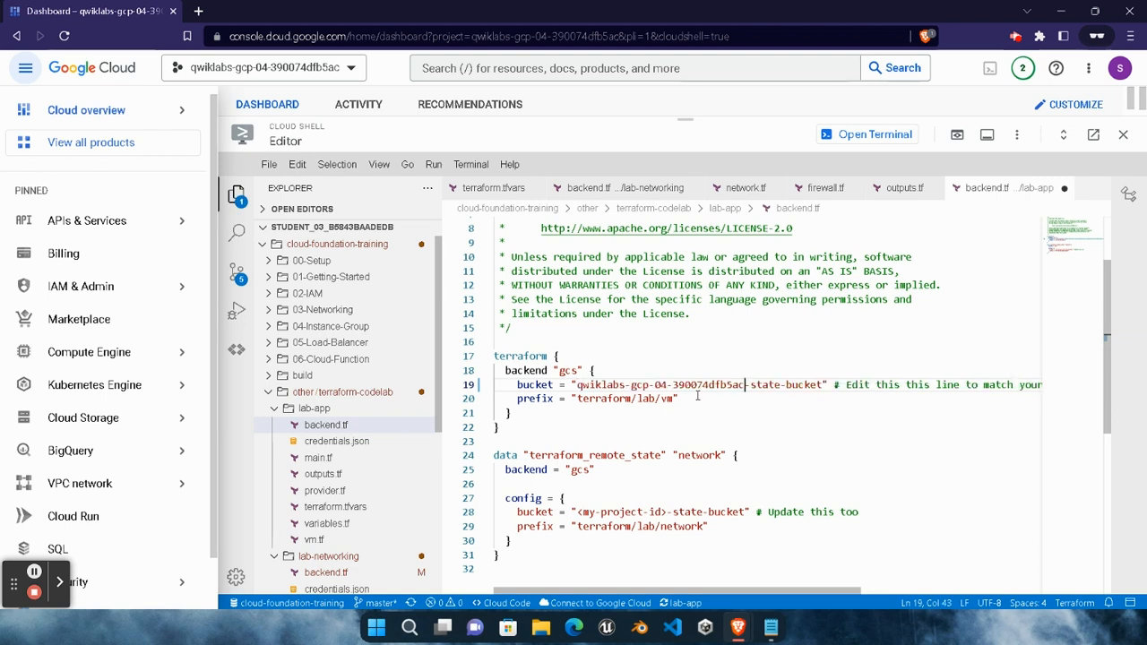
left_click(757, 387)
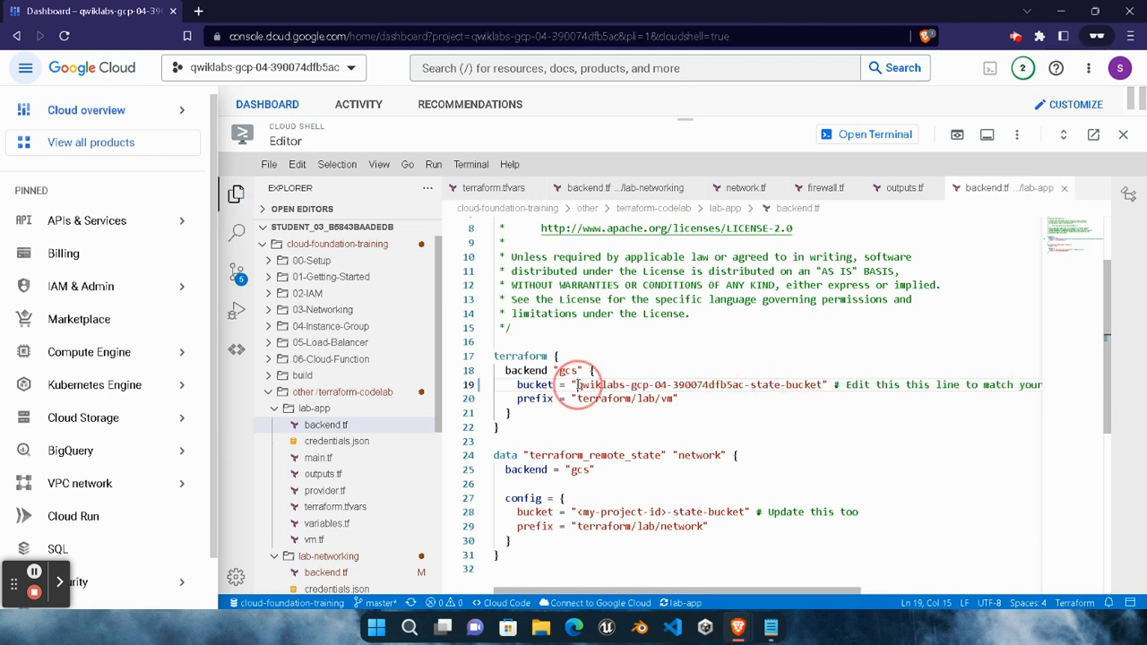
left_click_drag(576, 384, 686, 385)
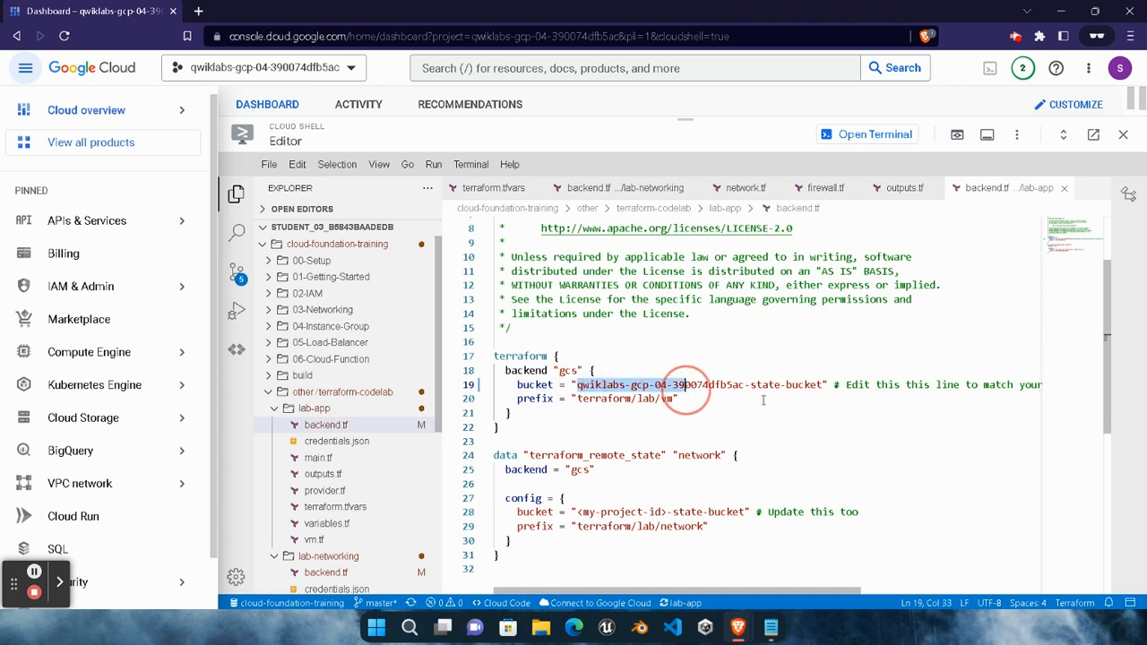
left_click(841, 445)
Replace <my-project-id> in the terraform_remote_state bucket name with qwiklabs-gcp-04-390074dfb5ac and save all files
scroll(628, 430, "down", 2)
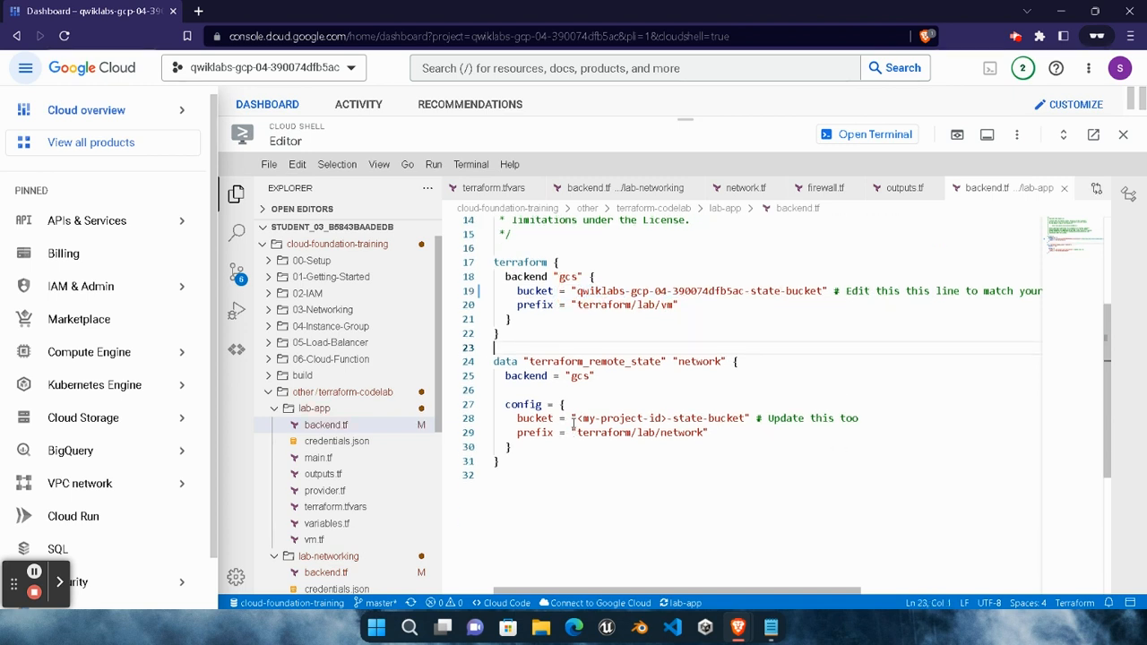
left_click_drag(578, 419, 668, 418)
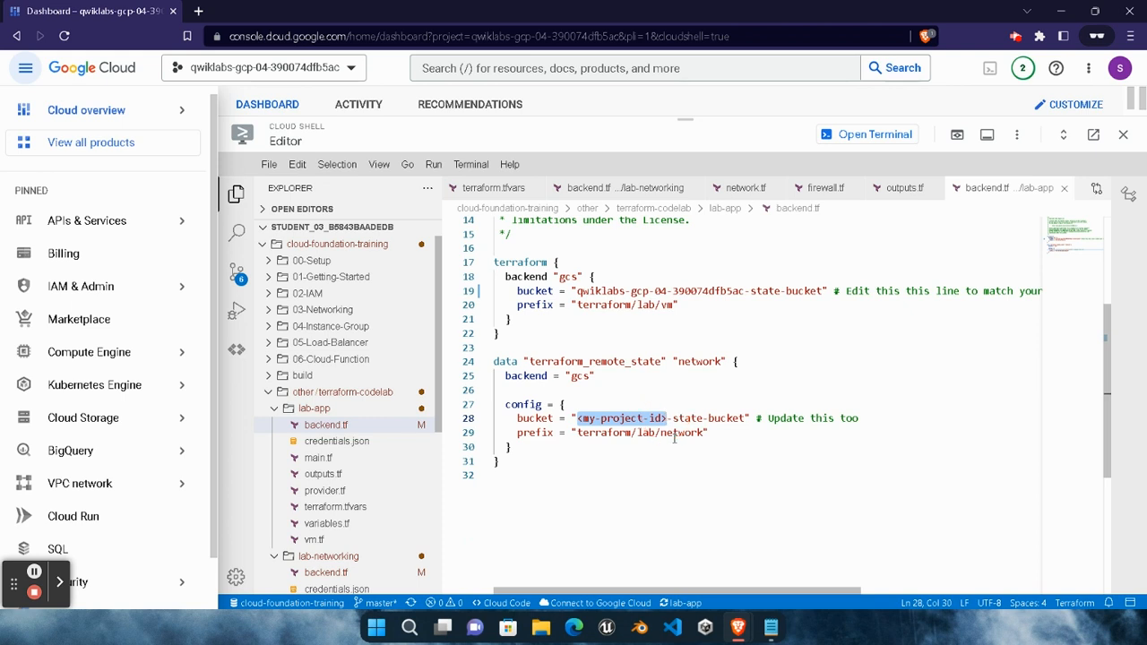
key("ctrl+v")
left_click(731, 474)
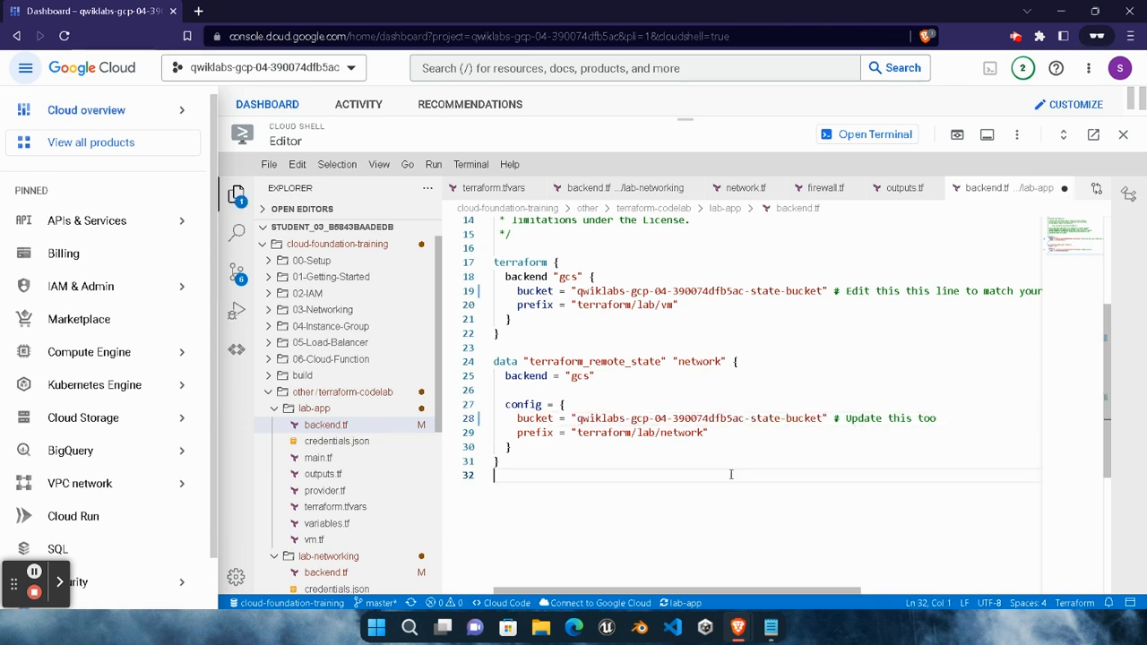
left_click(708, 419)
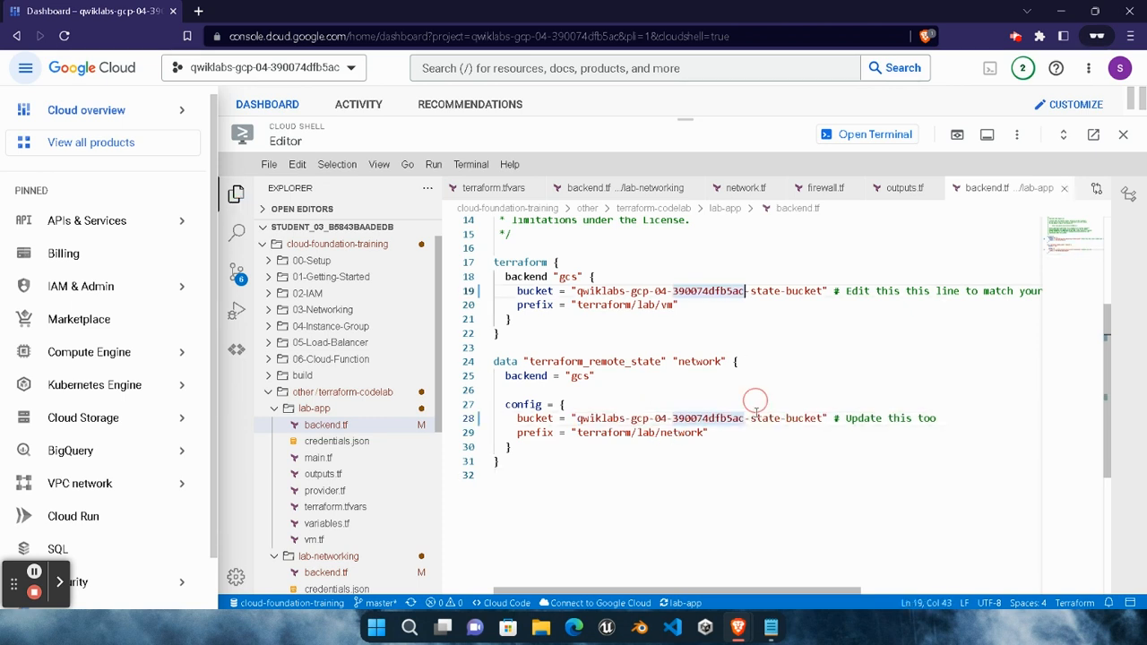
left_click(757, 419)
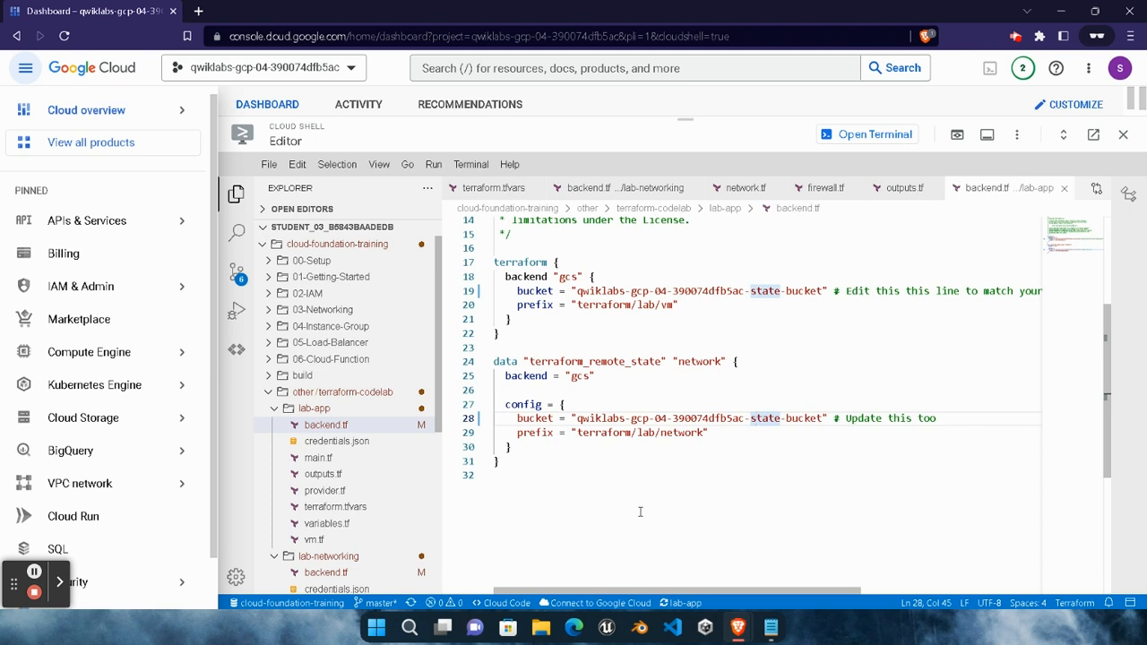
left_click(269, 164)
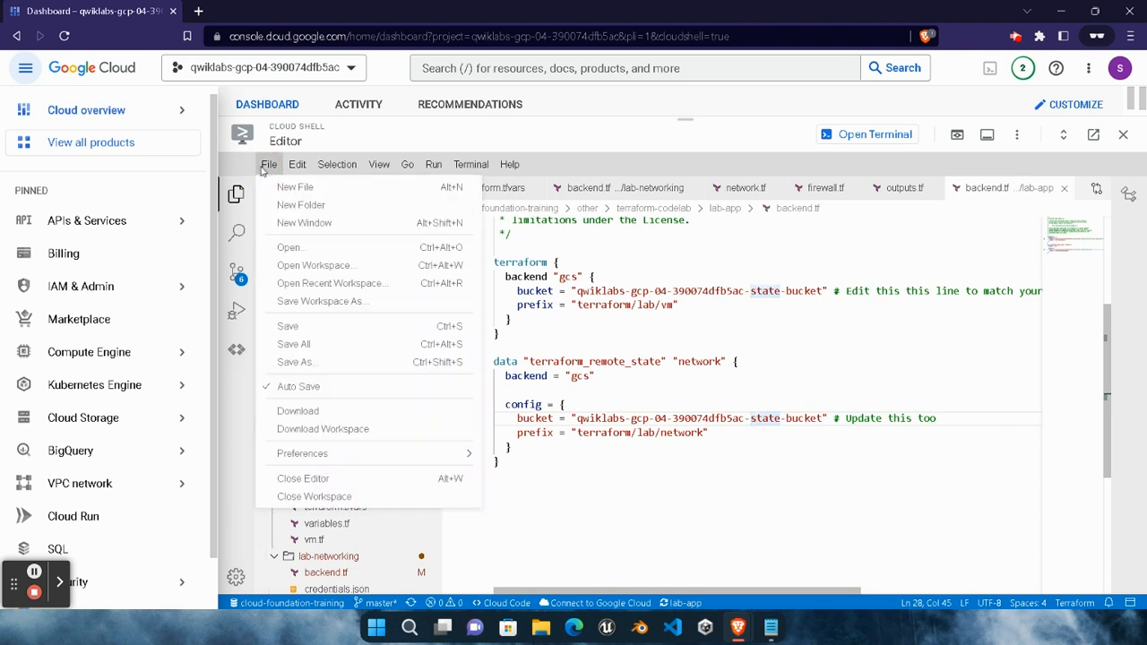
left_click(357, 345)
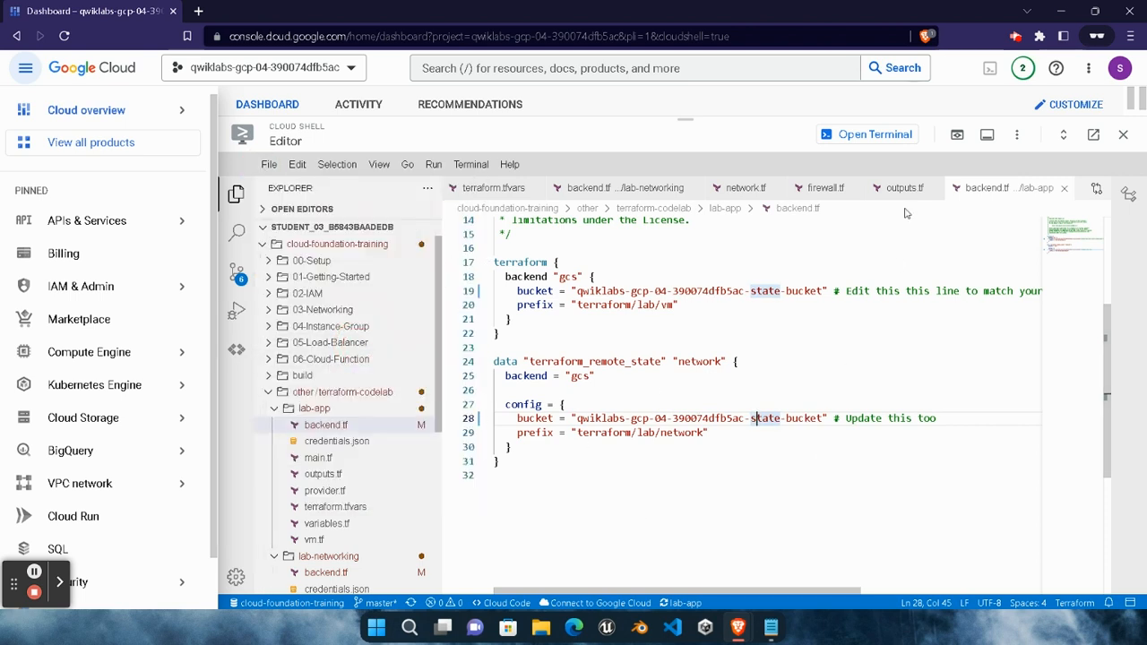
Reopen the Cloud Shell terminal and copy the Task 12 terraform init and terraform apply commands from the lab
left_click(875, 134)
mouse_move(737, 627)
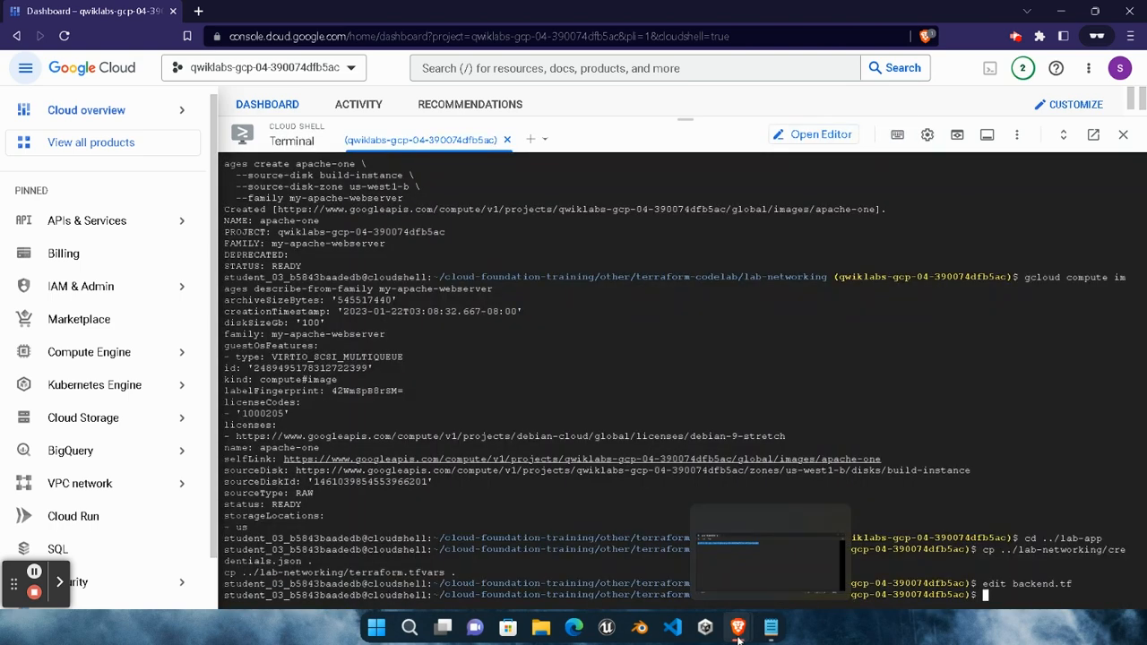
left_click(571, 564)
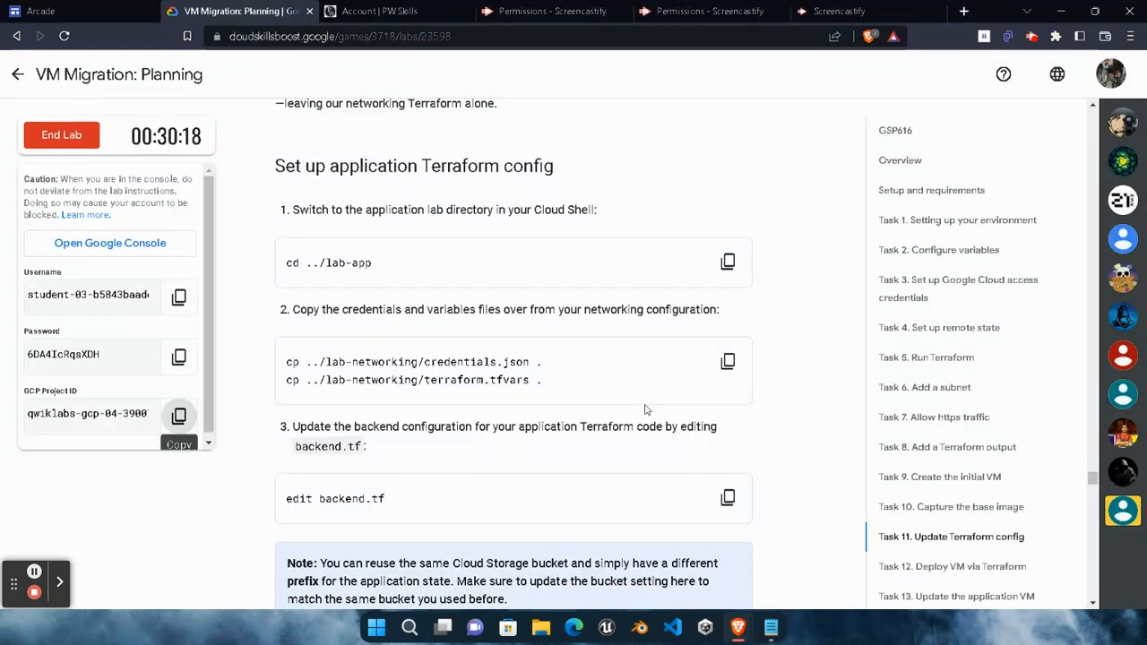
scroll(646, 409, "down", 10)
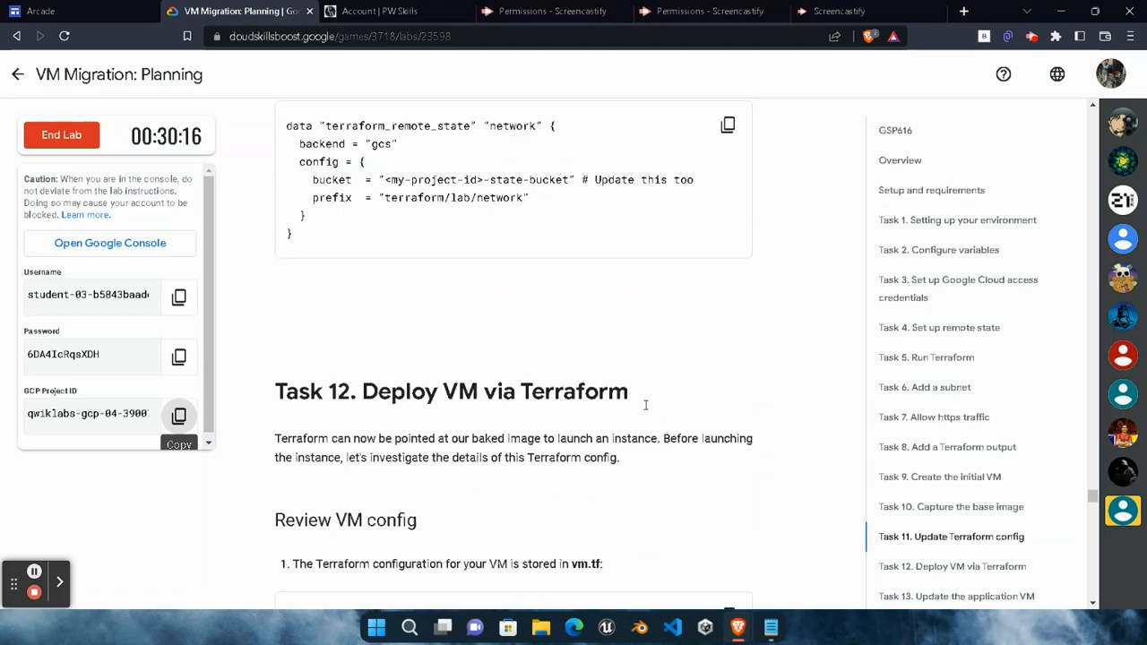
scroll(646, 408, "down", 8)
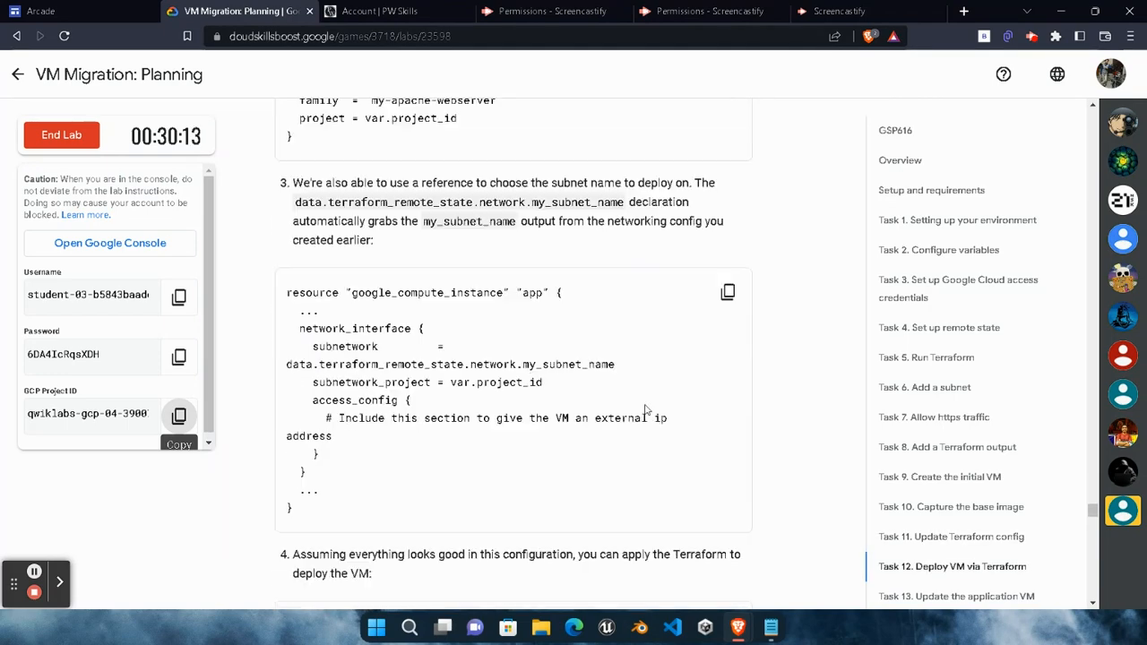
scroll(645, 409, "down", 3)
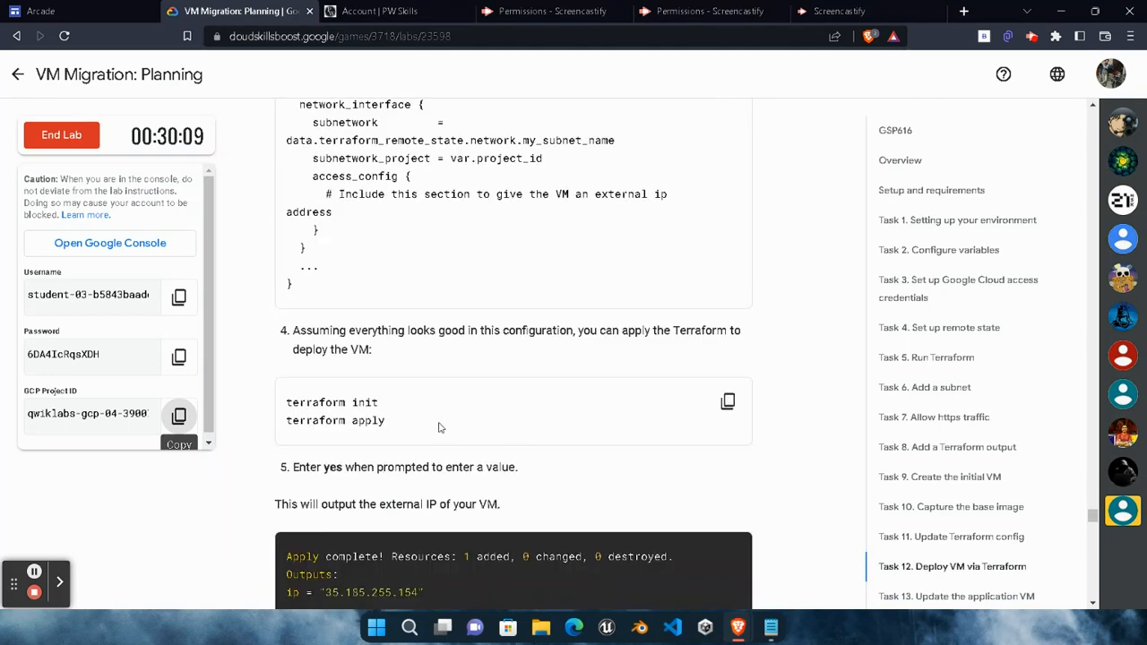
left_click_drag(274, 326, 380, 404)
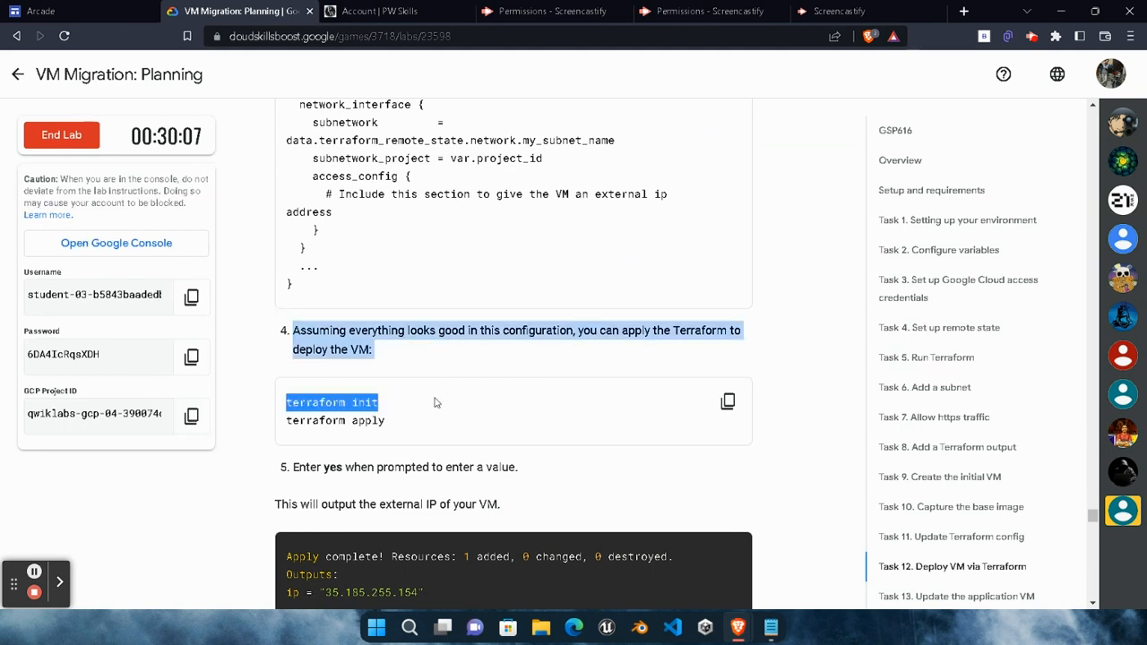
left_click(728, 402)
left_click(782, 408)
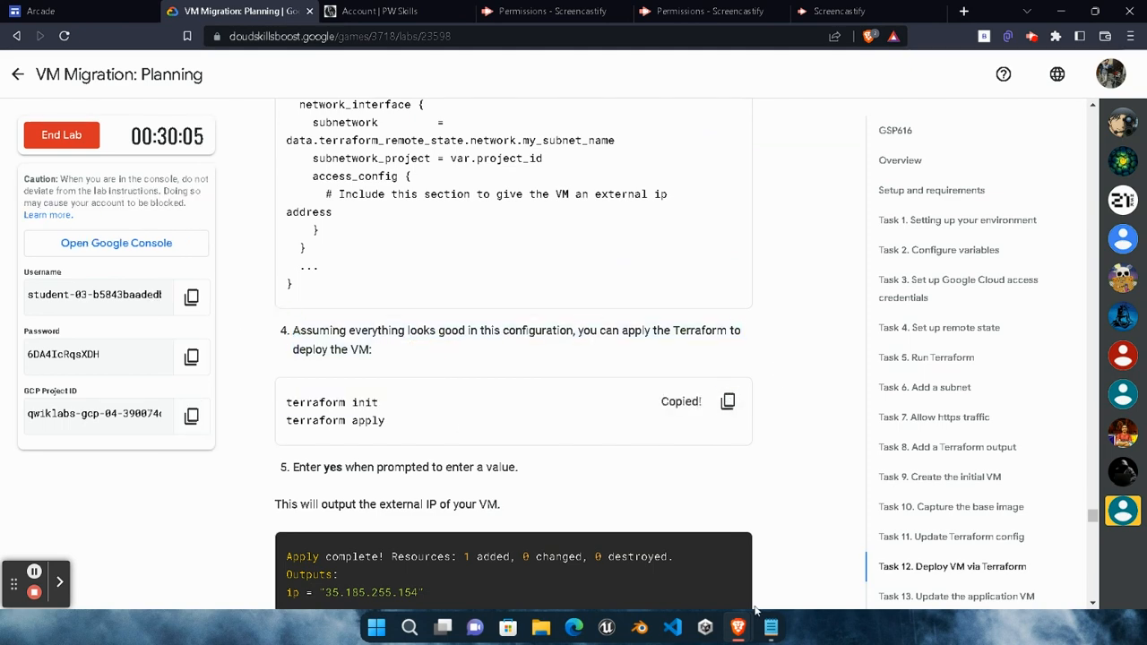
Run terraform init and terraform apply in Cloud Shell, approving the VM deployment with yes
mouse_move(743, 628)
left_click(916, 559)
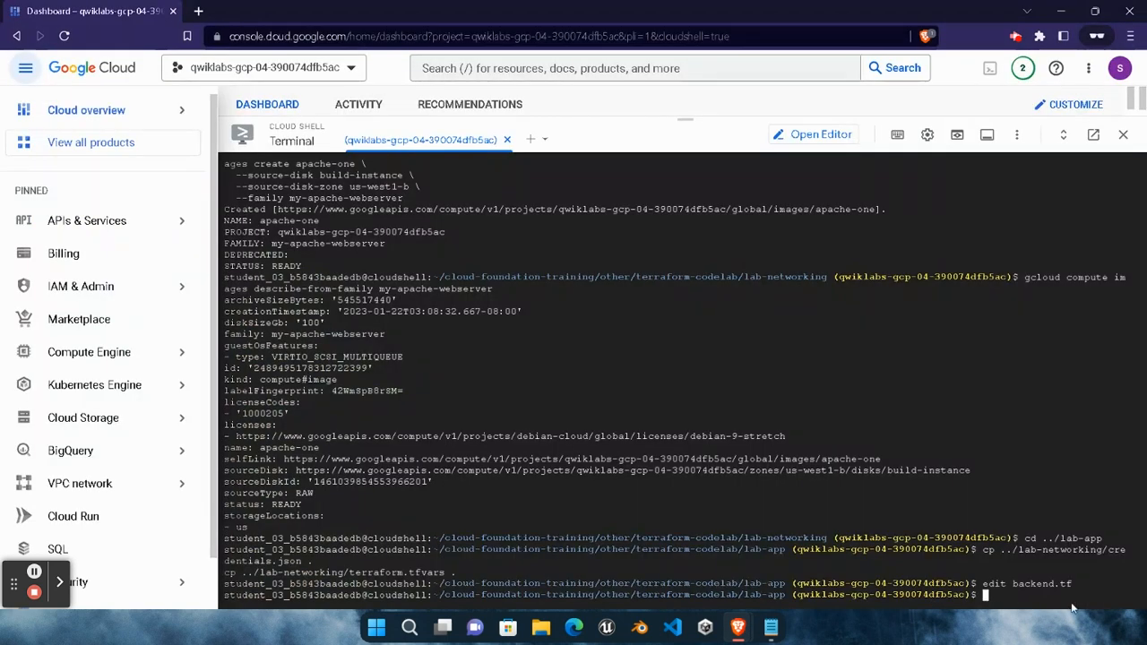
key("ctrl+v")
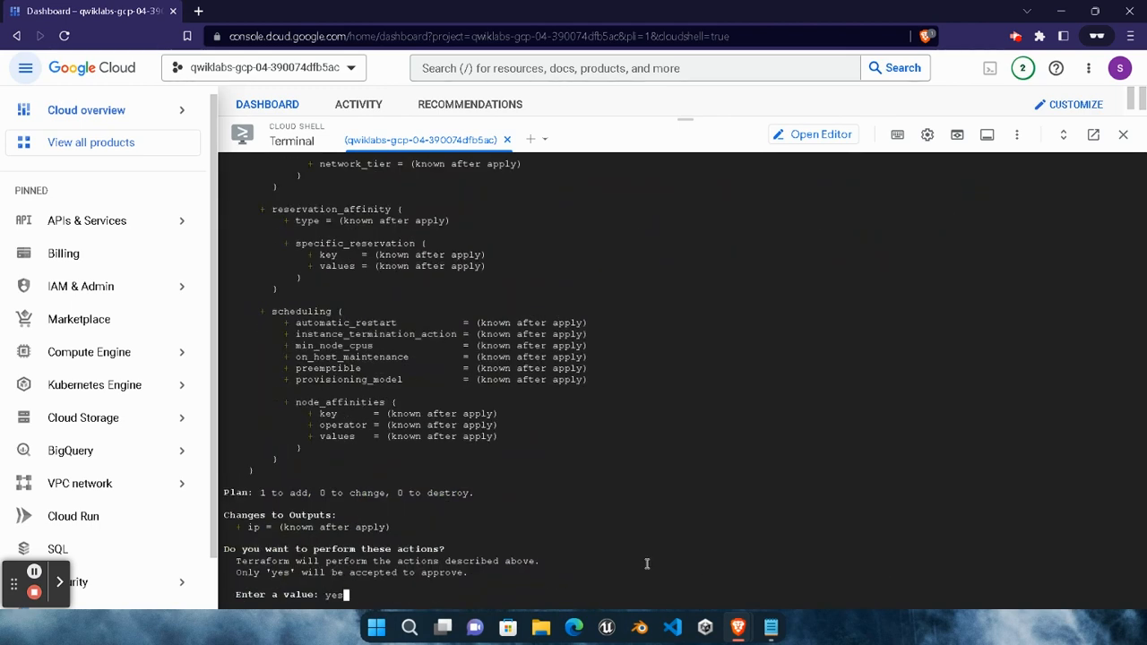
key("Return")
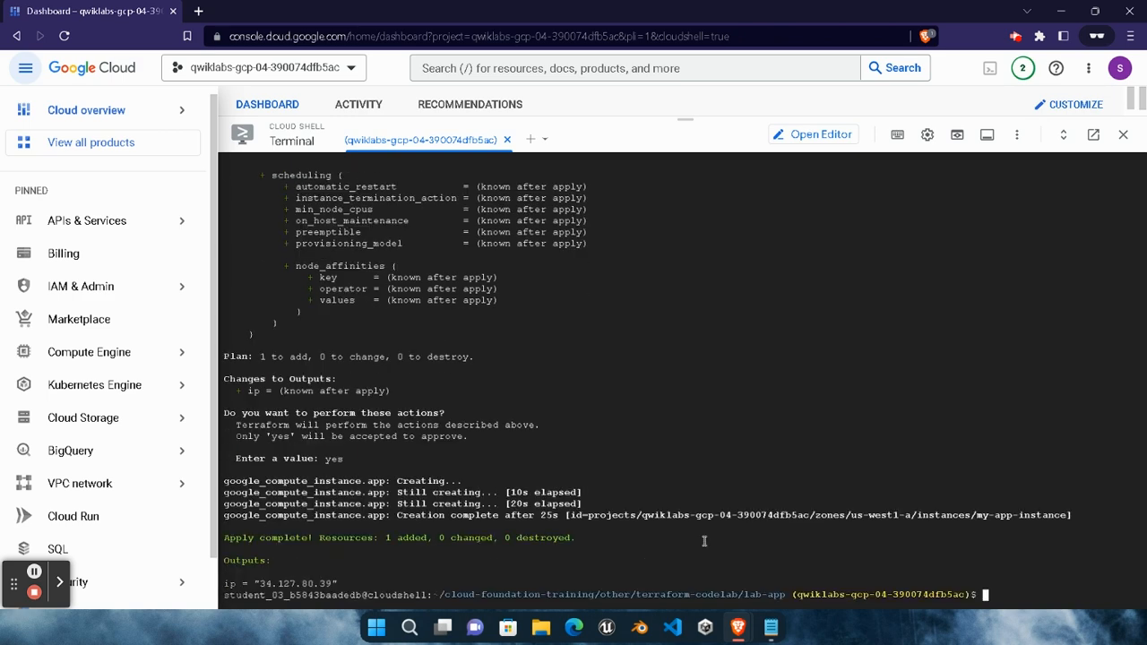
Check the lab progress for the "Deploy the VM" task
mouse_move(737, 627)
left_click(604, 562)
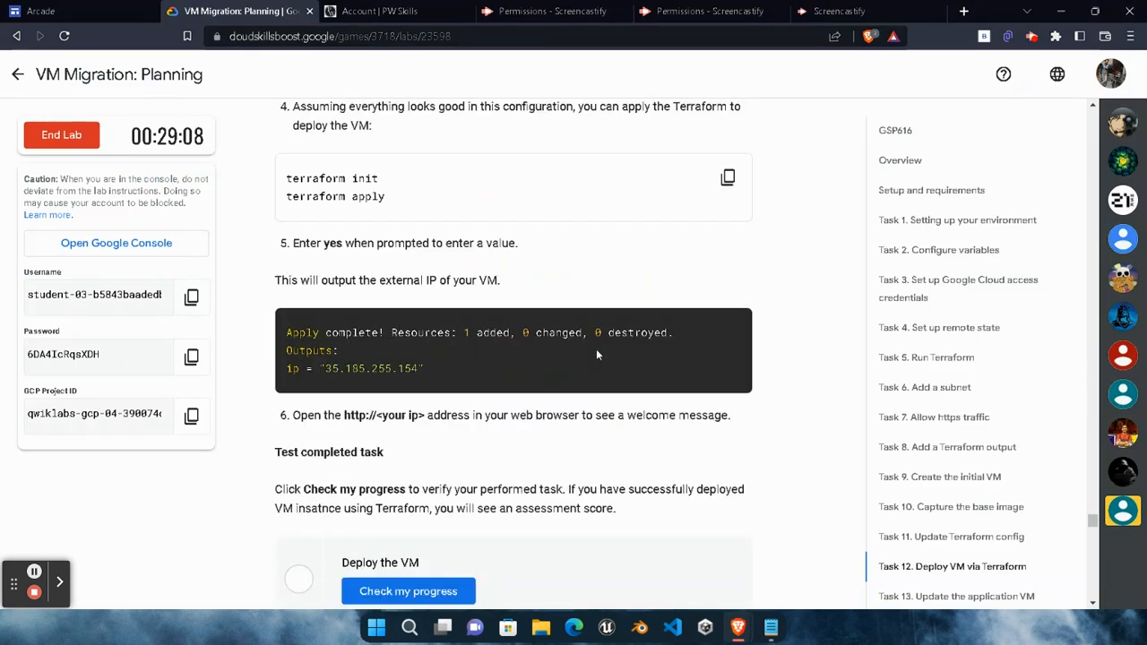
scroll(596, 356, "down", 3)
left_click(369, 291)
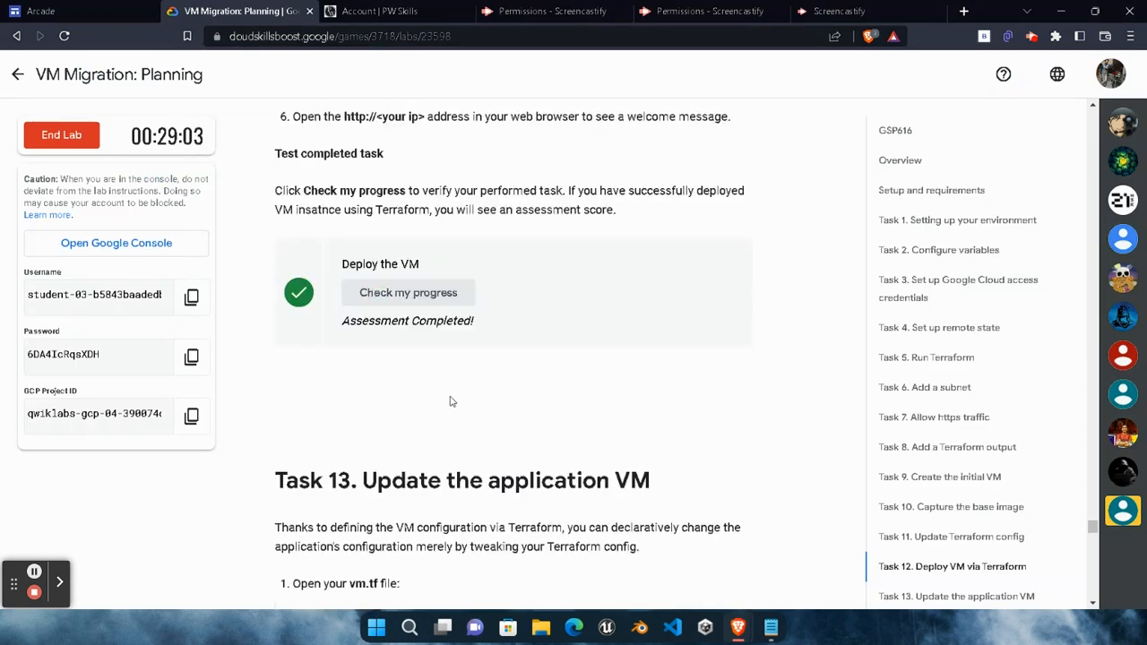
Skim the remaining lab instructions to the closing section, then end the lab and submit it
scroll(367, 457, "down", 12)
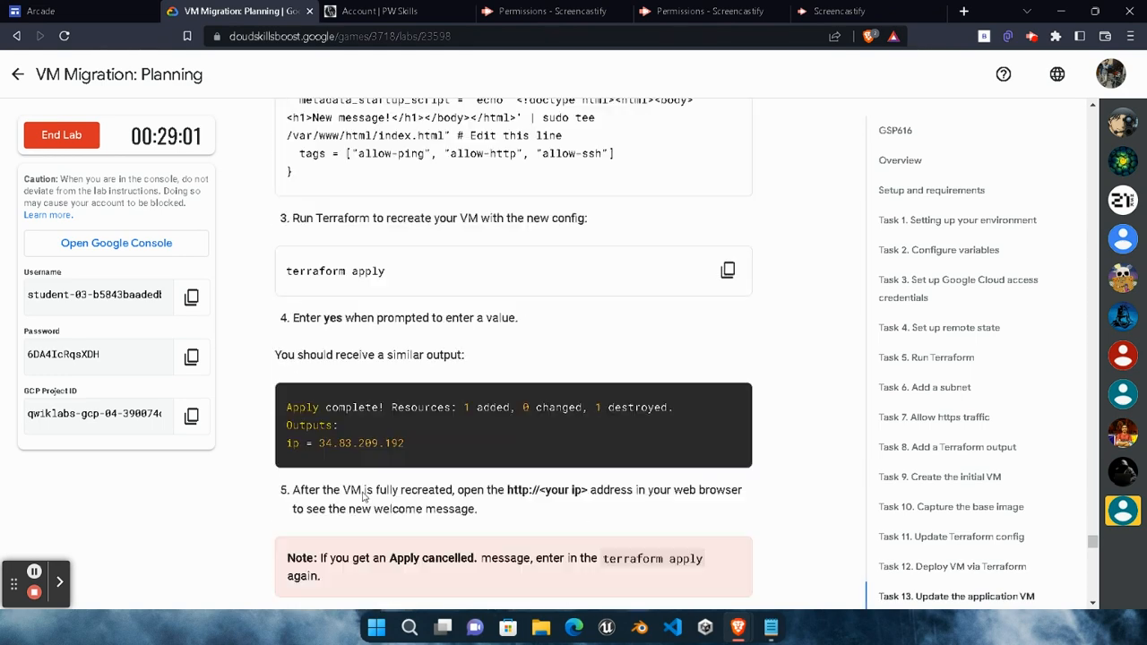
scroll(385, 497, "down", 8)
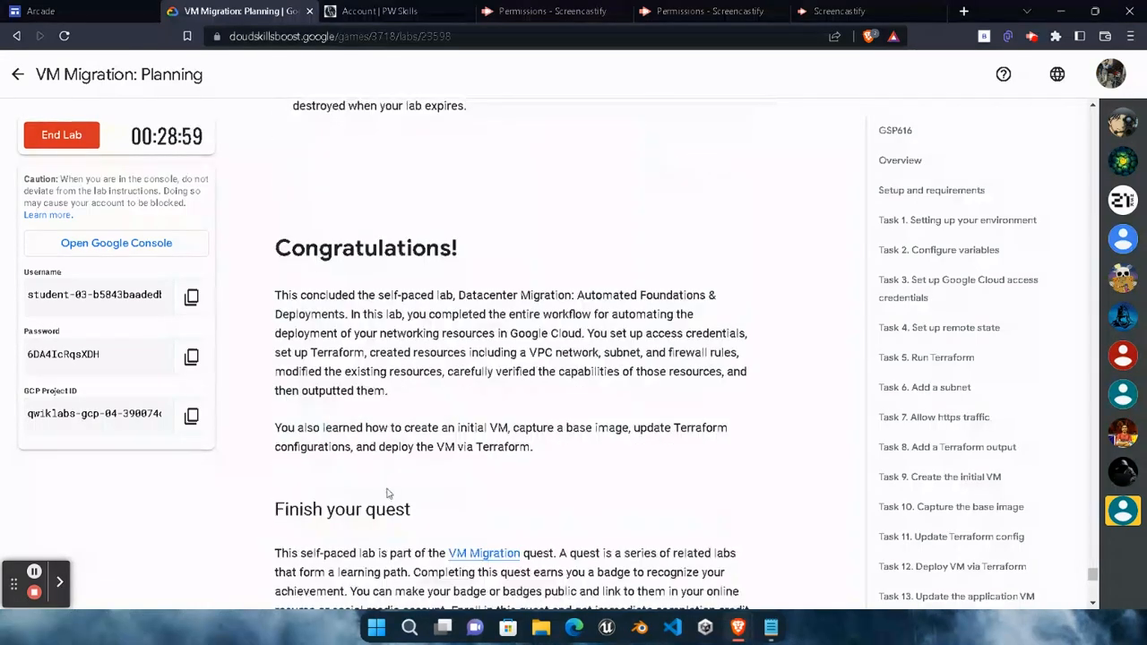
left_click_drag(308, 238, 452, 235)
left_click(474, 360)
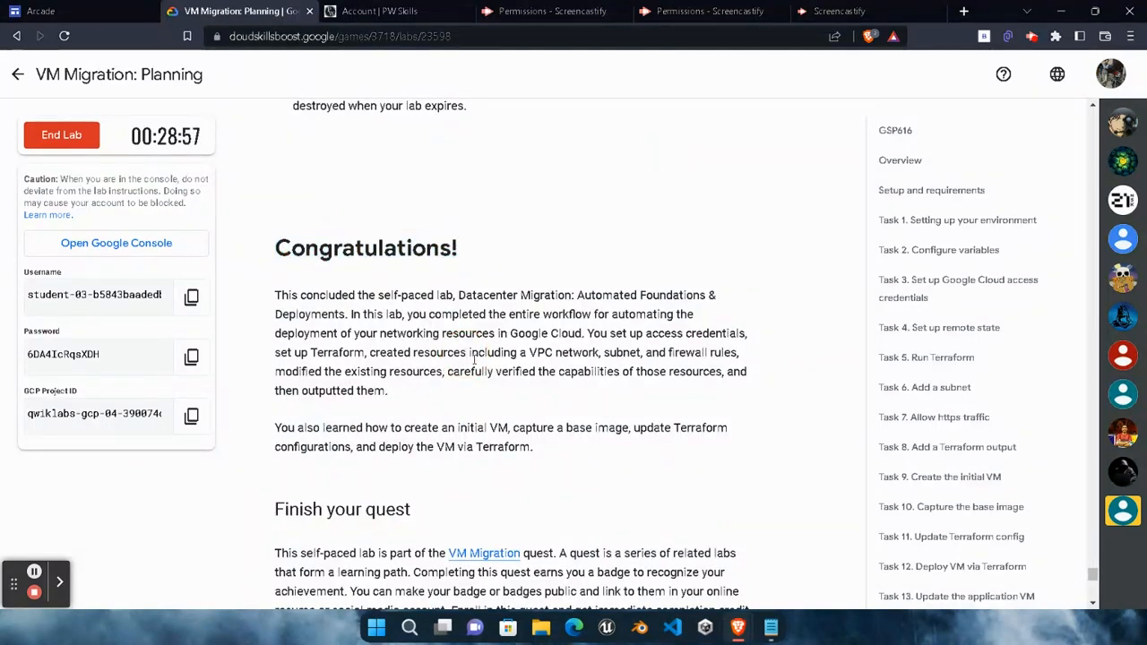
left_click(63, 138)
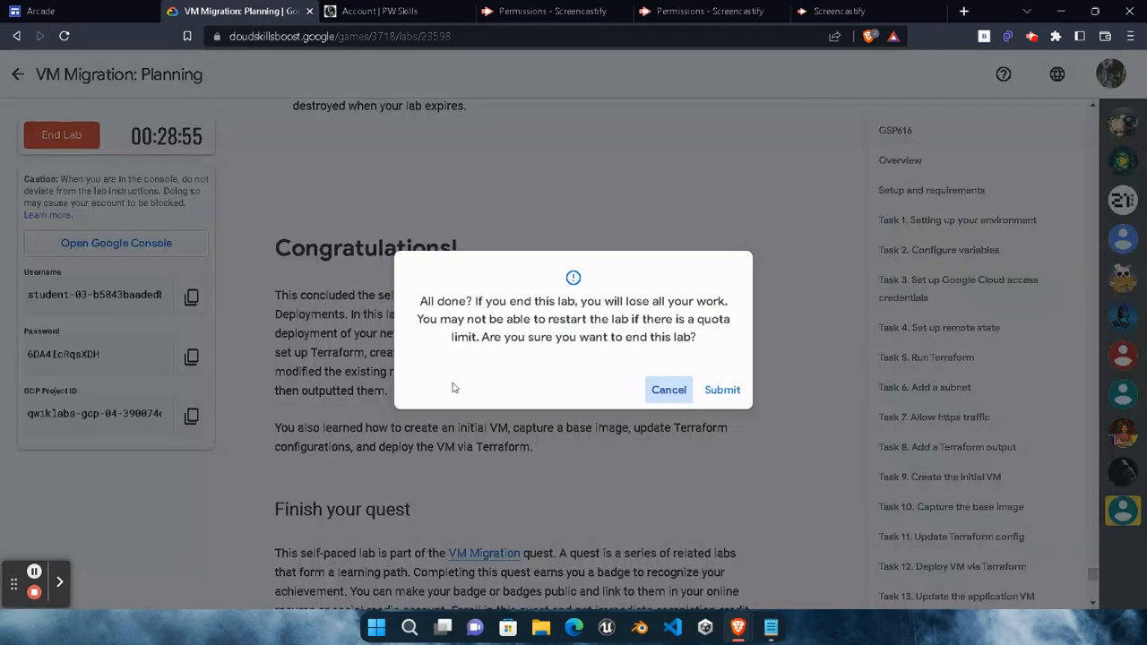
left_click(715, 391)
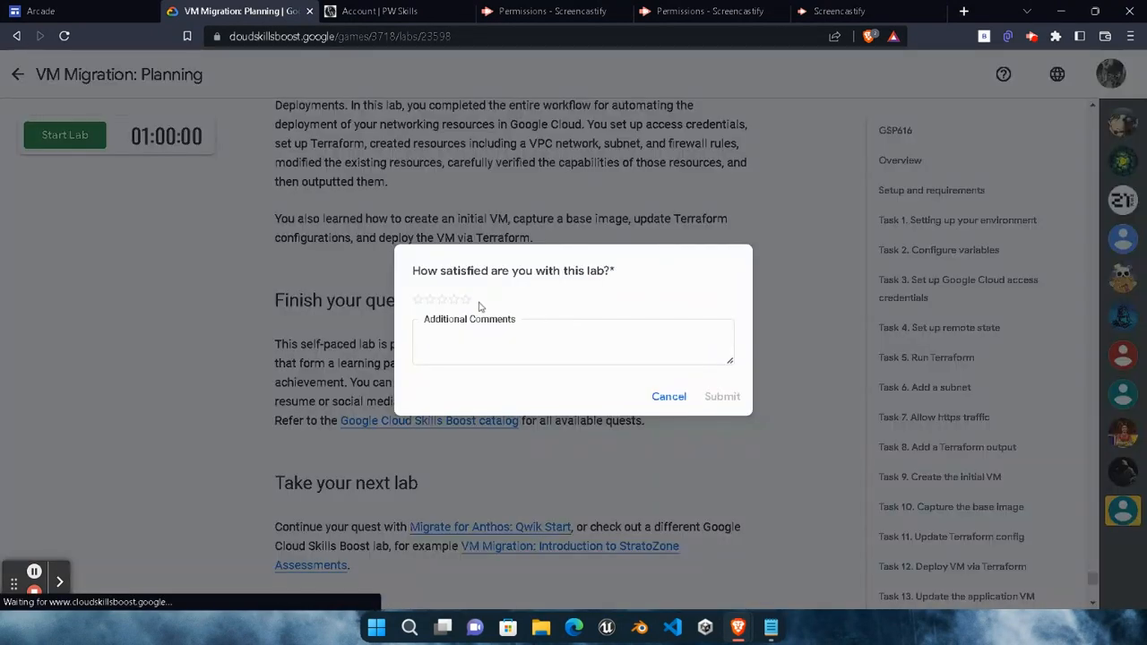
Rate the lab five stars and submit the feedback without comments
left_click(466, 300)
left_click(452, 340)
left_click(717, 397)
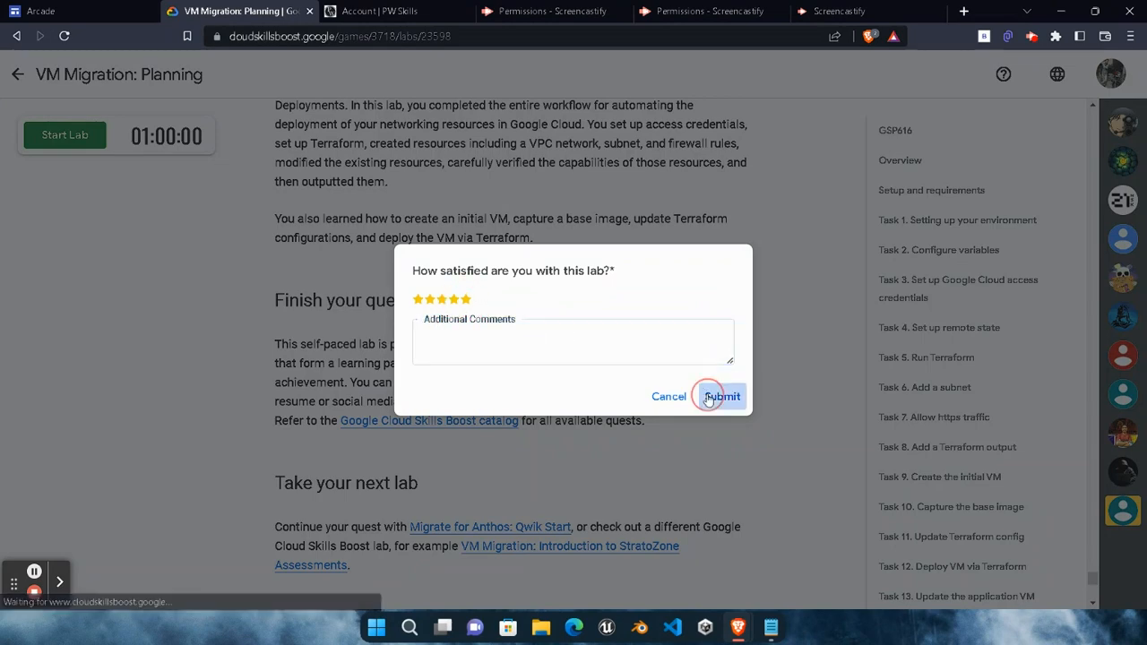
Return to the Blue Challenge (A) game page and expand the Data Engineer and DevOps Engineer sections to examine lab completion
left_click(18, 88)
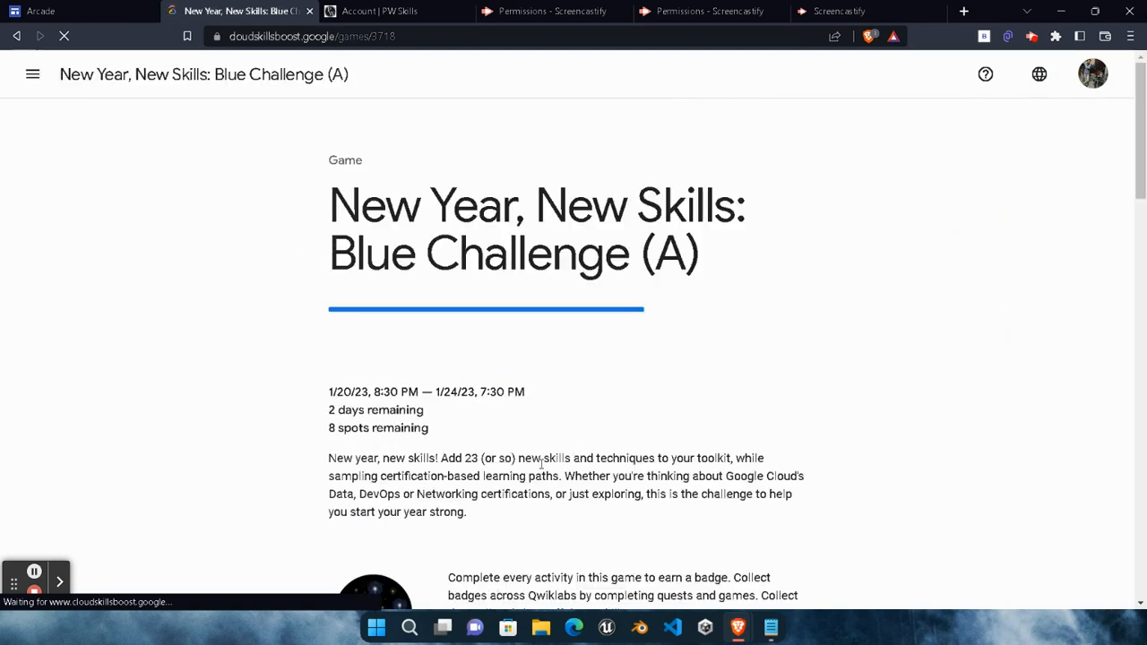
scroll(595, 421, "down", 10)
scroll(594, 420, "down", 3)
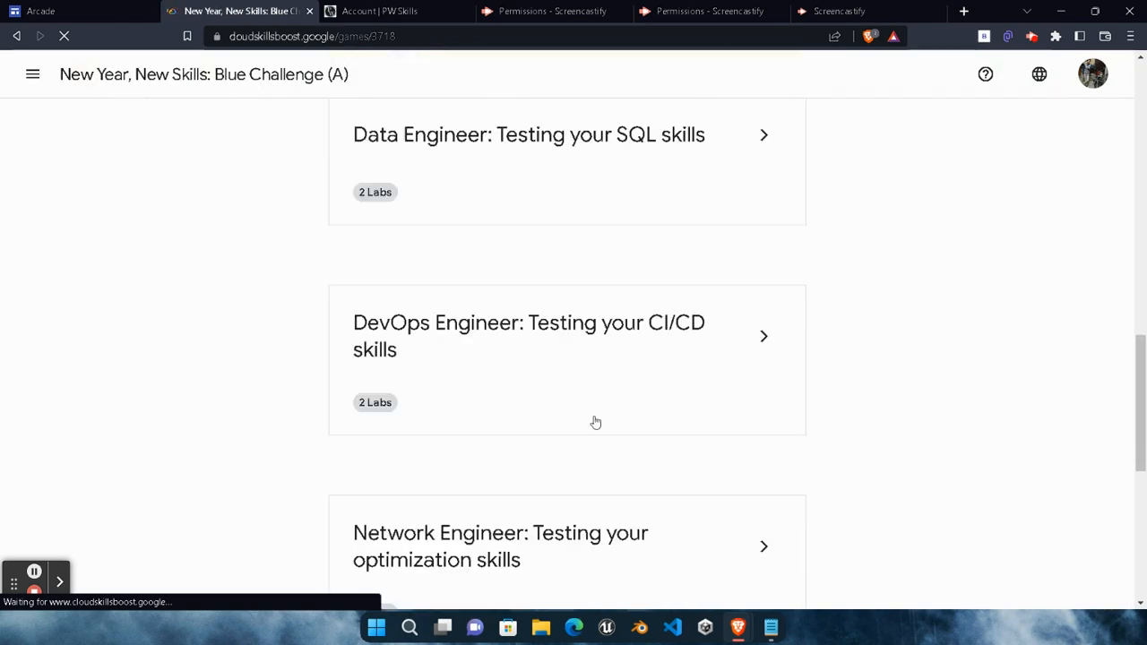
left_click(761, 133)
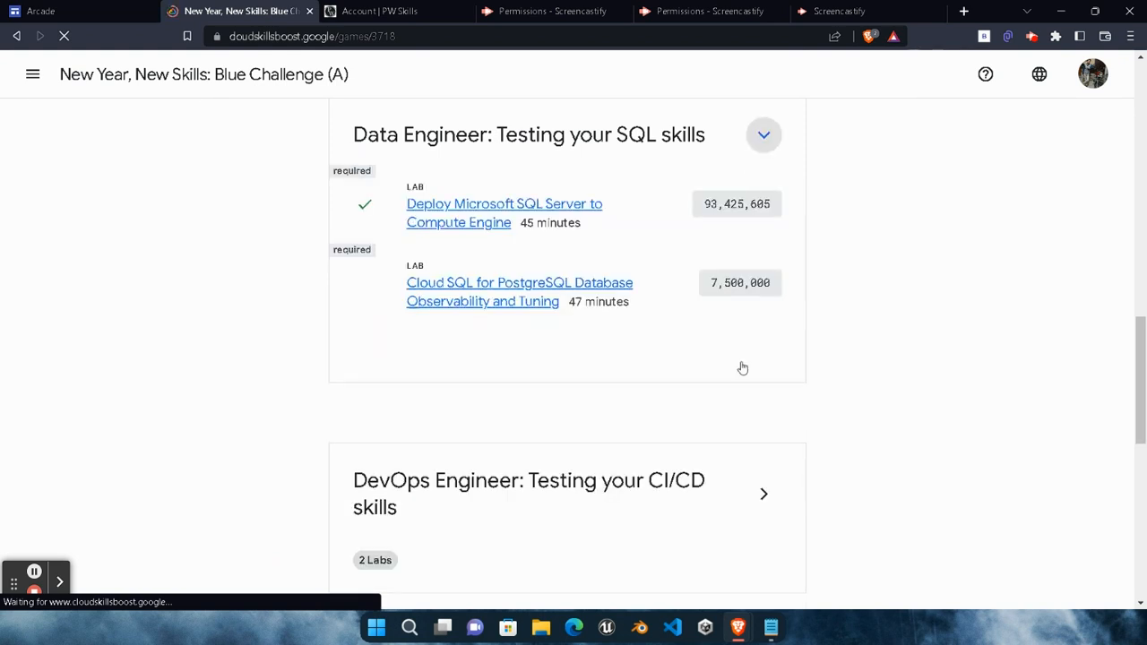
left_click(761, 494)
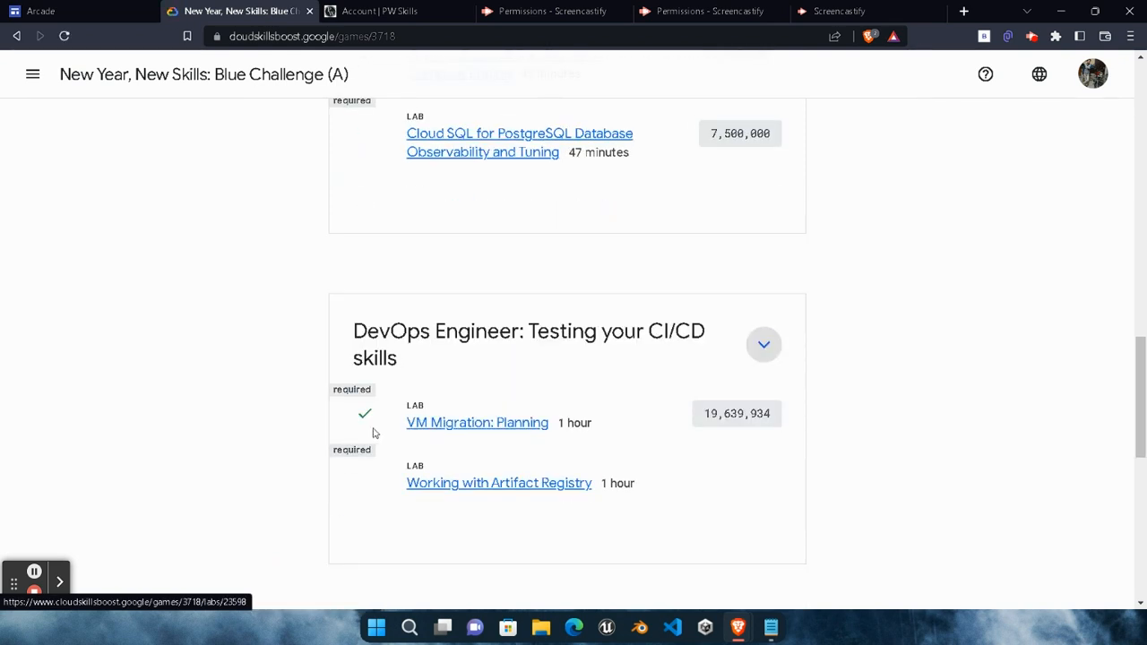